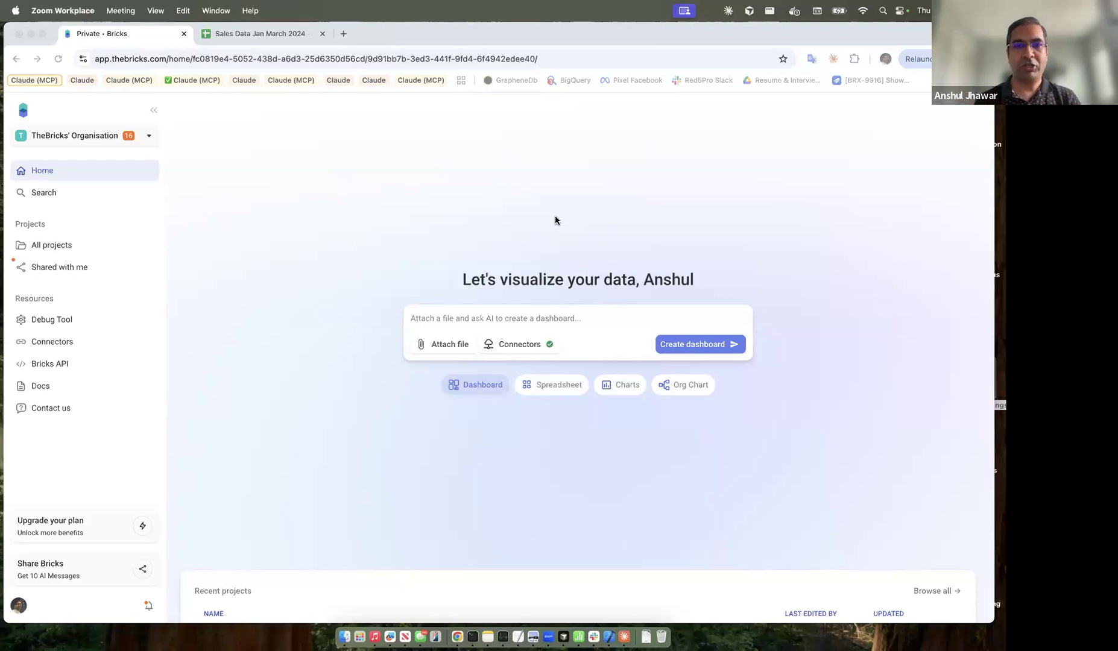
- Attach unicorn_data.csv from the webinar folder inside Documents/workspace/bricks and generate a dashboard from it
left_click(501, 314)
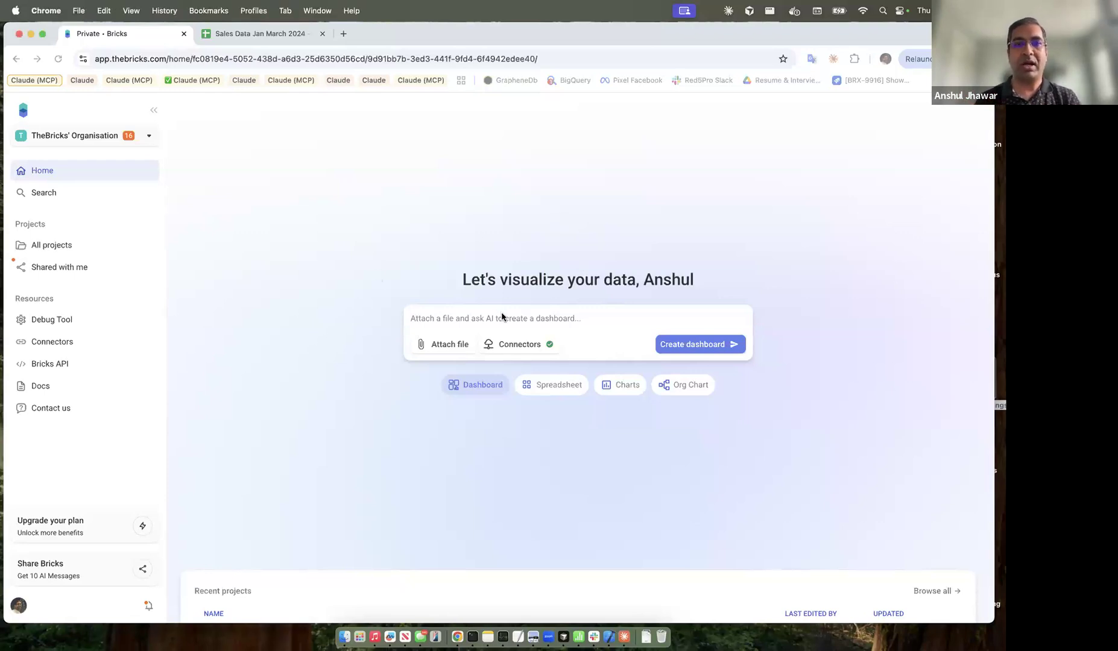
left_click(517, 316)
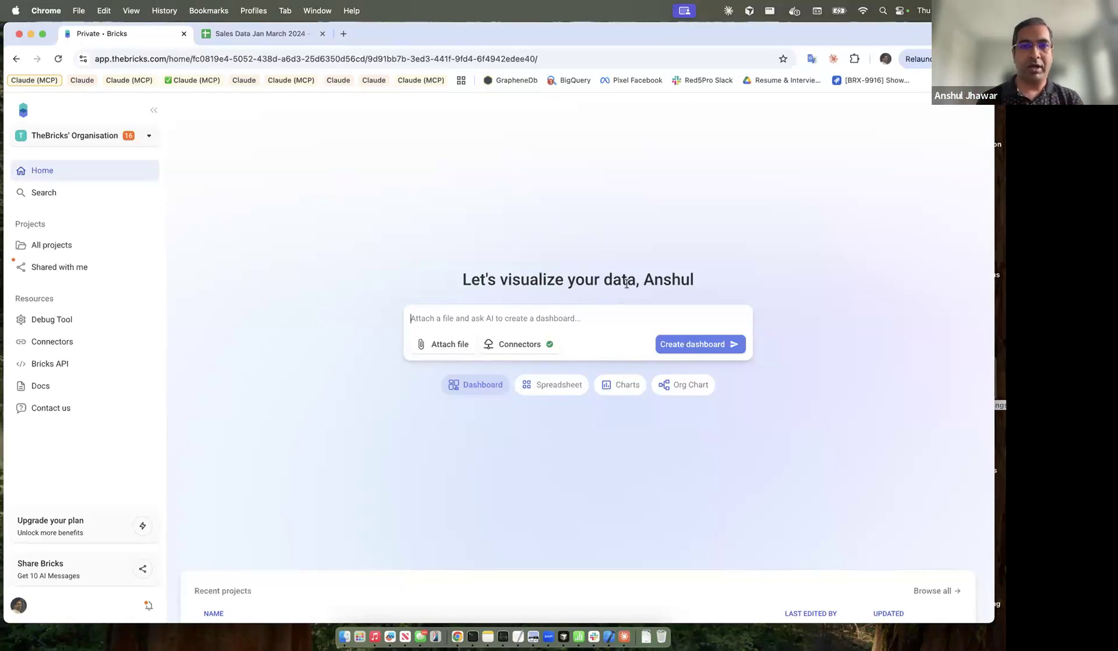
left_click(450, 347)
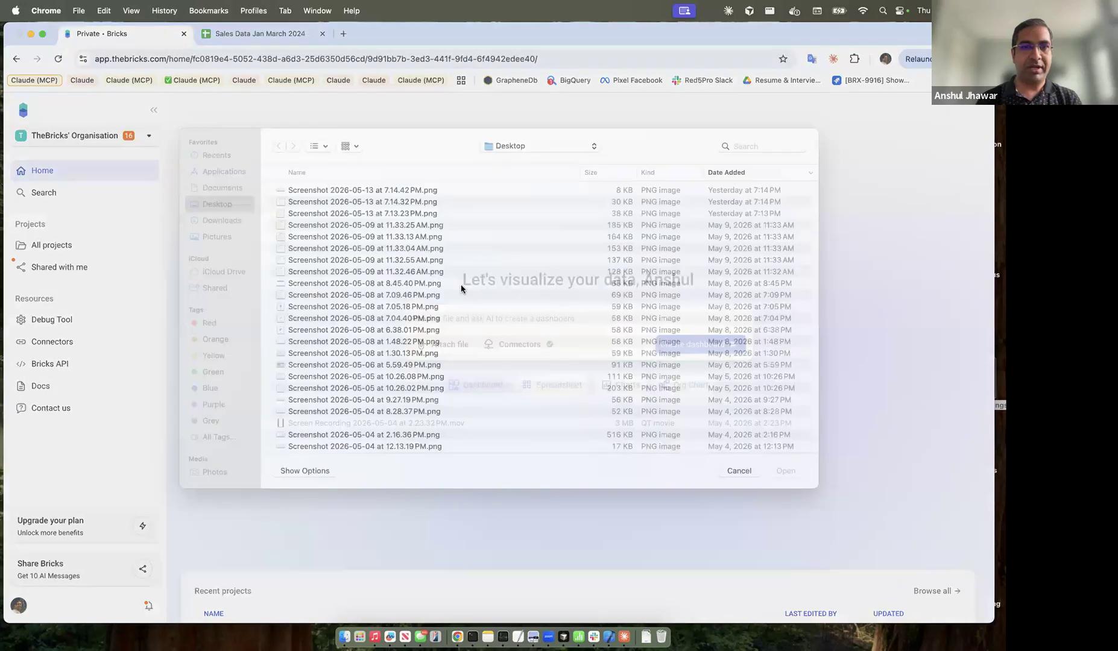
left_click(224, 205)
scroll(320, 362, "down", 5)
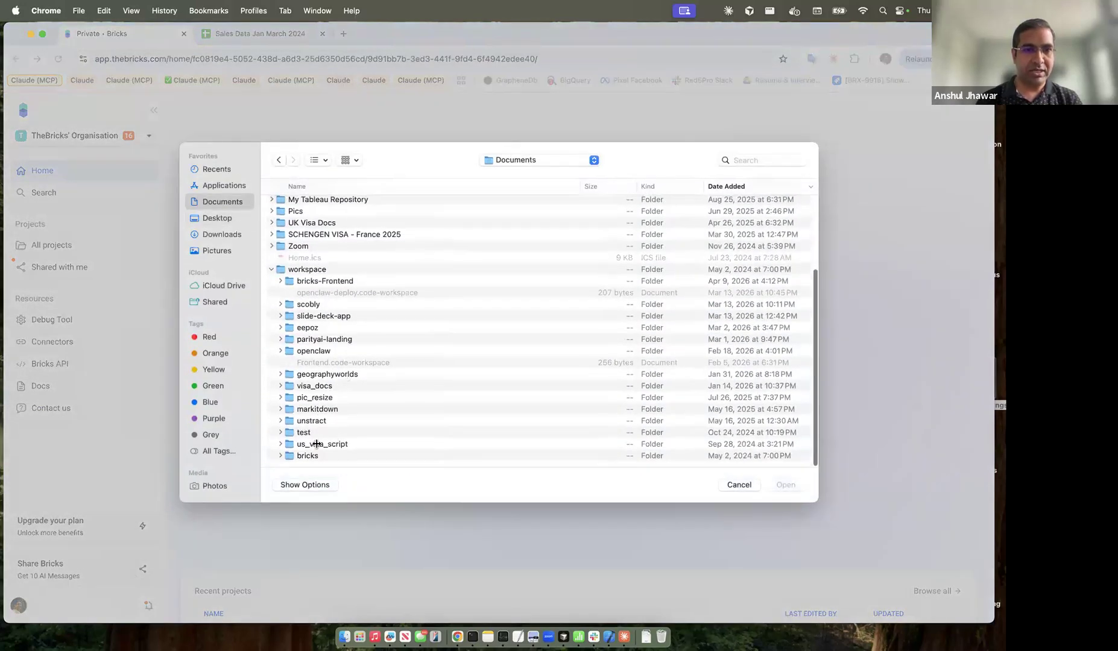
double_click(308, 455)
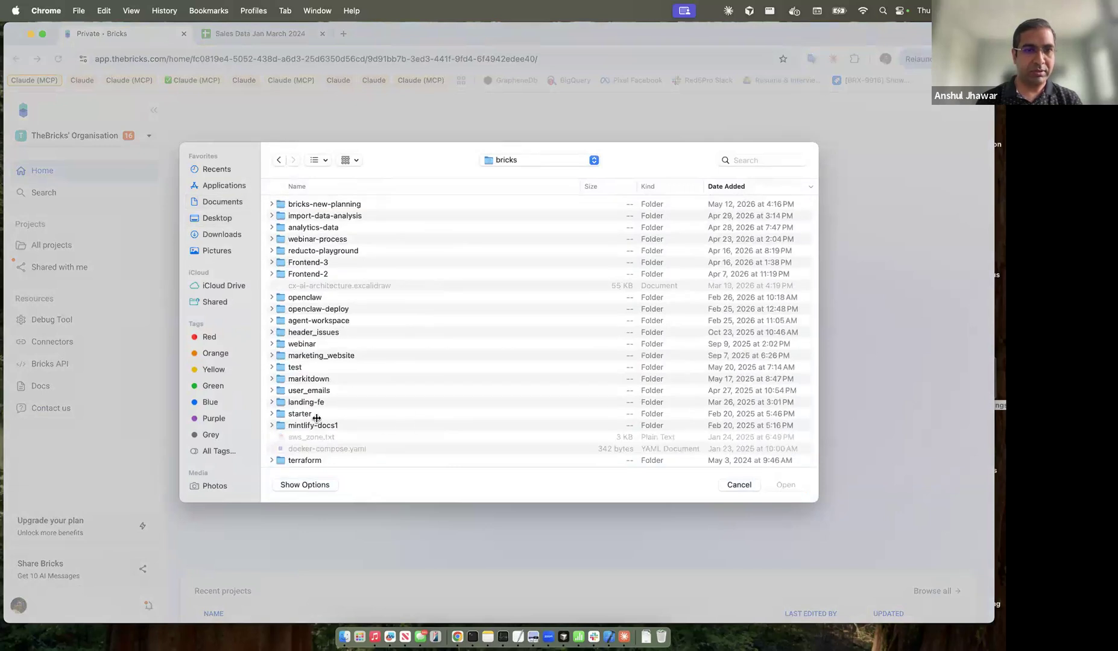
scroll(324, 338, "down", 1)
double_click(323, 331)
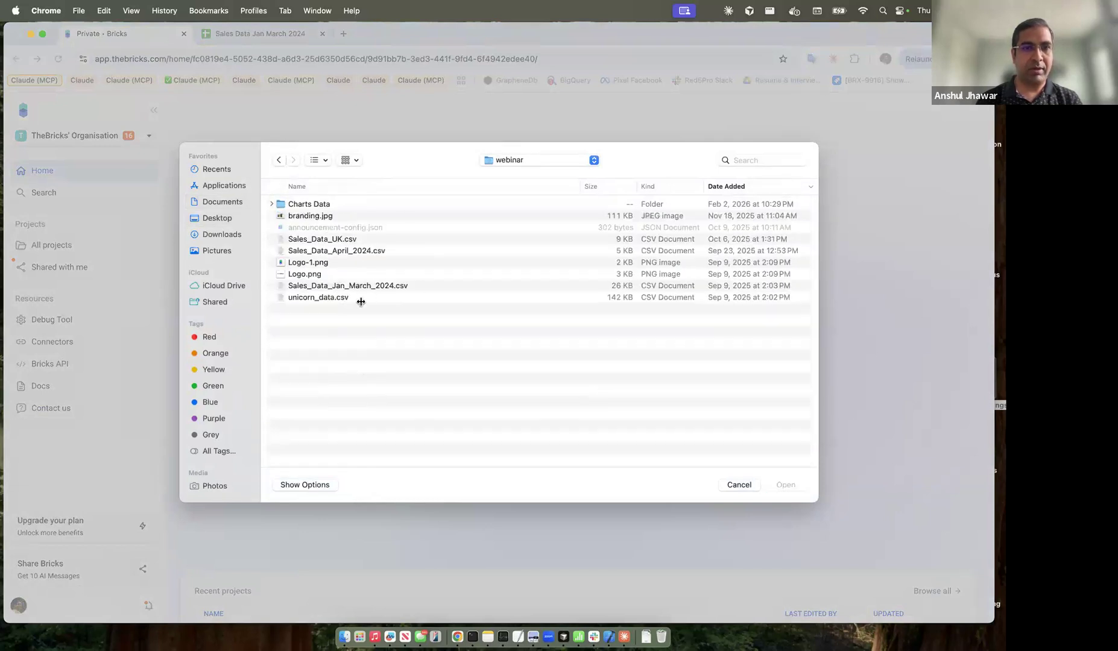
left_click(357, 298)
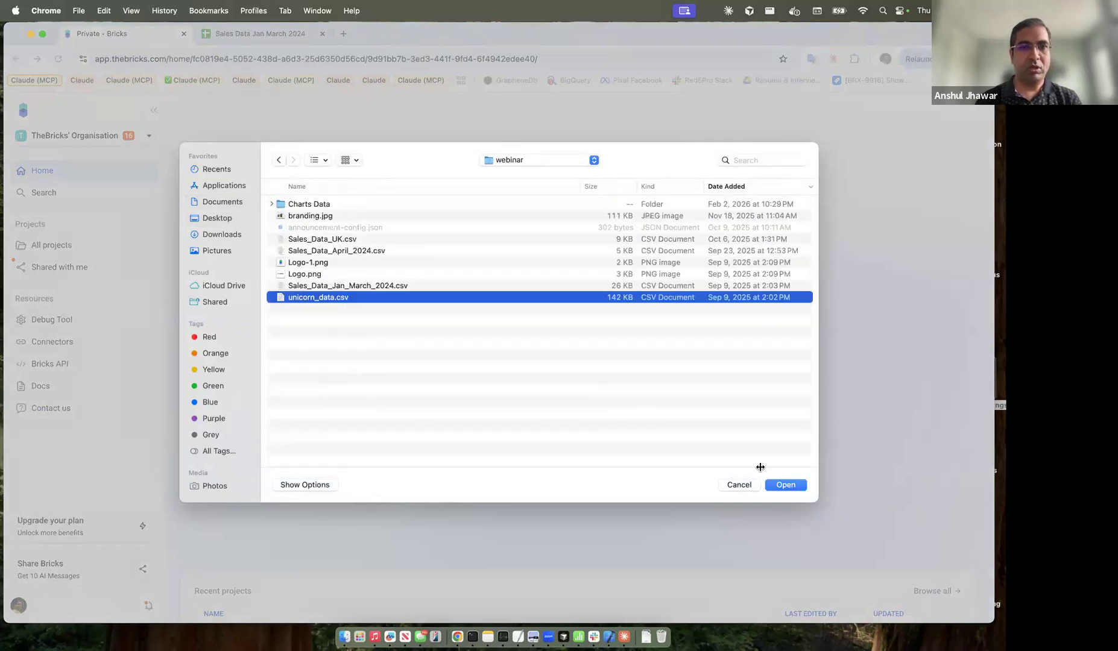
left_click(787, 486)
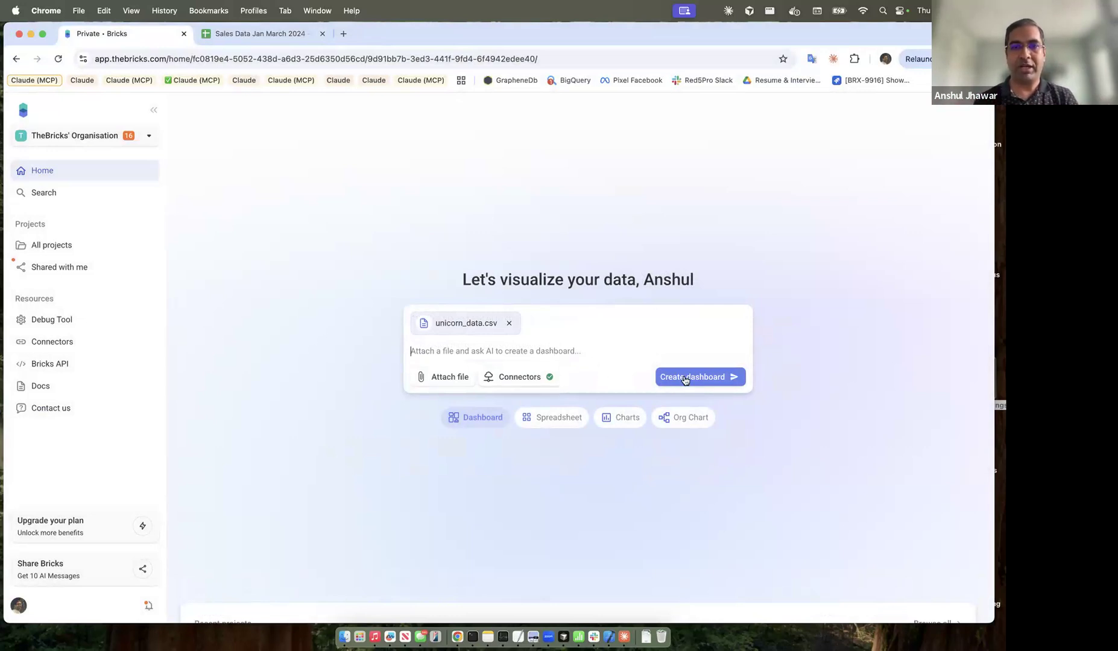
left_click(703, 380)
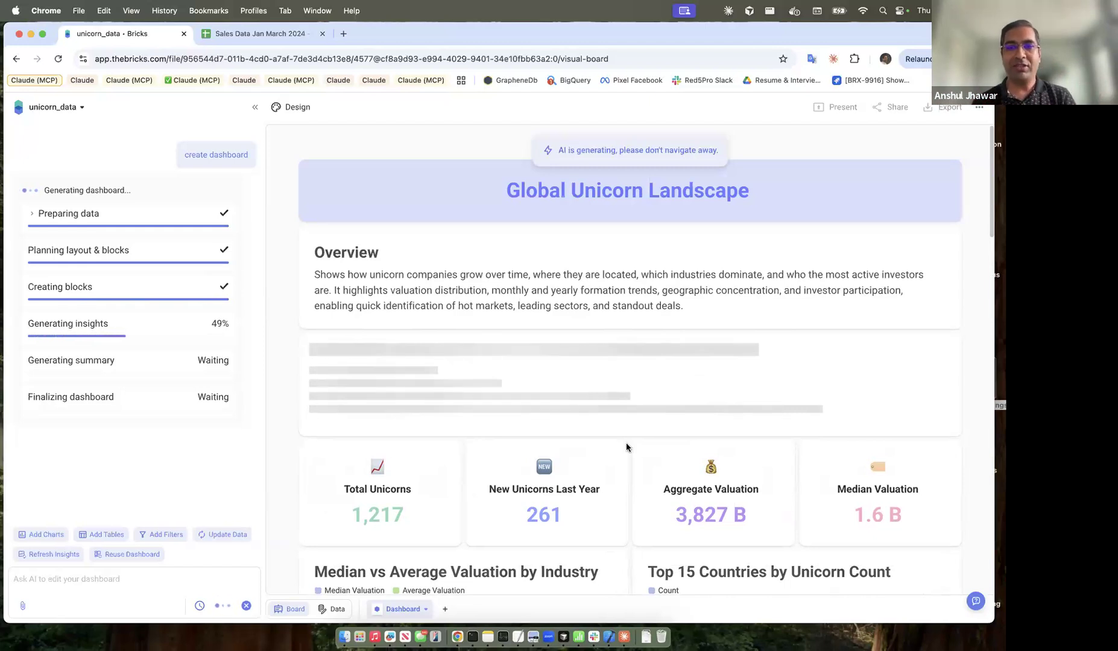
- Review the generated dashboard's metric cards, charts and tables, down to Top Investors by Portfolio Valuation
scroll(627, 447, "down", 3)
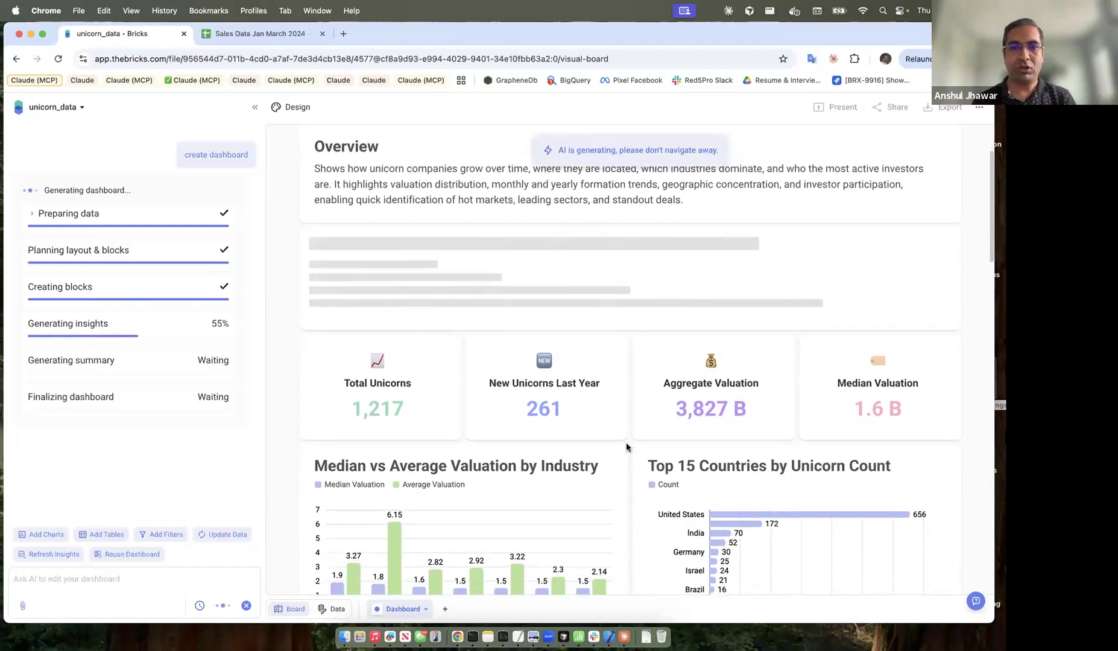
scroll(626, 442, "down", 2)
scroll(614, 487, "down", 4)
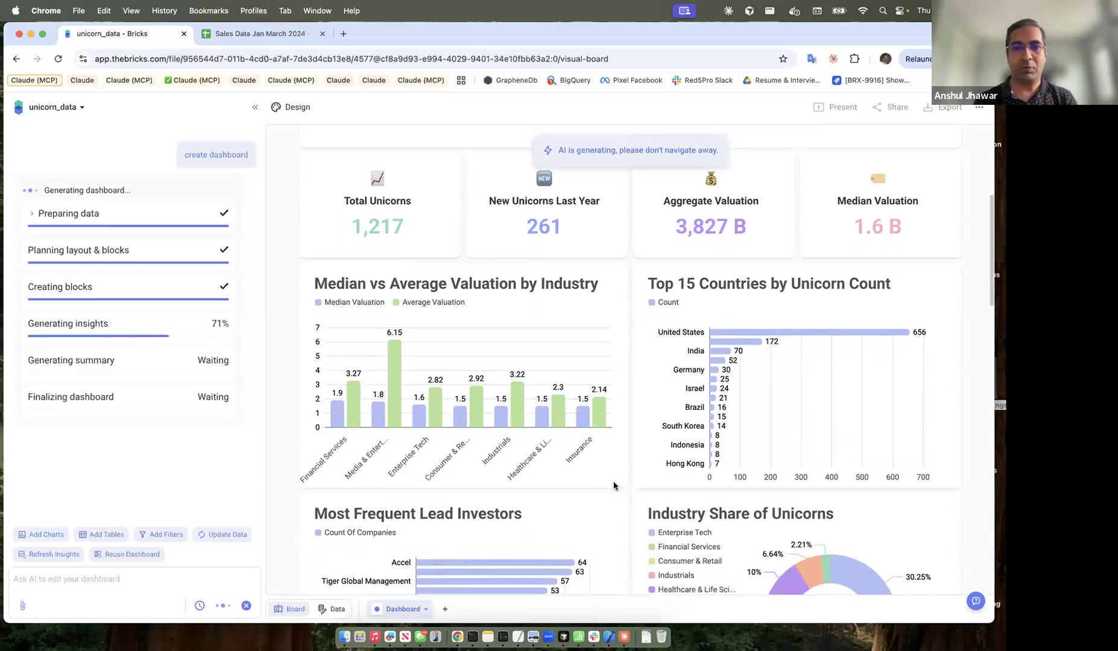
scroll(614, 486, "down", 3)
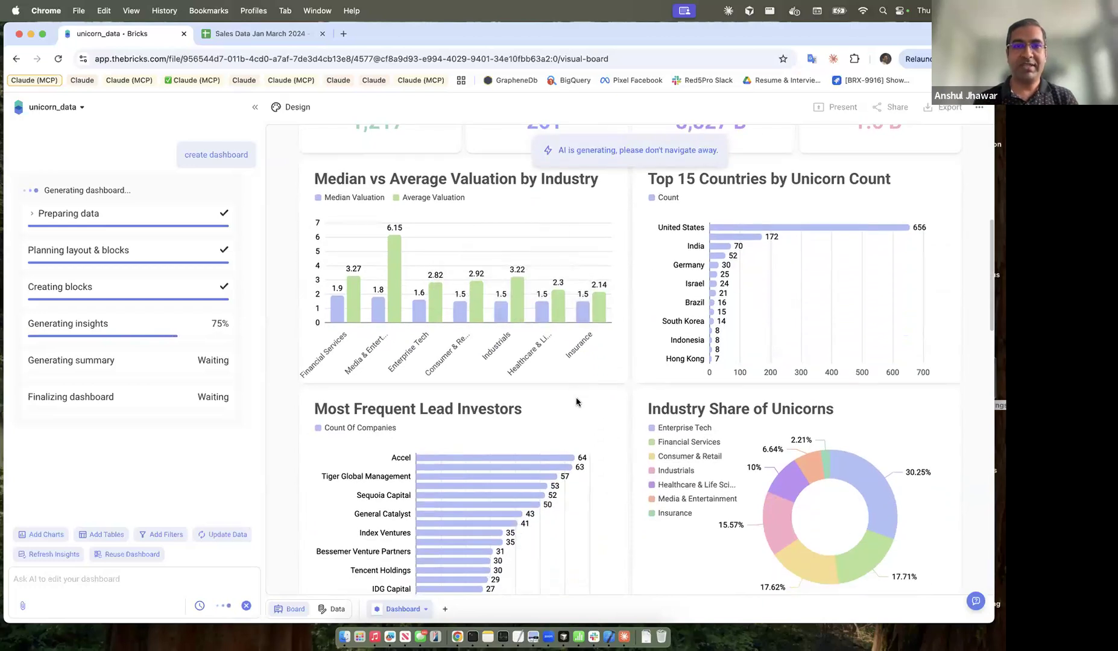
scroll(605, 362, "down", 1)
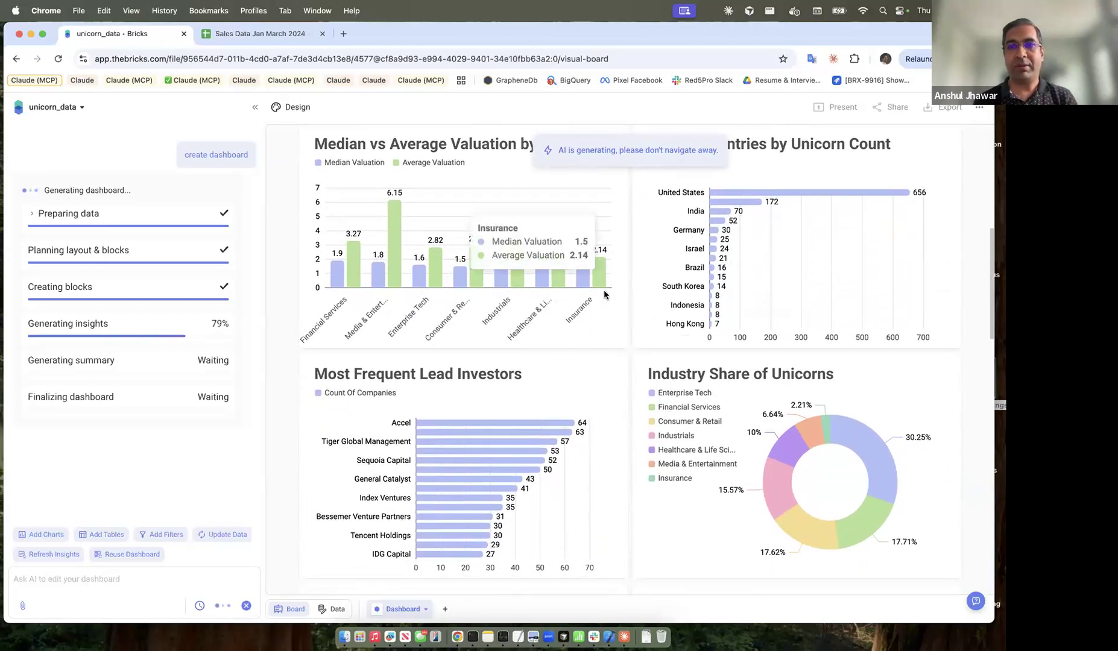
scroll(620, 431, "down", 5)
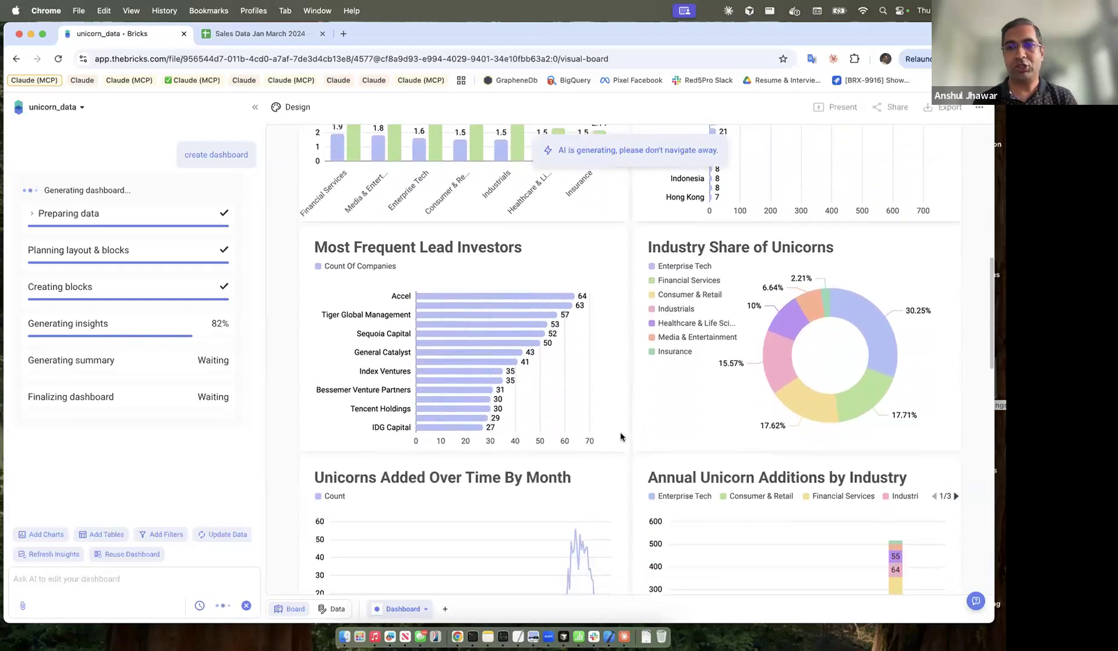
scroll(639, 479, "down", 7)
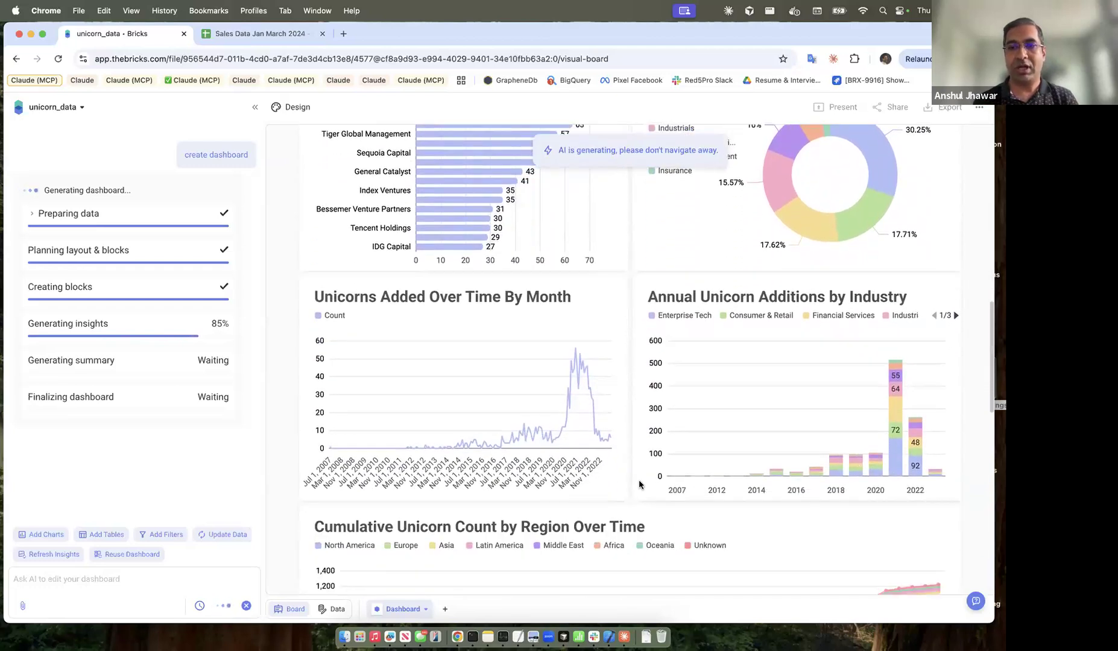
scroll(639, 483, "down", 8)
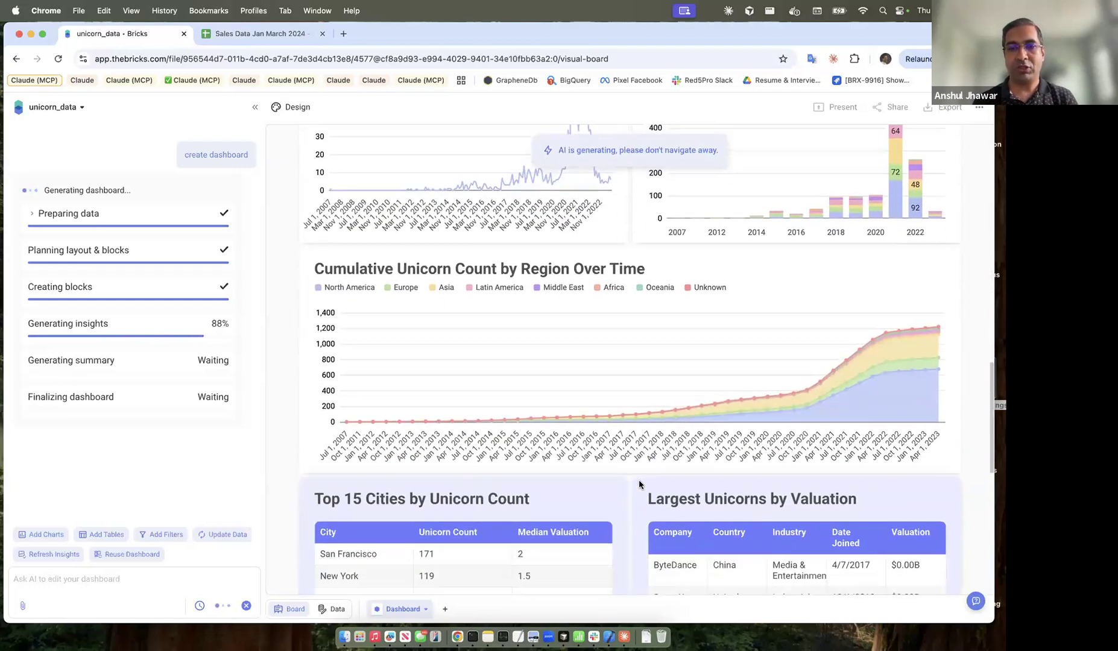
scroll(638, 480, "down", 5)
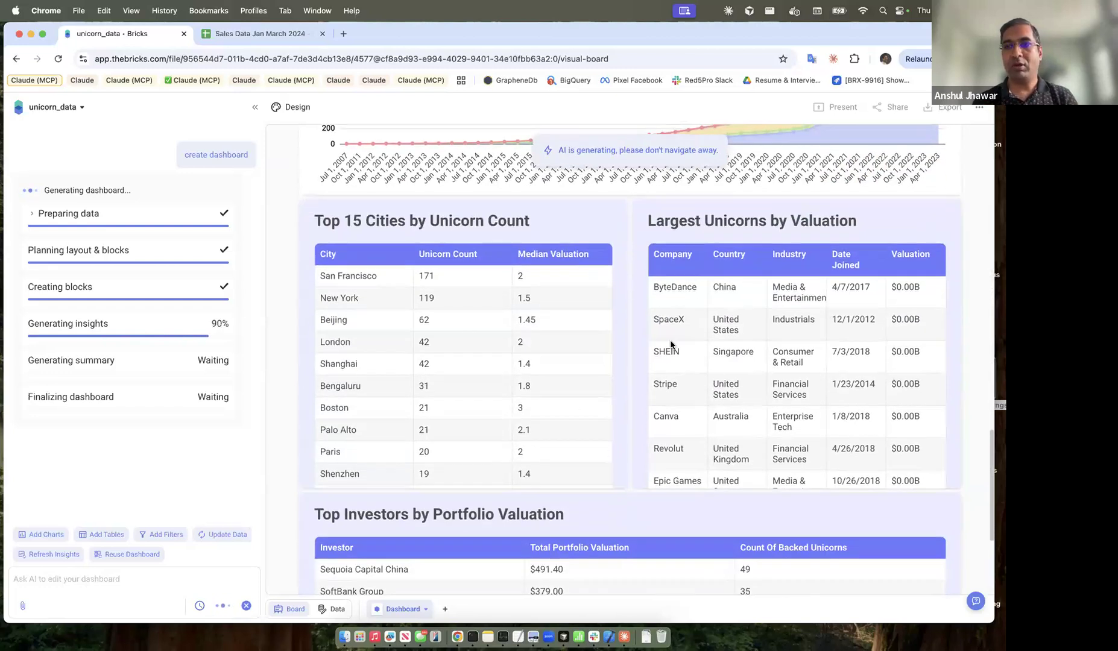
scroll(638, 413, "down", 1)
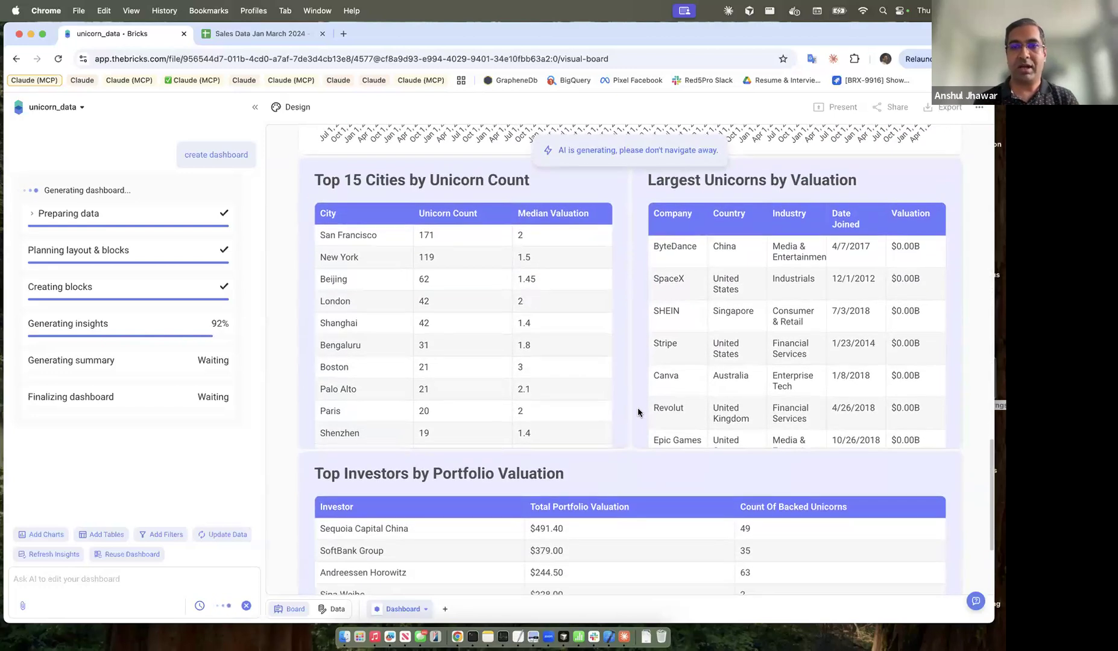
scroll(638, 413, "up", 6)
scroll(638, 413, "down", 5)
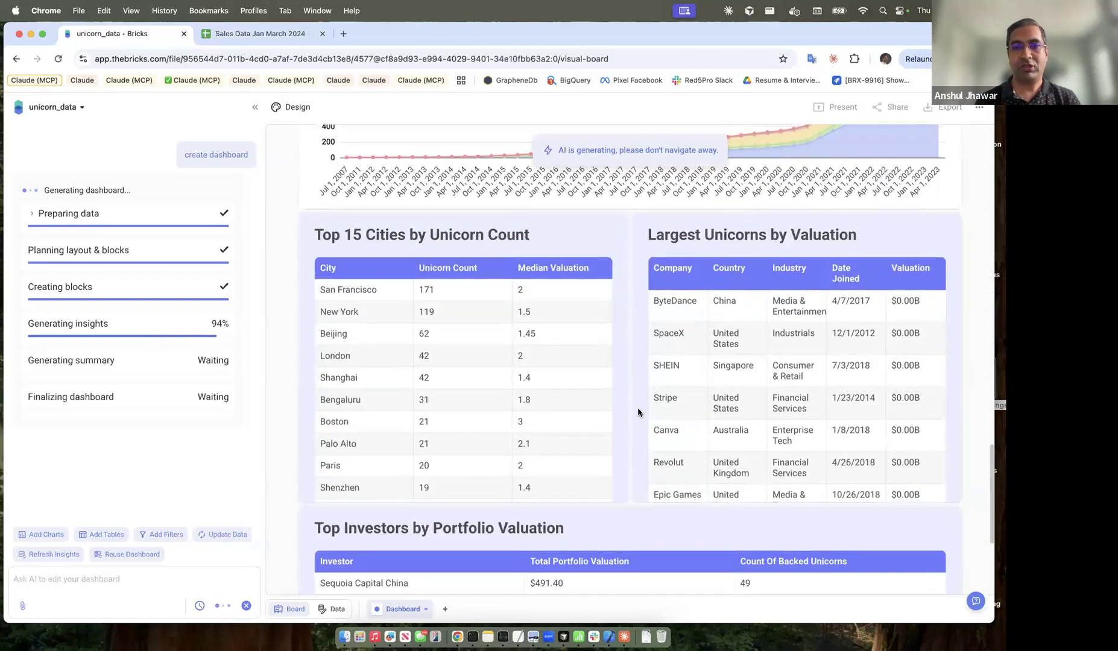
scroll(638, 413, "down", 5)
scroll(639, 392, "up", 6)
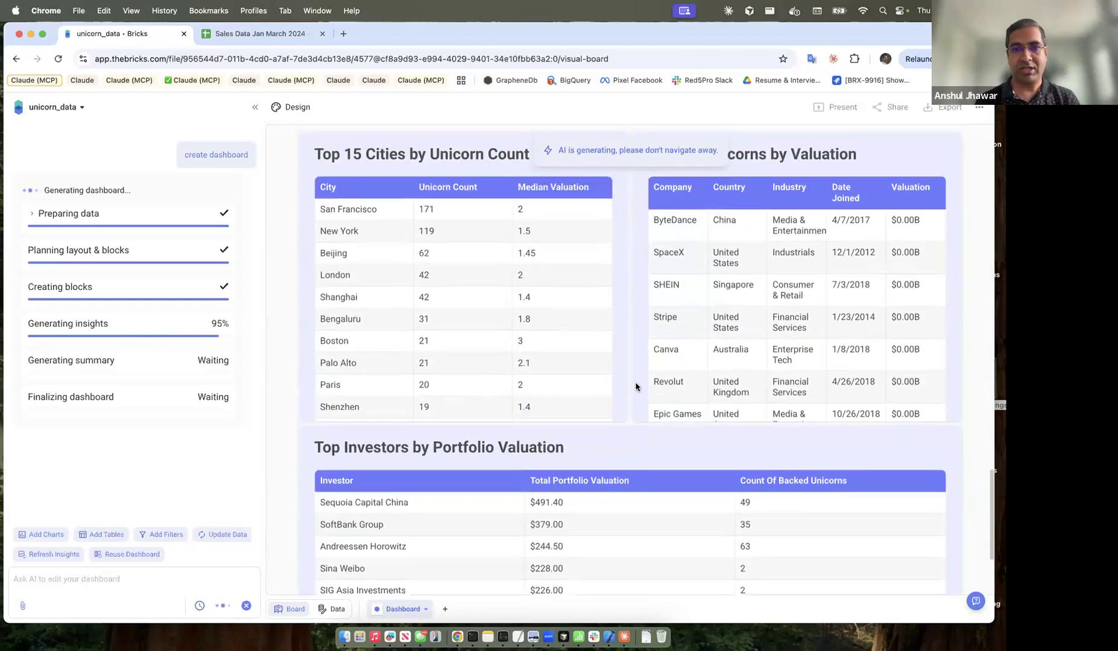
- Read the Key Insights beside the charts and the Overall Insights block near the beginning of the dashboard
scroll(634, 356, "up", 15)
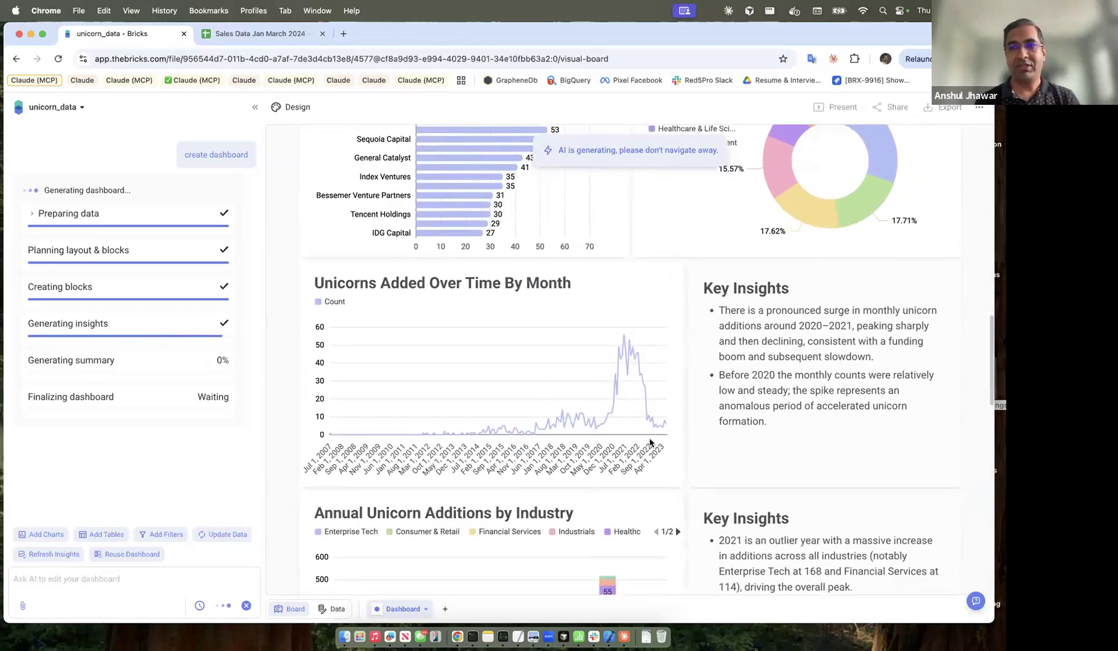
mouse_move(665, 346)
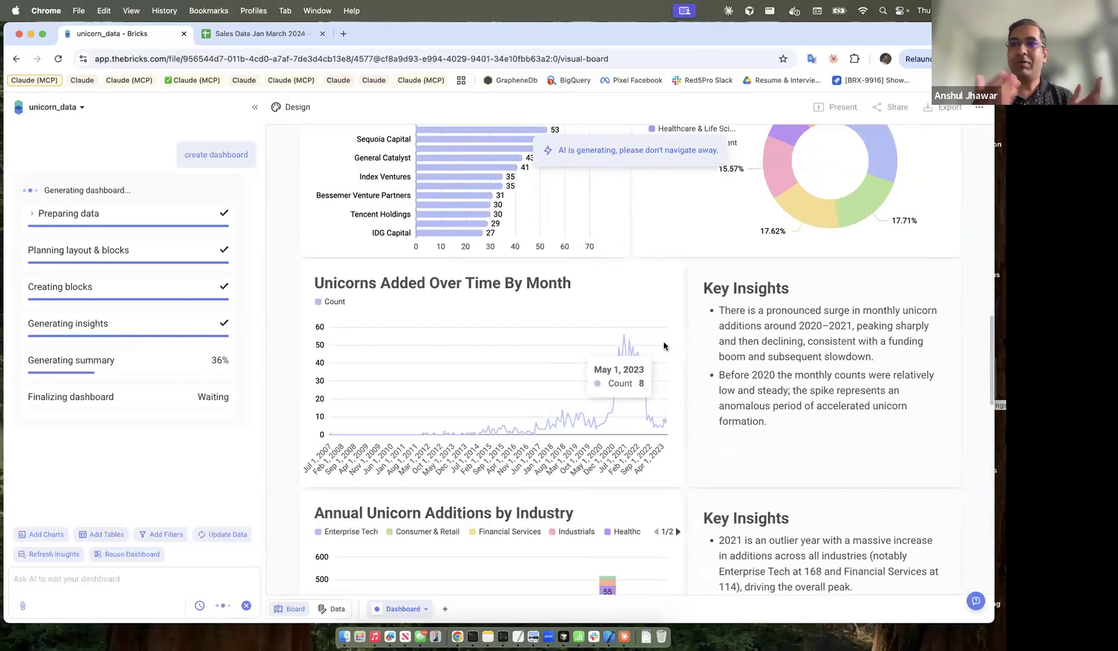
scroll(664, 345, "up", 6)
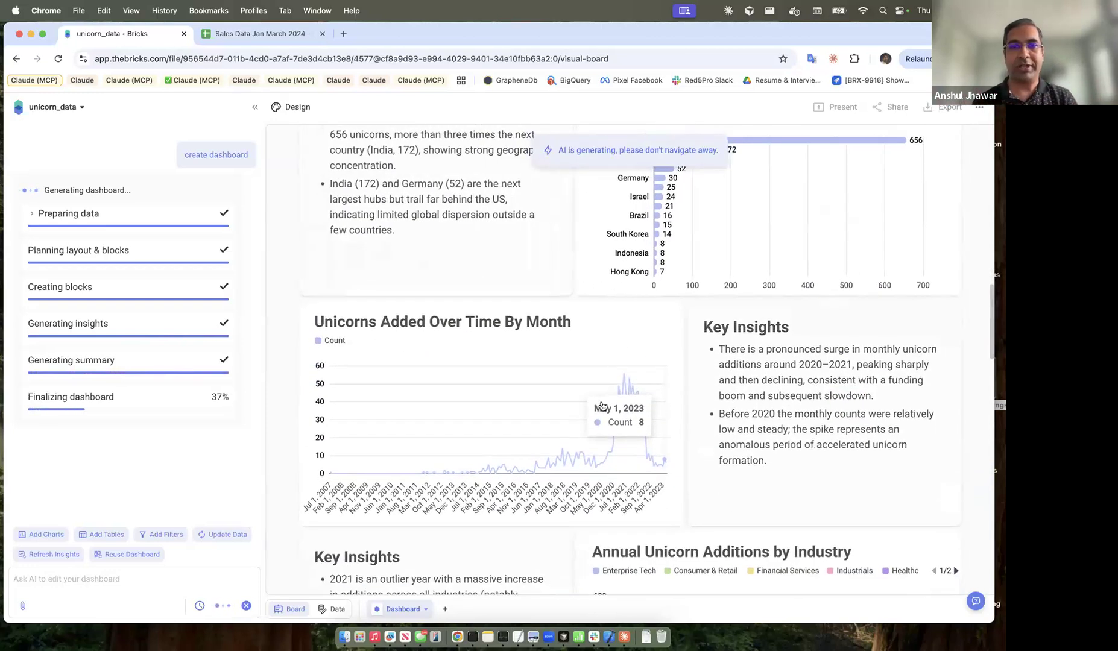
scroll(604, 305, "up", 13)
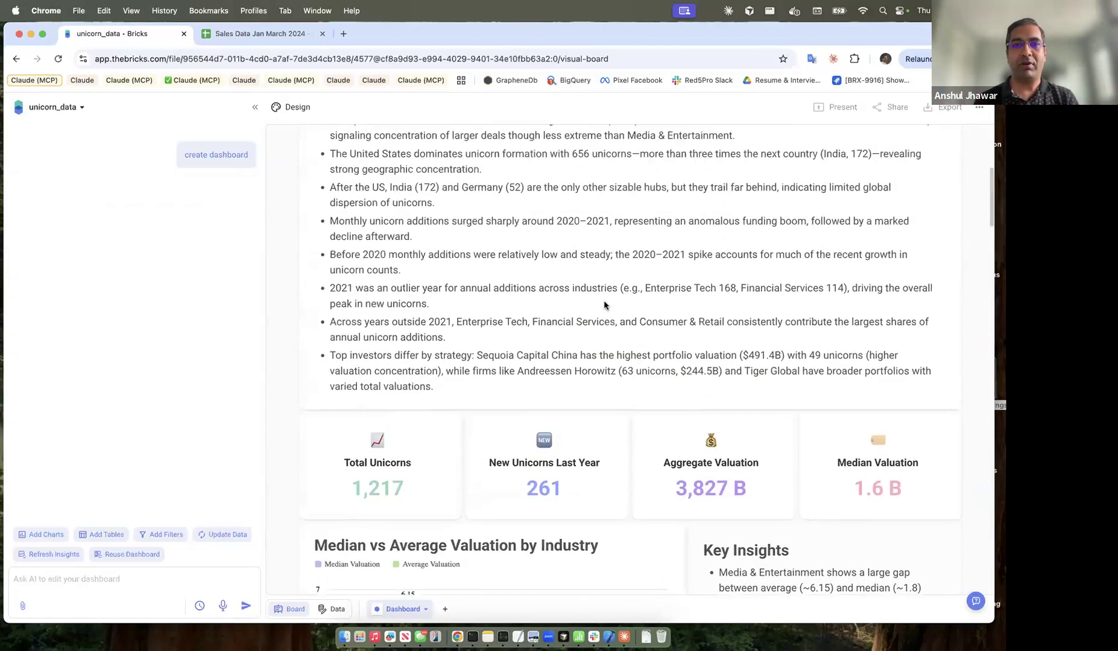
scroll(604, 305, "up", 1)
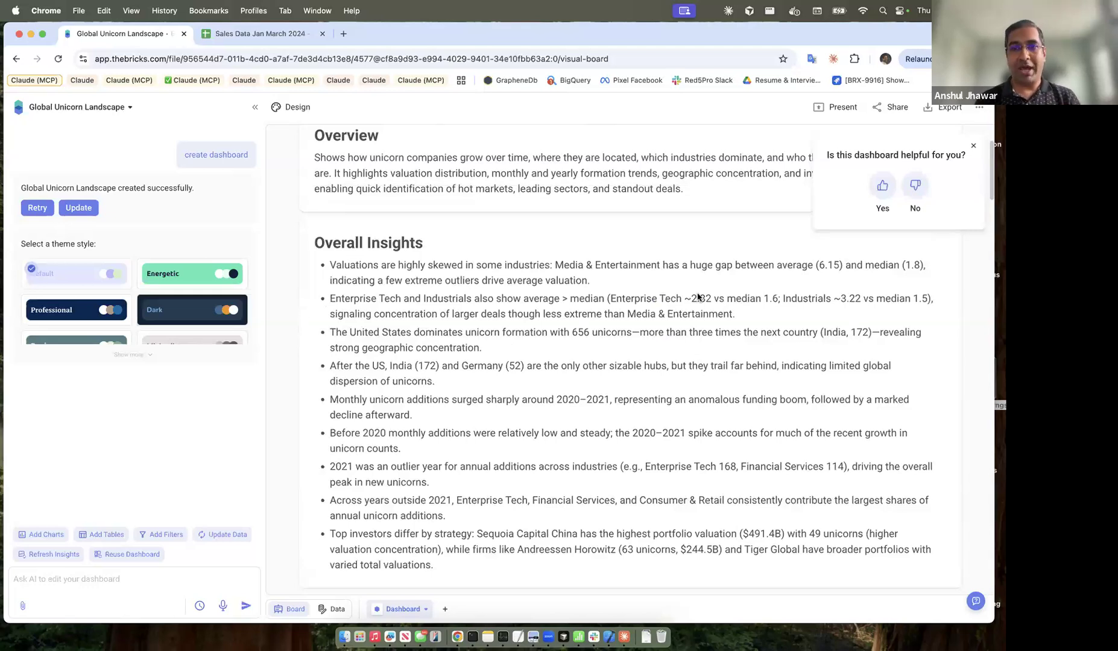
left_click(632, 367)
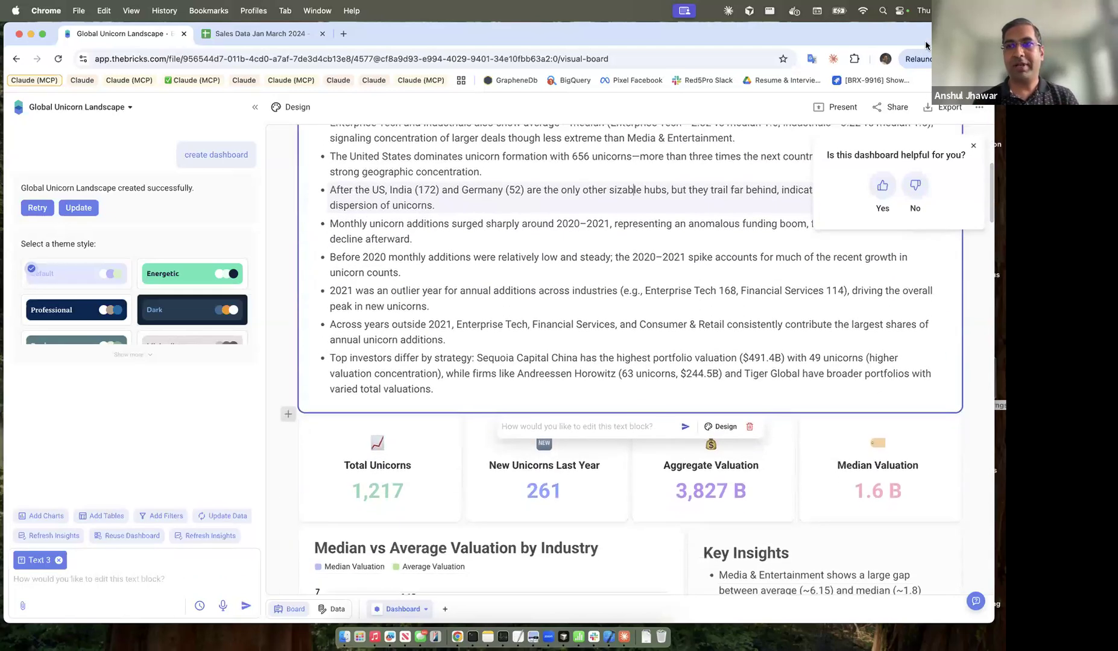
- Rate the dashboard as helpful and expand the list of theme styles to show all of them
left_click(882, 185)
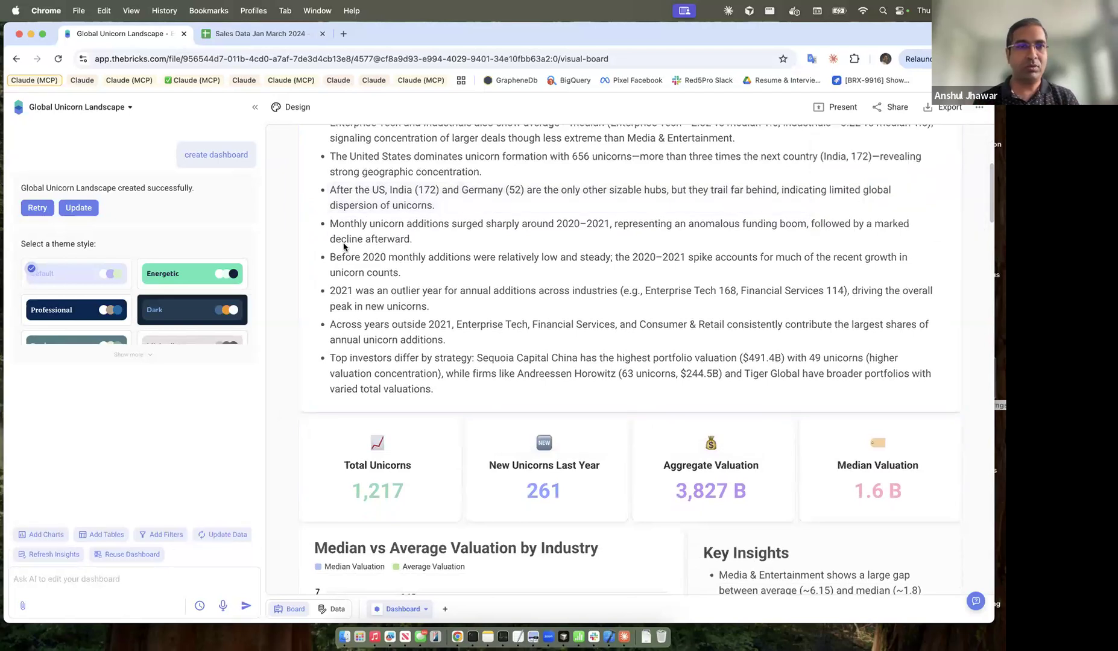
left_click(129, 354)
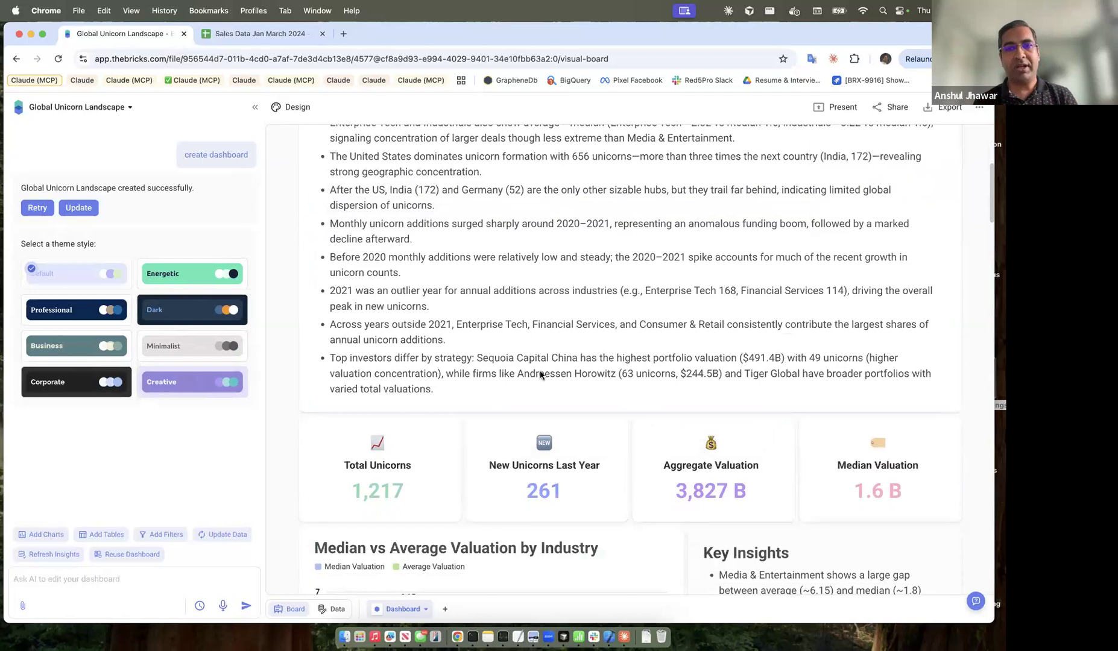
- Open the unicorn_data source sheet behind the dashboard and inspect its columns from Company through Select Investors
left_click(626, 341)
scroll(629, 401, "down", 5)
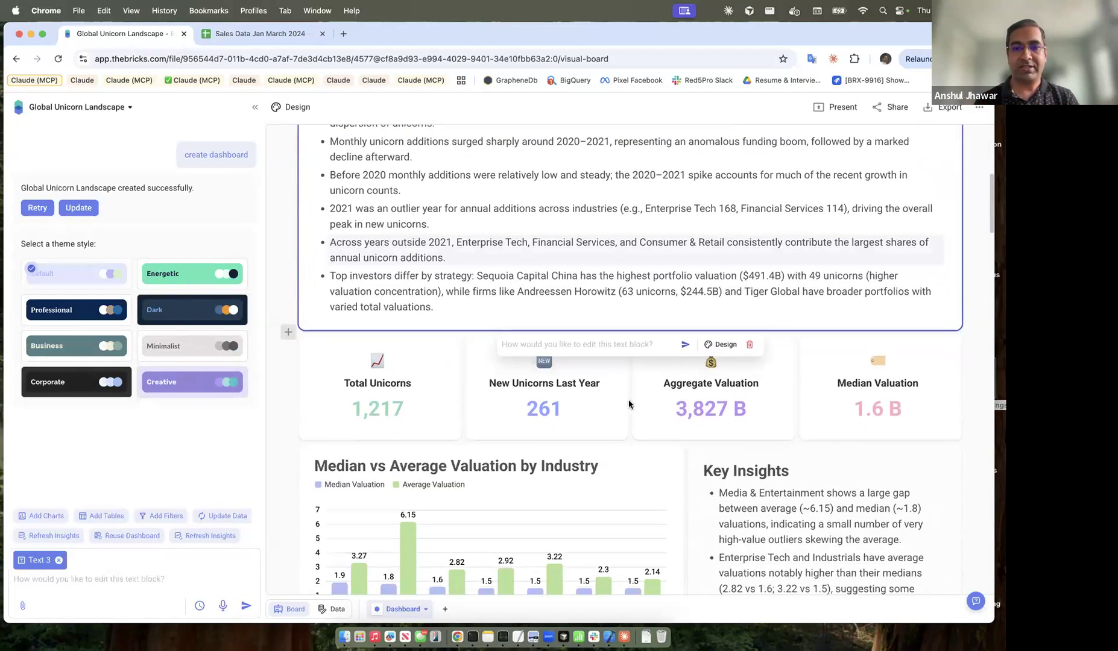
scroll(629, 404, "down", 3)
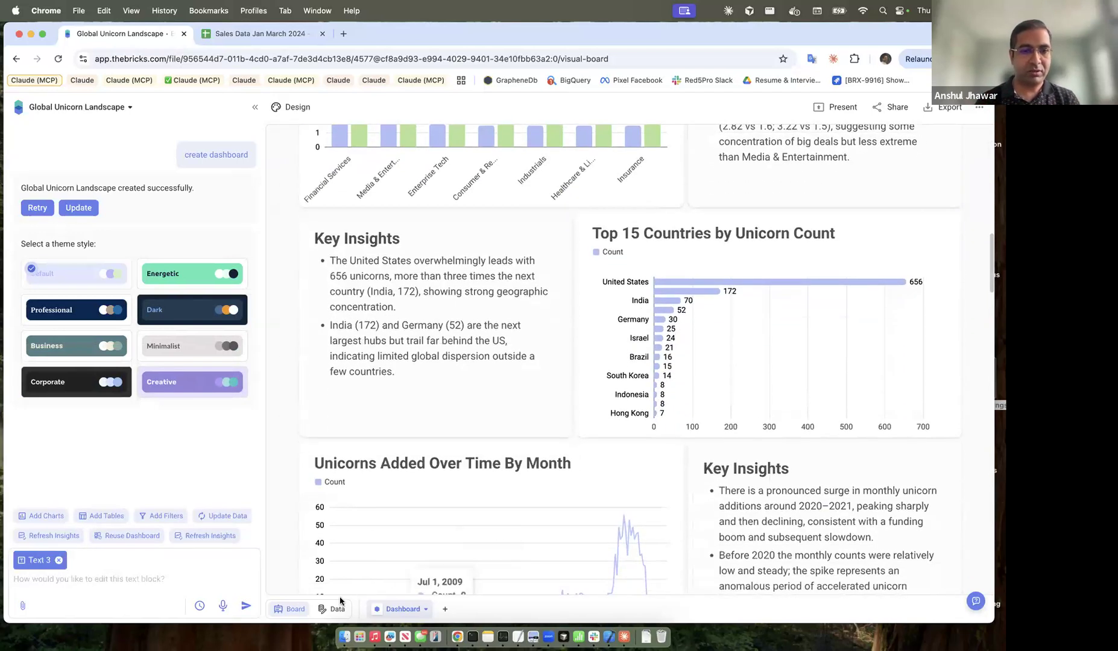
left_click(337, 609)
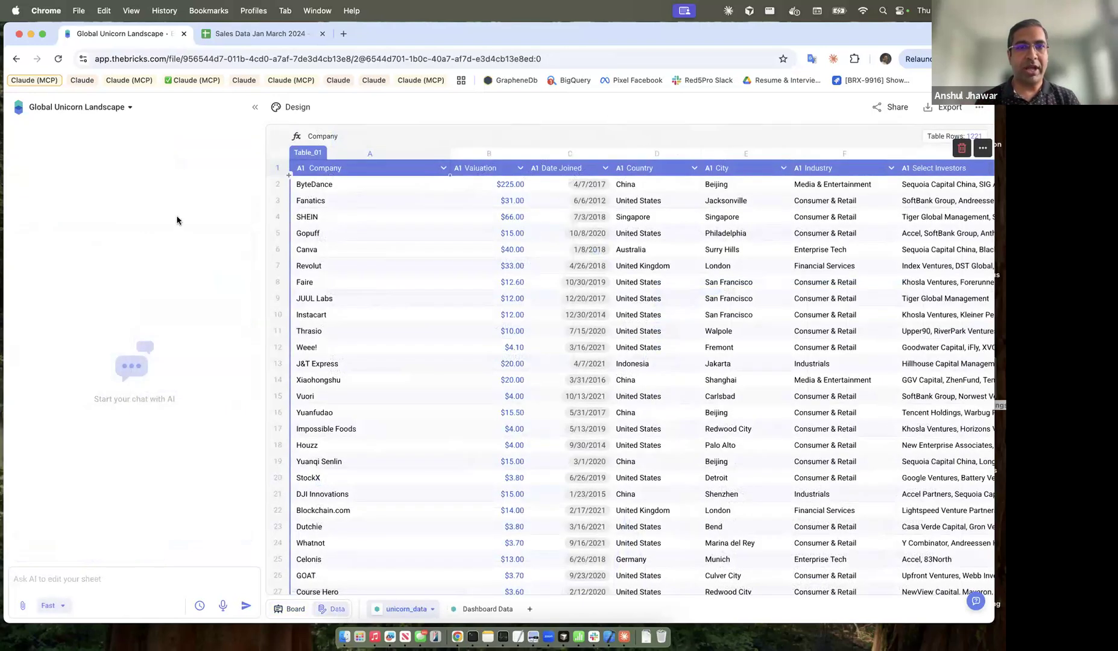
left_click(719, 269)
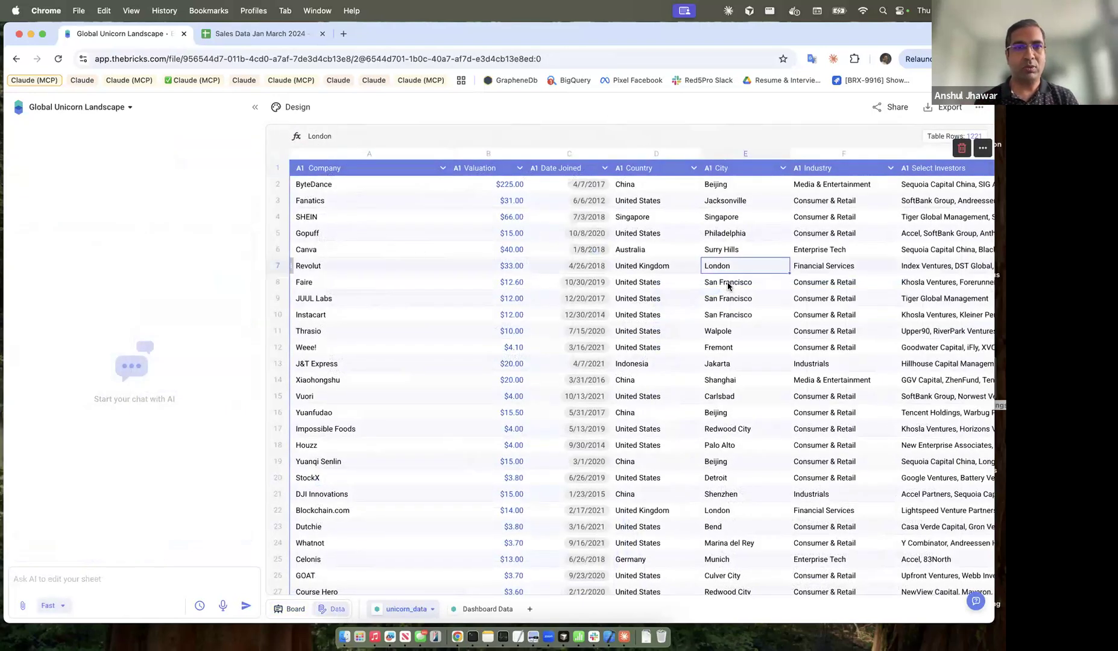
left_click(356, 231)
scroll(482, 255, "right", 1)
left_click(484, 233)
scroll(548, 243, "right", 1)
scroll(579, 255, "right", 2)
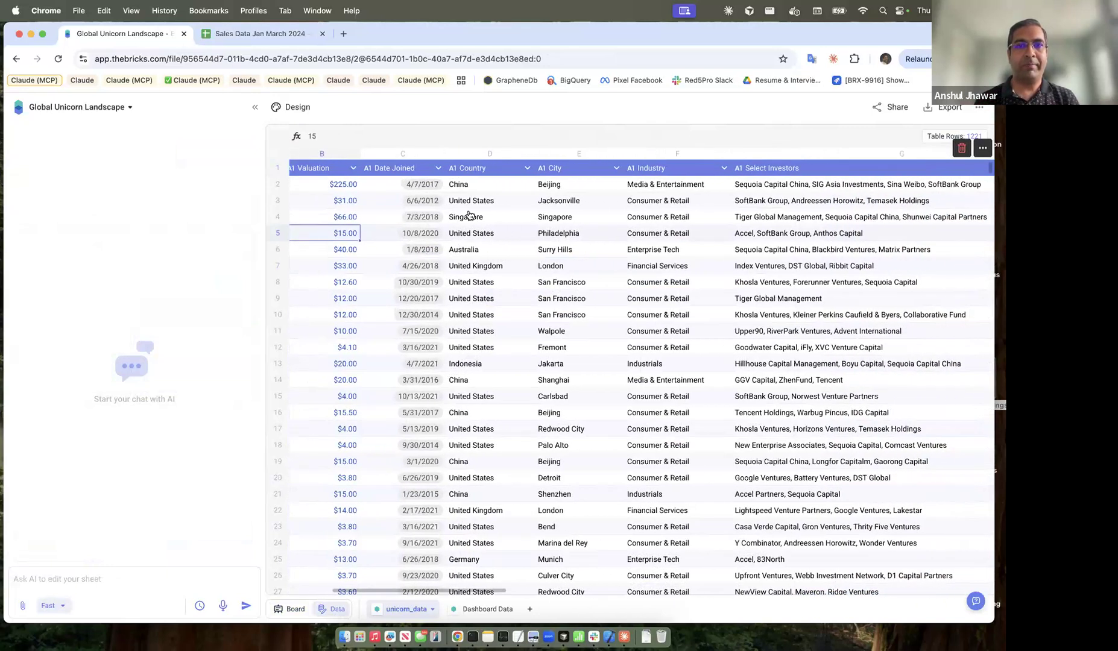
scroll(652, 249, "right", 2)
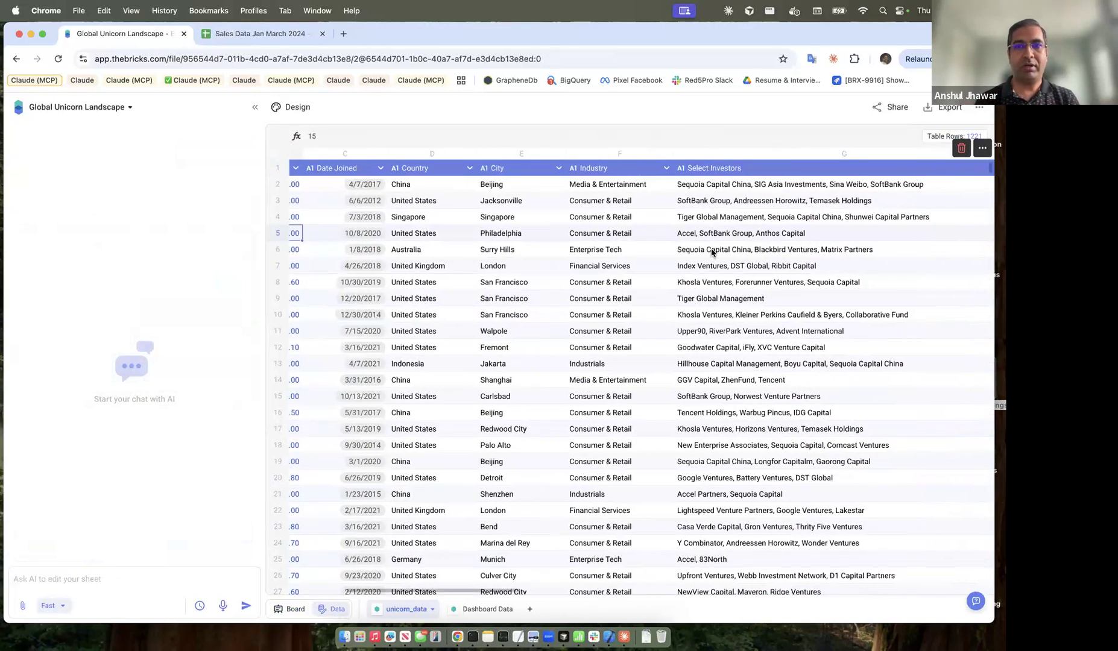
left_click(785, 232)
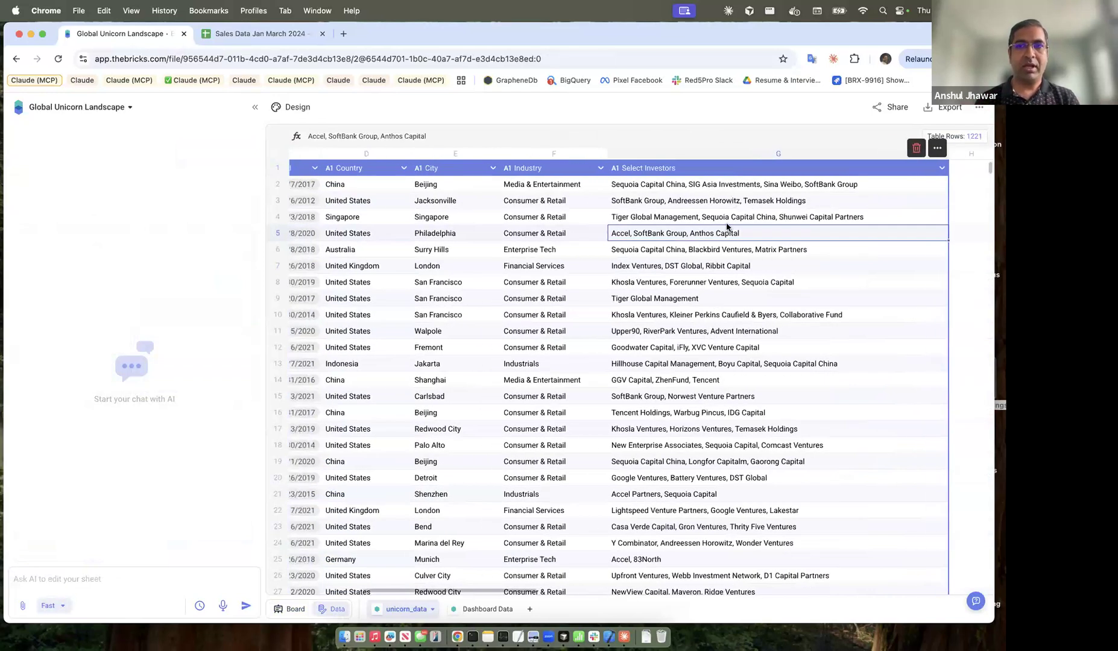
- Return from the source data to the dashboard board and review its charts down to Most Frequent Lead Investors
key("Up")
key("Up")
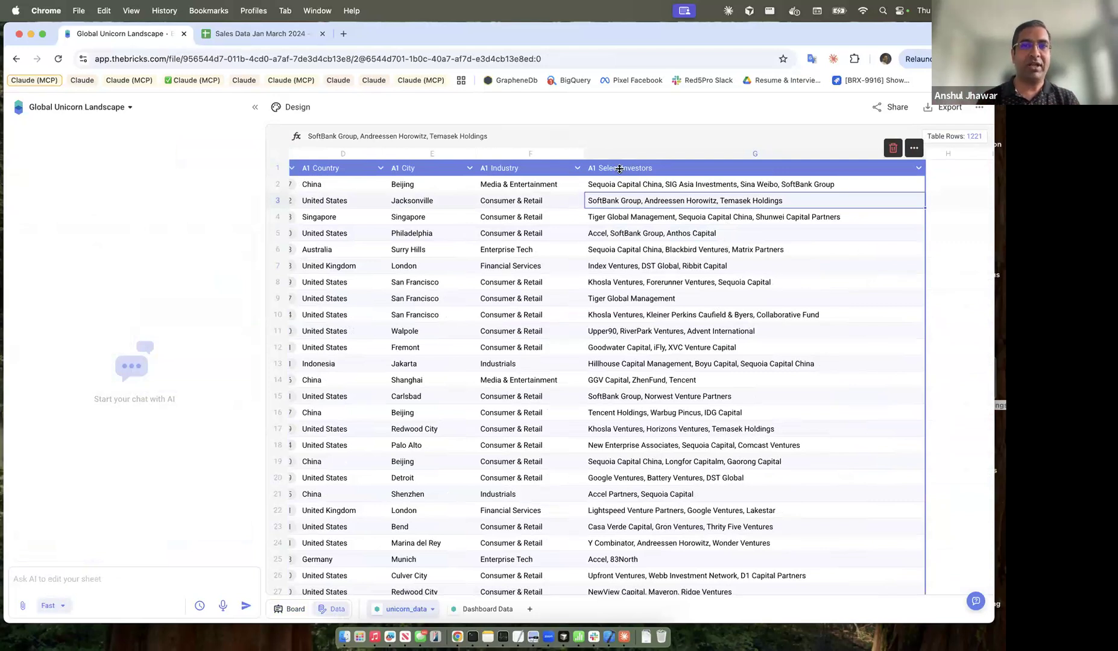
left_click(293, 610)
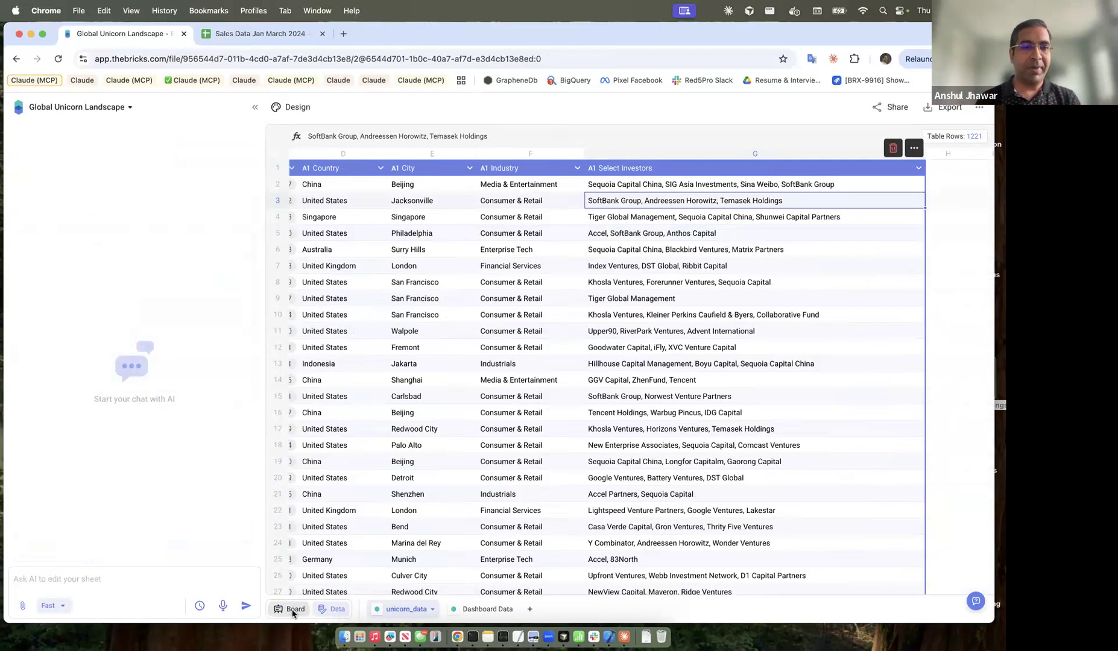
scroll(434, 524, "down", 10)
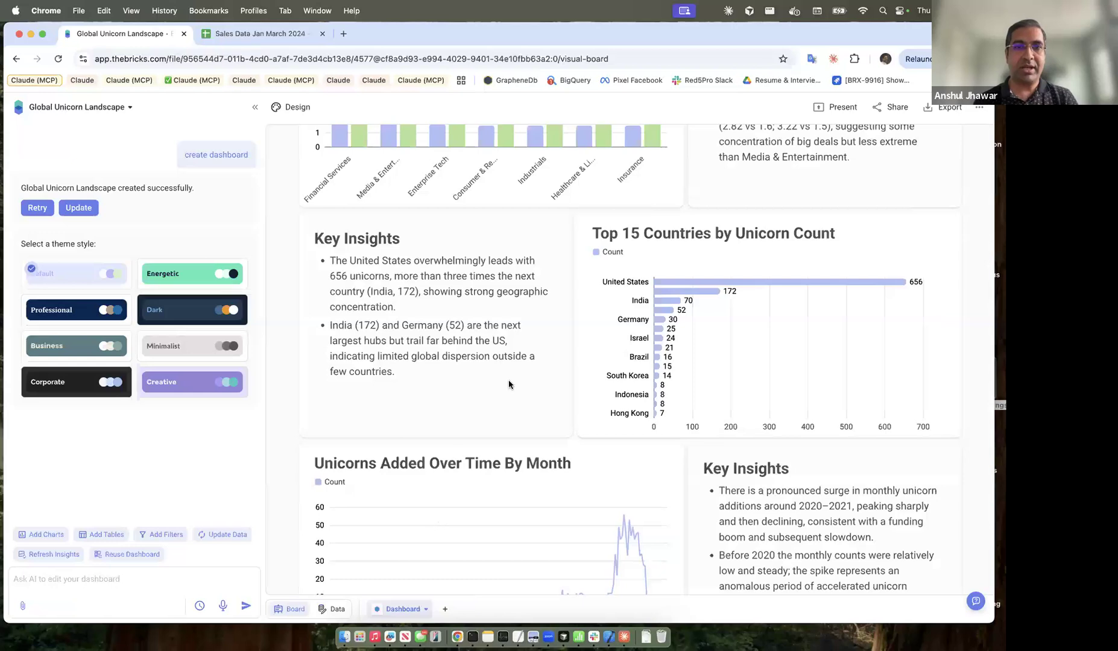
scroll(540, 418, "up", 2)
scroll(540, 418, "down", 8)
scroll(540, 419, "down", 5)
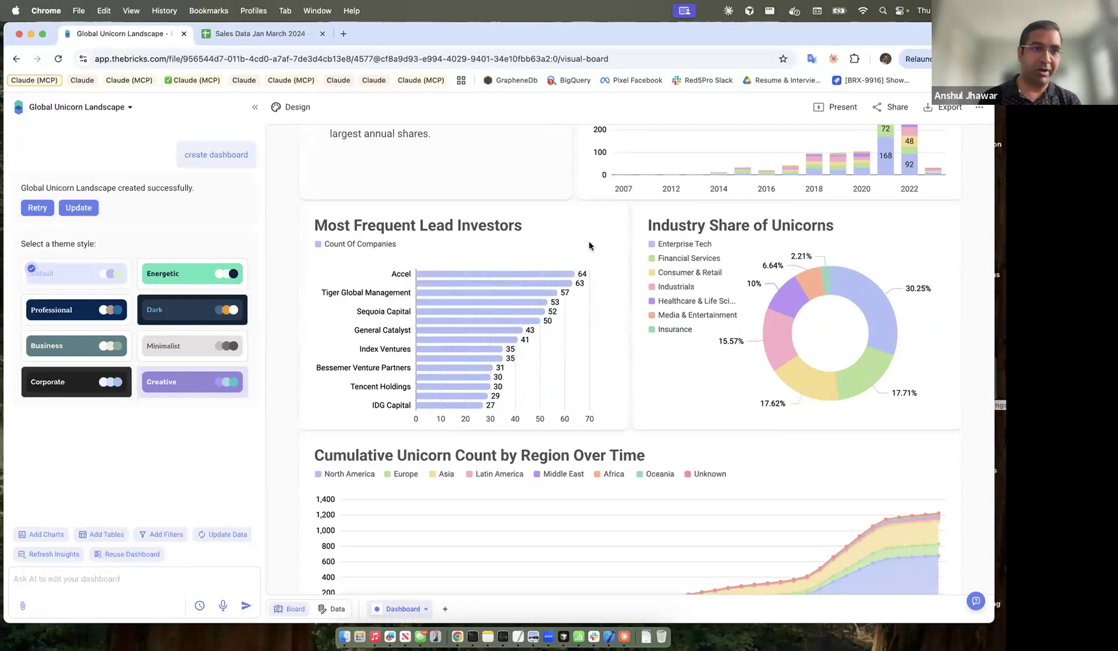
- Compare the Select Investors column of the unicorn_data sheet with the dashboard's investor and industry charts
left_click(330, 608)
left_click(706, 300)
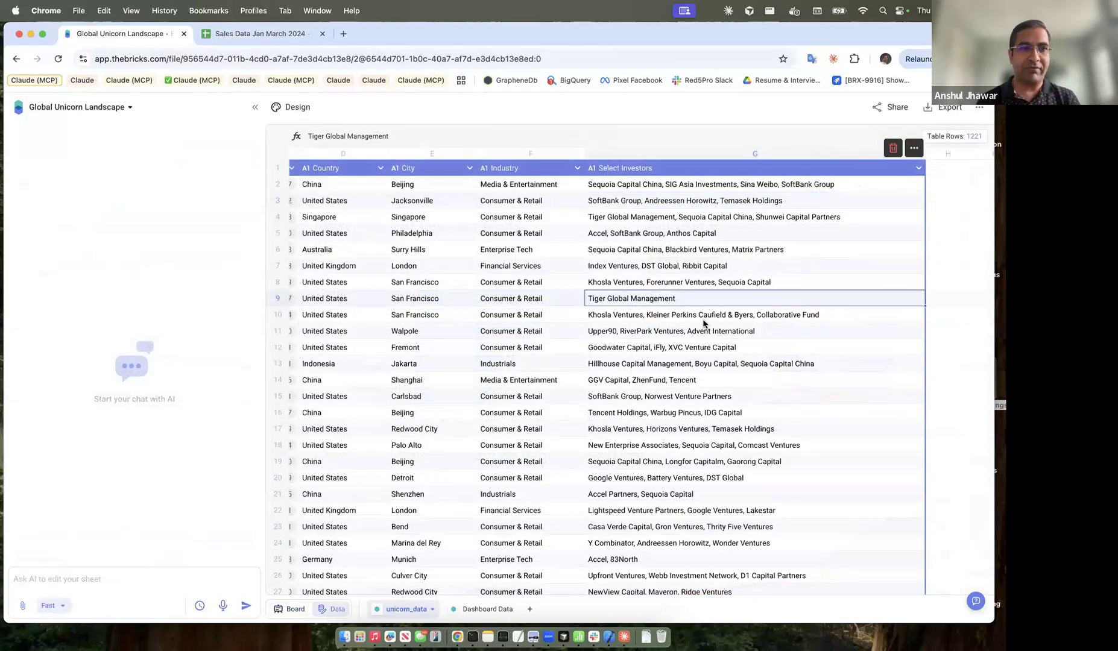
left_click(288, 608)
scroll(463, 495, "down", 10)
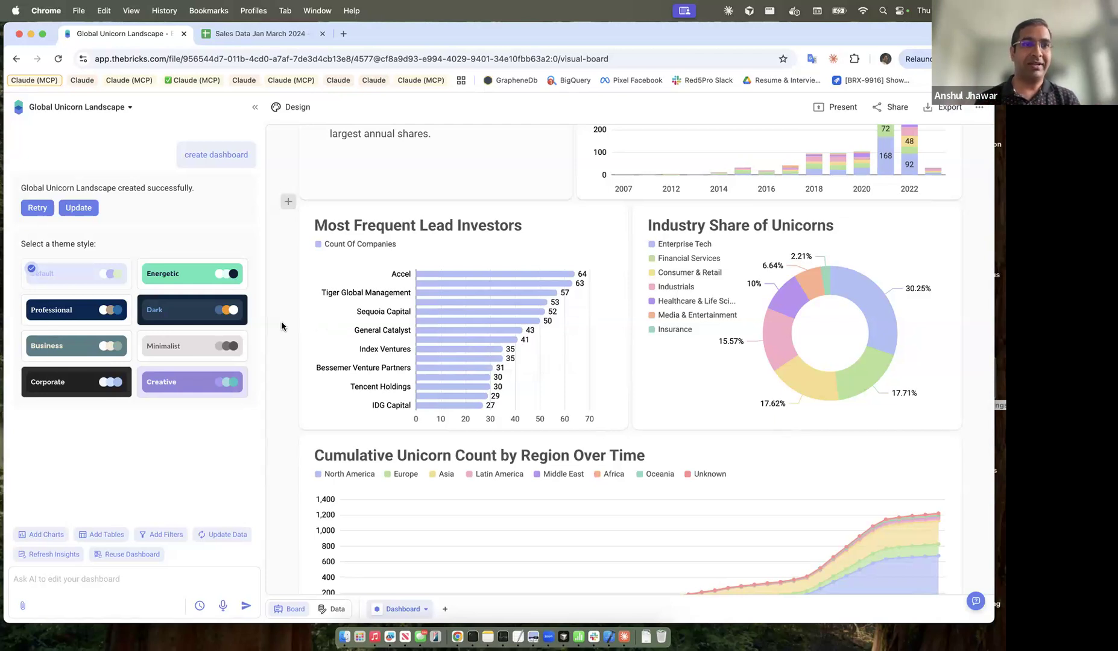
scroll(265, 348, "up", 3)
scroll(267, 347, "up", 3)
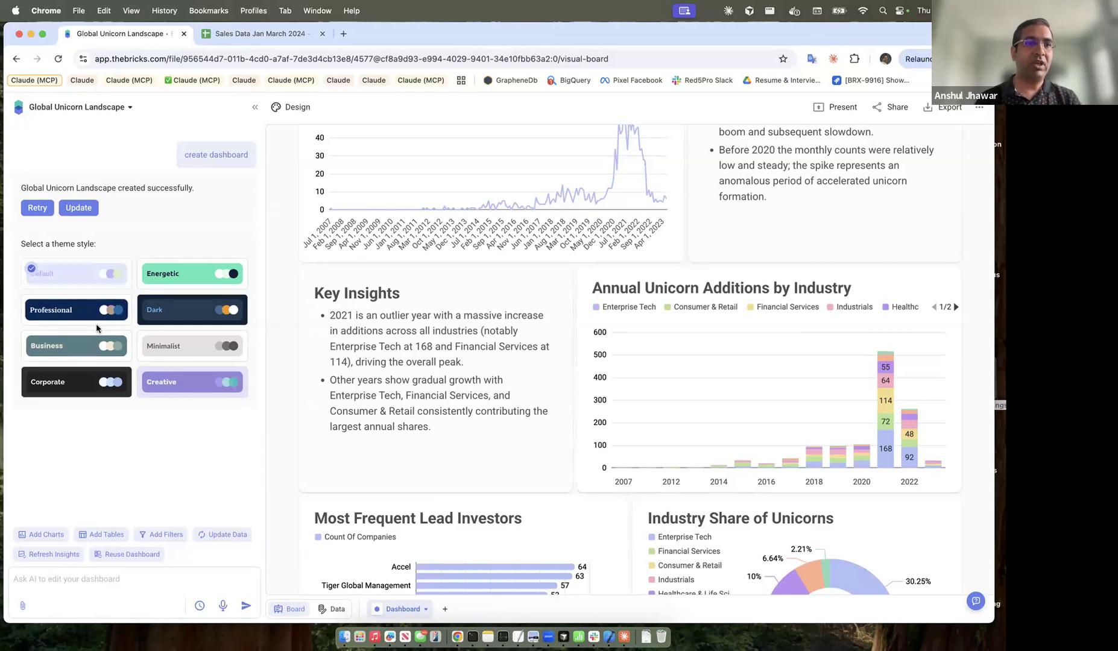
- Apply the Energetic theme style to the dashboard and check how its charts and insights look
left_click(186, 276)
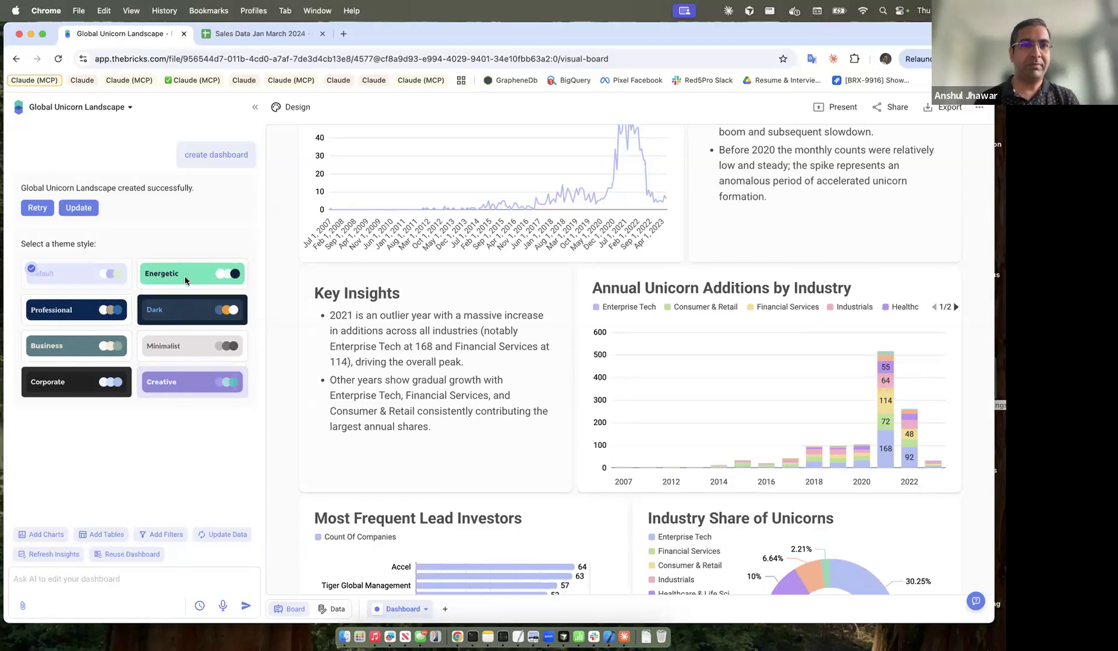
scroll(608, 319, "up", 5)
scroll(607, 320, "down", 10)
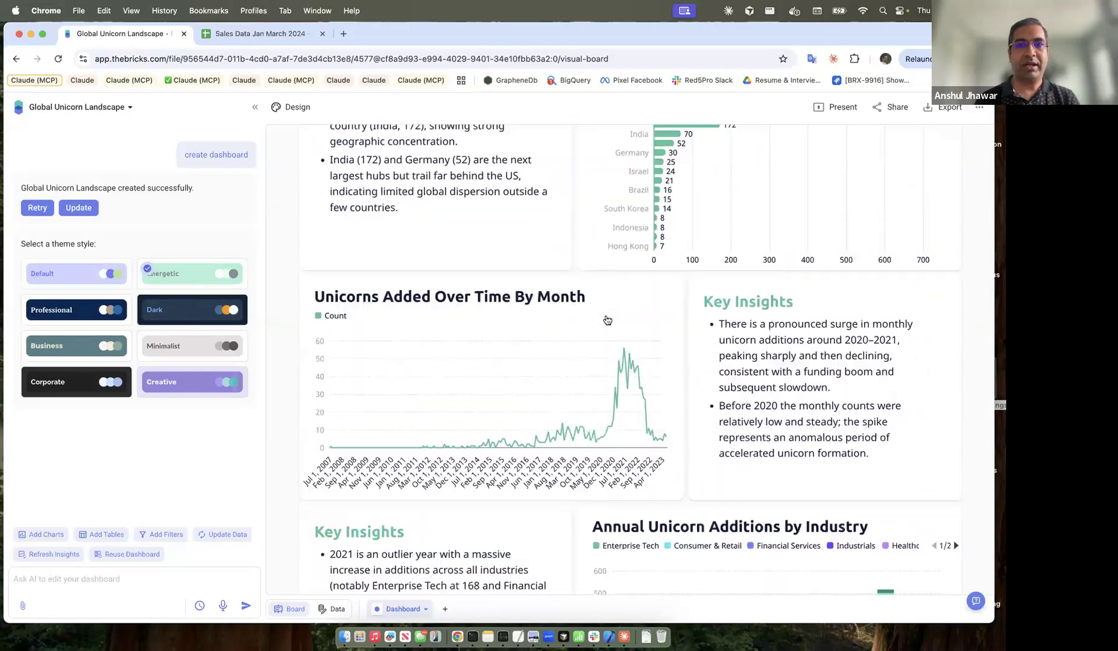
scroll(607, 320, "up", 15)
scroll(606, 318, "up", 6)
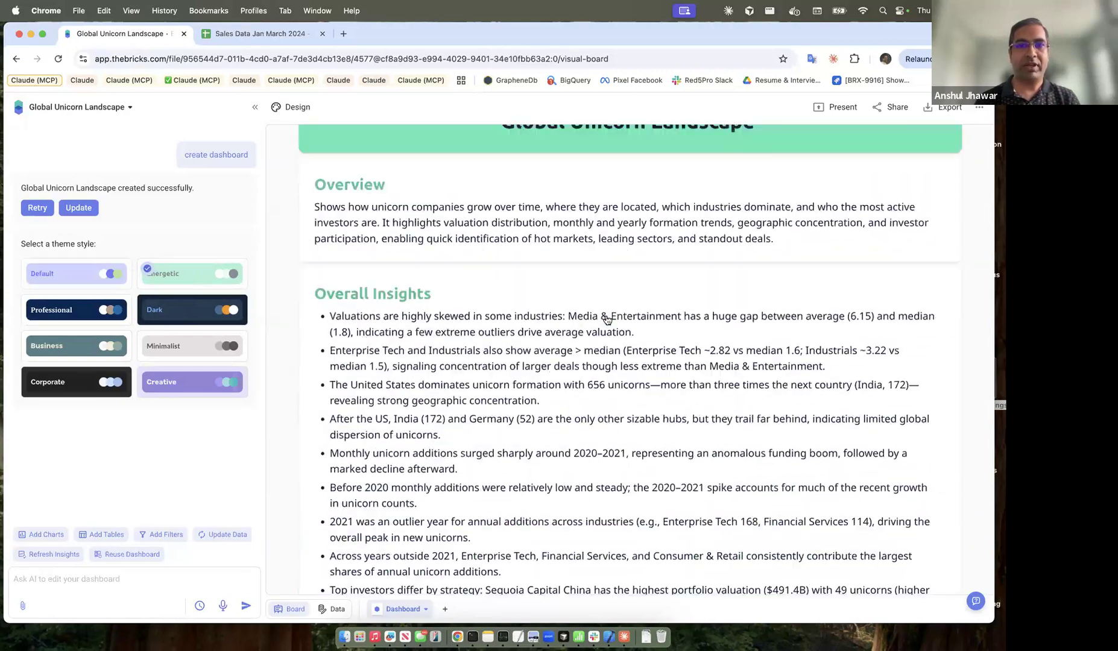
scroll(606, 314, "down", 4)
- Apply the Professional theme style and review the restyled dashboard from Overall Insights down to Top Investors by Portfolio Valuation
left_click(96, 311)
scroll(598, 295, "up", 4)
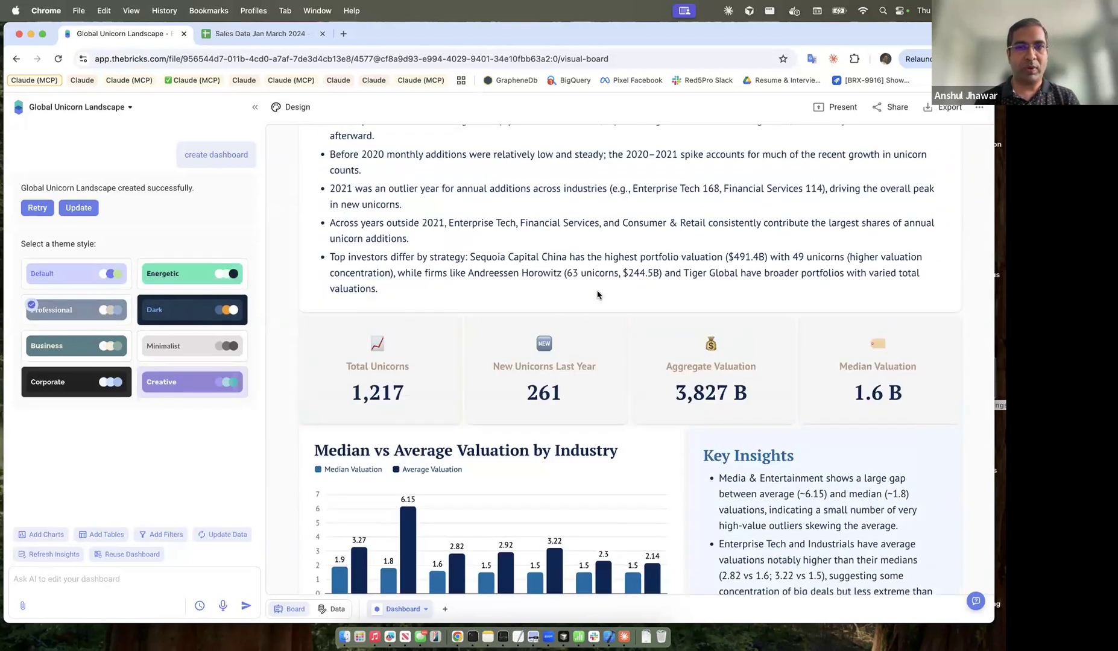
scroll(598, 294, "down", 9)
scroll(597, 295, "down", 10)
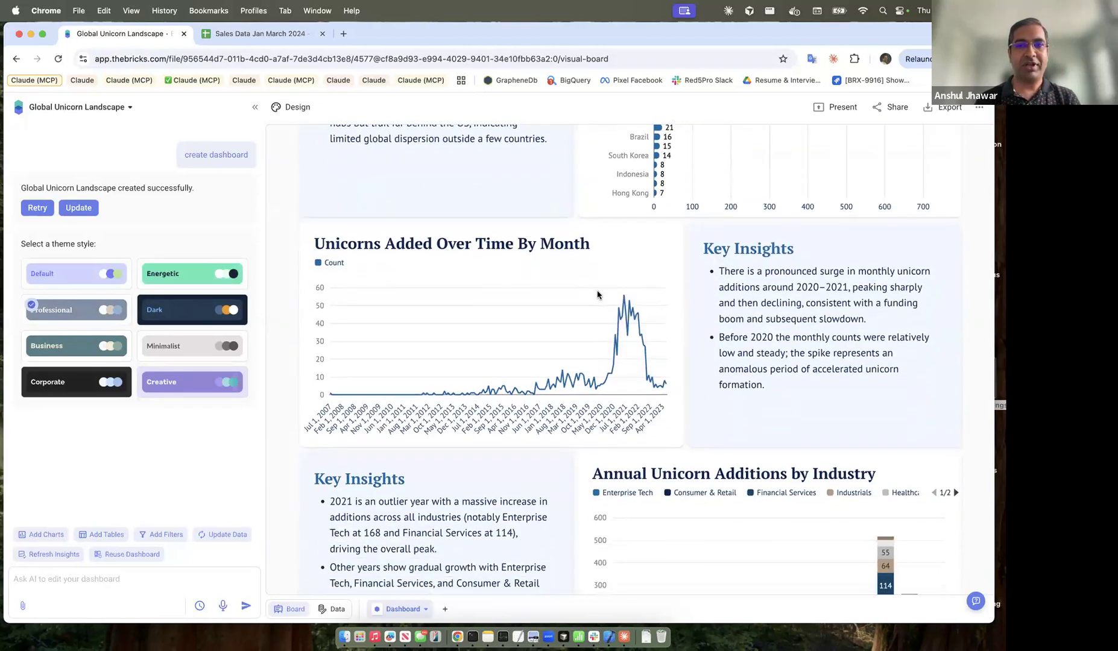
scroll(597, 295, "down", 10)
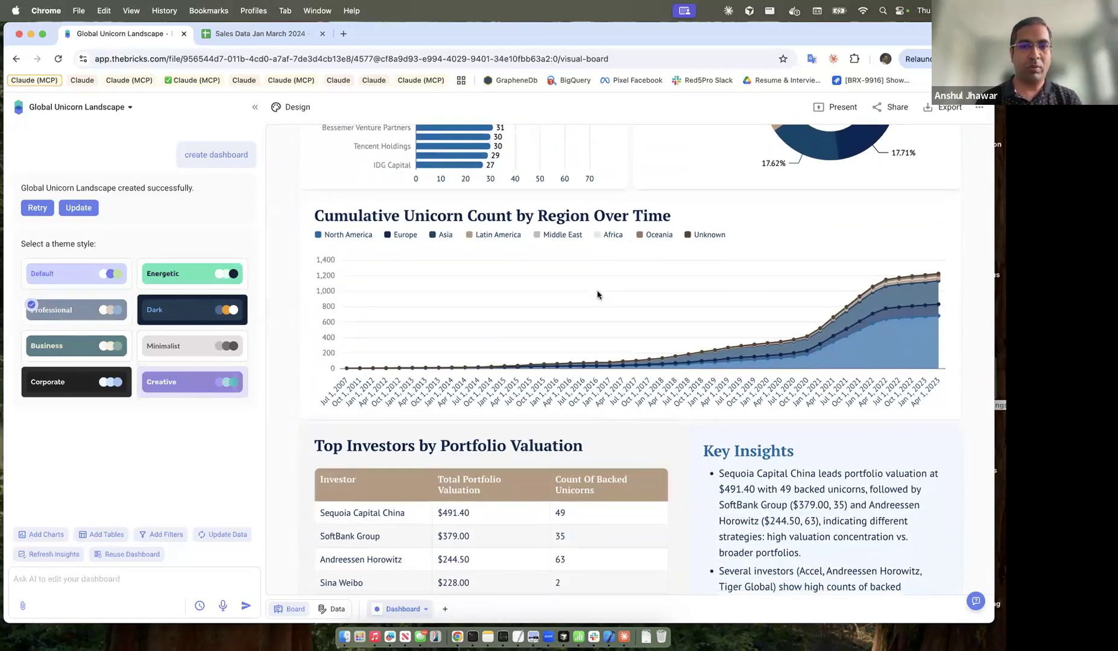
scroll(598, 294, "up", 12)
scroll(597, 295, "up", 10)
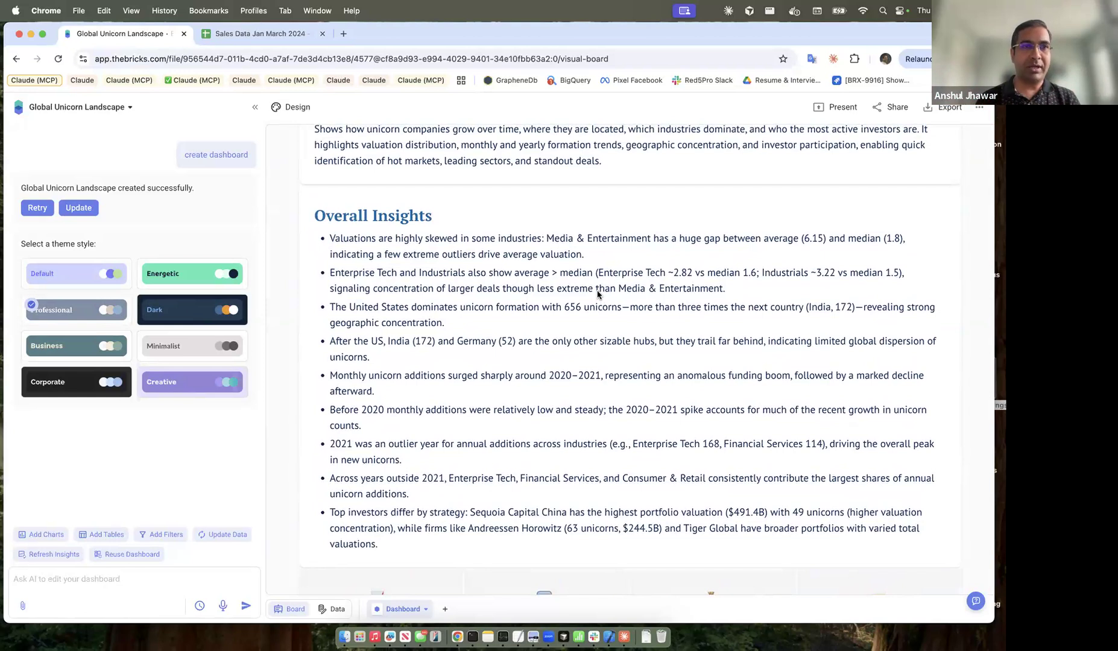
scroll(591, 338, "down", 10)
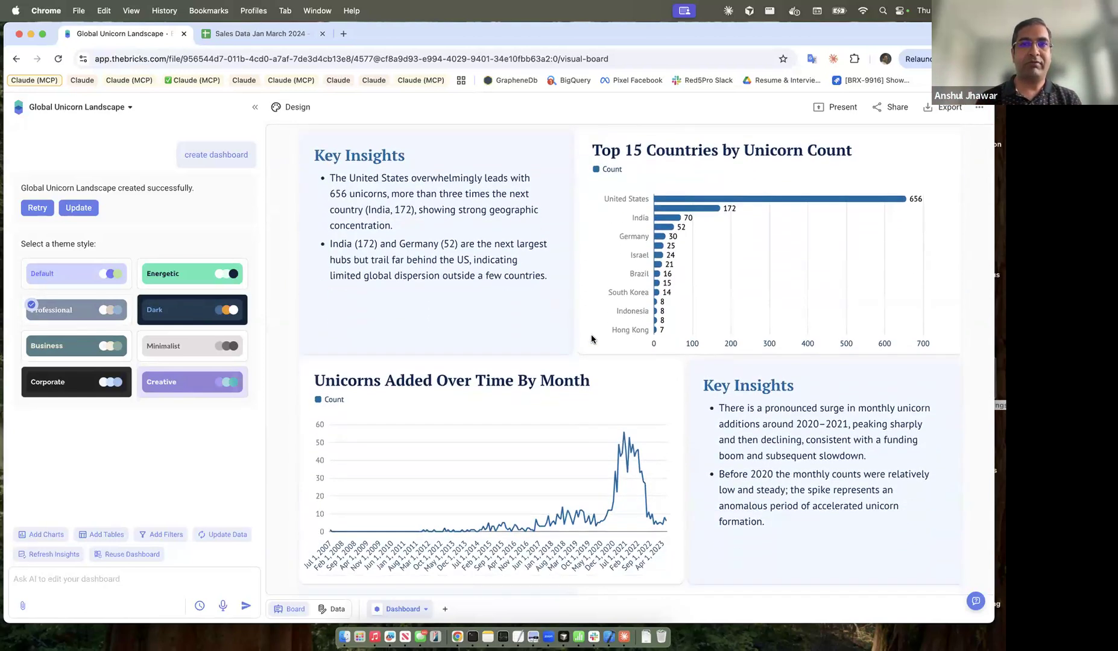
- Delete the Key Insights block beside the Top 15 Countries by Unicorn Count chart and widen that chart to fill the row
scroll(592, 339, "up", 4)
left_click(579, 272)
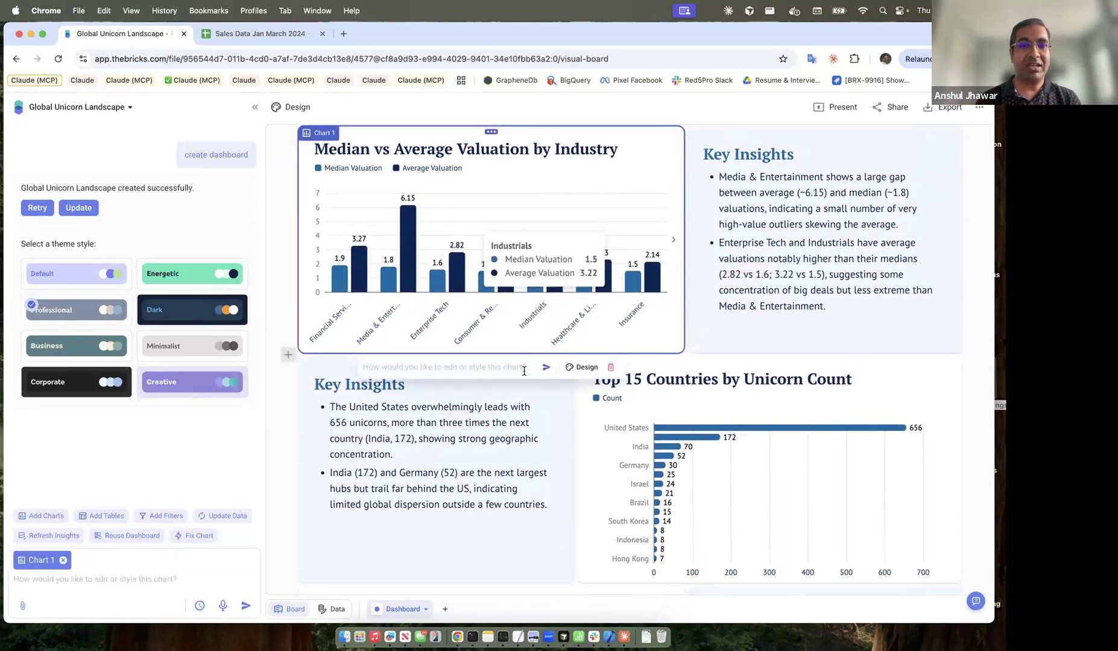
left_click(511, 455)
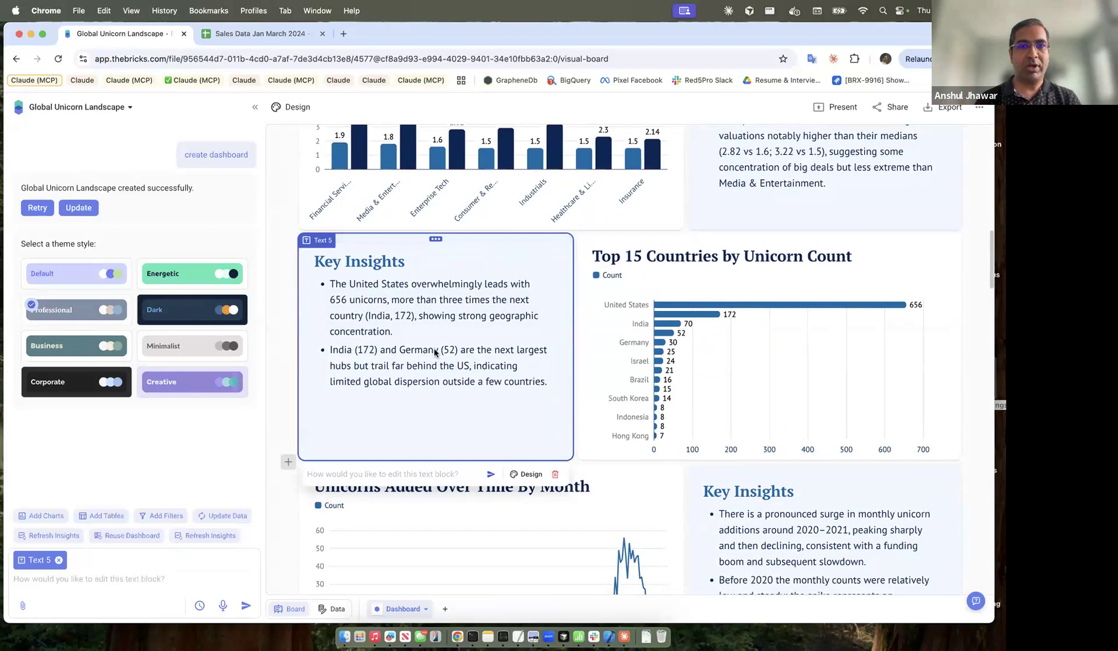
left_click(555, 474)
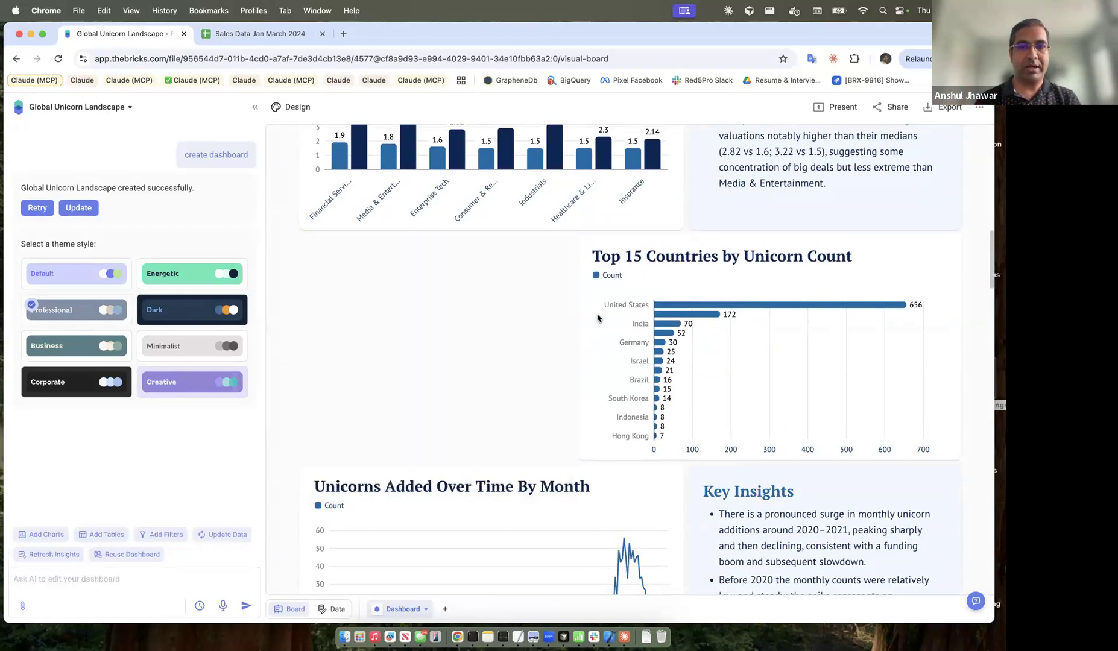
left_click(579, 313)
left_click_drag(579, 313, 306, 305)
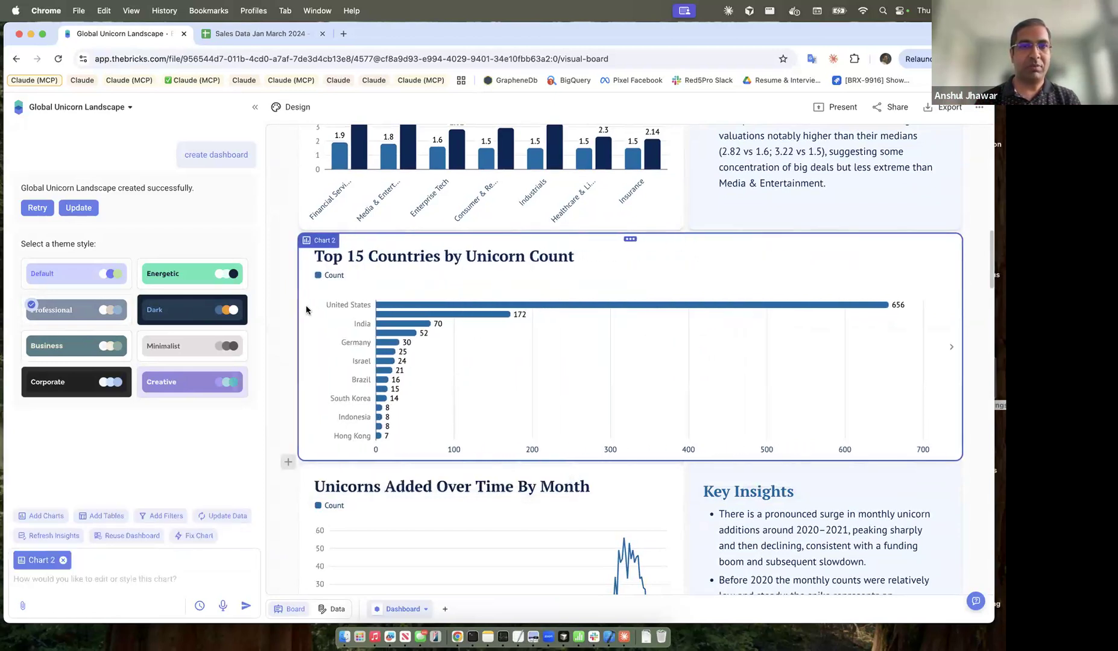
- Add the bullet "Add more insights" to the end of the Key Insights block beside Median vs Average Valuation by Industry
scroll(540, 307, "up", 5)
left_click(835, 354)
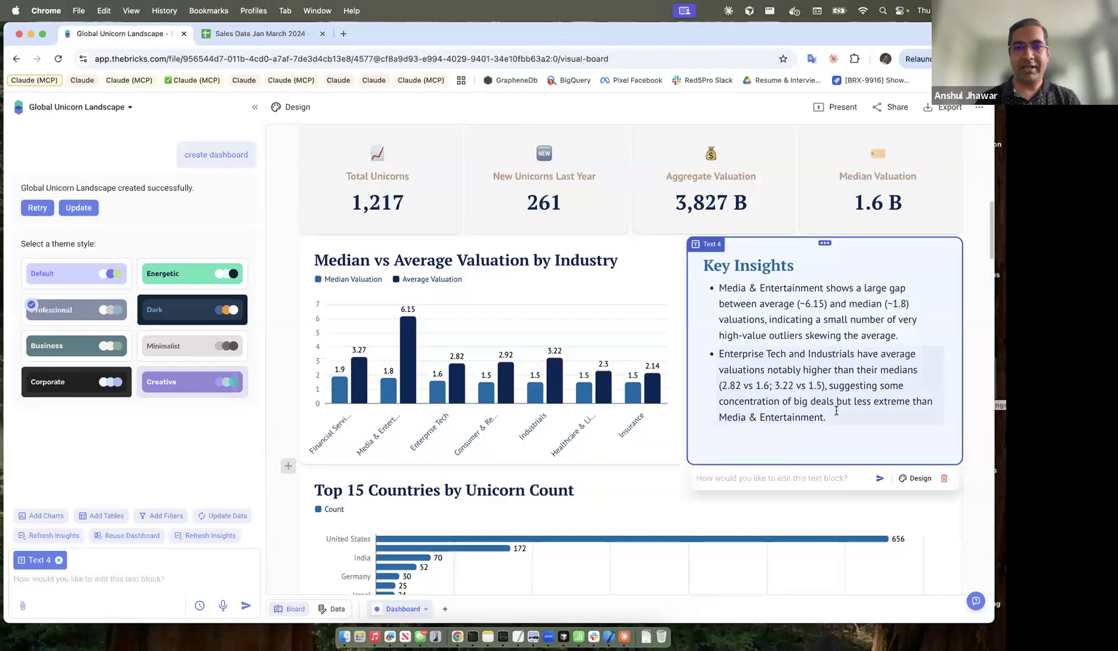
key("Return")
type("Add more insights")
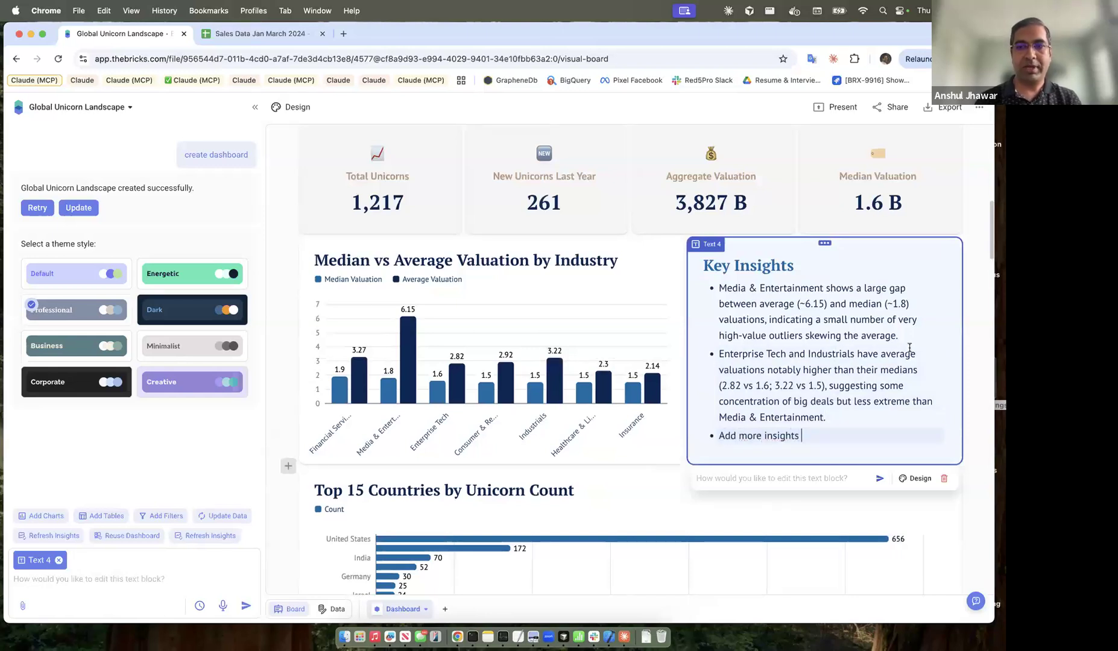
- Make the words "Enterprise Tech and Industrial" bold in the second bullet of that Key Insights block
left_click_drag(849, 357, 719, 354)
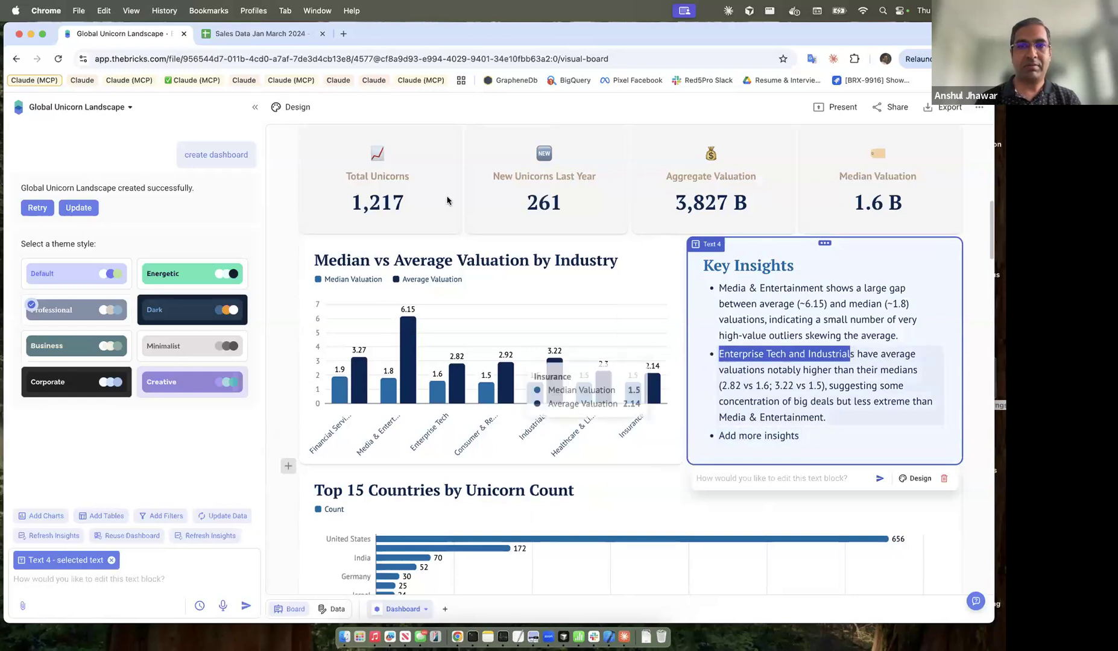
left_click(291, 107)
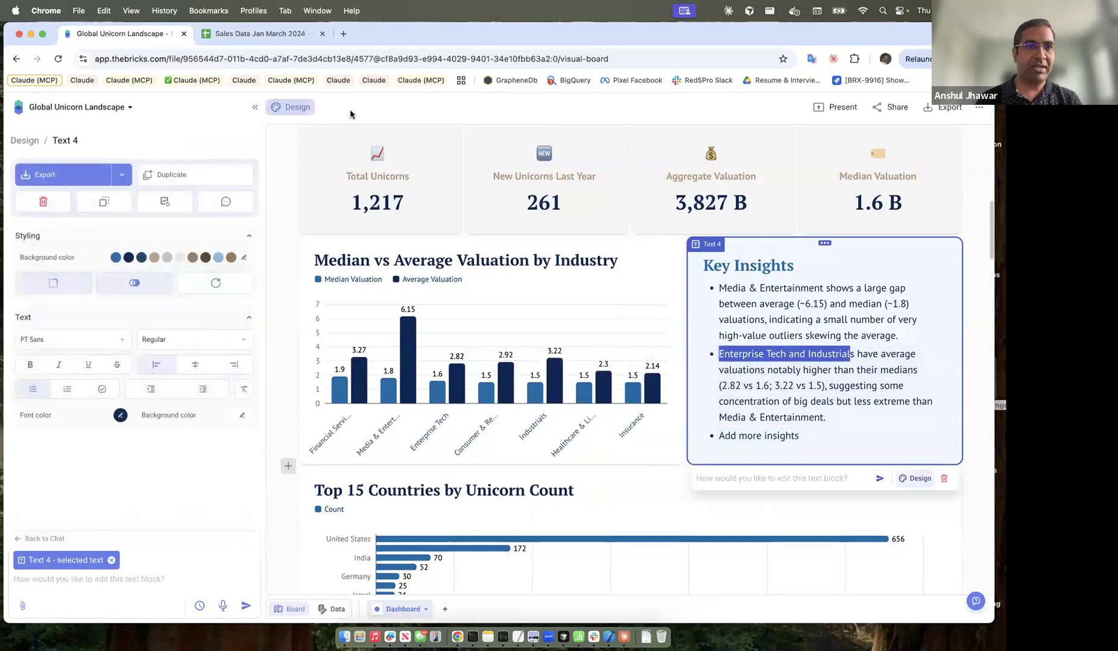
left_click(30, 364)
left_click(869, 371)
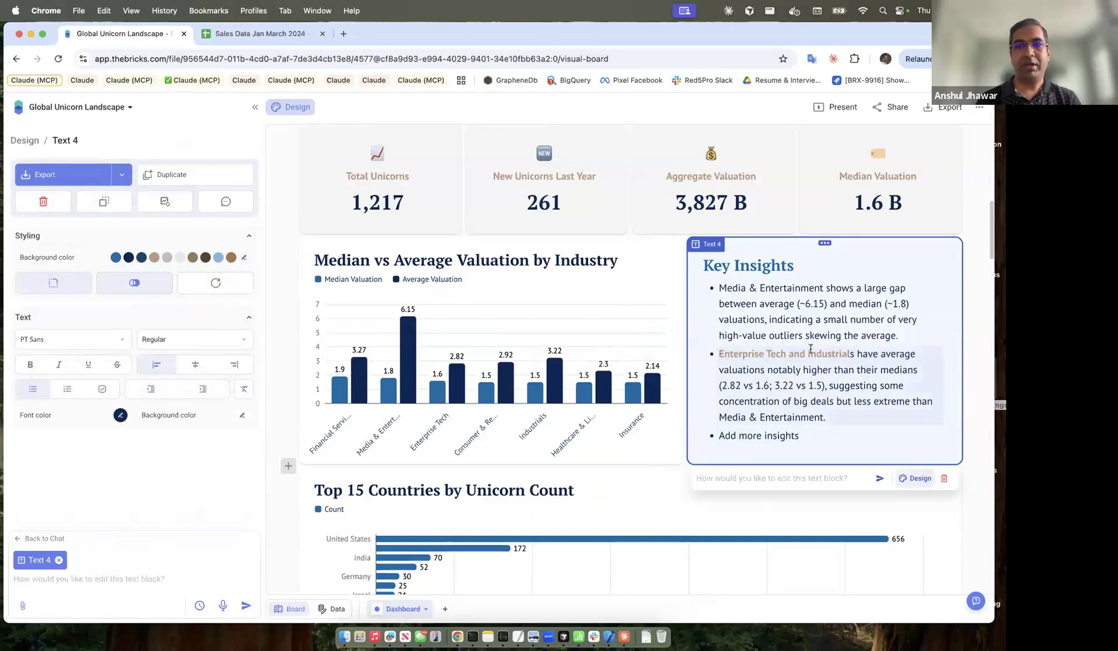
- Give the first bullet's text from "between average (~6.15)" to "indicating a small" a yellow background color
left_click_drag(841, 320, 724, 304)
left_click(242, 415)
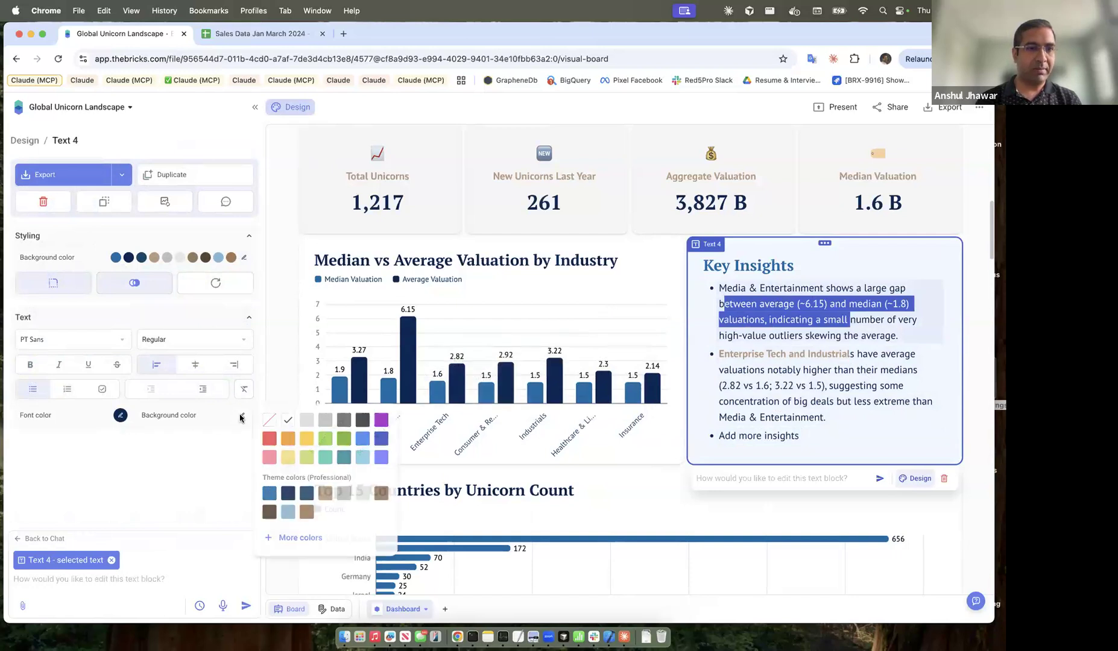
left_click(289, 456)
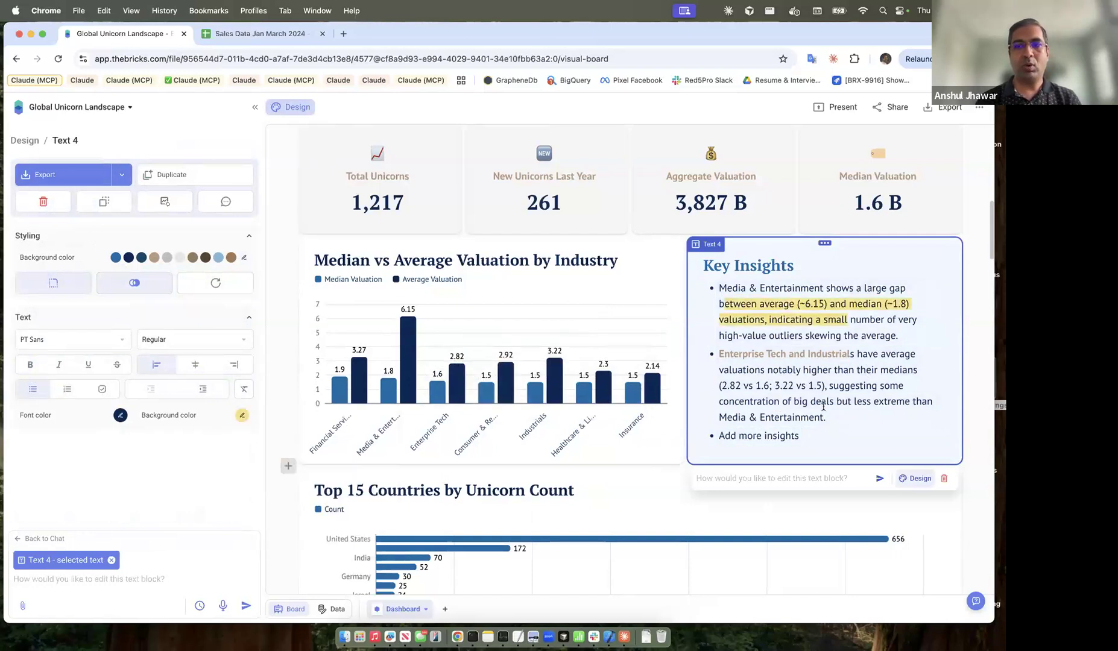
left_click(824, 405)
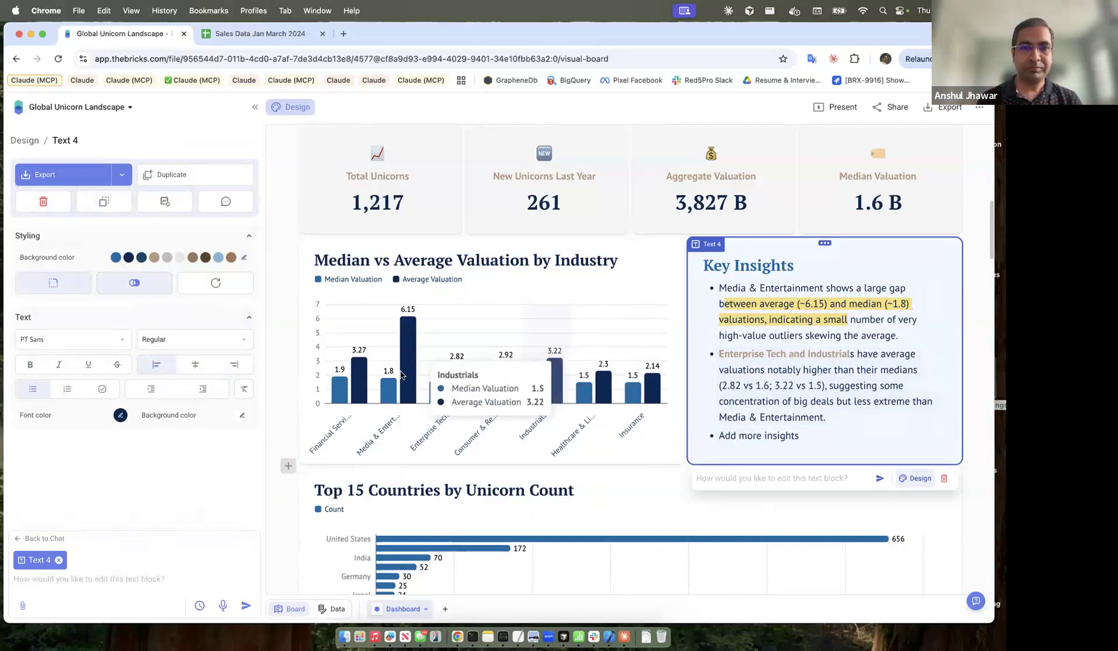
- Move the Top 15 Countries by Unicorn Count chart above the Median vs Average Valuation by Industry chart
left_click(410, 440)
scroll(584, 338, "down", 2)
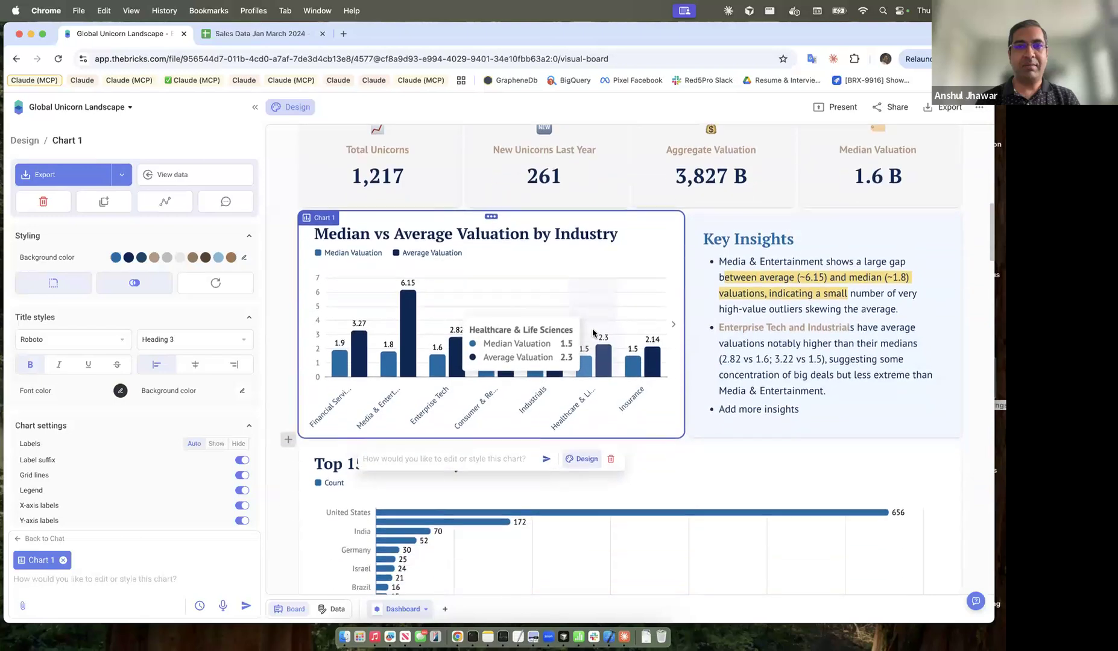
left_click_drag(373, 409, 342, 209)
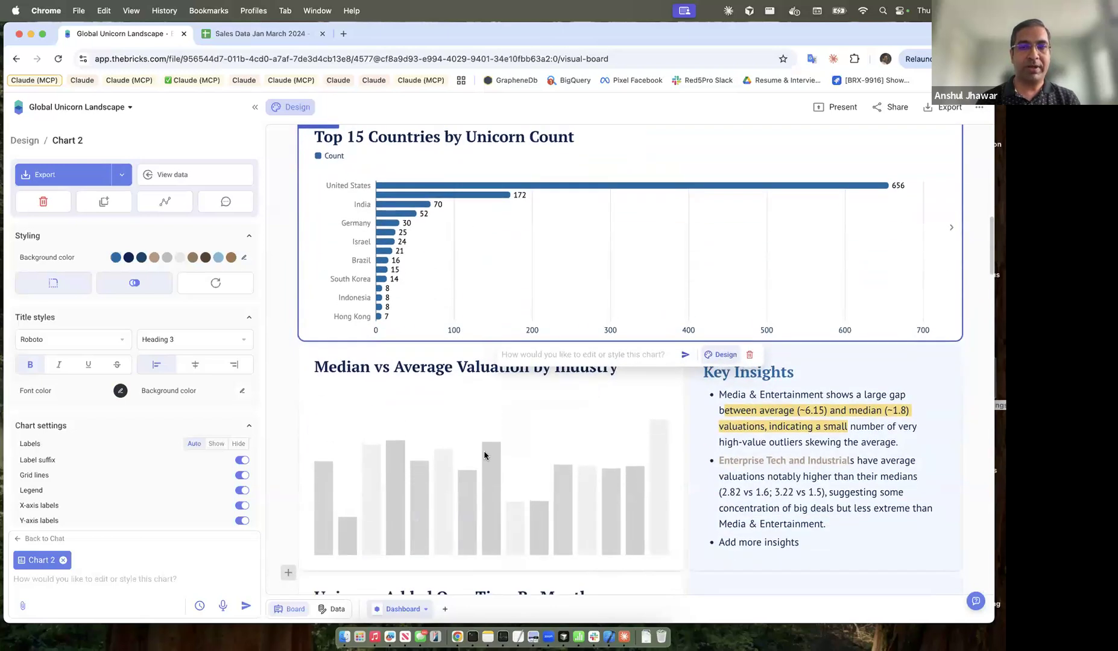
- Ask the AI chat to "Convert this chart to a pie chart - Chart 5" for the Most Frequent Lead Investors chart
scroll(484, 454, "down", 8)
scroll(484, 454, "down", 2)
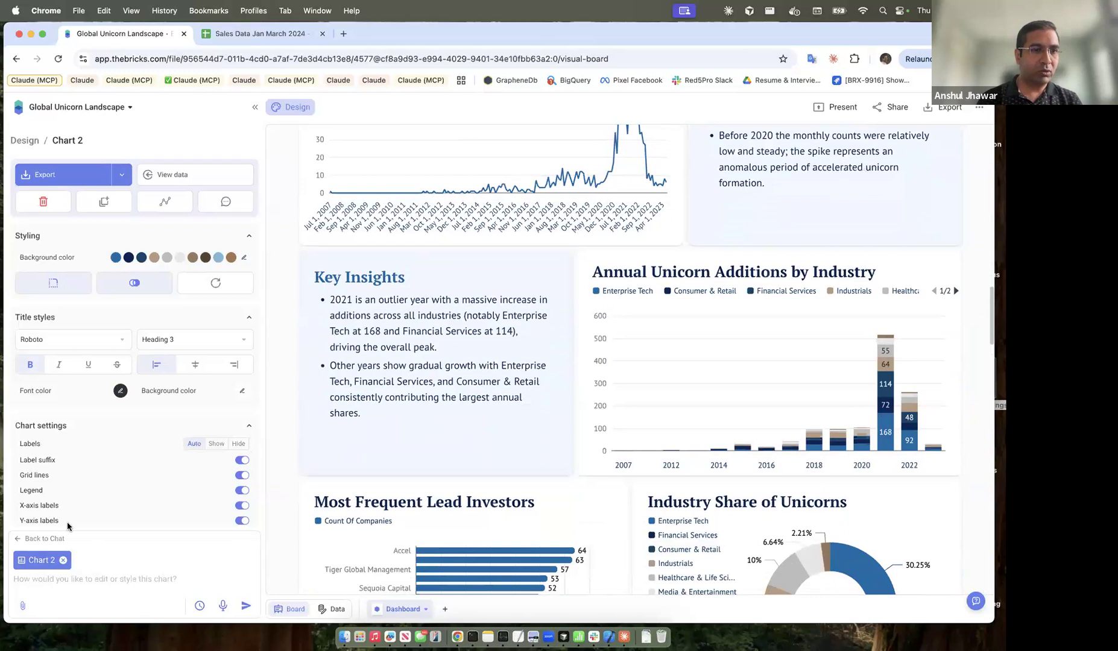
left_click(49, 539)
scroll(612, 391, "down", 2)
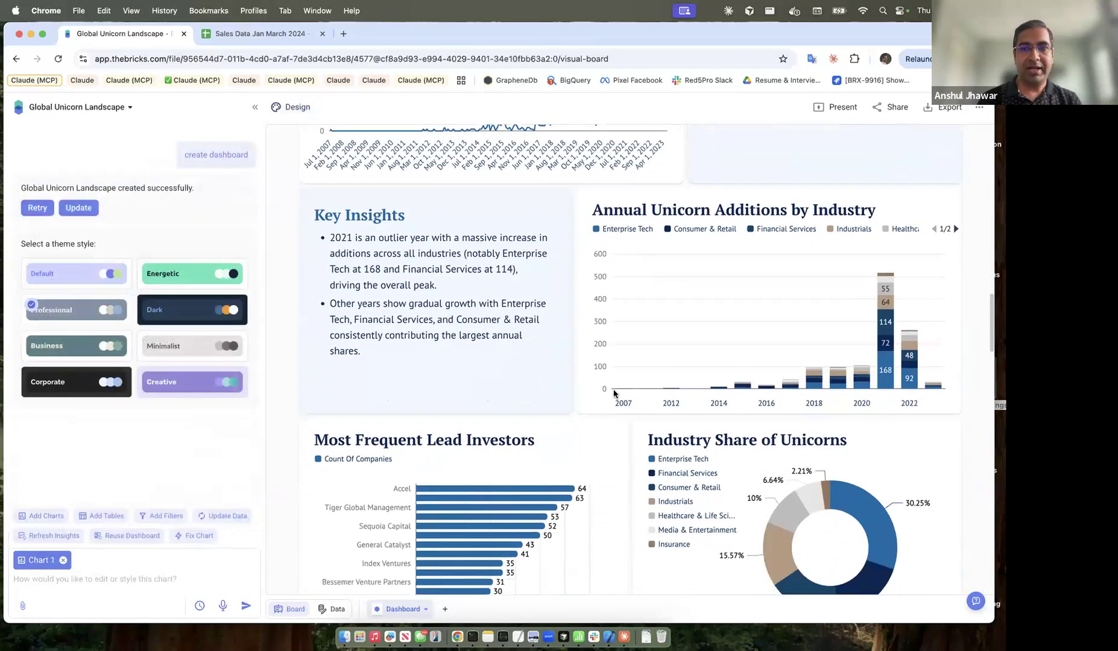
scroll(584, 464, "down", 3)
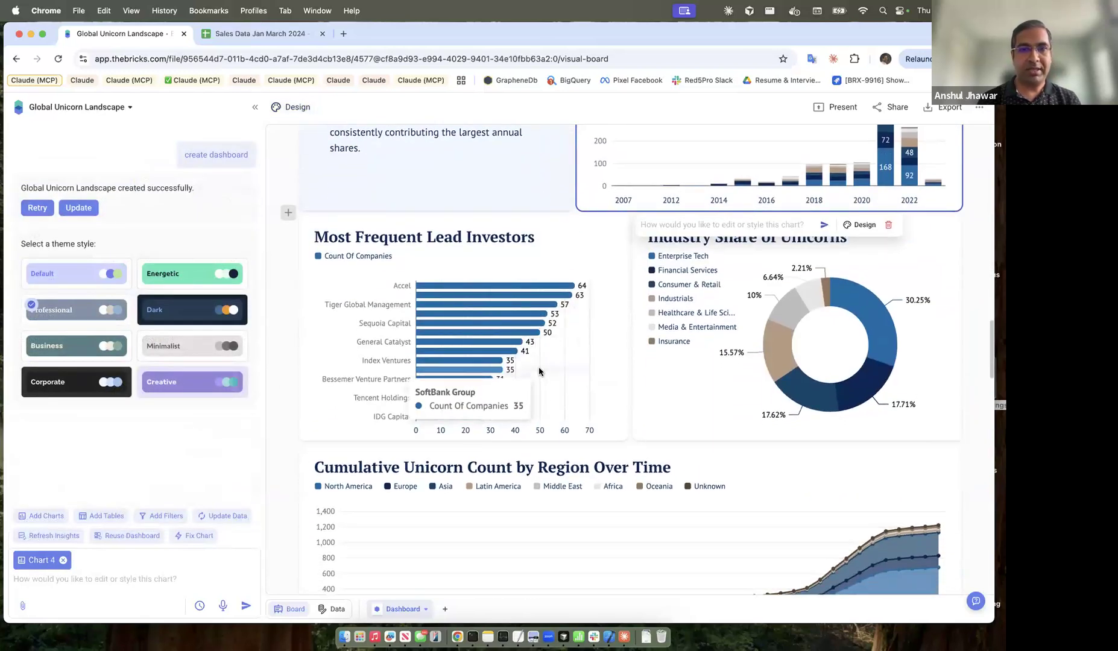
left_click(539, 367)
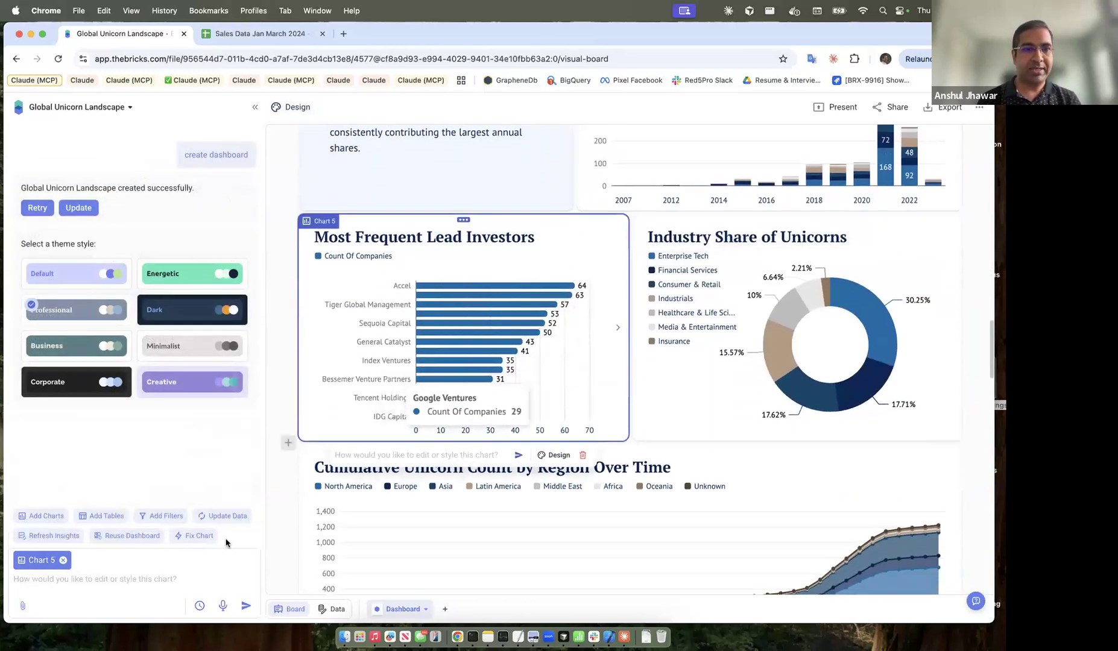
left_click(143, 579)
type("Co")
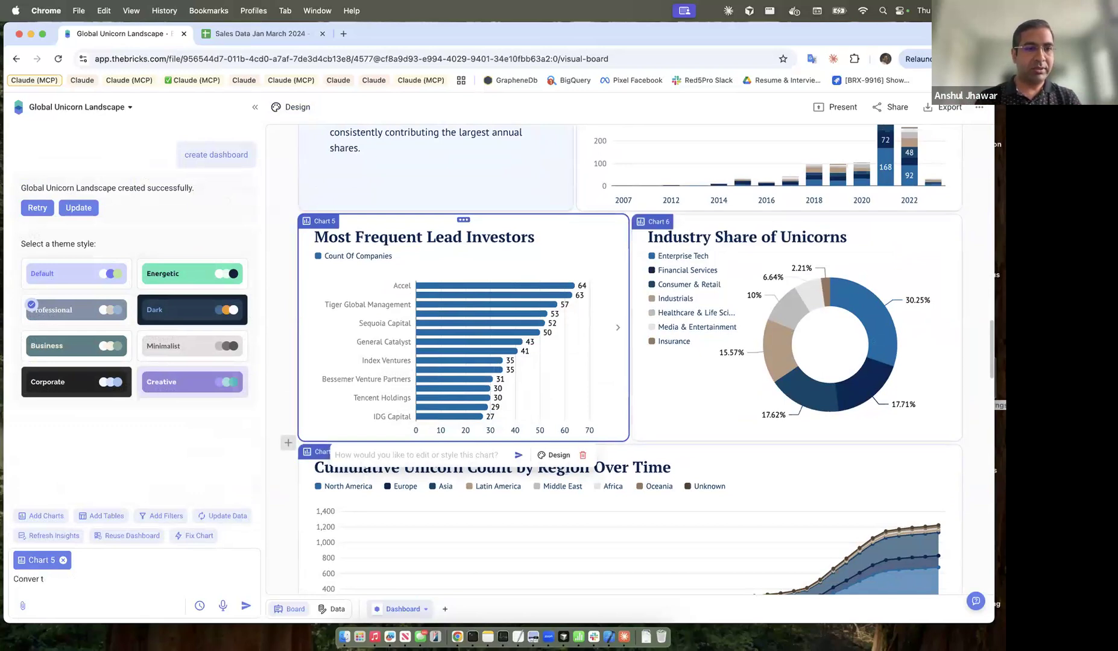
type("nvert chis chart to")
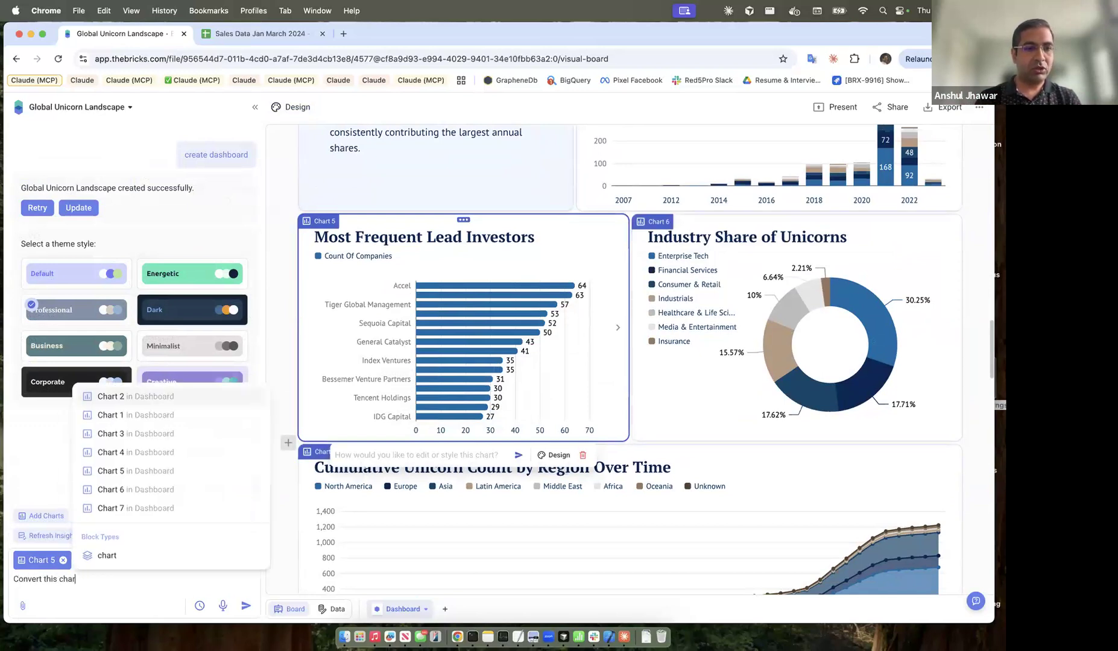
type(" a pie char")
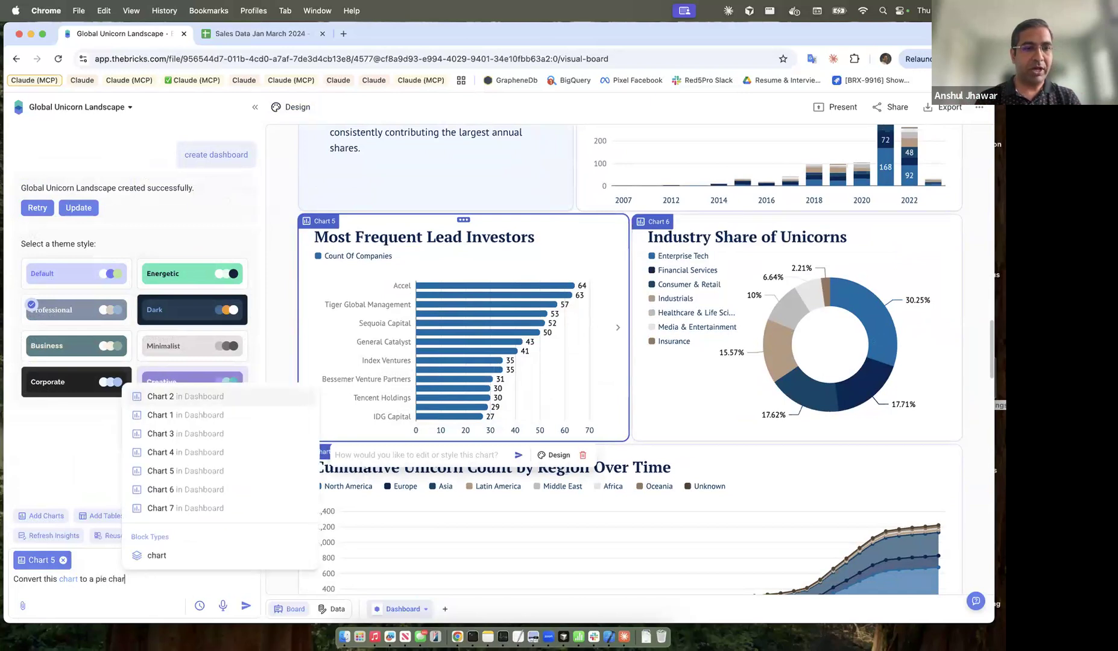
type("t-")
type(" - chart")
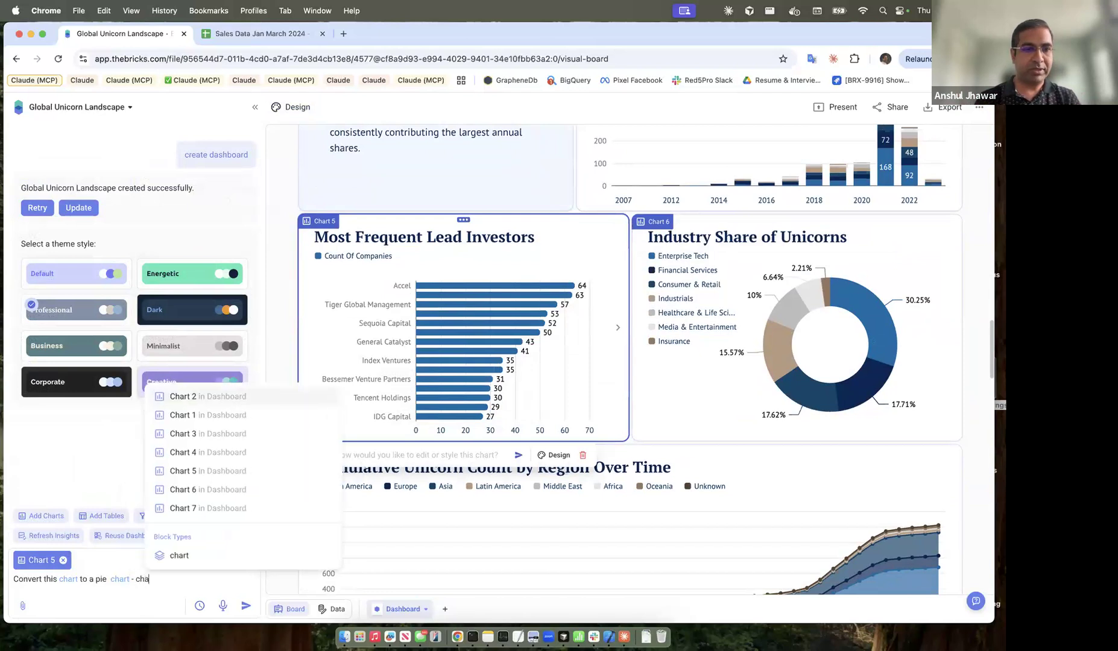
key("Down")
key("Down")
key("Down")
key("Down")
key("Return")
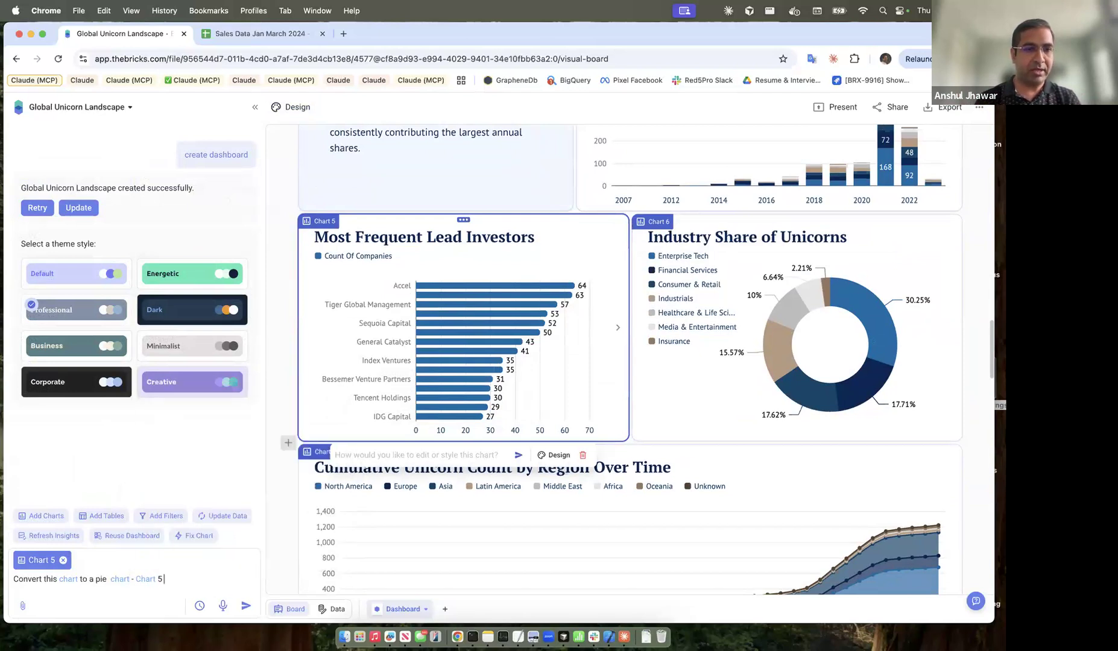
left_click(246, 605)
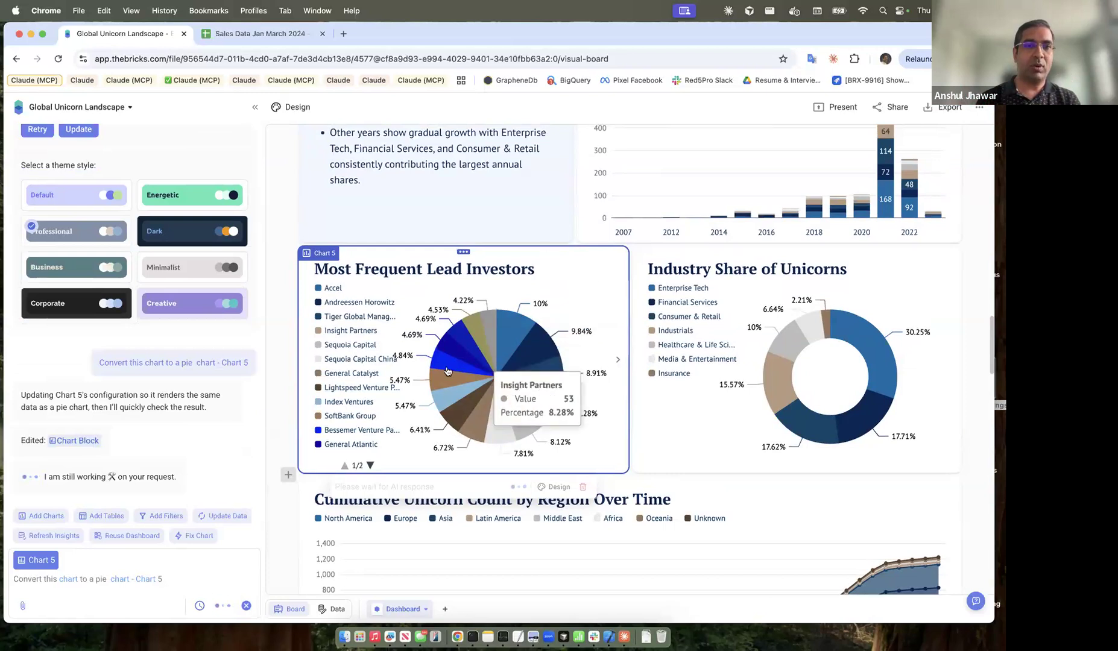
- Enlarge the Most Frequent Lead Investors pie chart and move the Industry Share of Unicorns chart into a new row below it
left_click_drag(624, 474, 799, 514)
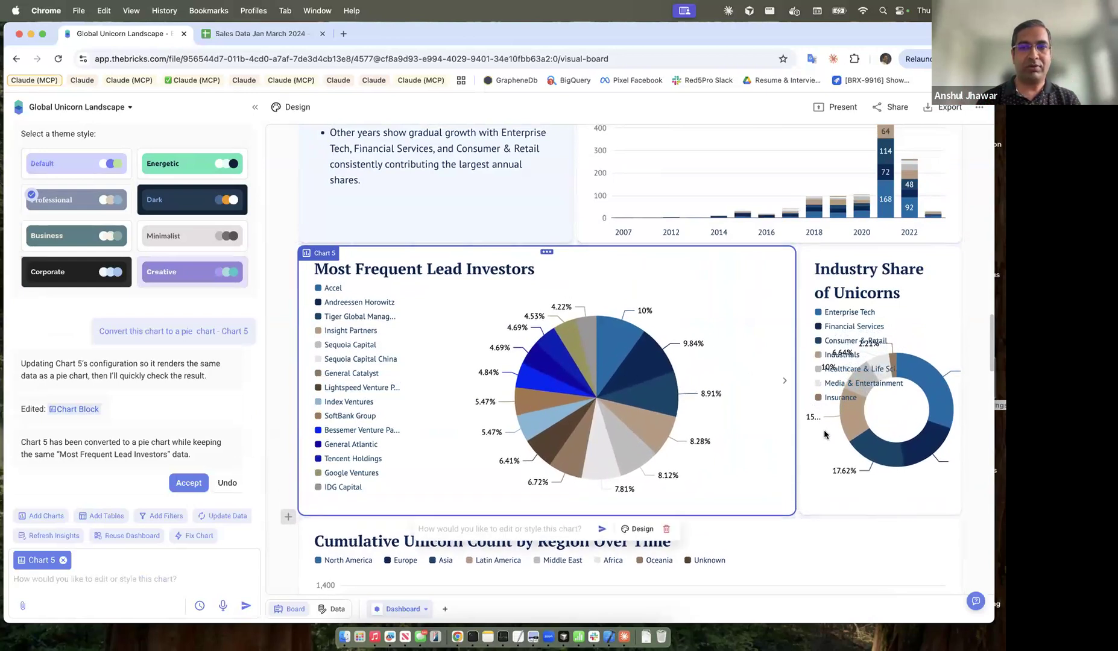
scroll(846, 311, "down", 1)
left_click_drag(878, 223, 398, 386)
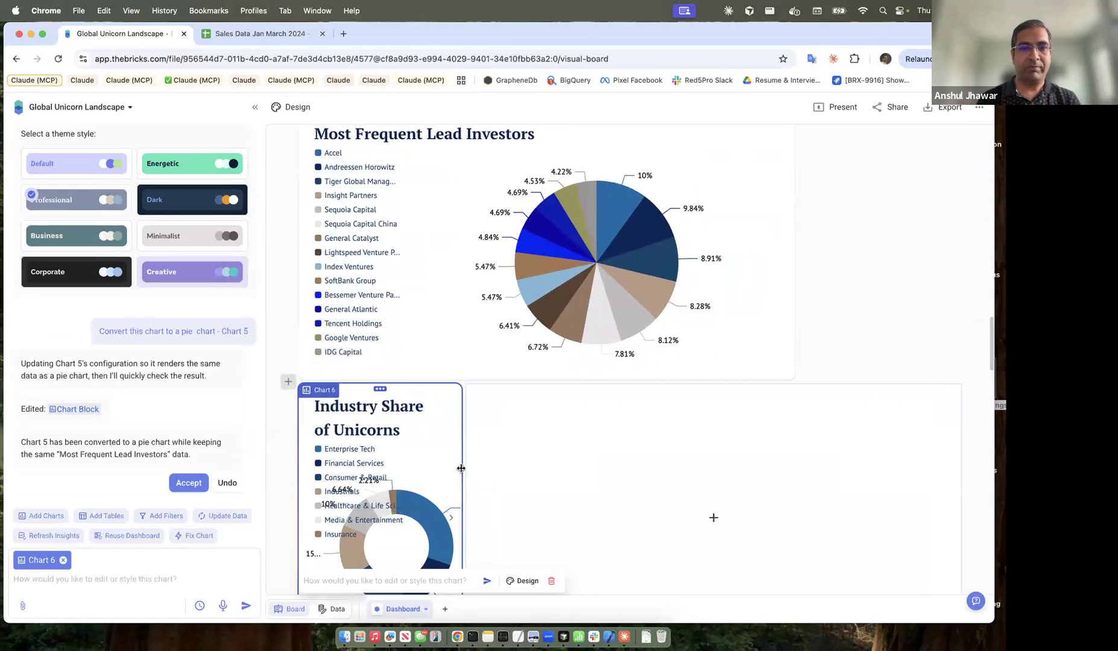
- Widen the Industry Share of Unicorns chart to half the row and generate a Key Insights block beside it
left_click_drag(459, 467, 636, 467)
scroll(701, 428, "down", 1)
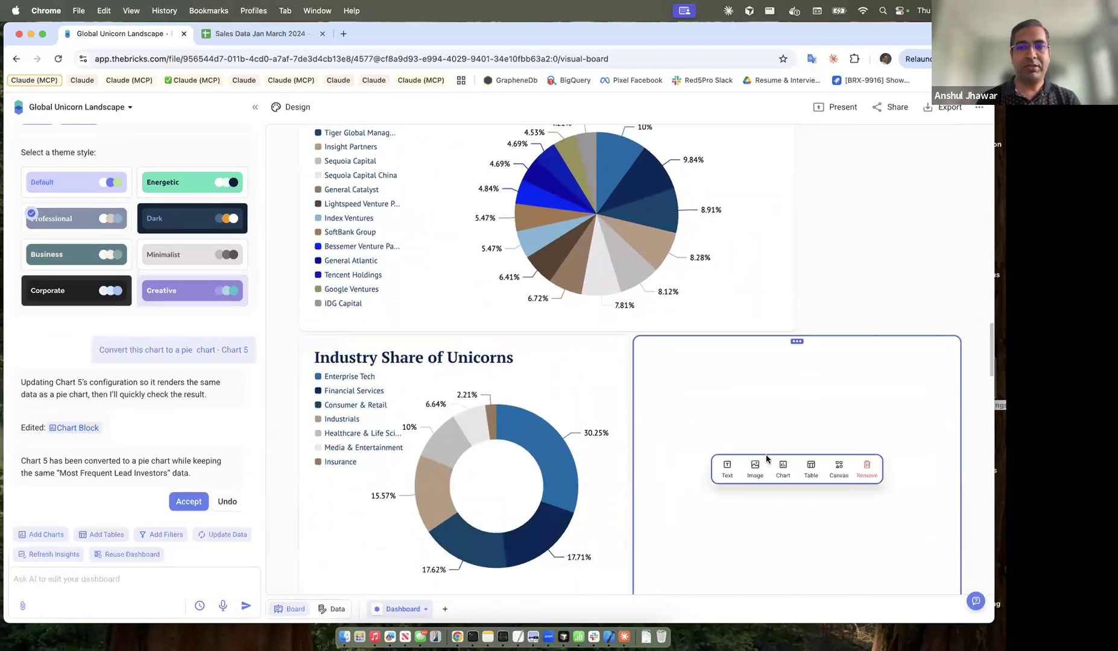
scroll(512, 392, "down", 2)
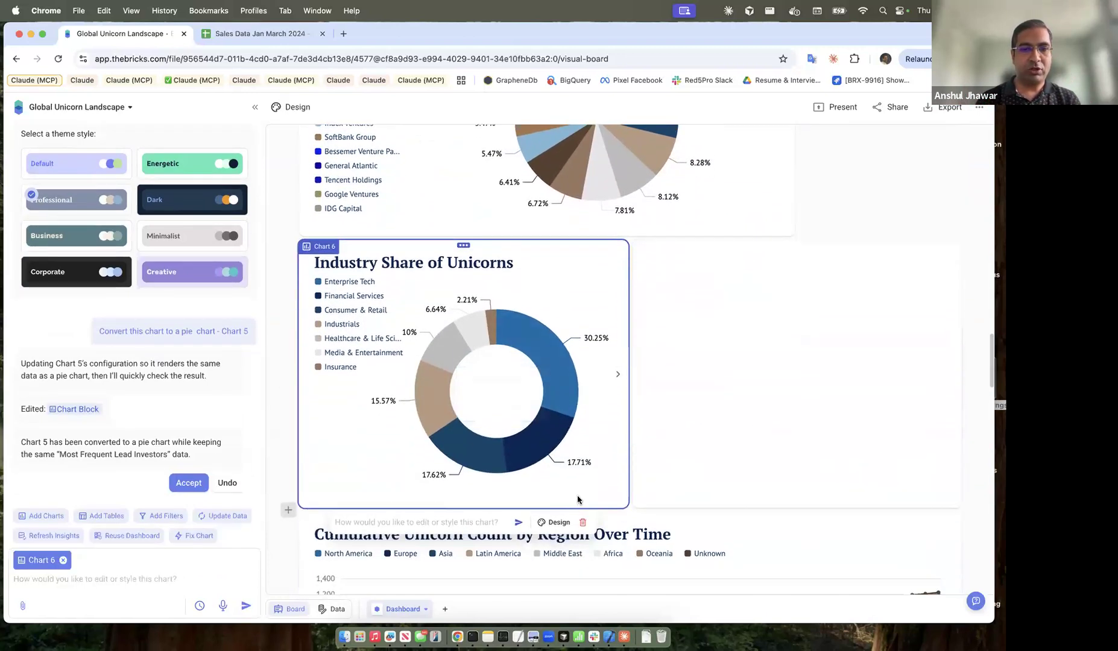
left_click(352, 424)
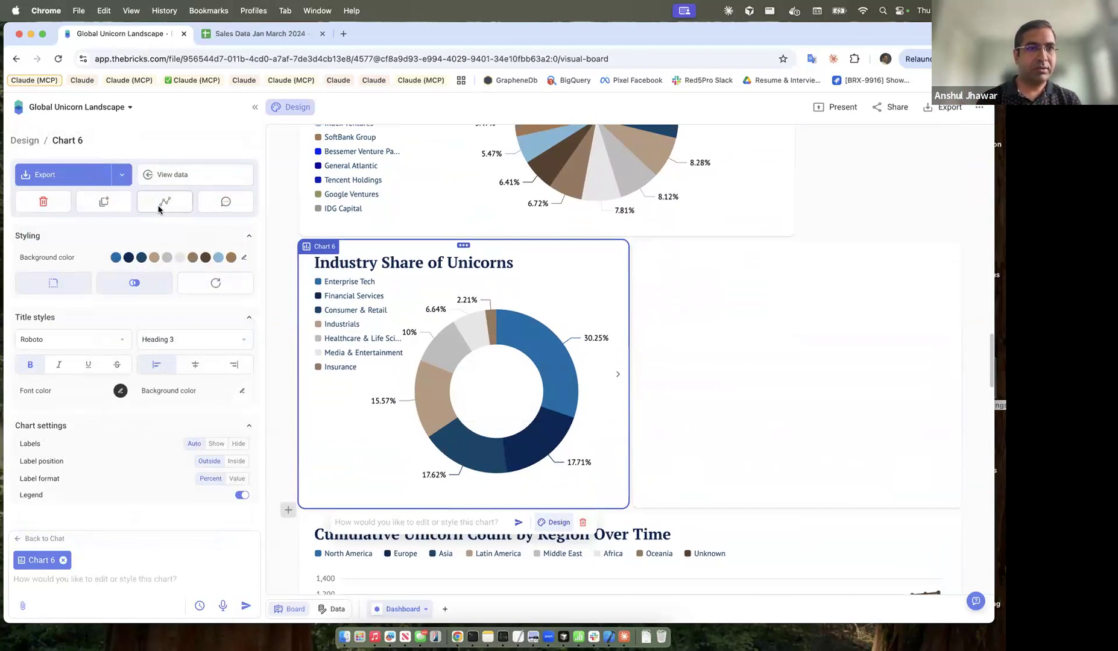
left_click_drag(629, 392, 957, 369)
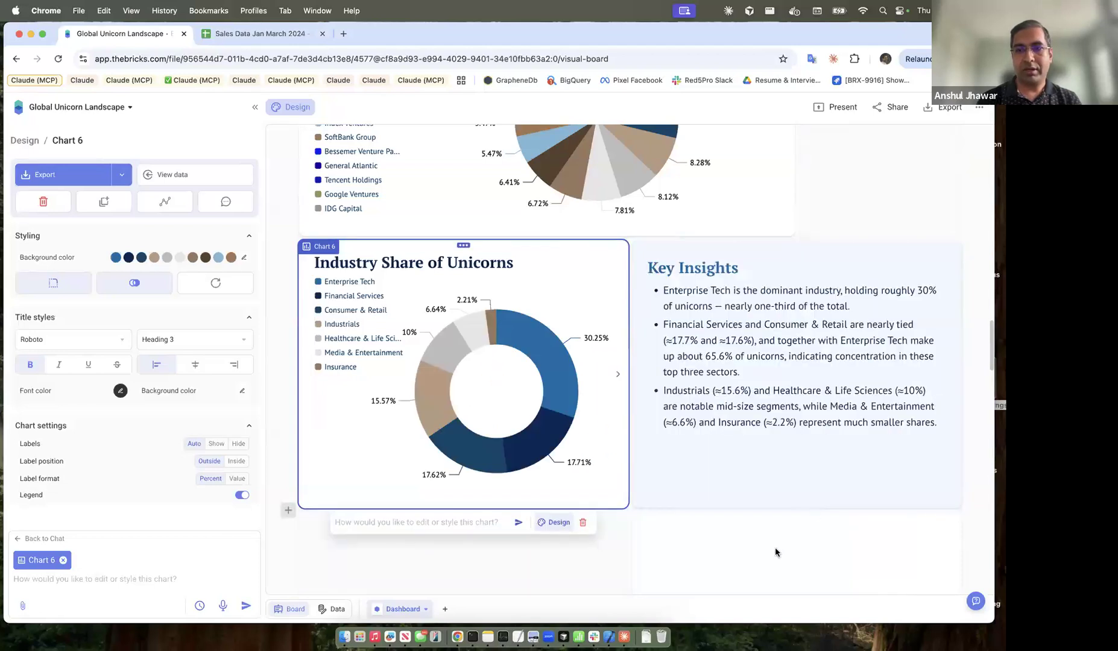
- Select the empty block below the Industry Share of Unicorns insights and reload the dashboard page
left_click(774, 549)
scroll(831, 500, "down", 5)
scroll(860, 511, "down", 1)
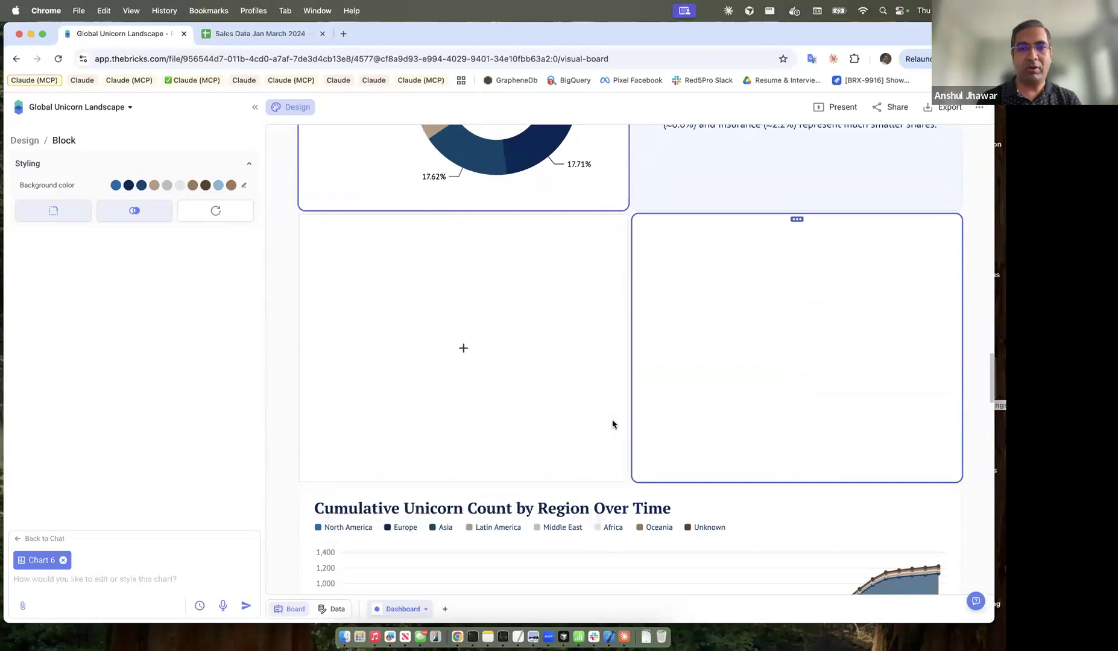
scroll(636, 342, "up", 3)
left_click(651, 59)
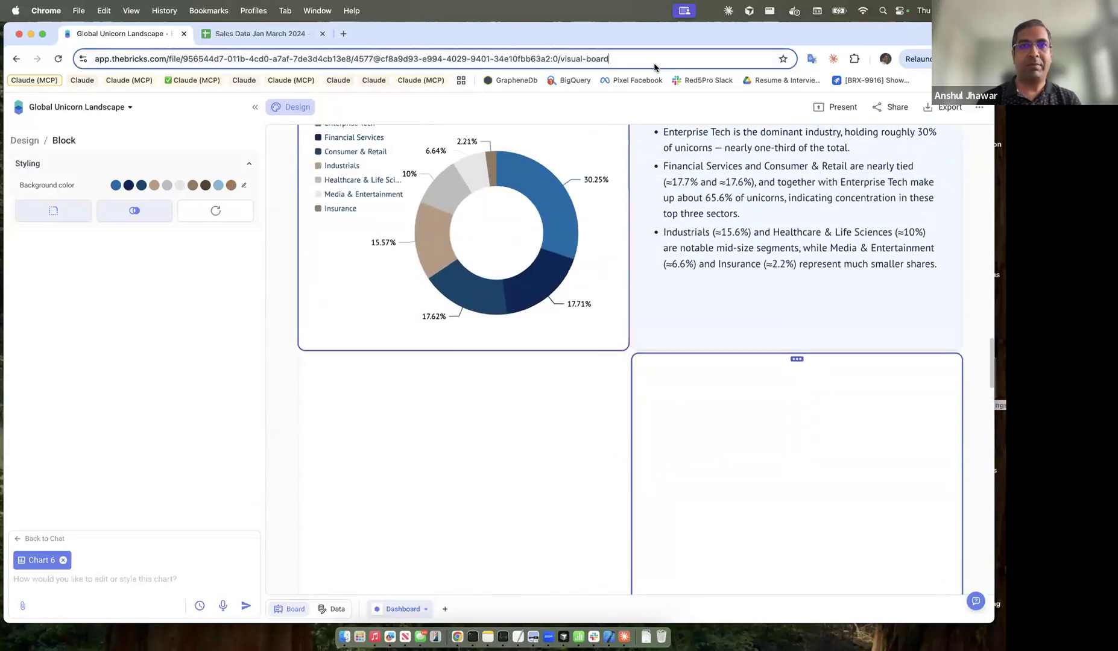
key("Return")
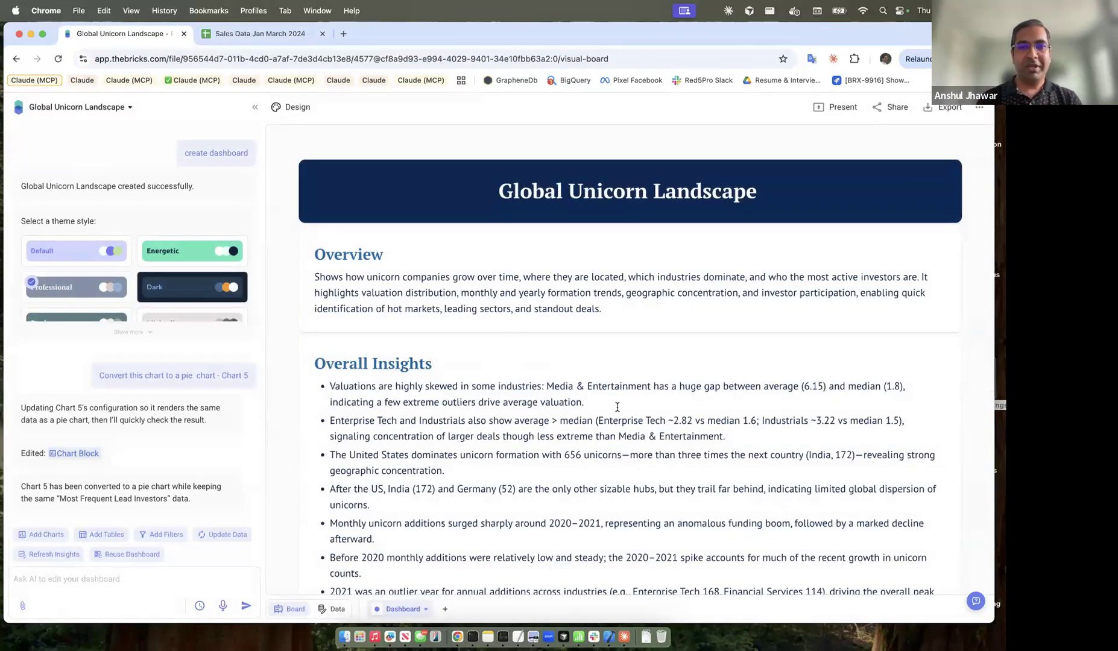
- Review the reloaded dashboard from the Overall Insights down to the Unicorns Added Over Time By Month chart
left_click(617, 408)
scroll(616, 424, "down", 7)
scroll(617, 424, "down", 5)
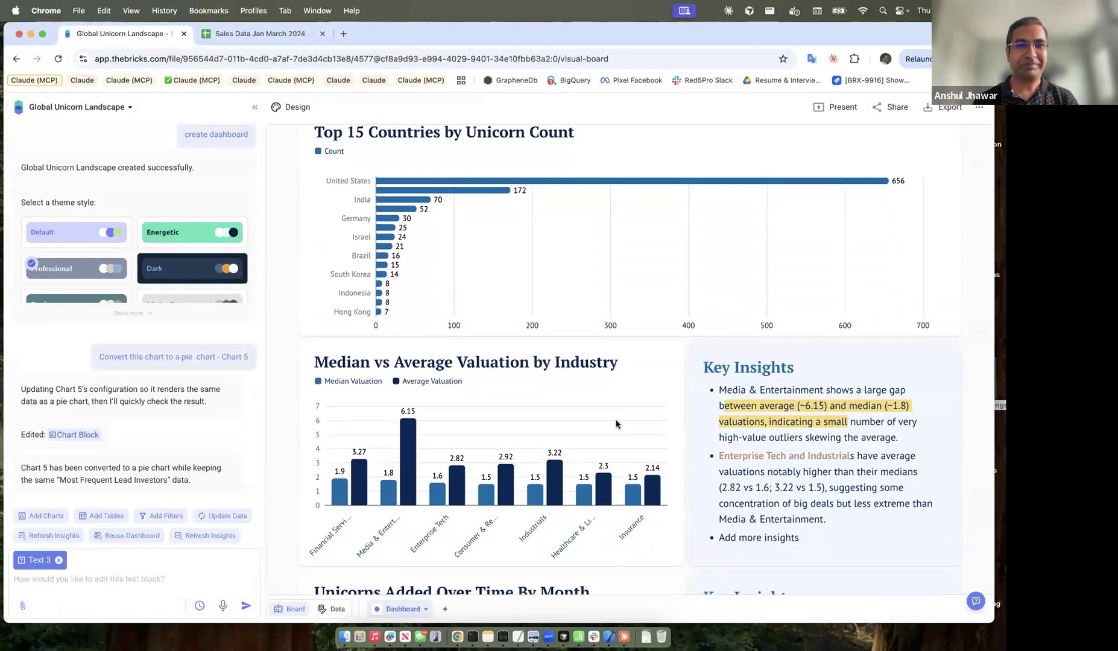
left_click(617, 477)
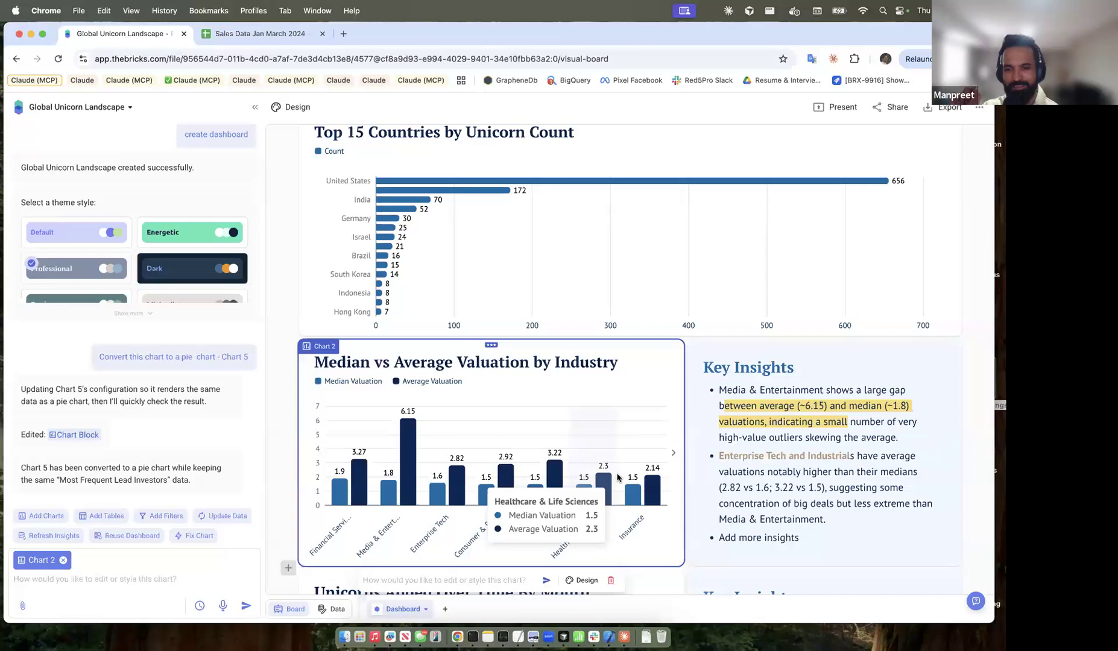
scroll(641, 285, "down", 6)
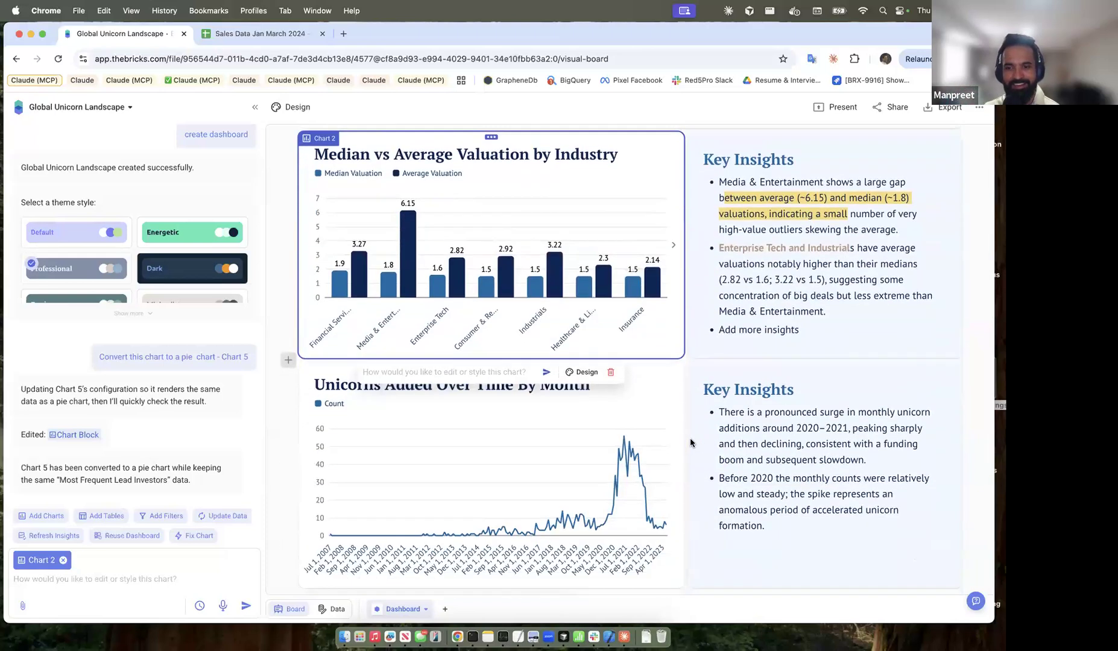
left_click(641, 286)
scroll(640, 286, "up", 2)
- Switch the Unicorns Added Over Time By Month chart to Horizontal Bar and back to Line
left_click(673, 375)
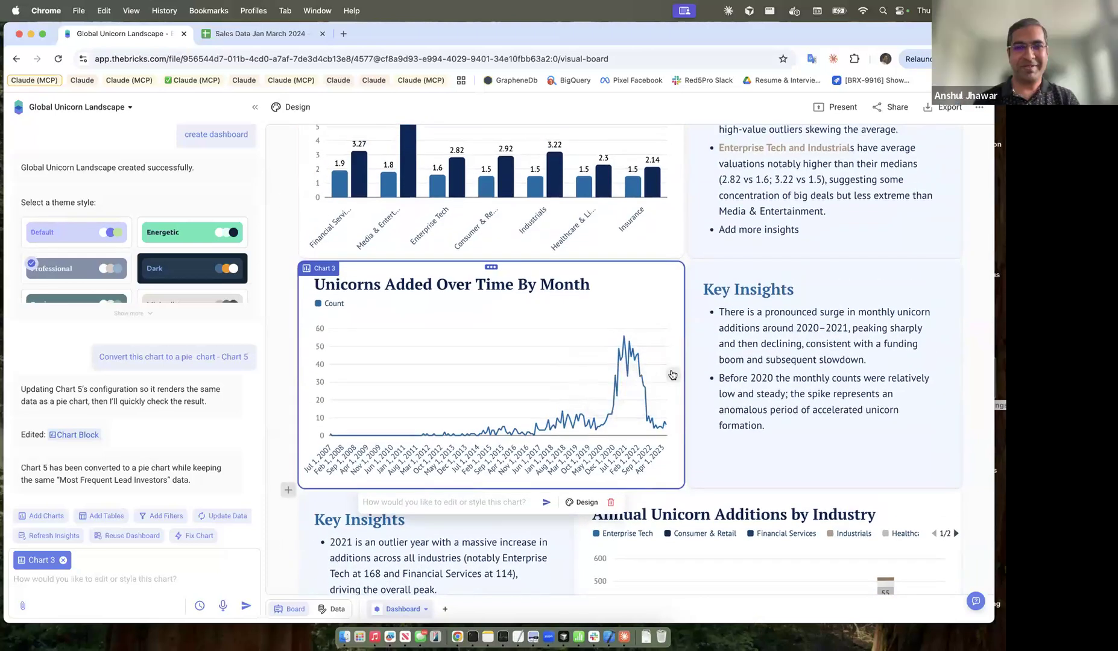
left_click(672, 375)
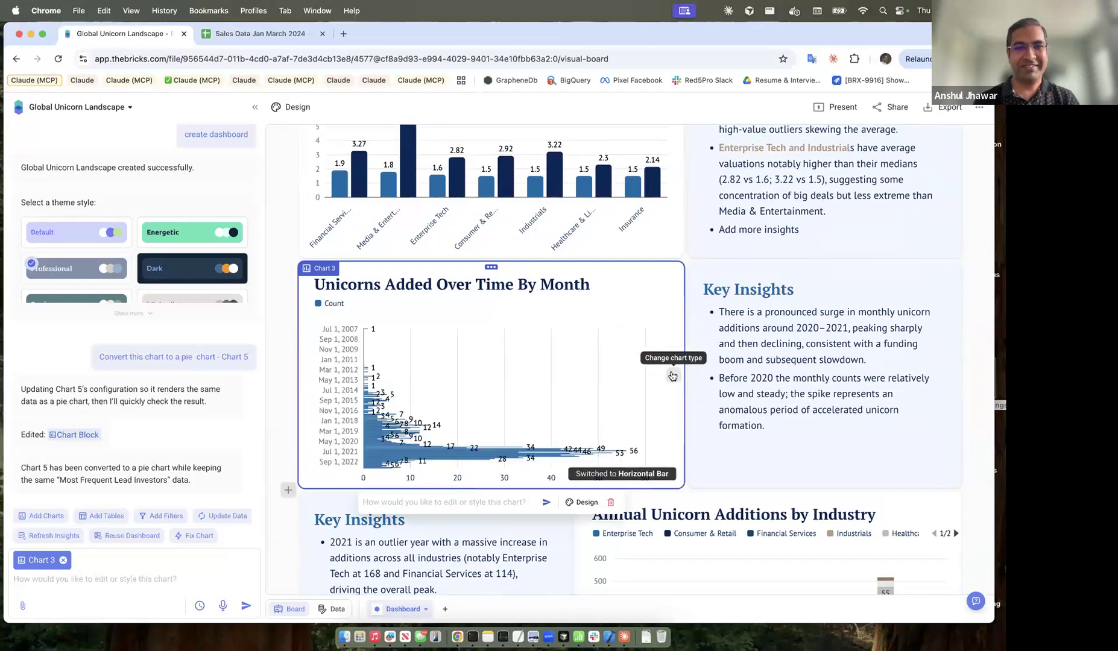
left_click(673, 375)
- Widen the Most Frequent Lead Investors pie chart to the full row width
scroll(511, 416, "down", 4)
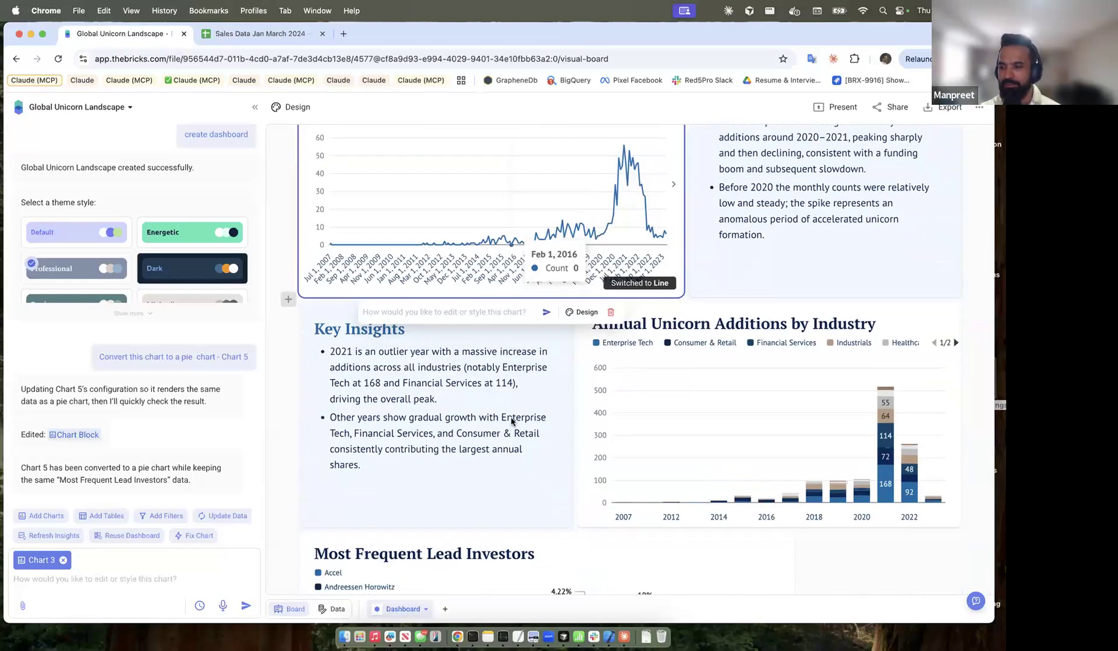
scroll(511, 422, "up", 1)
scroll(511, 422, "down", 3)
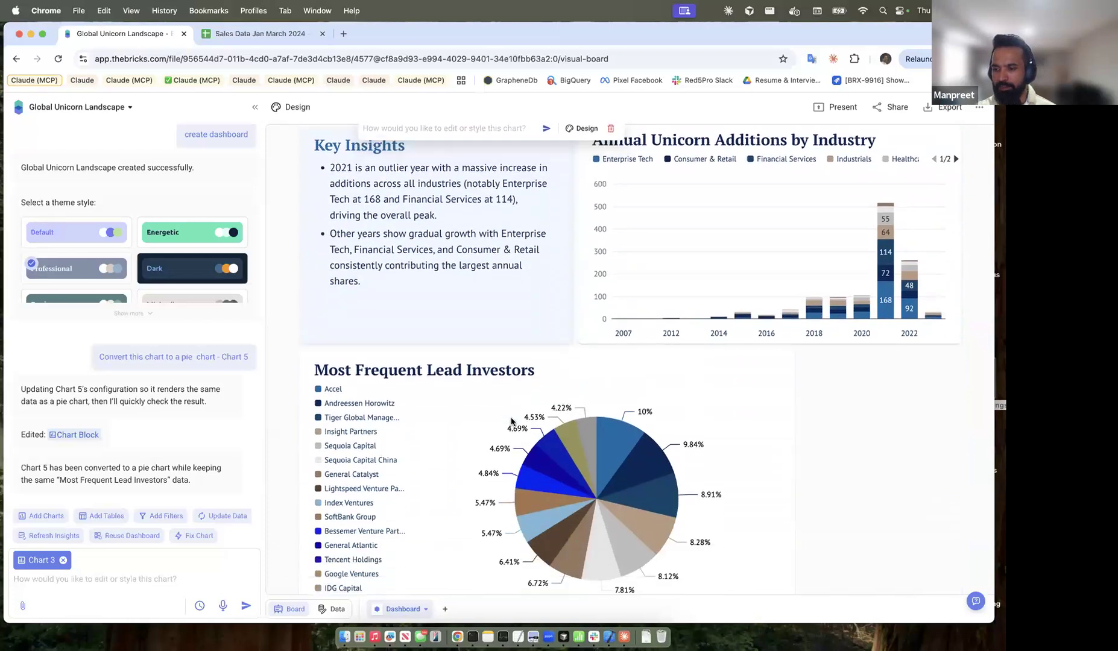
scroll(511, 422, "up", 4)
scroll(512, 422, "down", 4)
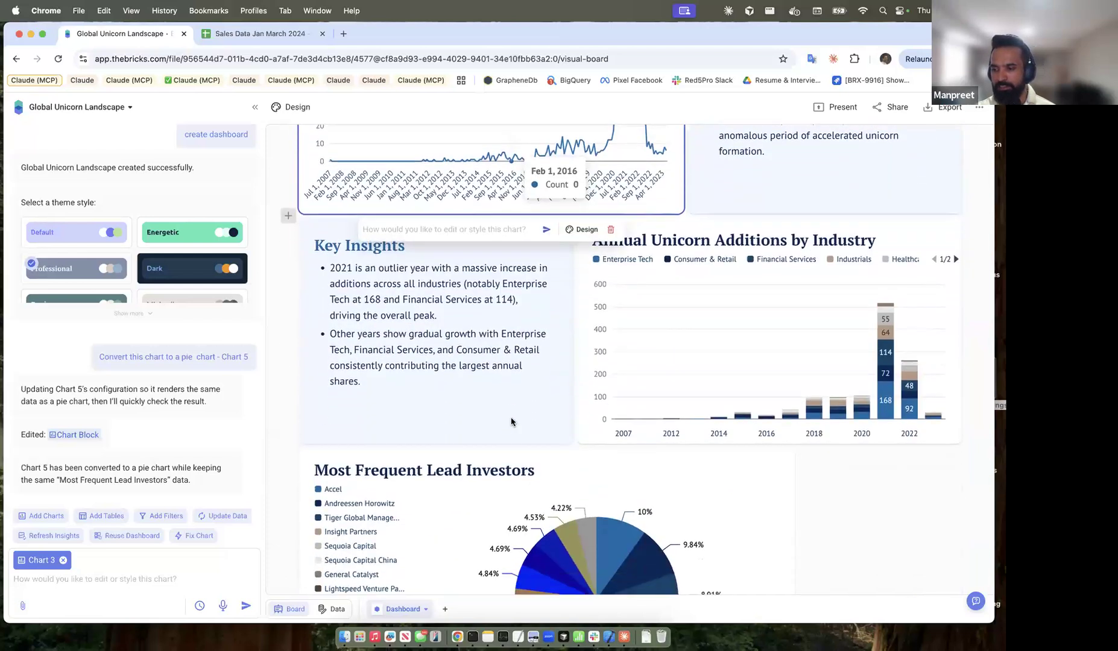
left_click(736, 452)
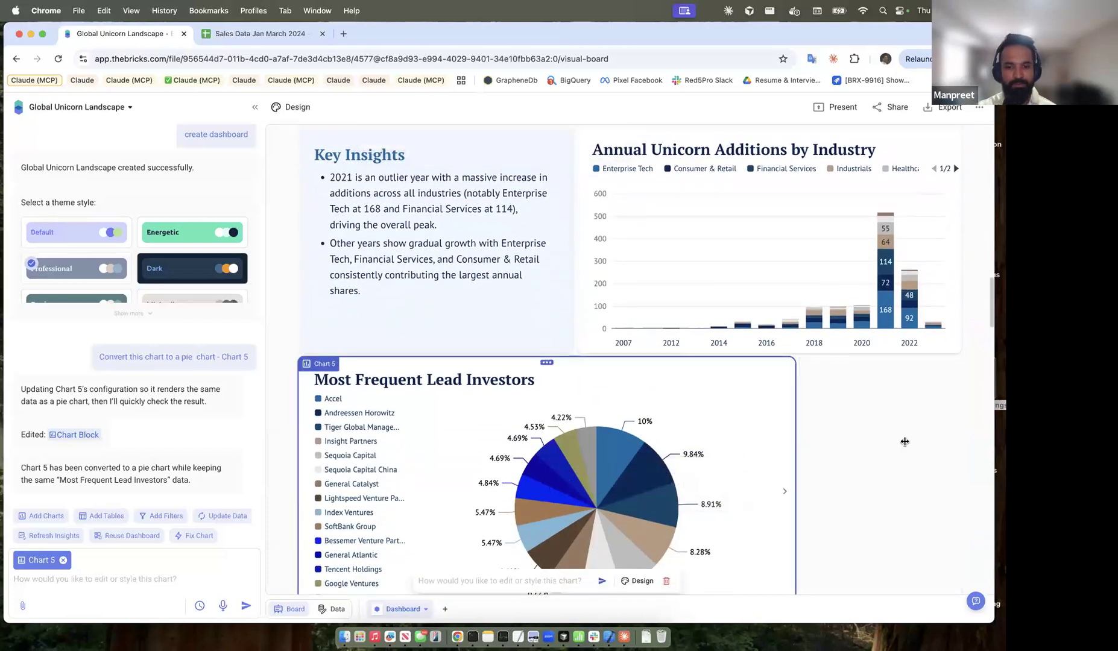
left_click_drag(797, 446, 953, 442)
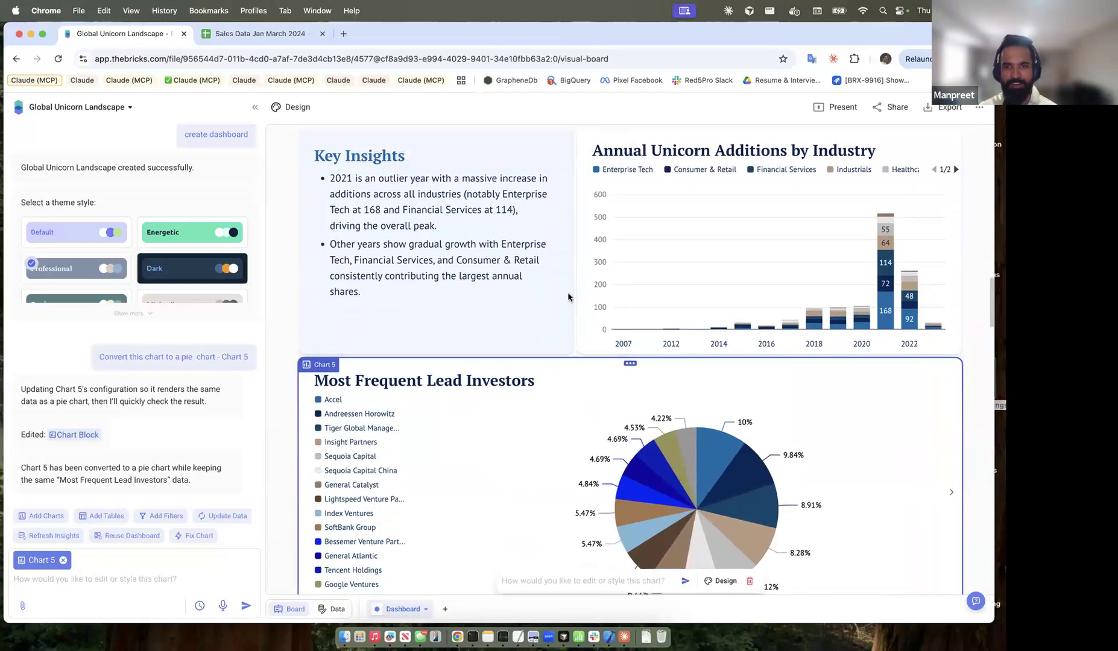
- Open the dashboard's source data and examine the unicorn_data table from the Select Investors column back to Company
scroll(569, 300, "up", 3)
scroll(567, 296, "up", 1)
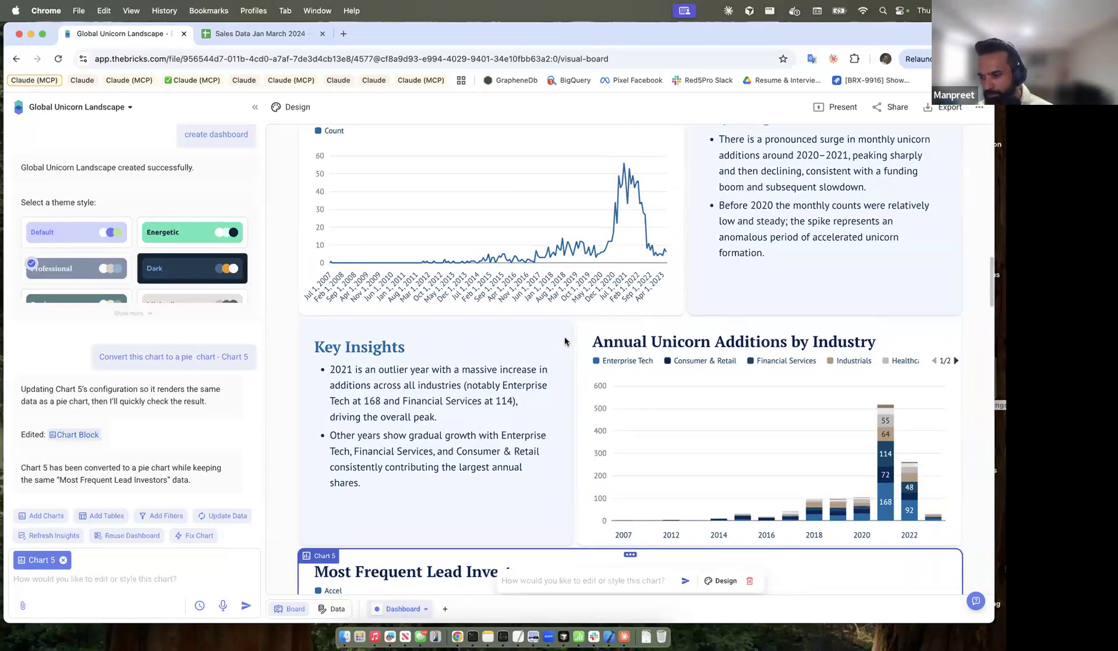
scroll(565, 342, "up", 1)
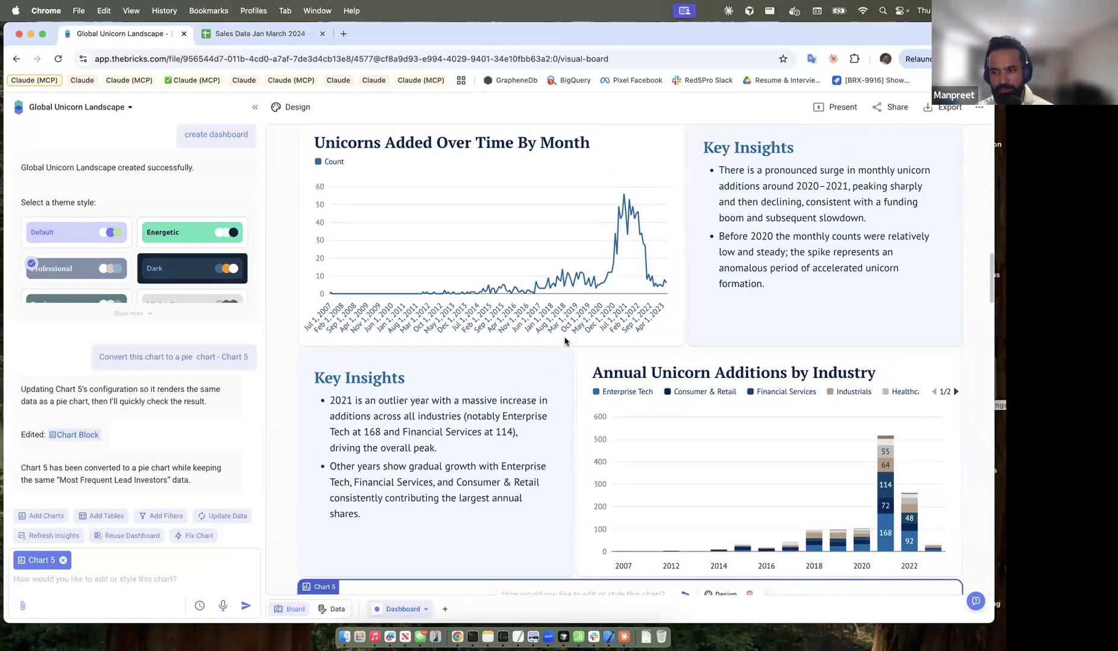
left_click(338, 609)
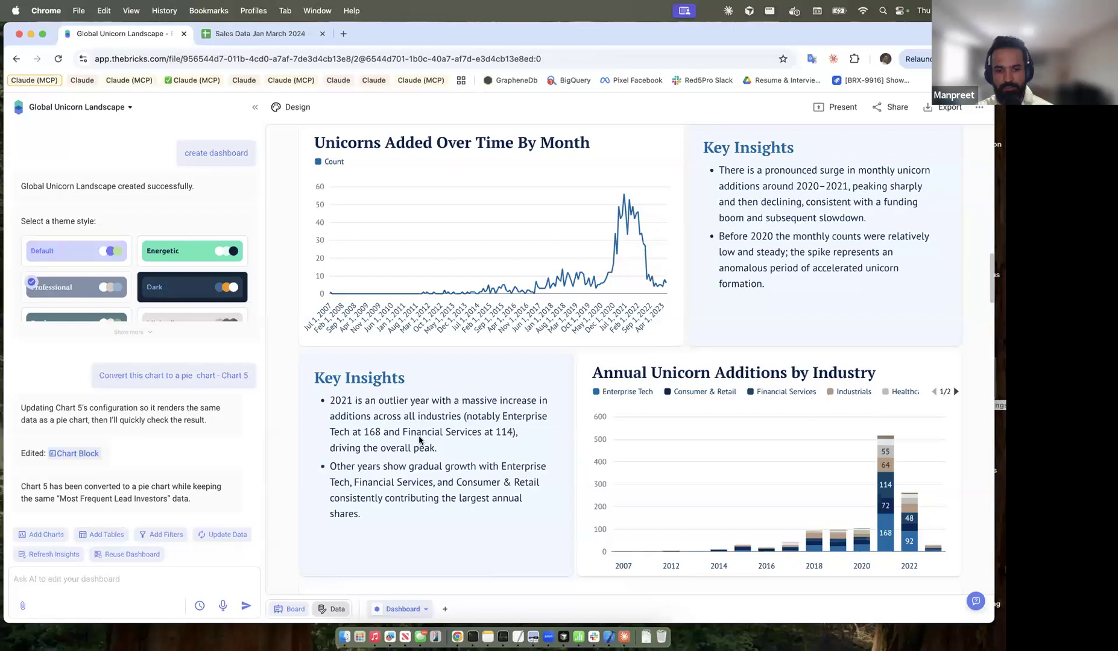
left_click(530, 384)
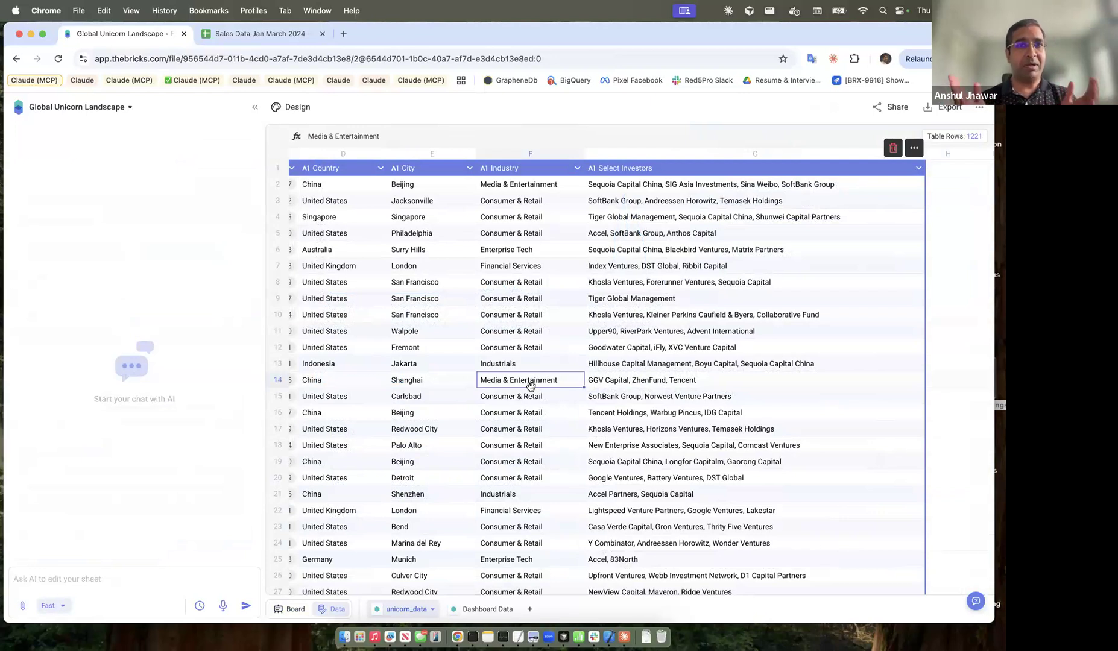
left_click(531, 312)
scroll(518, 326, "left", 4)
left_click(471, 334)
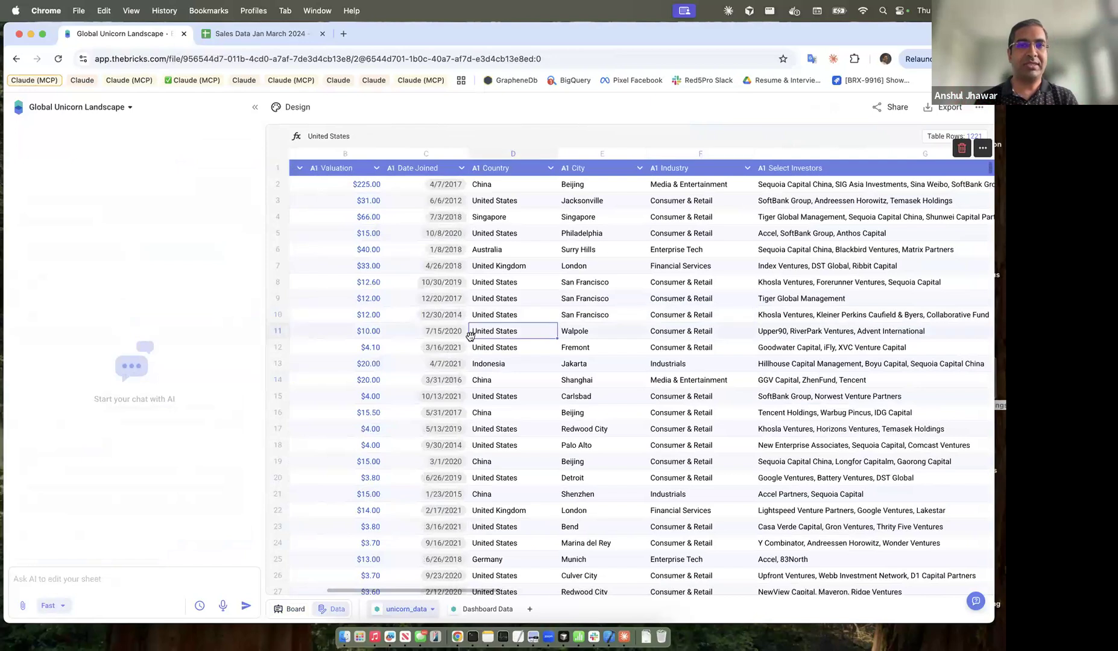
scroll(471, 336, "left", 4)
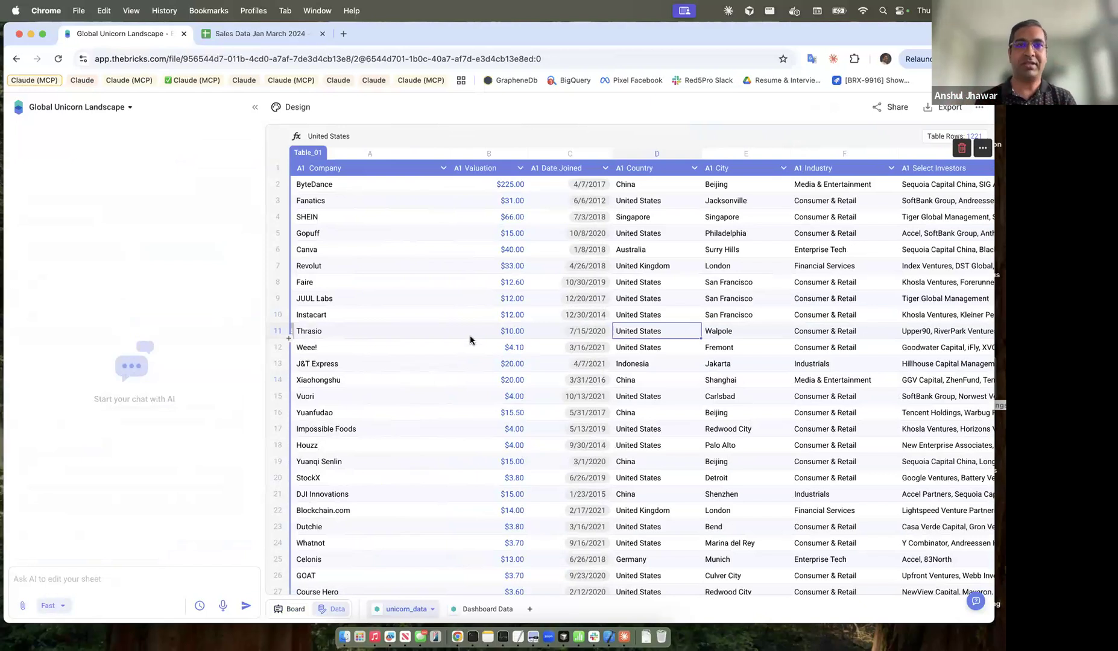
- Examine the unicorn_data table through the Select Investors column and the dashboard's Key Insights beside the Unicorns Added Over Time By Month chart
left_click(673, 301)
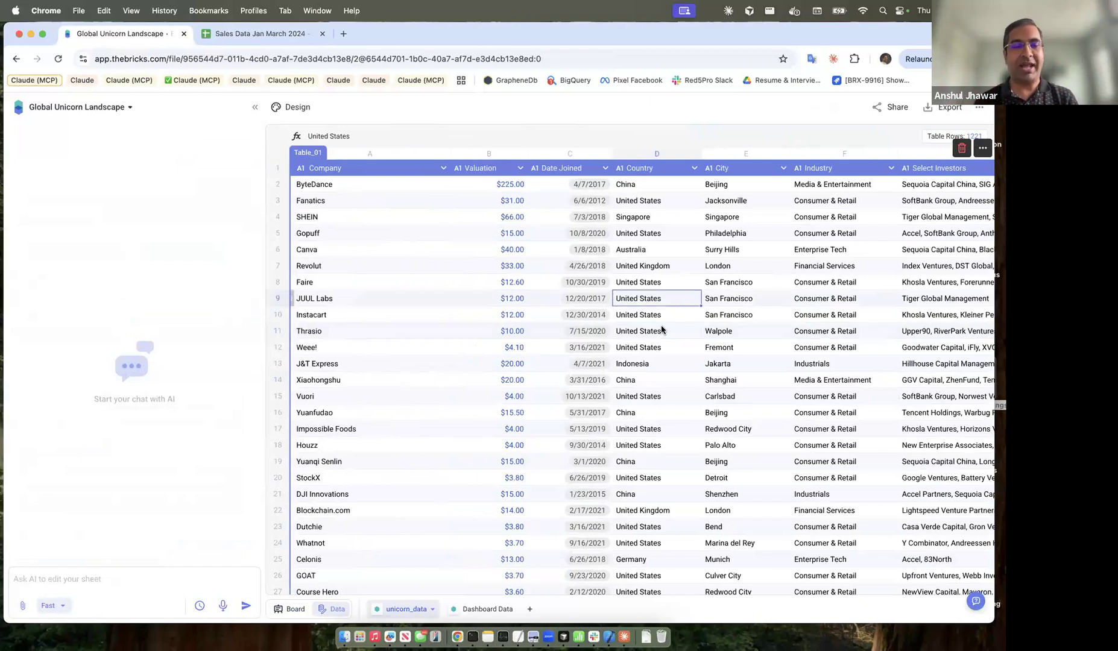
scroll(663, 330, "right", 3)
scroll(662, 330, "right", 5)
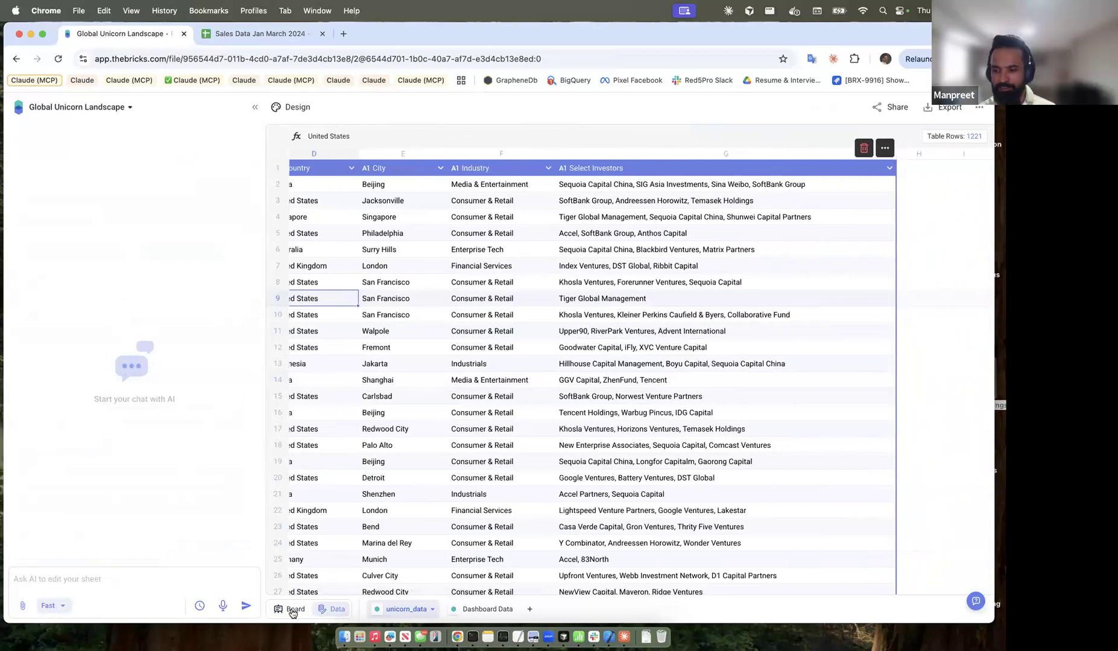
scroll(614, 366, "down", 15)
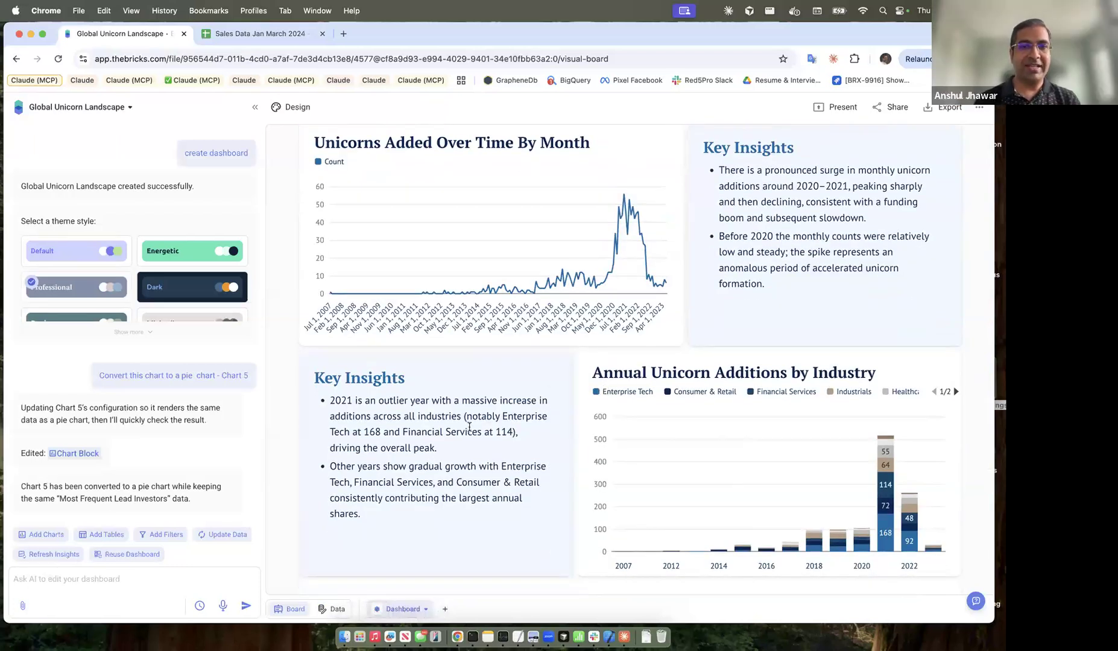
left_click(785, 251)
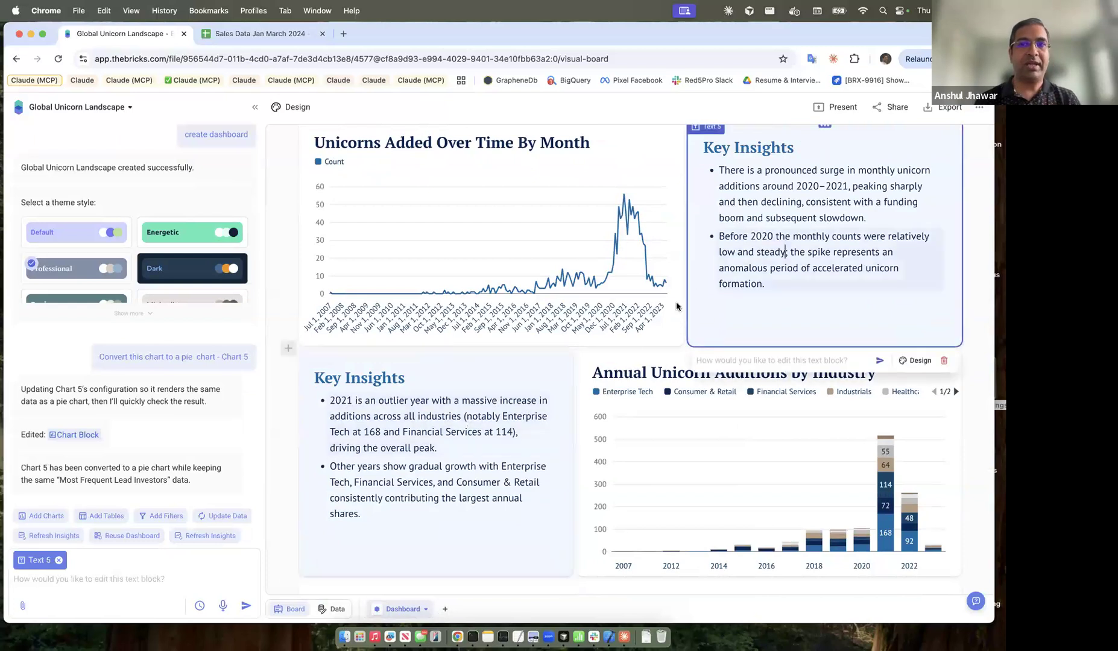
scroll(548, 354, "up", 1)
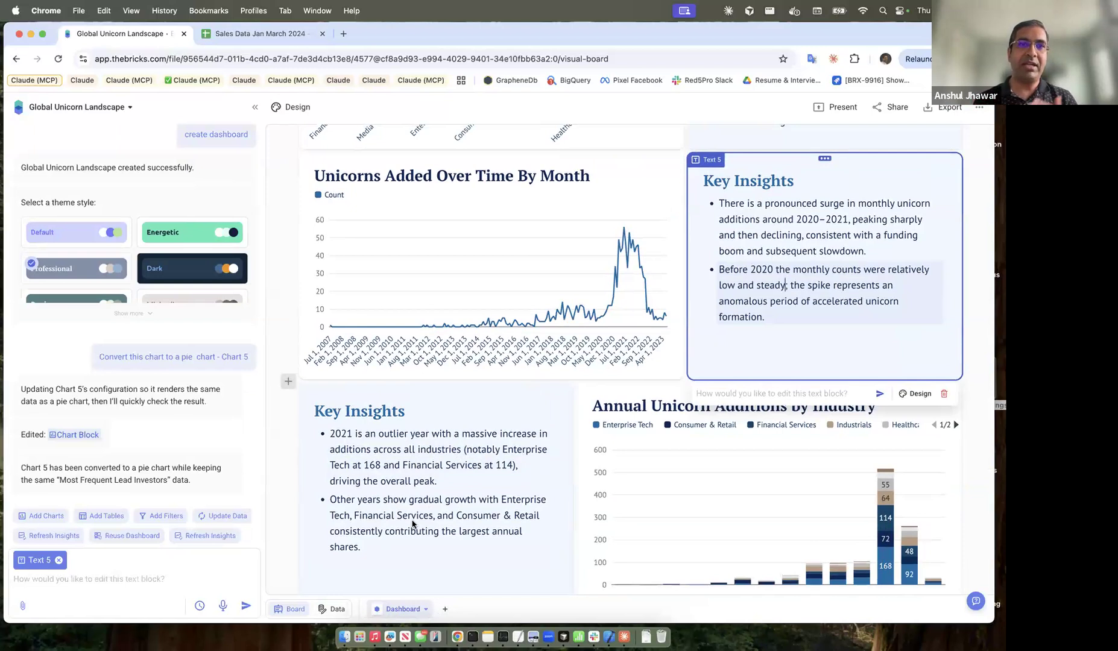
- Set ByteDance's Valuation to 225000 in the unicorn_data source table
left_click(331, 609)
left_click(589, 392)
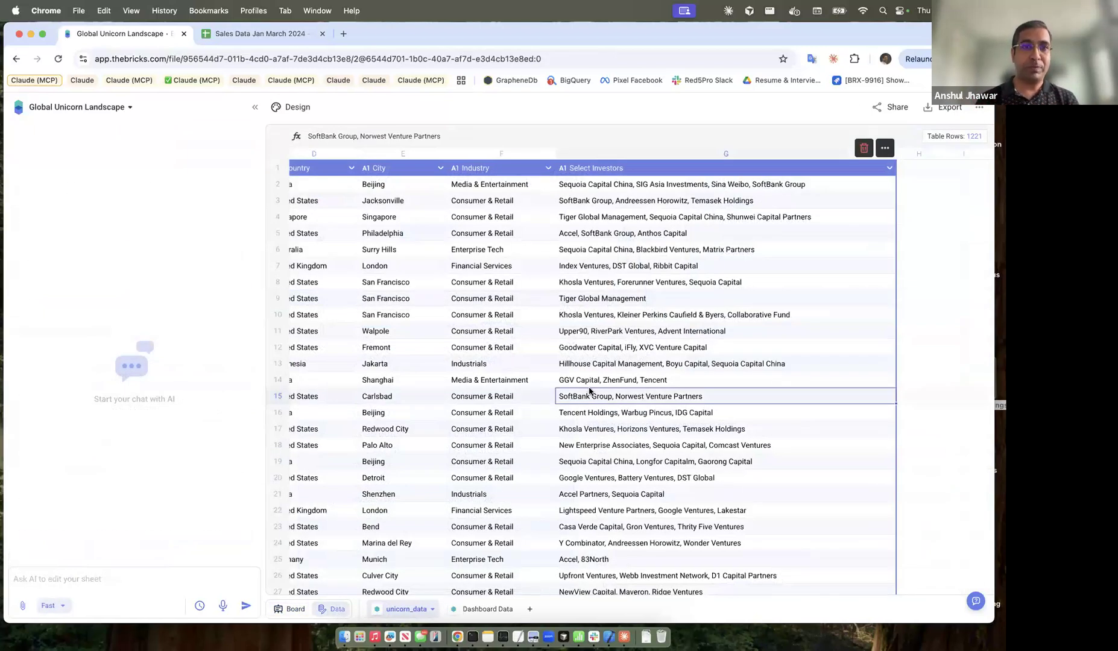
scroll(547, 331, "left", 5)
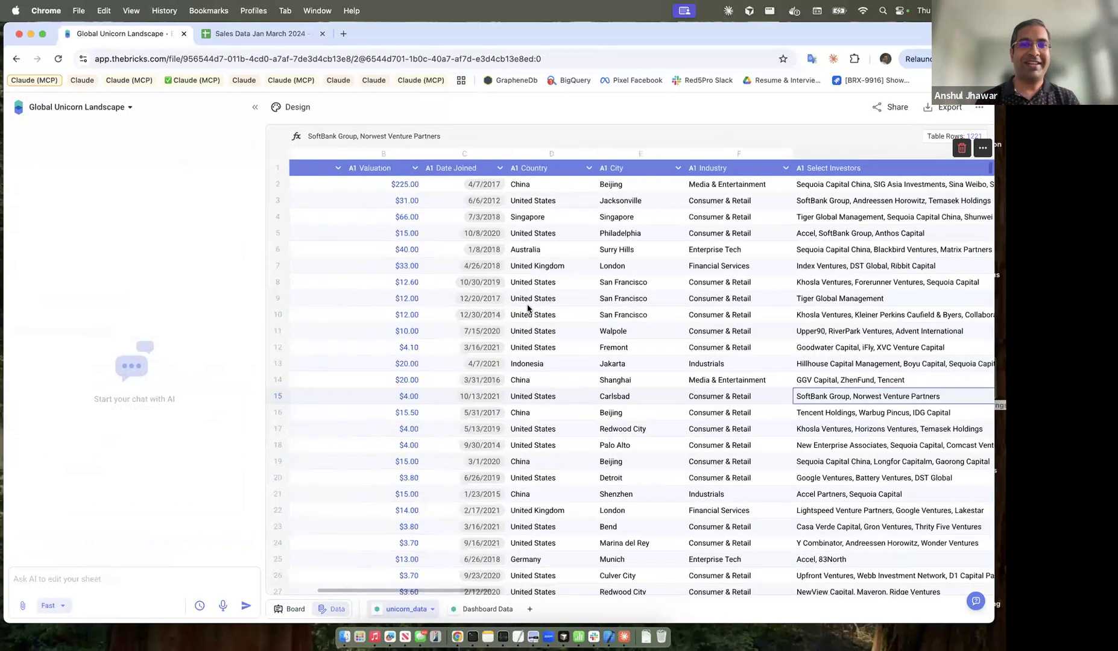
scroll(528, 309, "left", 3)
double_click(510, 185)
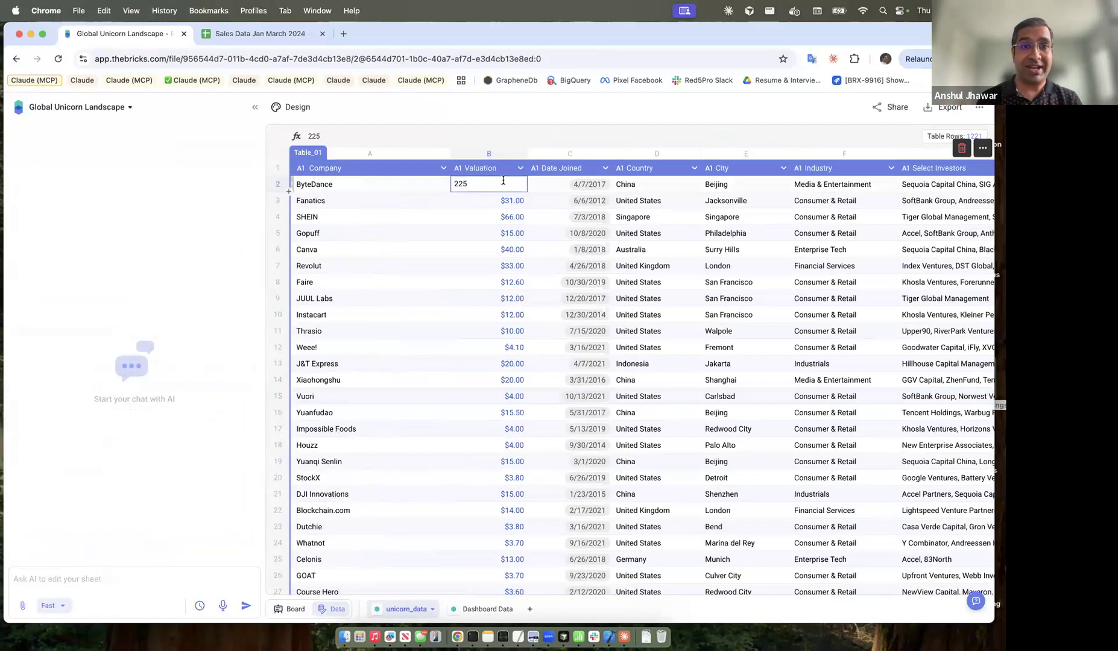
type("0")
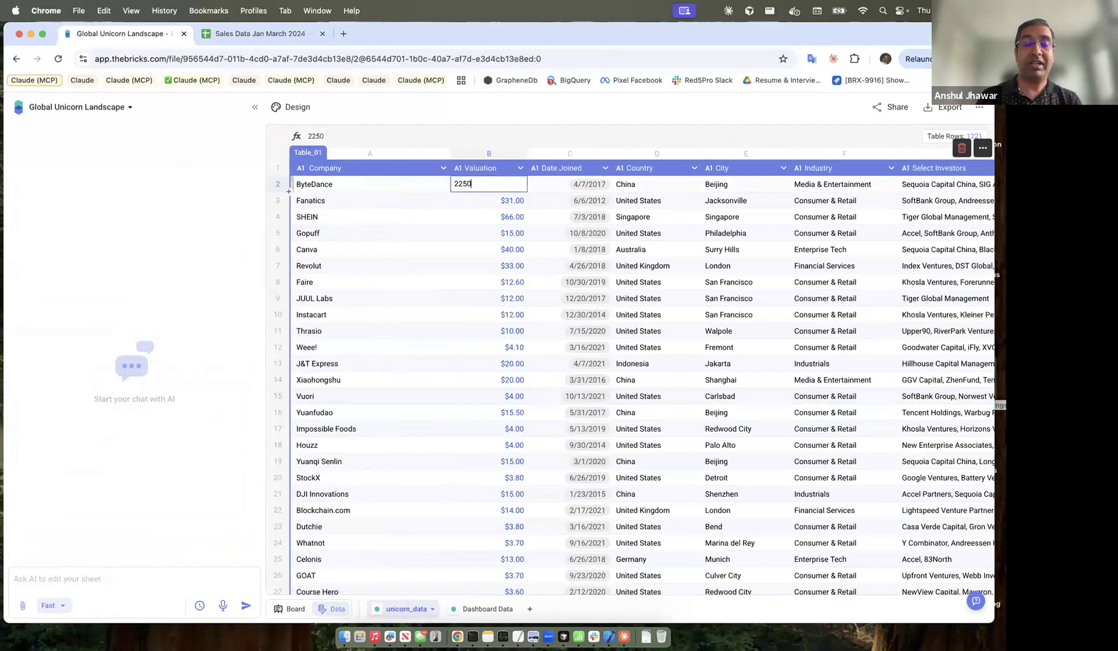
type("00")
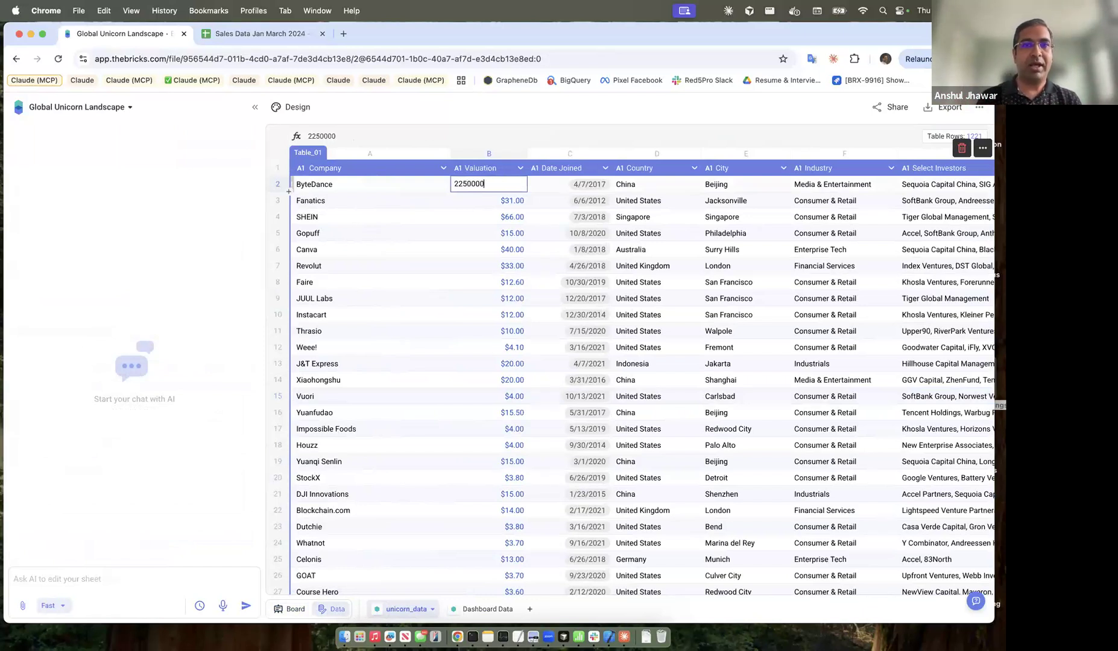
key("Return")
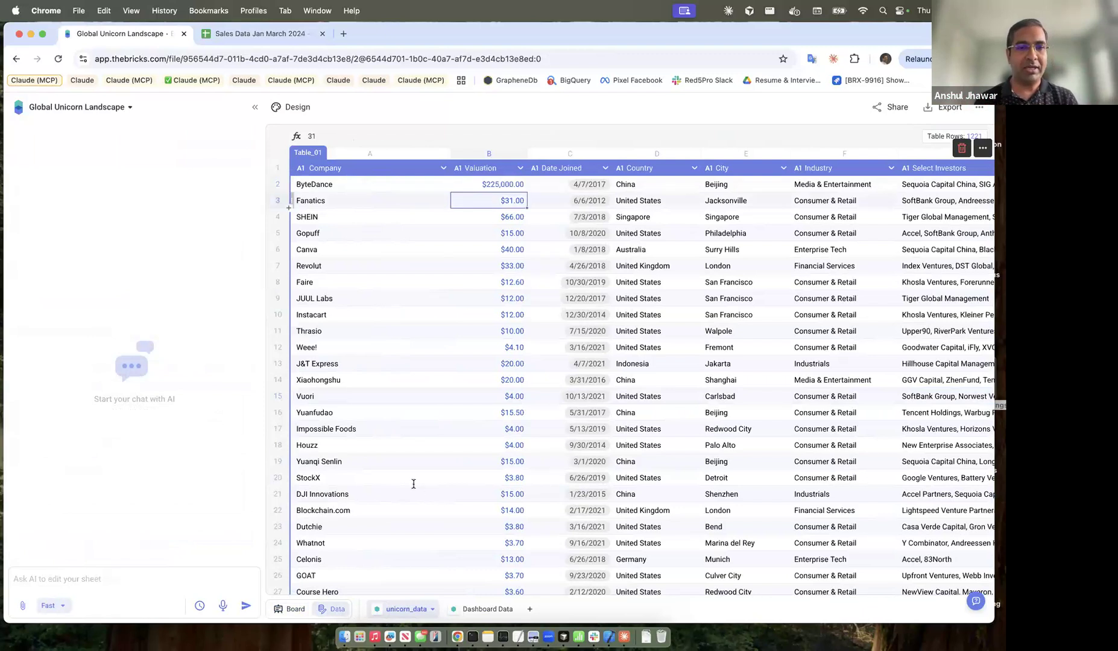
- Examine how the dashboard reflects the edited valuation in the investor table, the Aggregate Valuation figure and the Median vs Average Valuation by Industry chart
left_click(292, 611)
scroll(584, 468, "down", 15)
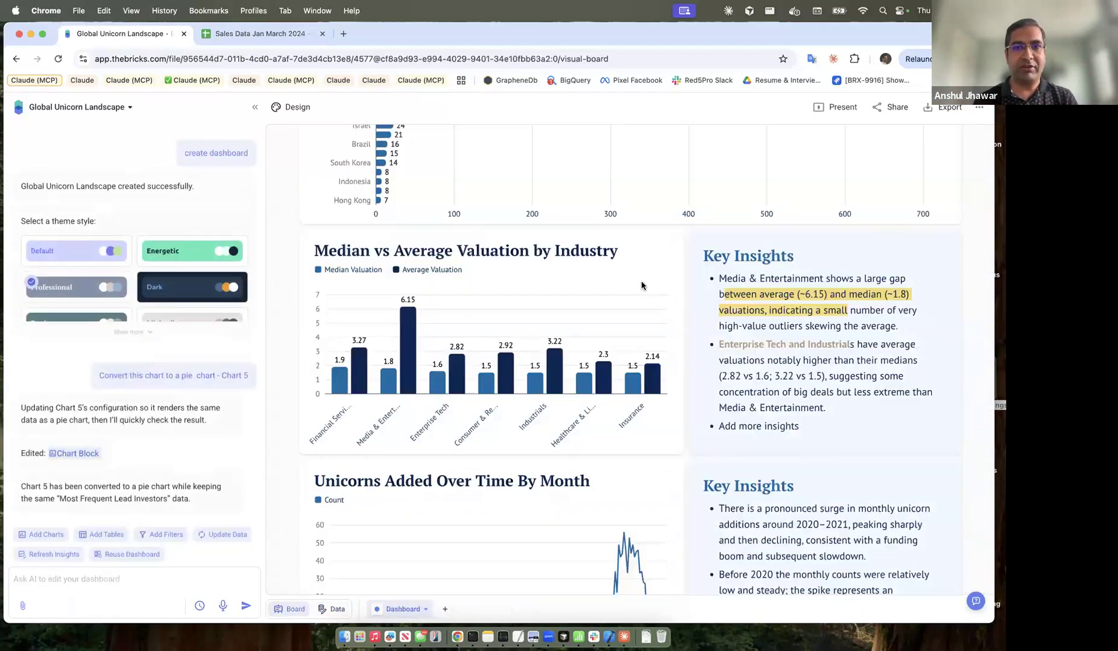
scroll(585, 467, "down", 20)
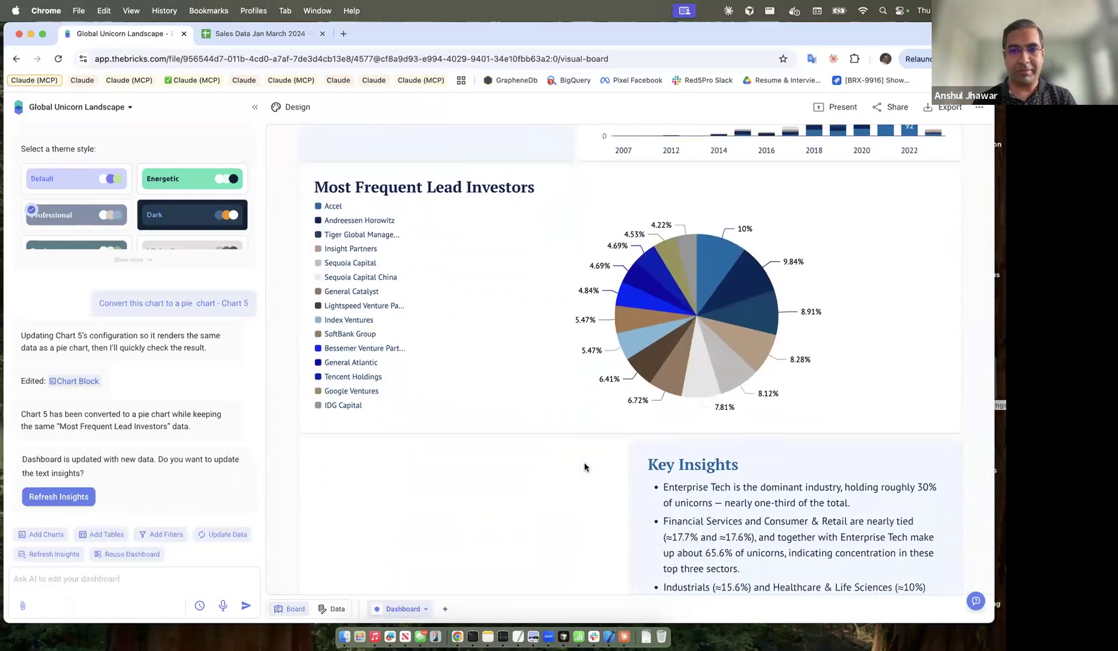
scroll(583, 466, "down", 15)
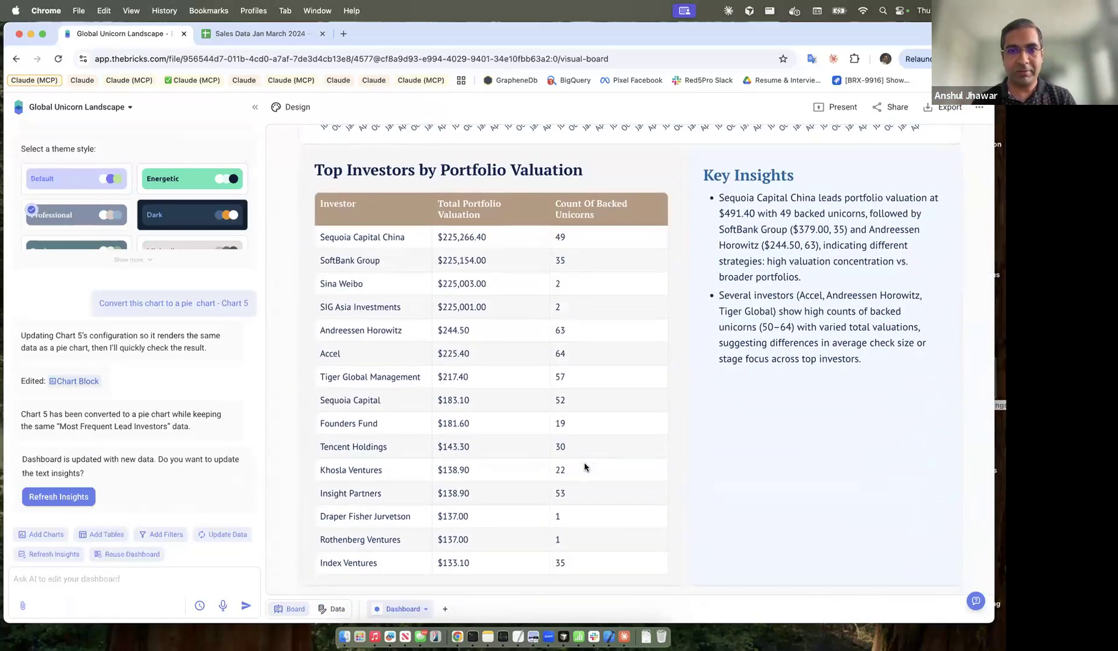
scroll(584, 467, "down", 4)
scroll(585, 467, "up", 20)
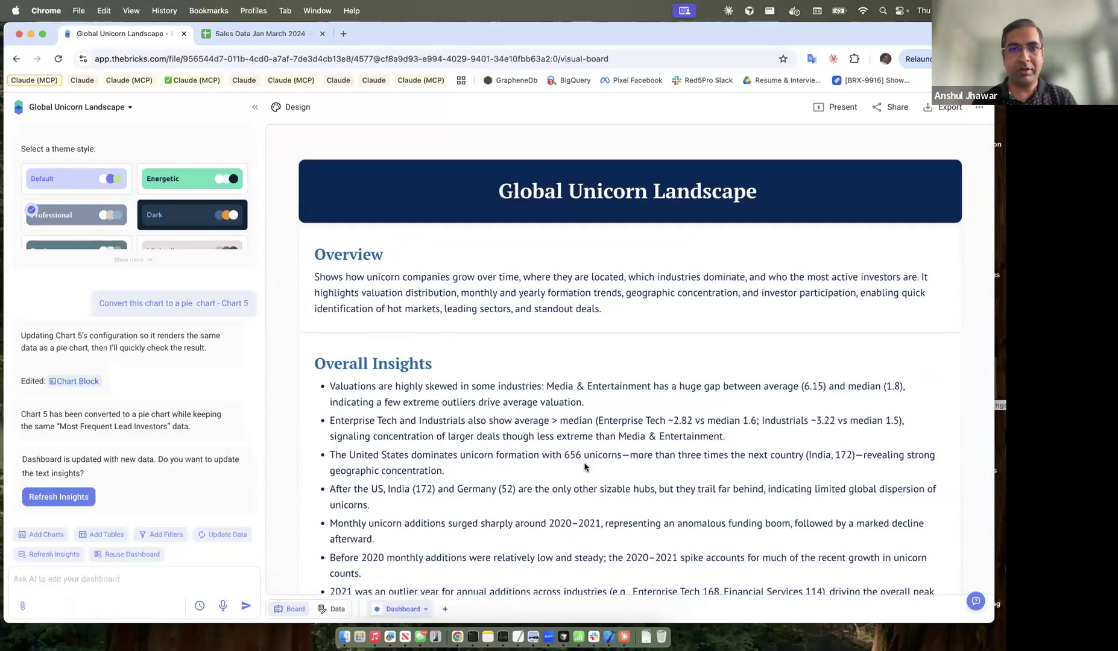
scroll(584, 468, "down", 10)
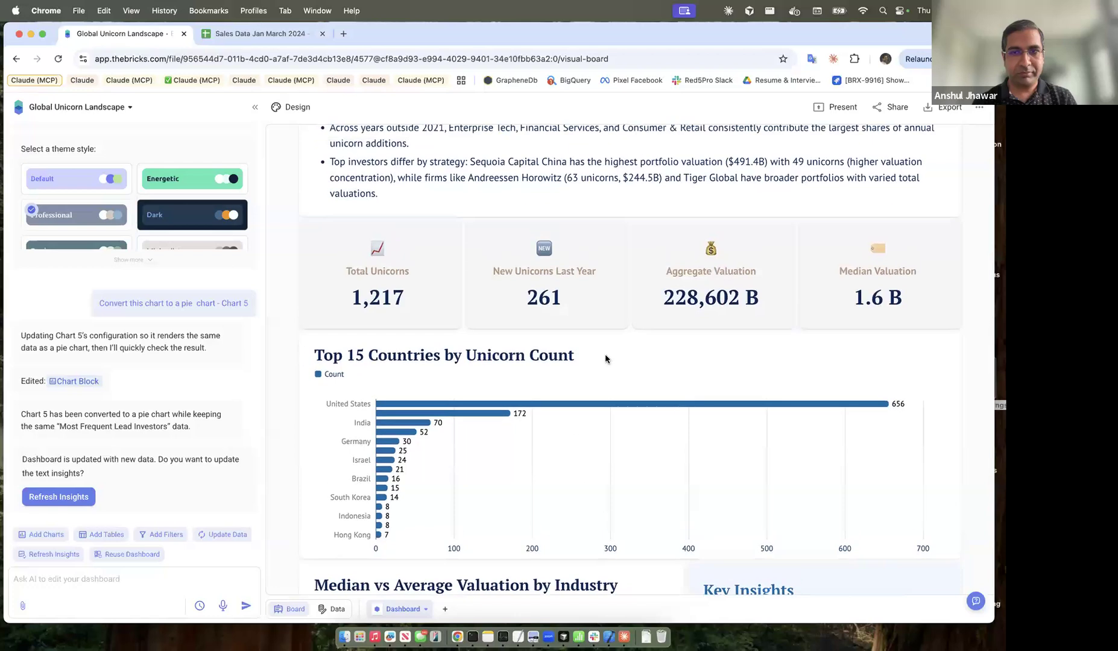
scroll(620, 486, "down", 5)
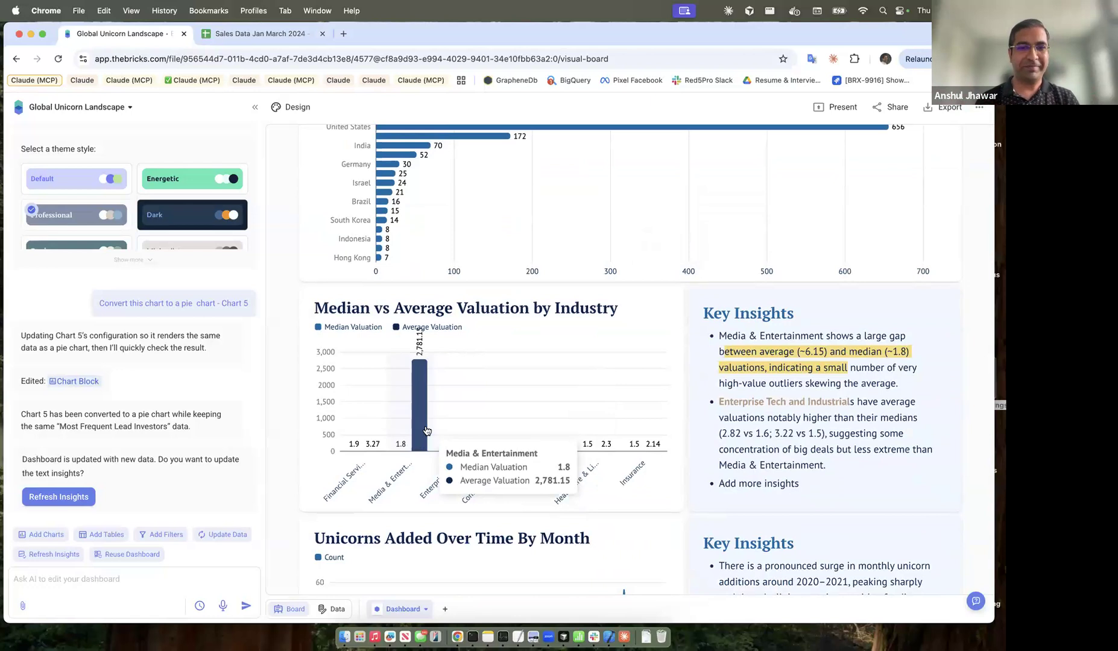
scroll(425, 432, "down", 1)
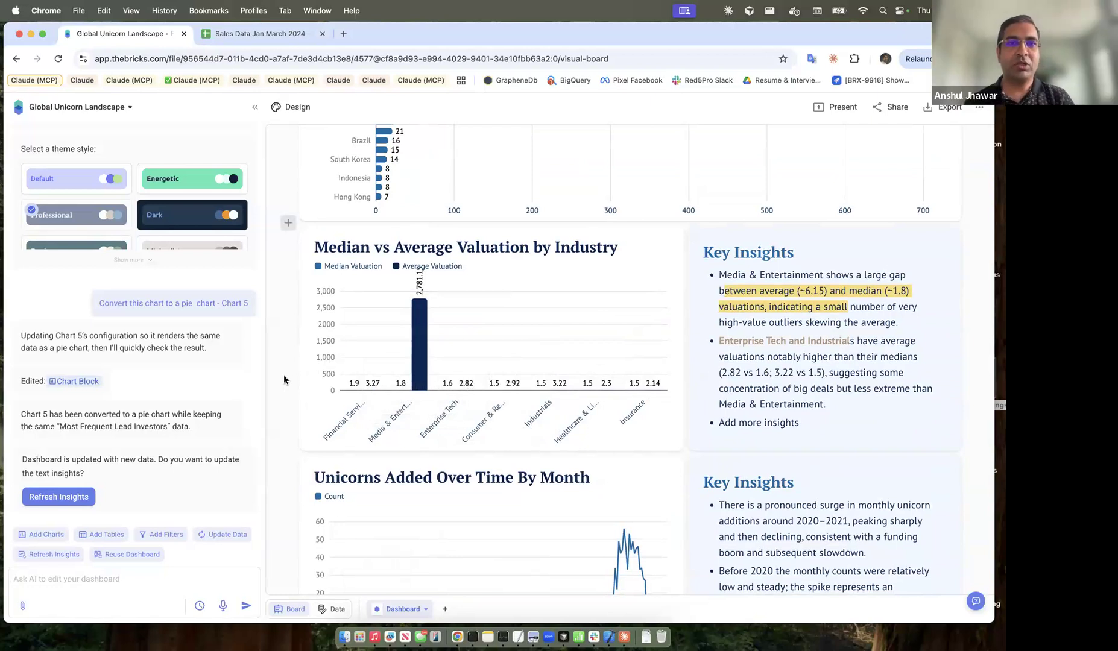
- Return to the Bricks home page and view the files available to attach in the webinar folder without choosing one
left_click(100, 109)
left_click(74, 134)
left_click(439, 348)
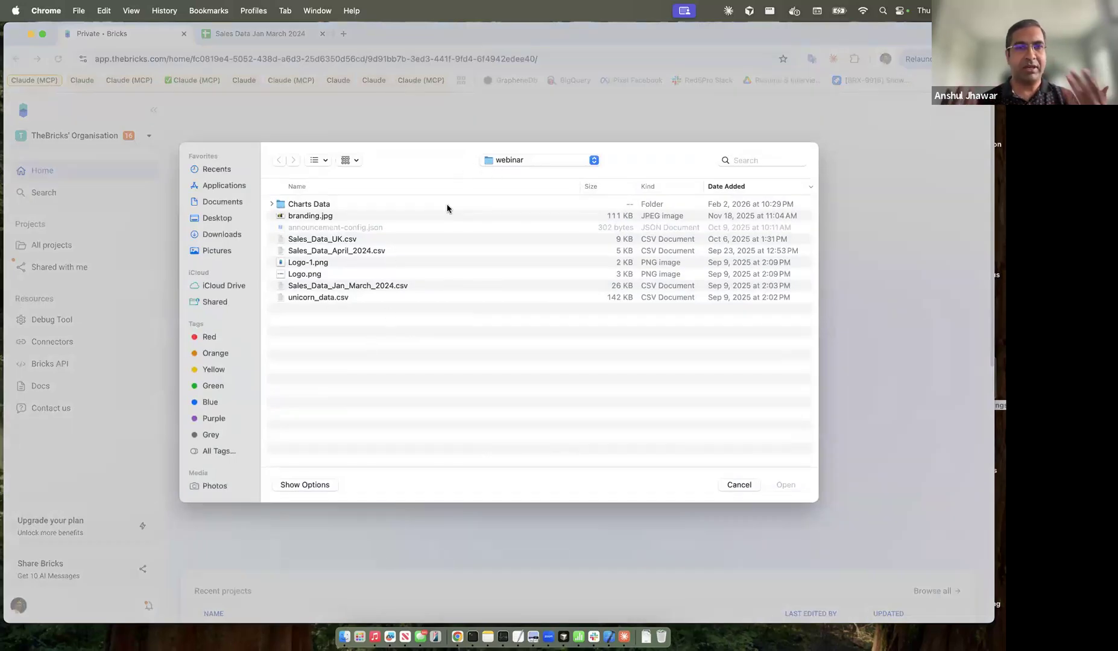
left_click(739, 485)
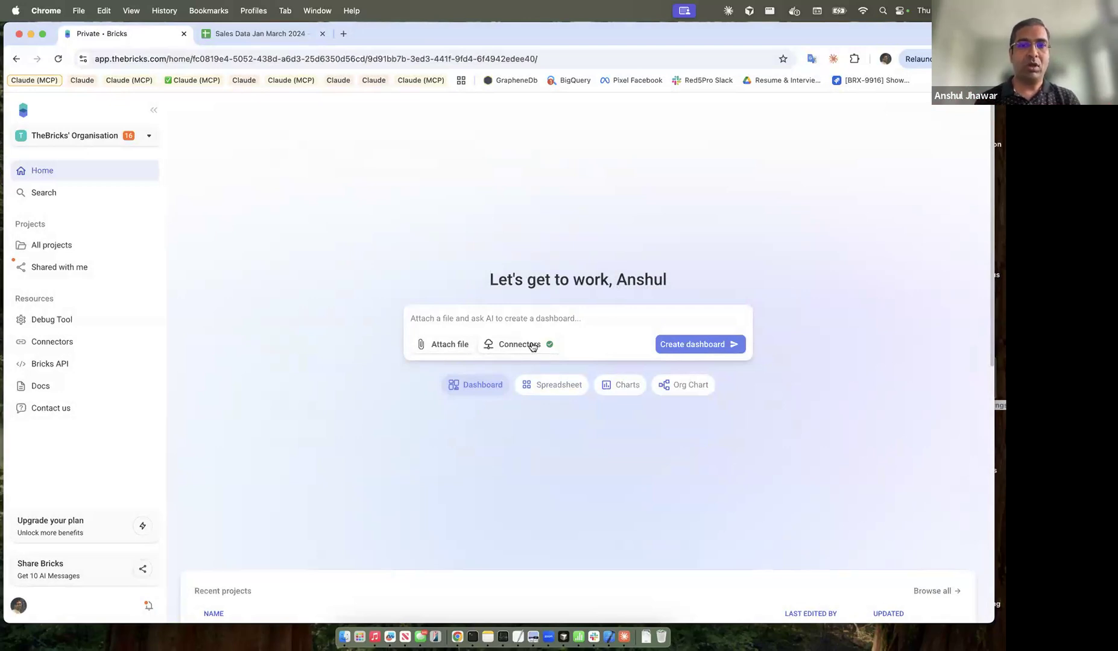
- Look through the list of available data connectors, from Google Sheets down to the ones marked as coming up
left_click(520, 345)
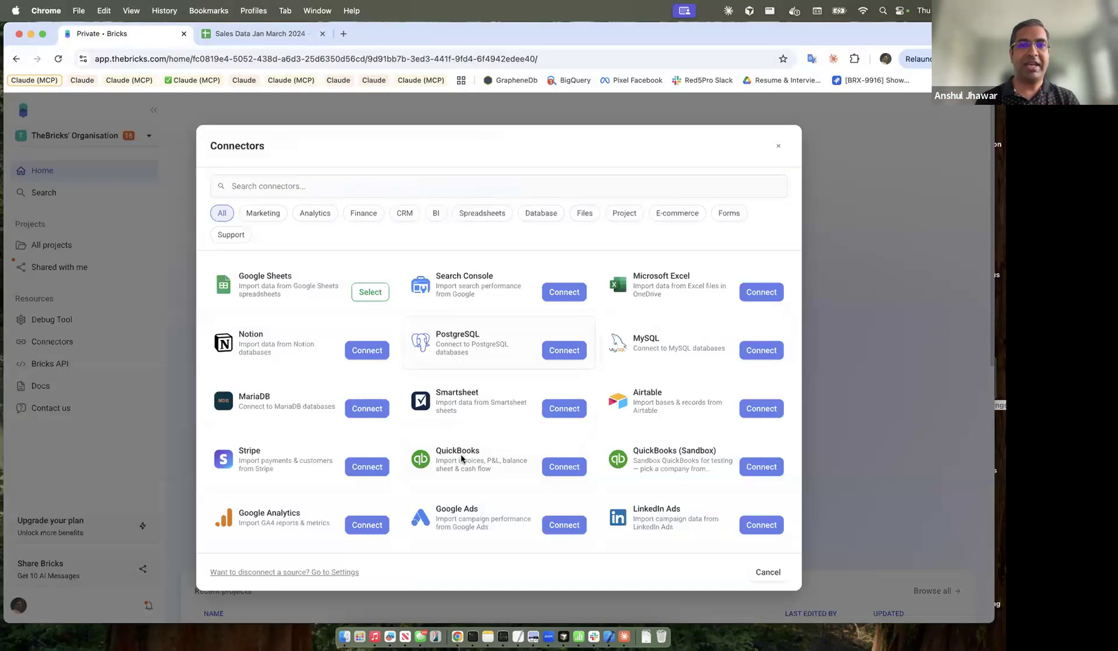
scroll(461, 459, "down", 5)
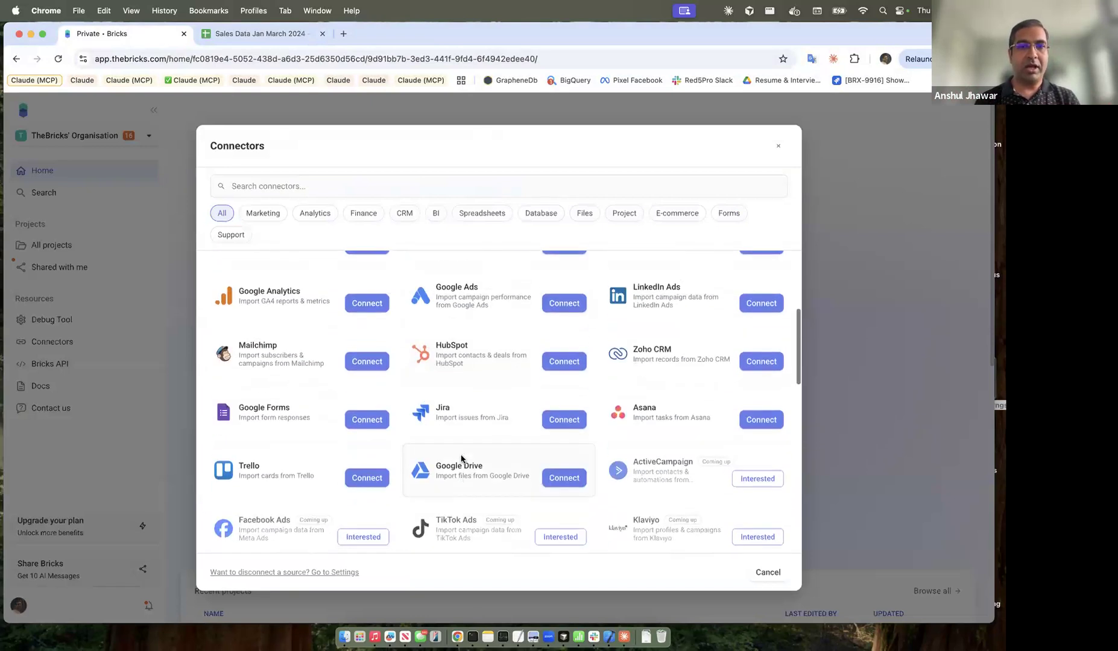
scroll(462, 459, "up", 3)
scroll(473, 458, "down", 3)
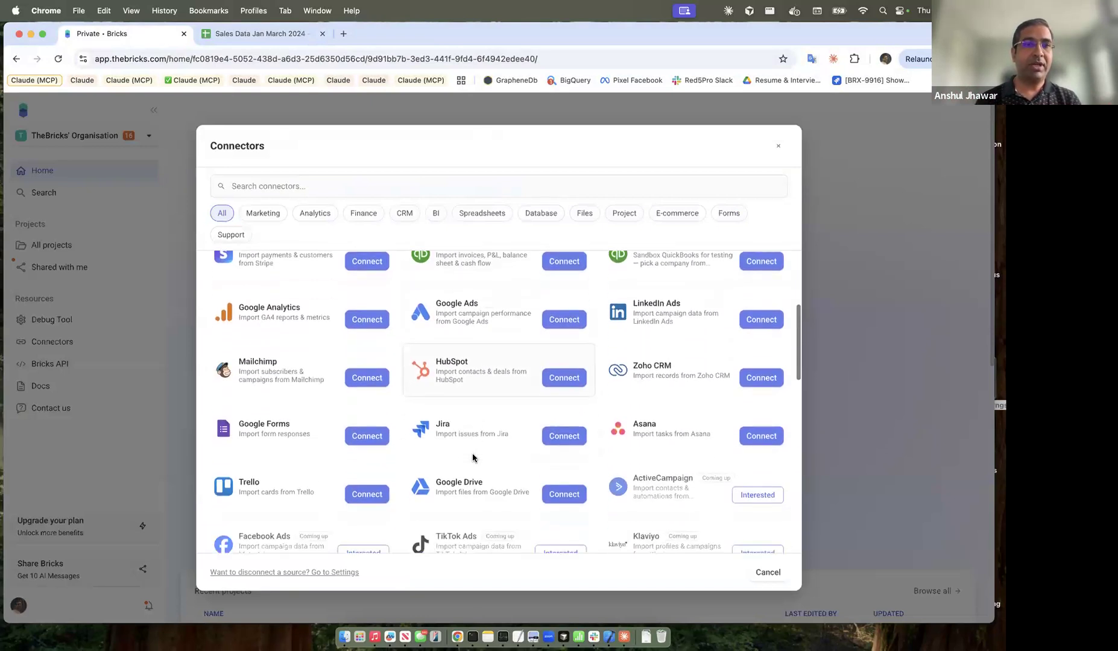
scroll(473, 458, "down", 2)
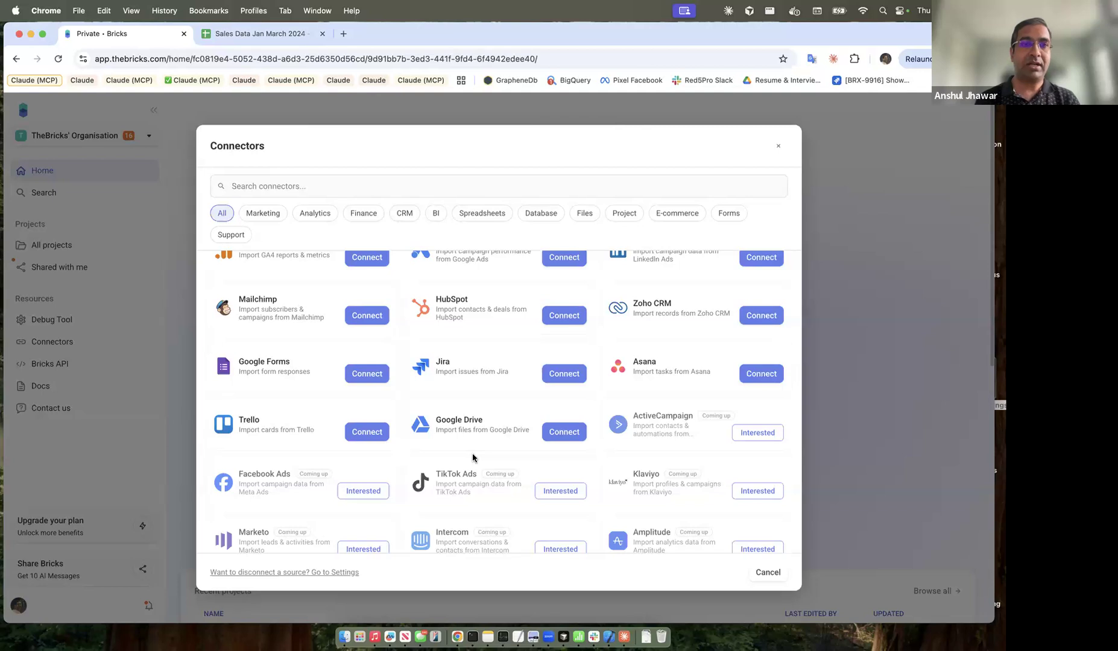
scroll(498, 382, "up", 5)
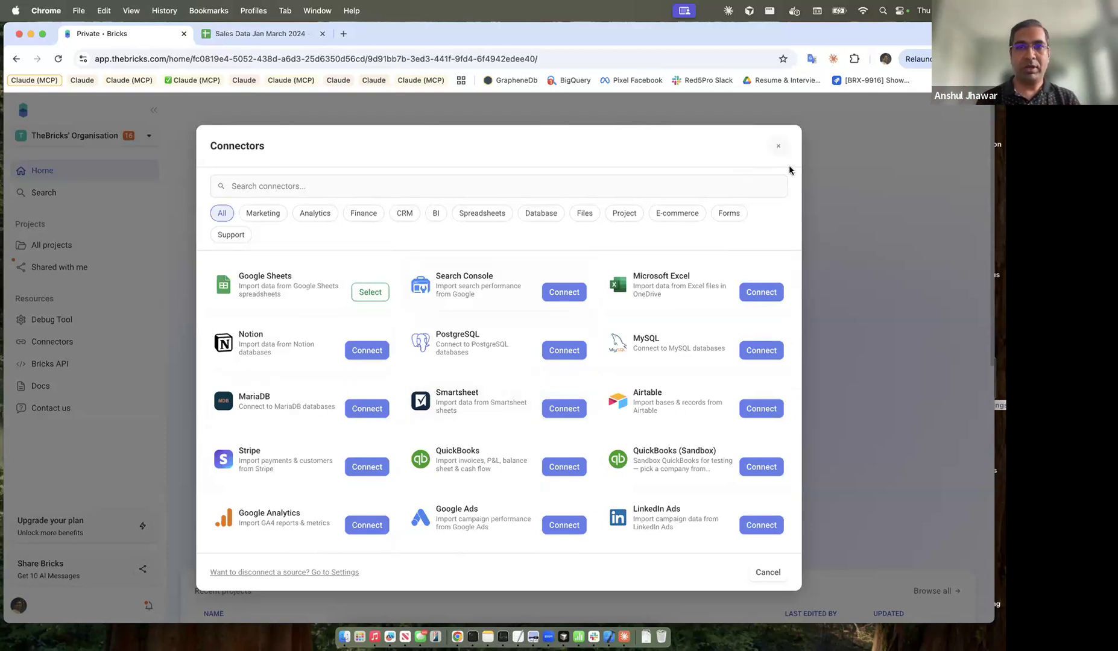
left_click(779, 145)
- Disconnect the Google Sheets source in the connector settings and close the settings
left_click(95, 341)
left_click(532, 296)
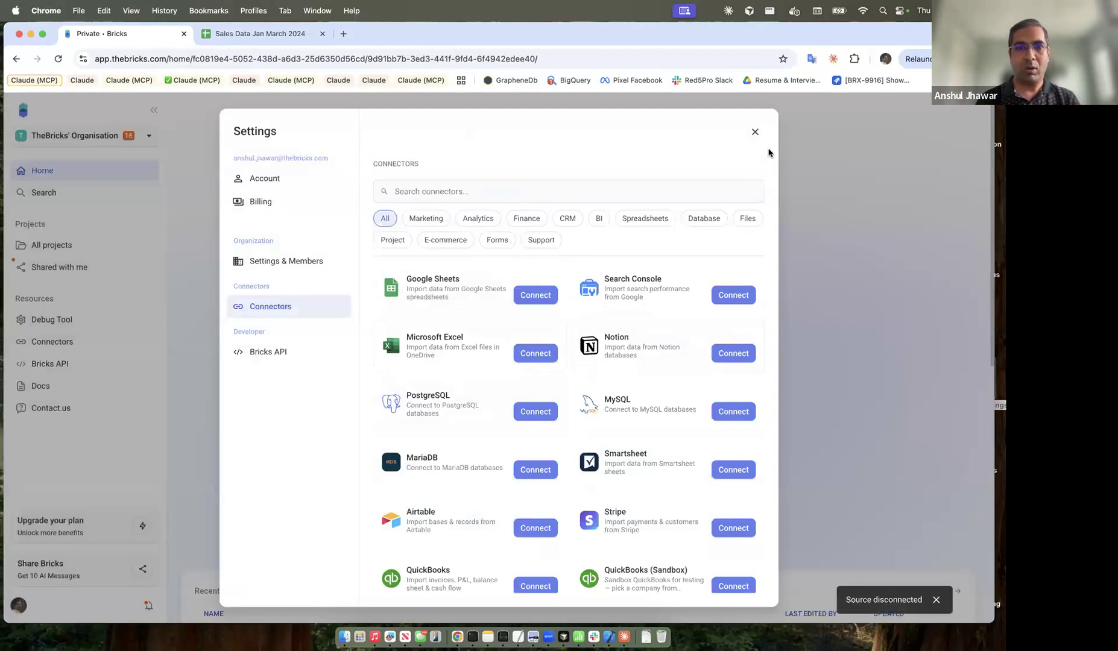
left_click(768, 152)
- Connect Google Sheets as a dashboard source through Pipedream, signing in with the work Google account and granting access
left_click(536, 345)
left_click(367, 292)
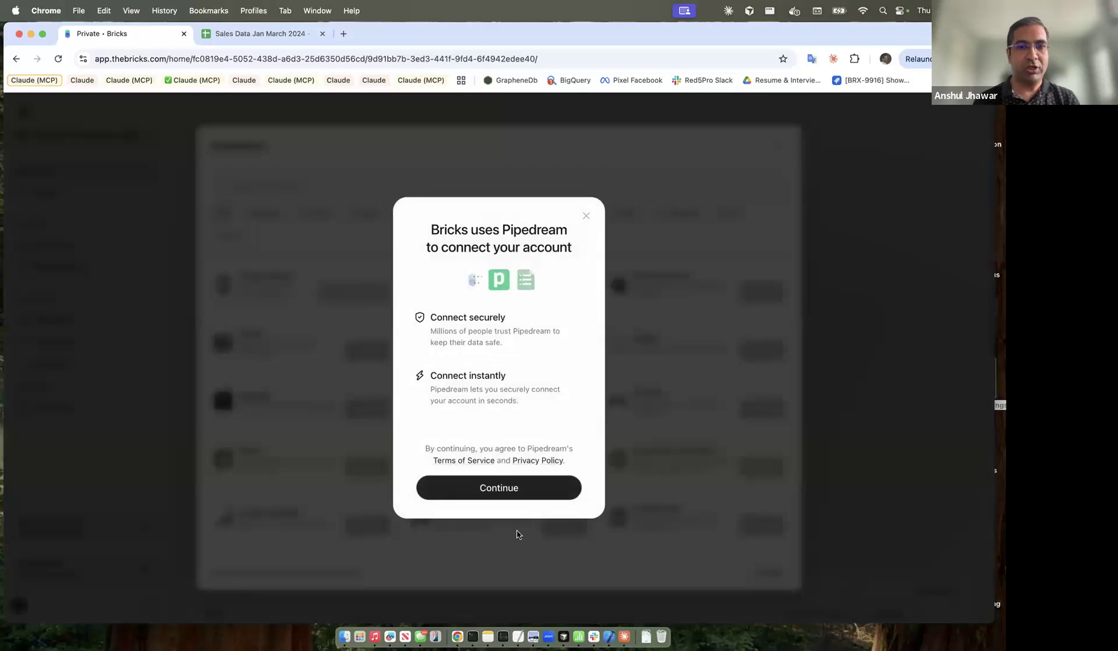
left_click(544, 493)
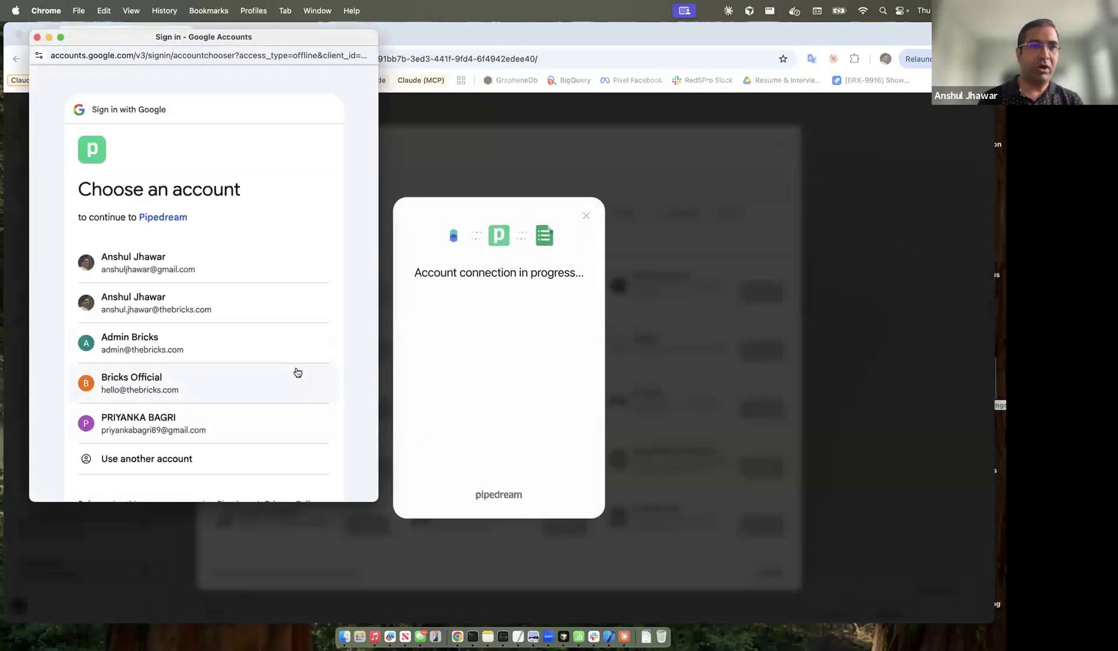
left_click(208, 309)
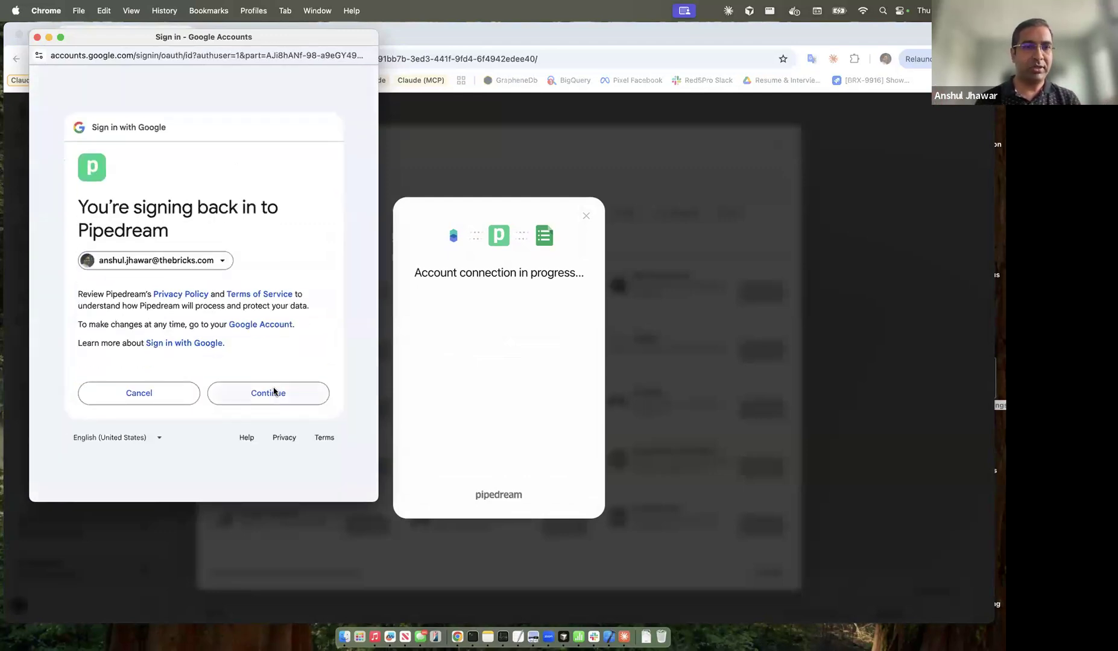
left_click(274, 393)
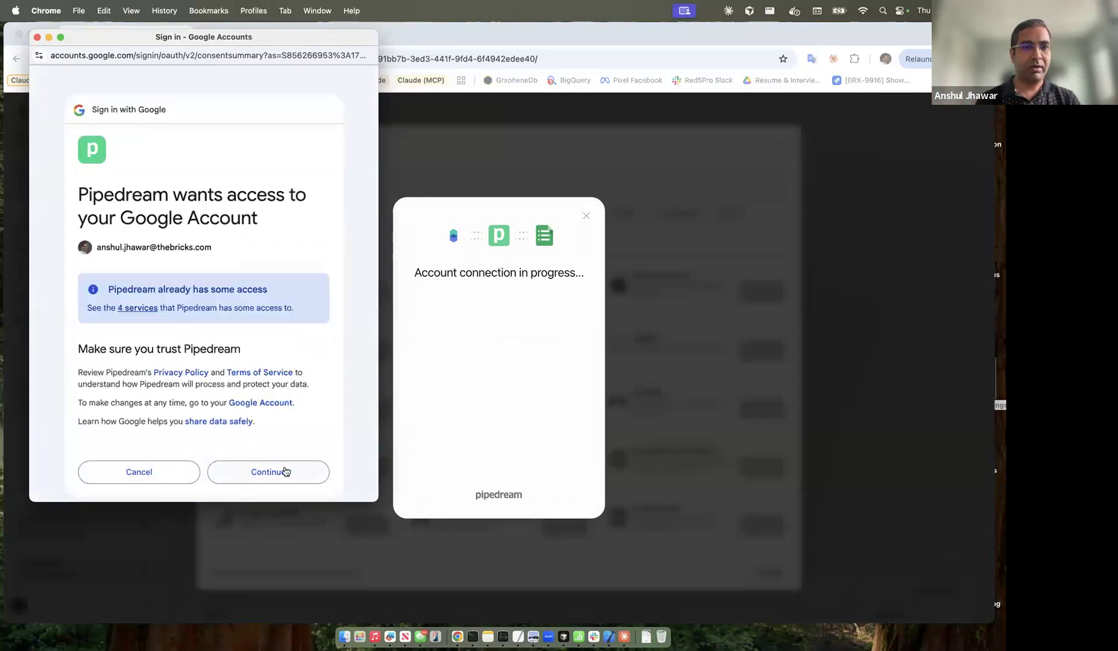
left_click(285, 472)
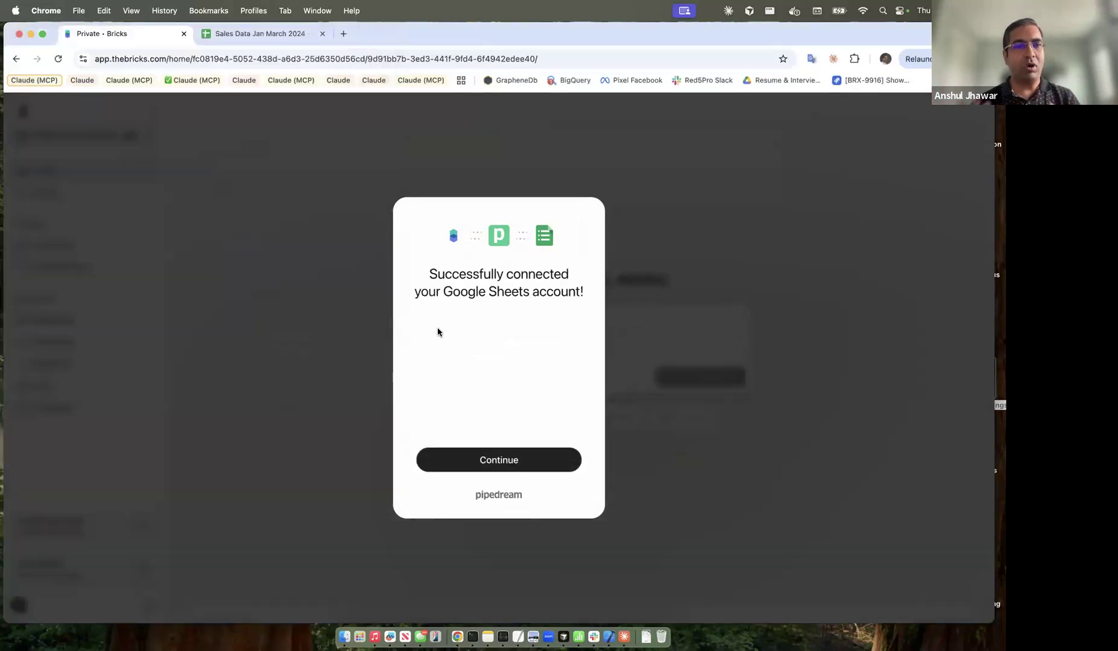
left_click(523, 461)
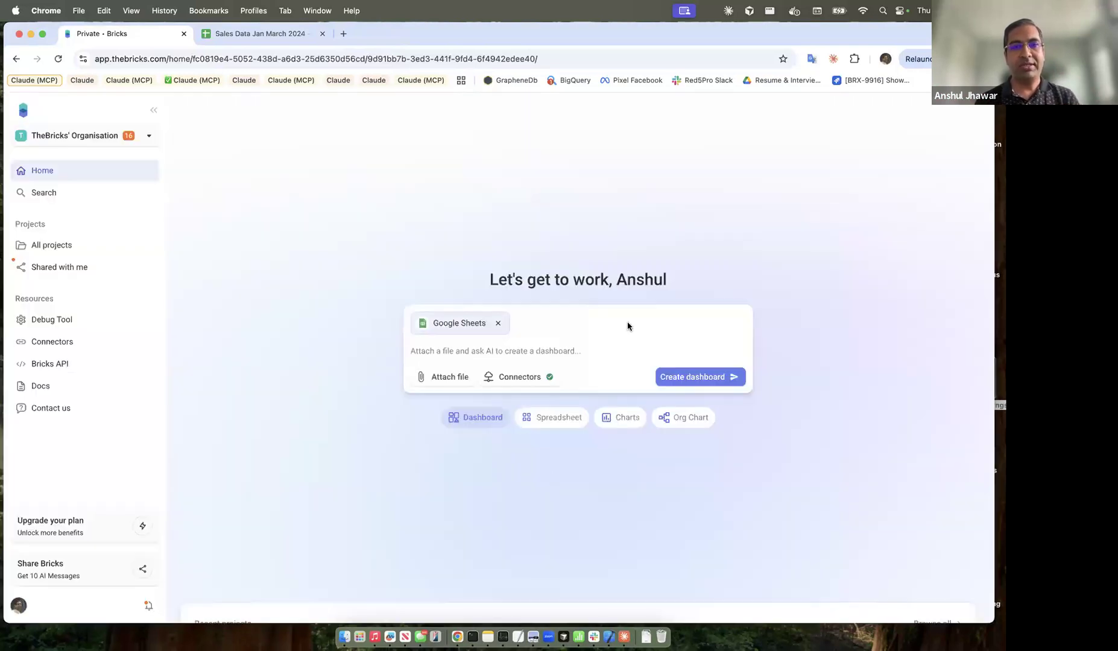
- Remove the Google Sheets source from the dashboard prompt and select it again from the connectors
left_click(499, 324)
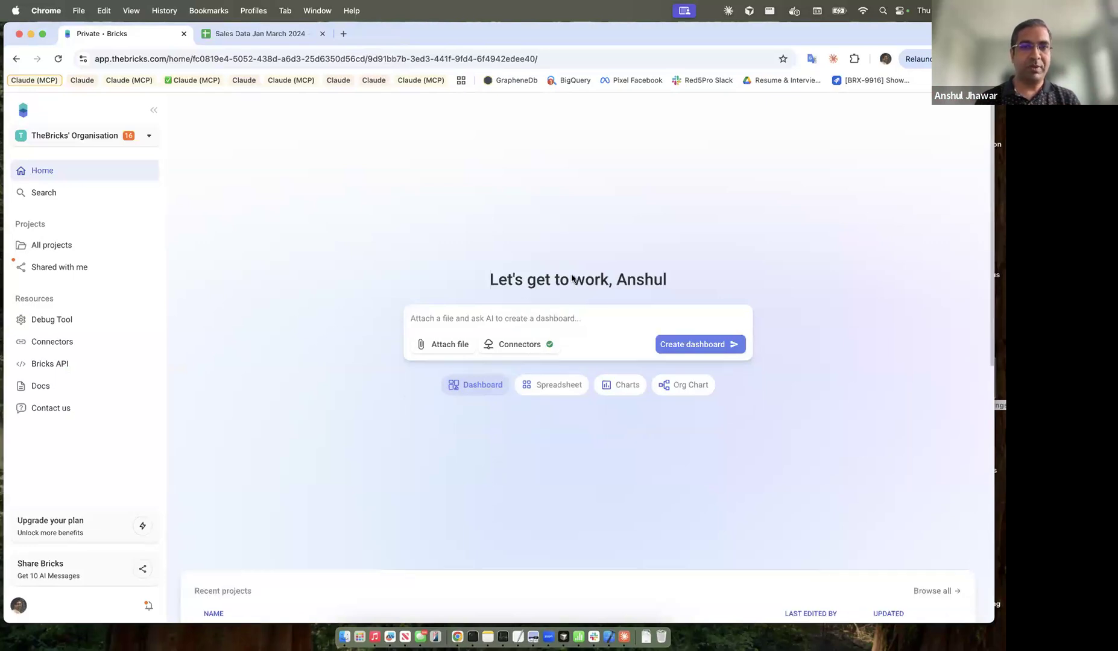
left_click(532, 346)
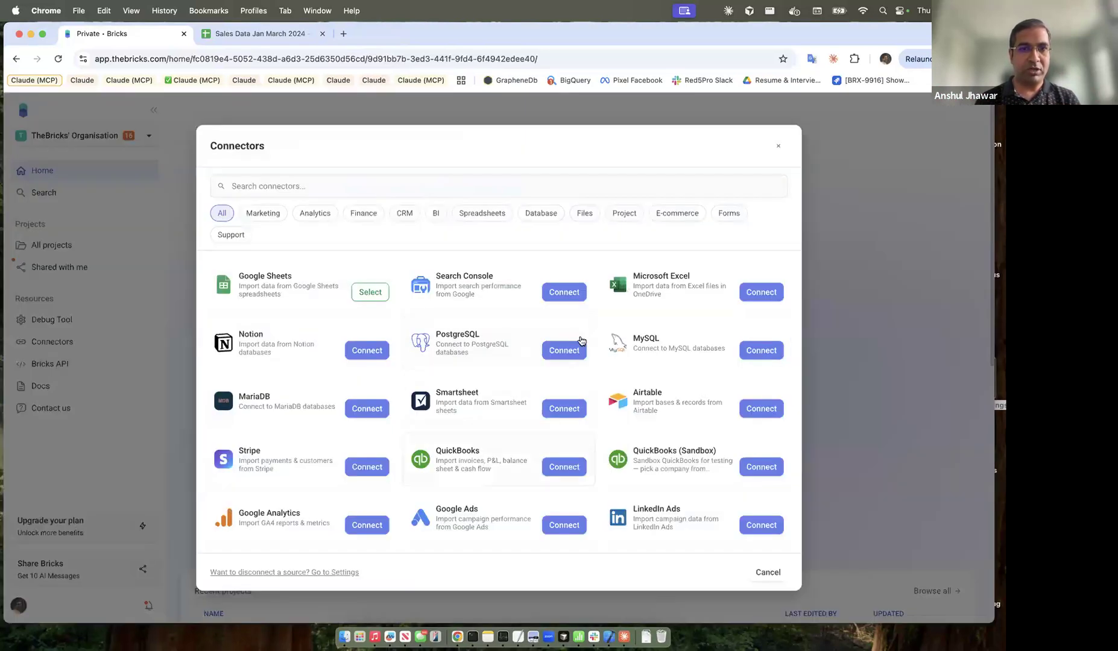
left_click(369, 292)
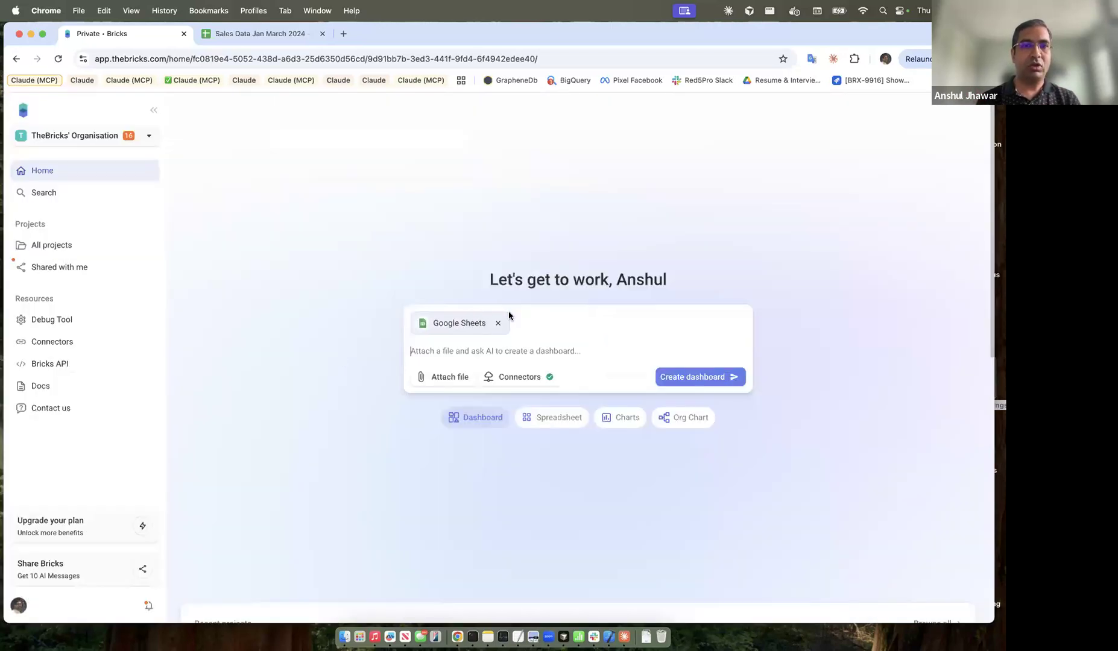
- Generate a dashboard from the connected Google Sheets source with the prompt "Create dashboard for my sales data jan to march"
left_click(282, 35)
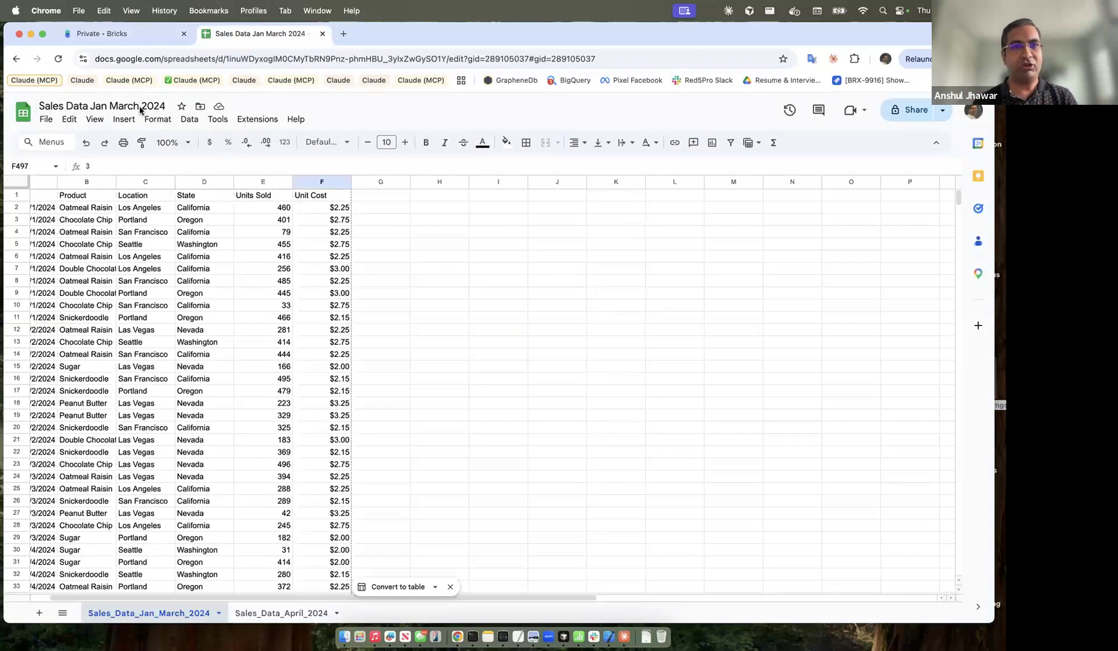
left_click(103, 33)
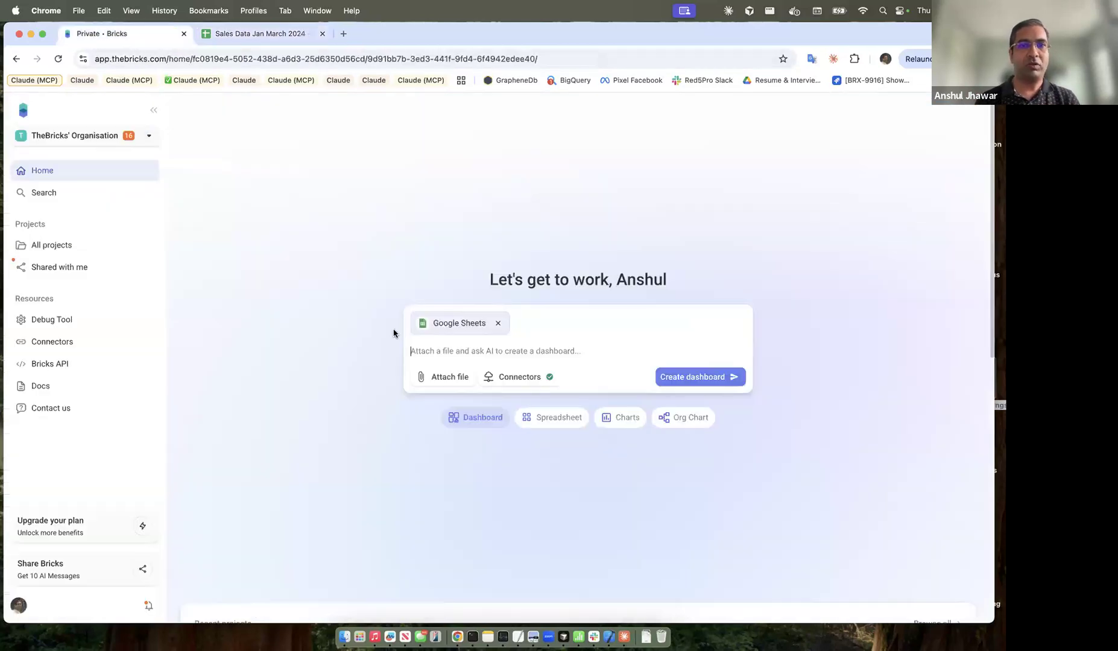
left_click(472, 356)
type("Cr")
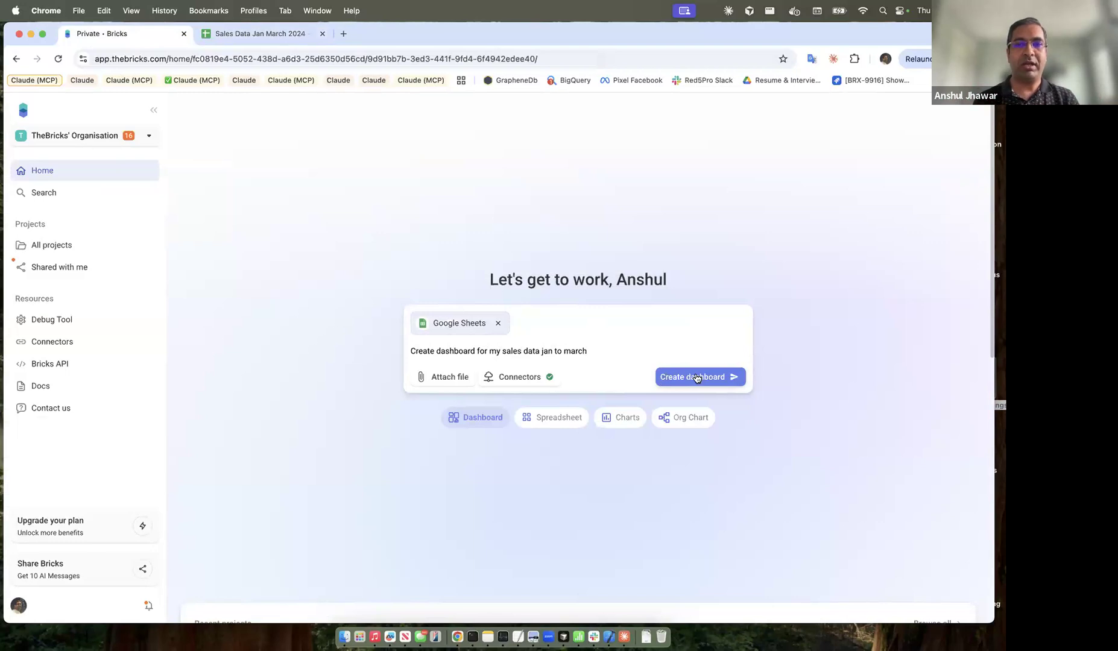
left_click(696, 377)
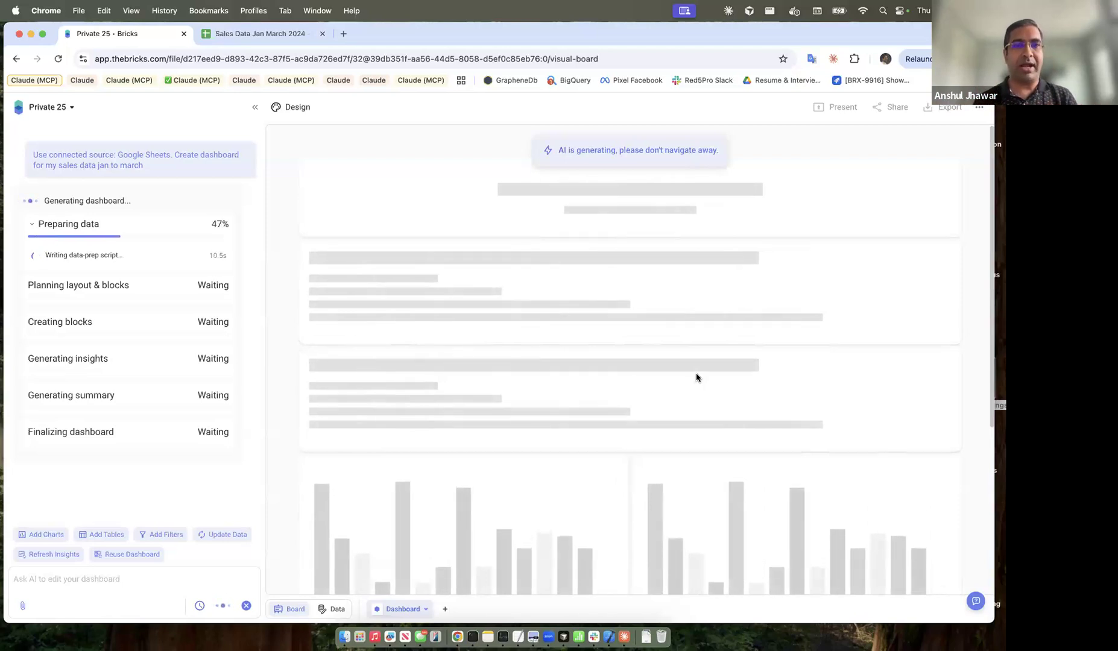
- Check the source spreadsheet's web address and expand the data preparation details of the dashboard generation in Bricks
left_click(298, 34)
left_click(103, 59)
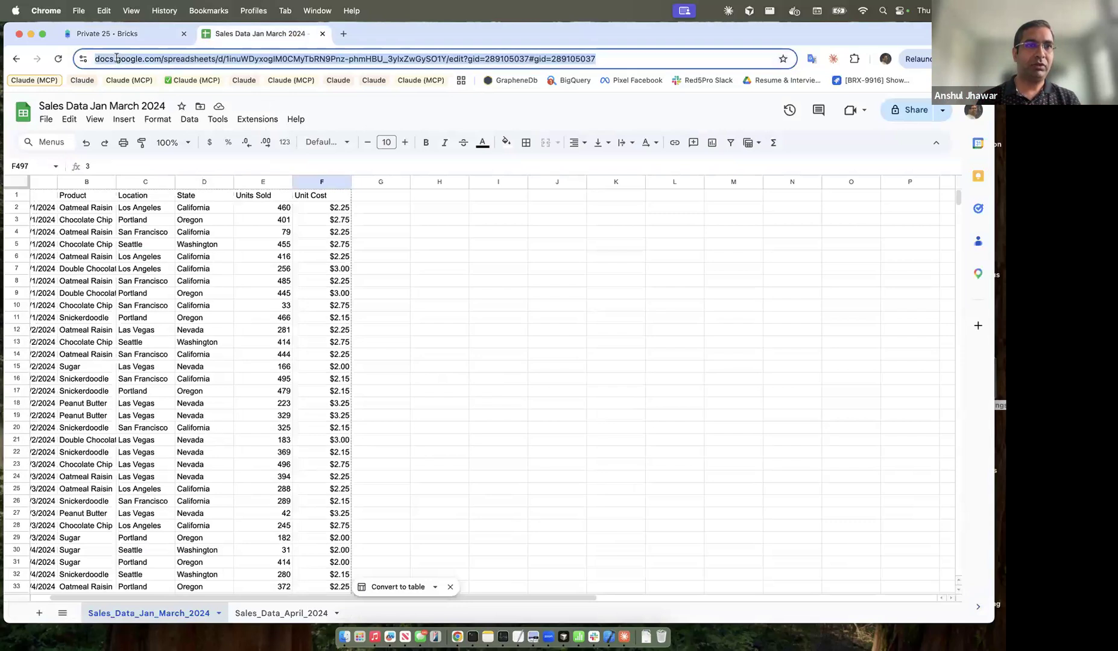
left_click(123, 36)
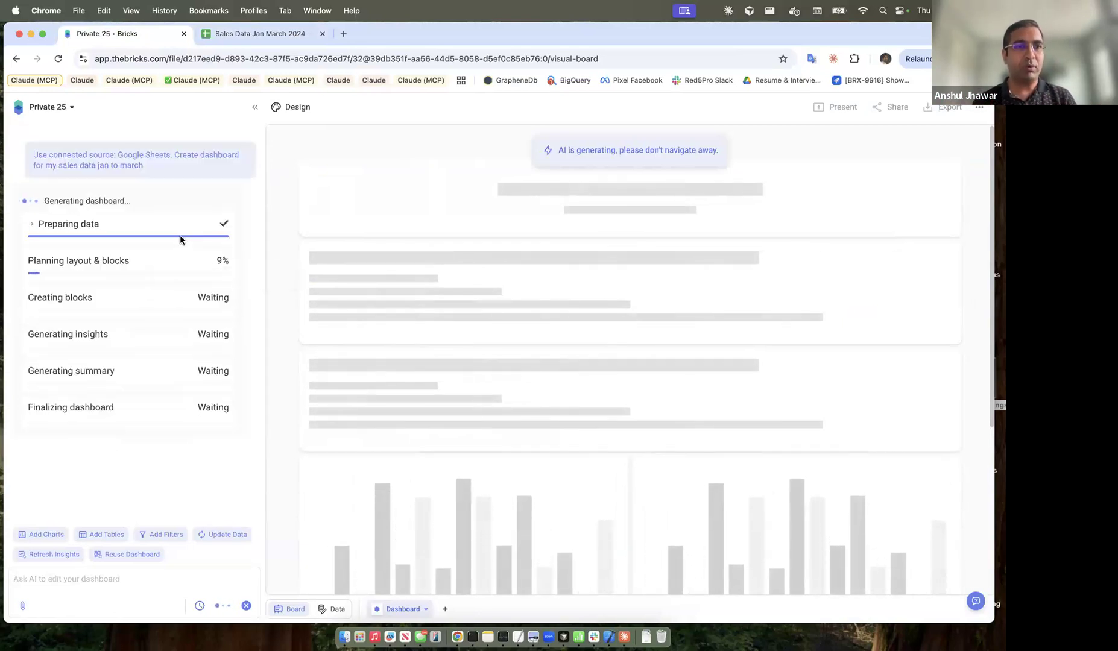
left_click(33, 225)
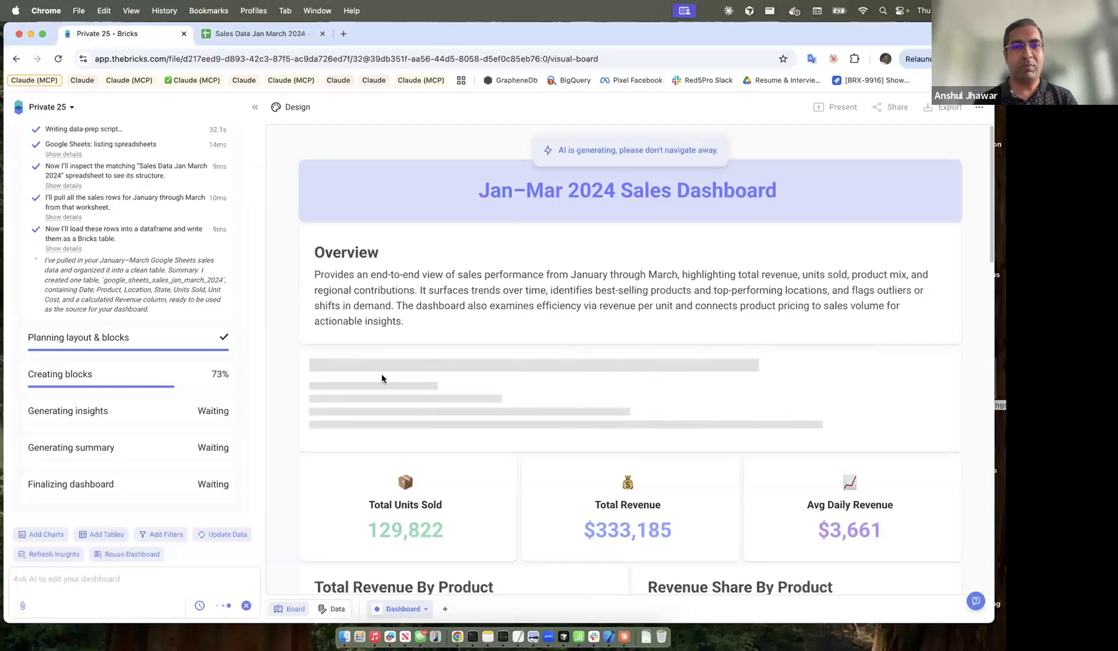
scroll(382, 378, "down", 5)
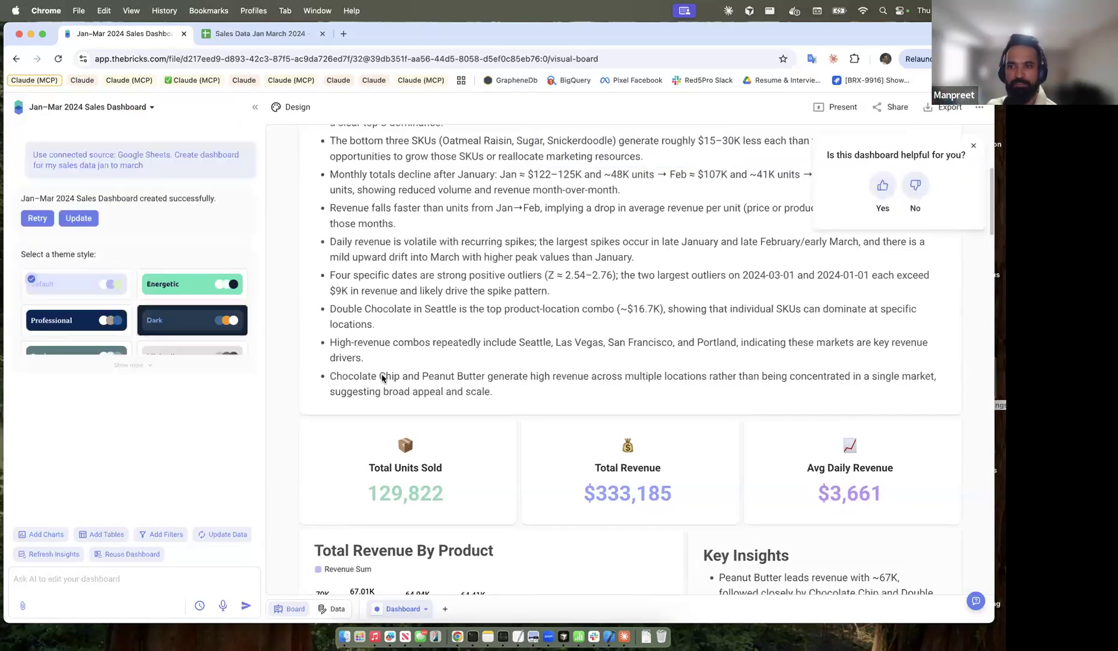
- Rate the generated Jan–Mar 2024 sales dashboard as helpful and view its Total Revenue By Product chart
left_click(884, 187)
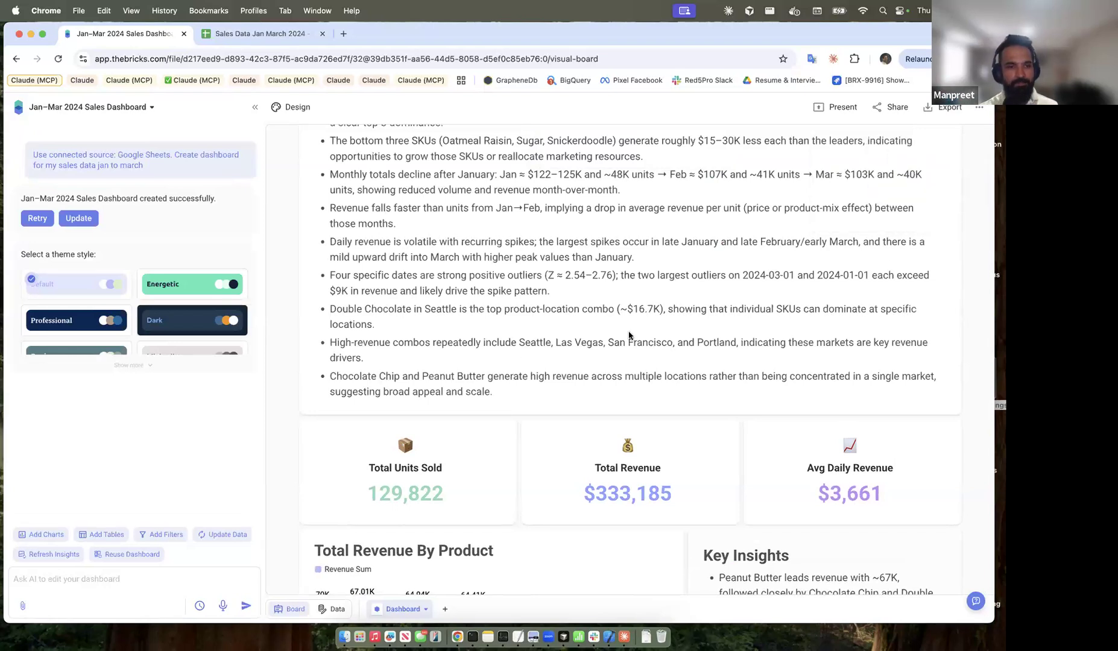
scroll(561, 356, "down", 3)
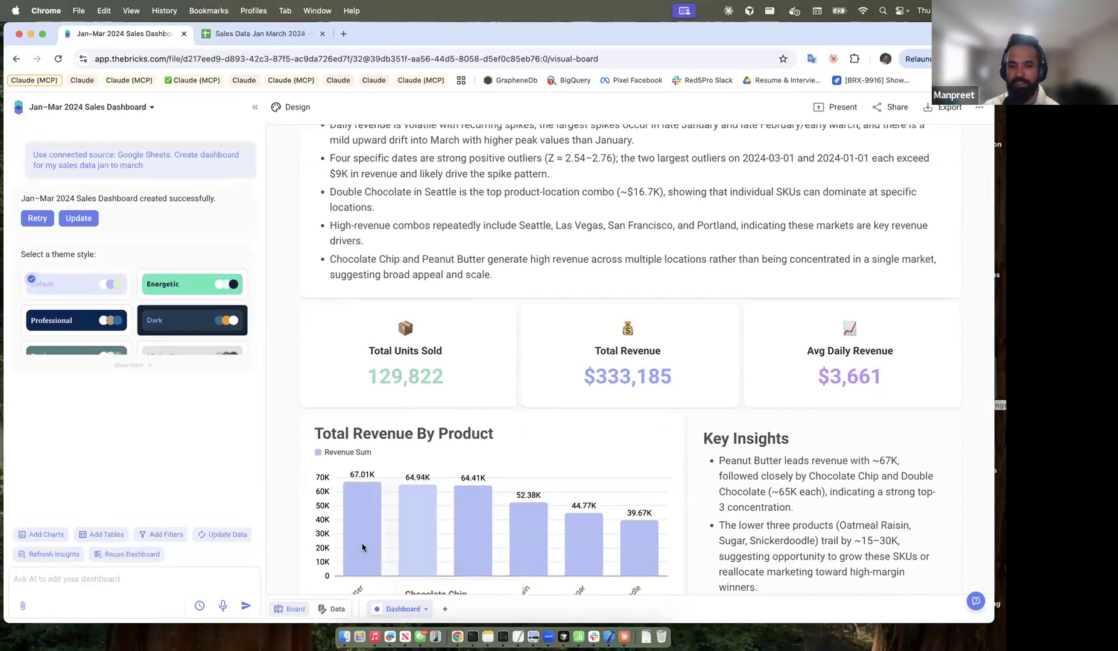
scroll(533, 417, "down", 1)
- Compare the rows of the dashboard's imported data table with the Sales_Data_Jan_March_2024 sheet in Google Sheets
left_click(335, 609)
left_click(534, 298)
scroll(520, 382, "down", 15)
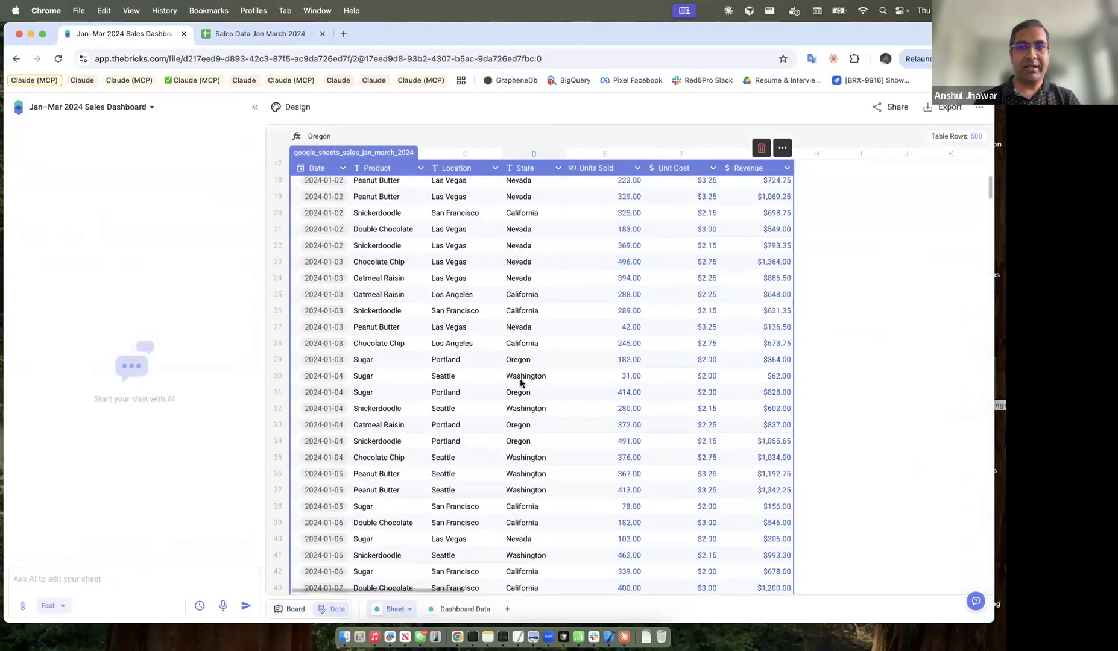
scroll(521, 383, "down", 20)
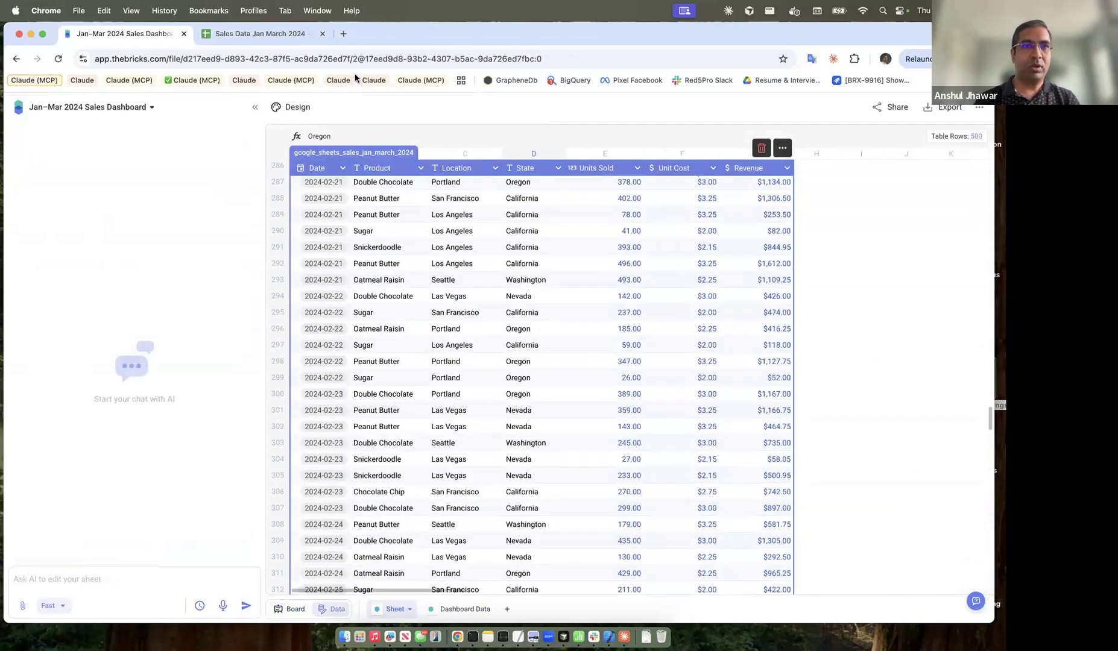
left_click(277, 35)
left_click(179, 418)
scroll(184, 425, "down", 20)
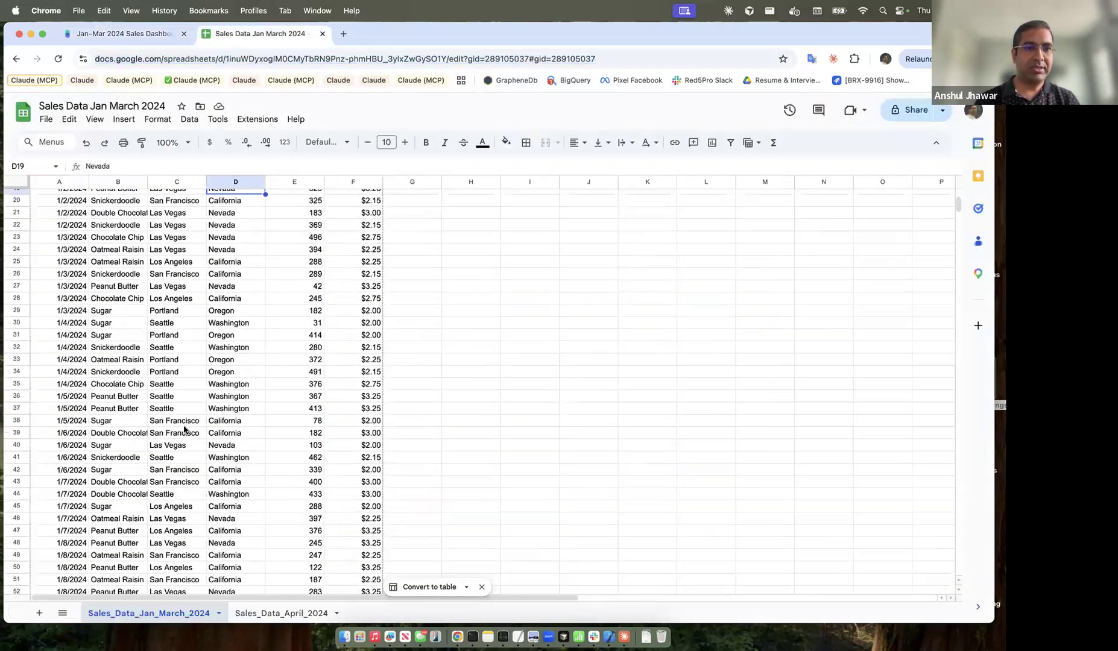
left_click_drag(959, 284, 955, 375)
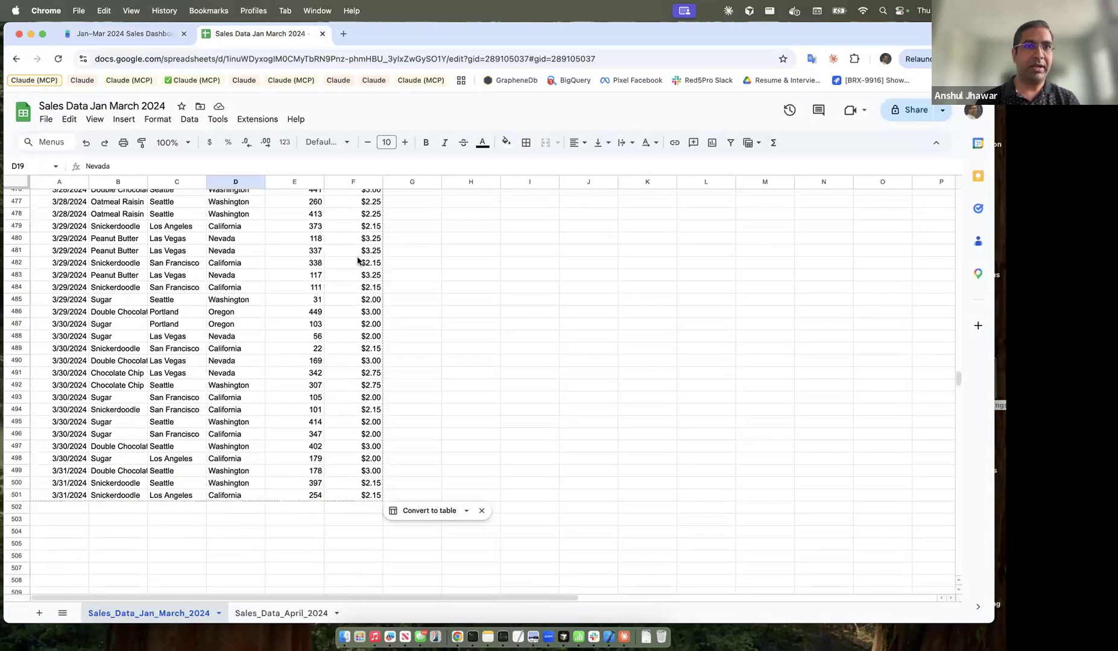
- Go through the imported sales table in Bricks down to its last March rows
left_click(121, 33)
scroll(530, 446, "down", 3)
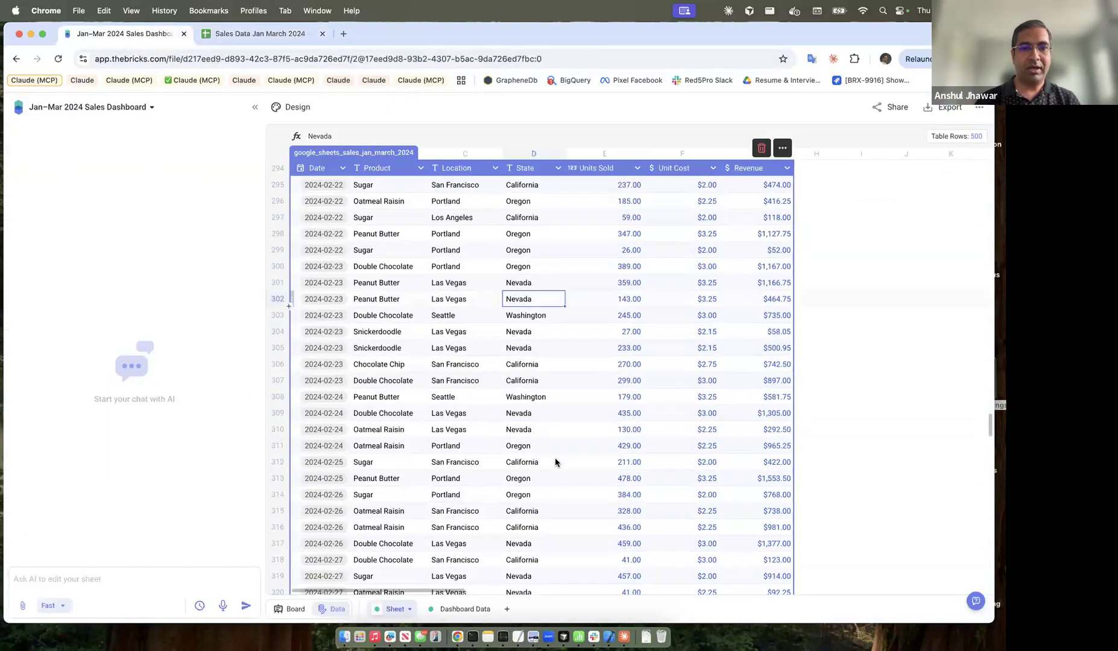
scroll(983, 446, "down", 3)
left_click_drag(989, 469, 986, 562)
scroll(987, 562, "down", 13)
scroll(989, 562, "up", 10)
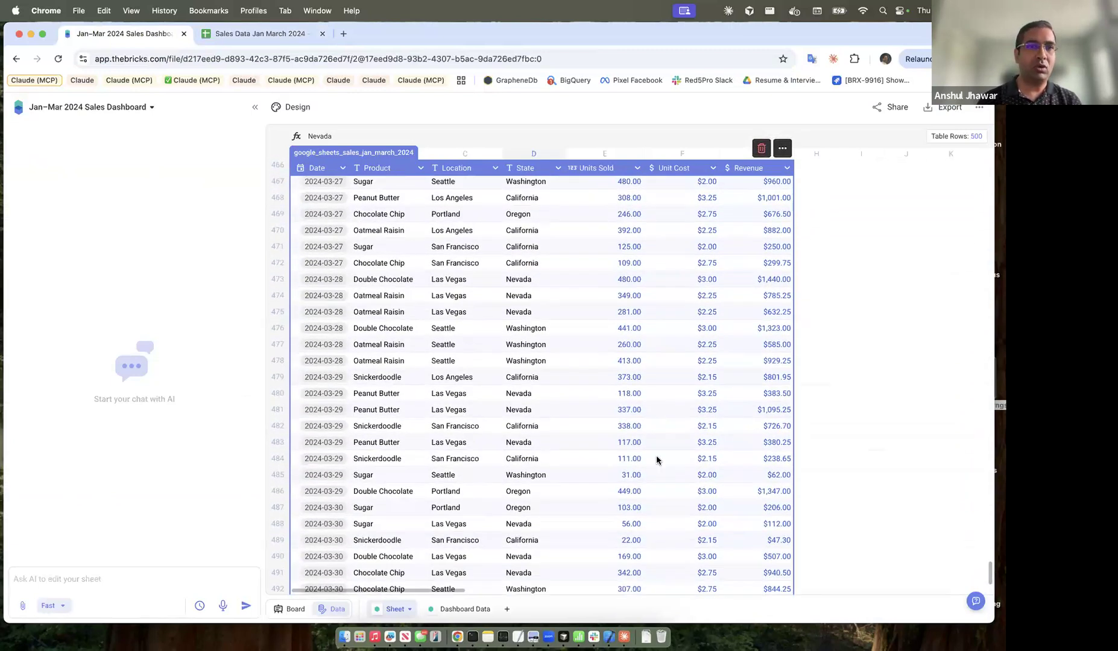
scroll(657, 461, "down", 6)
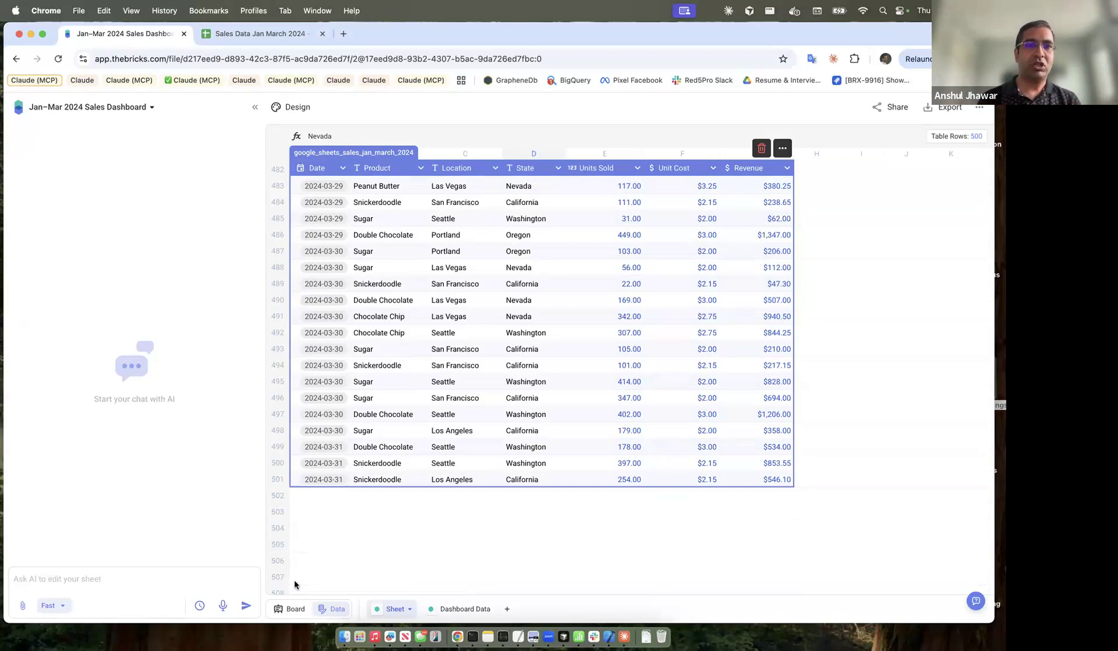
- Check which months the dashboard's Revenue Trend By Day and Monthly Revenue And Units Sold charts cover
left_click(280, 33)
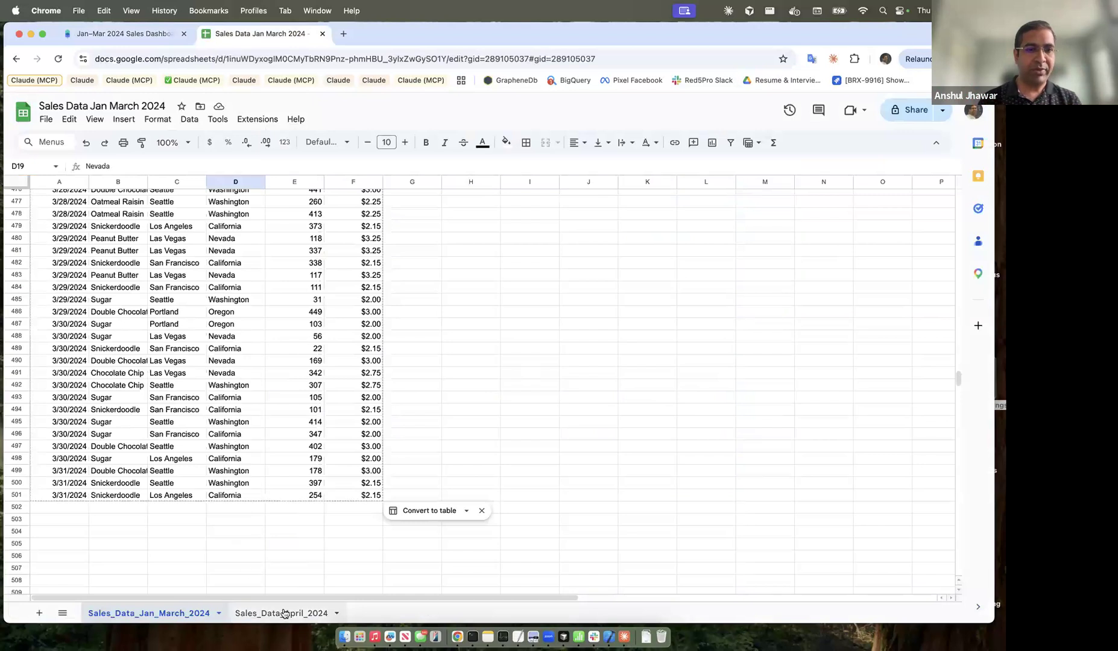
left_click(108, 33)
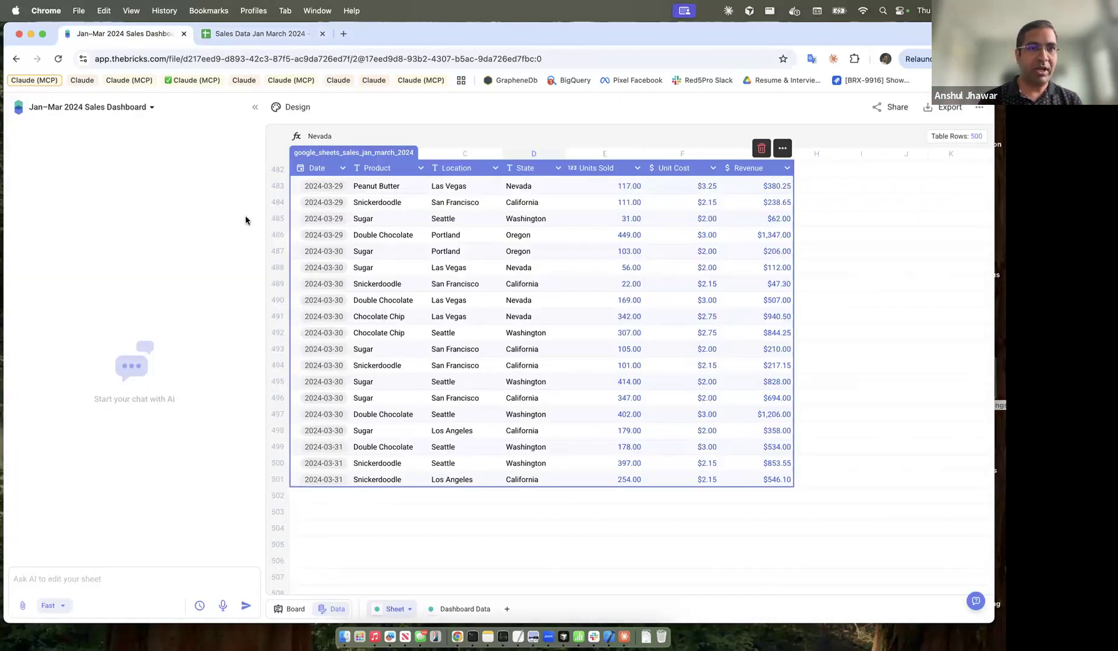
left_click(291, 609)
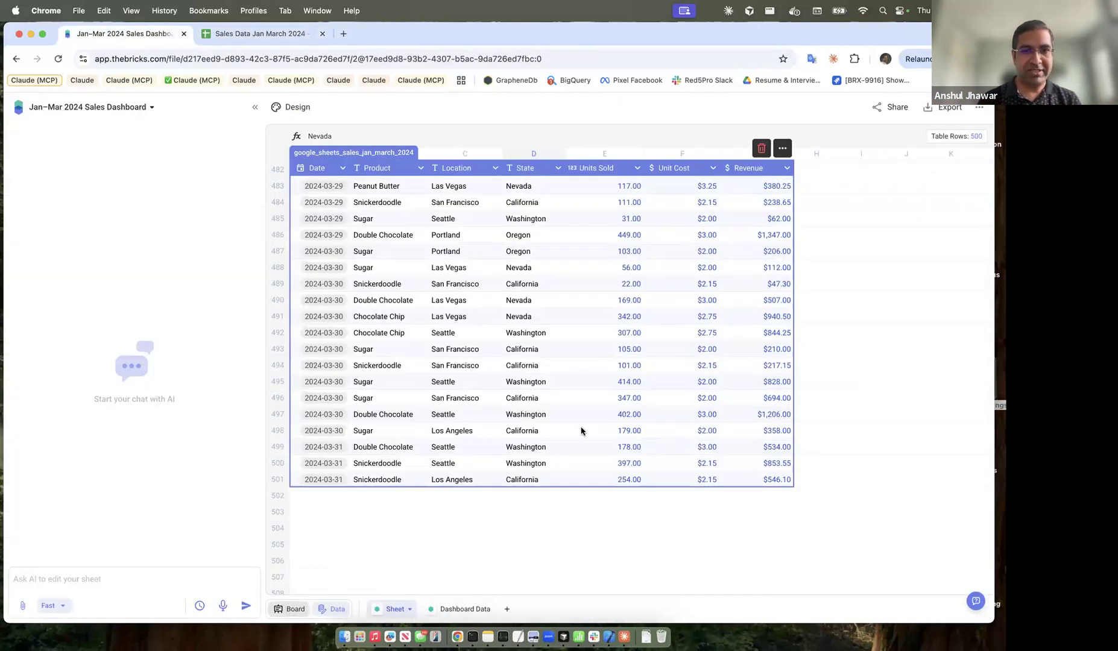
scroll(600, 428, "down", 10)
scroll(602, 436, "down", 2)
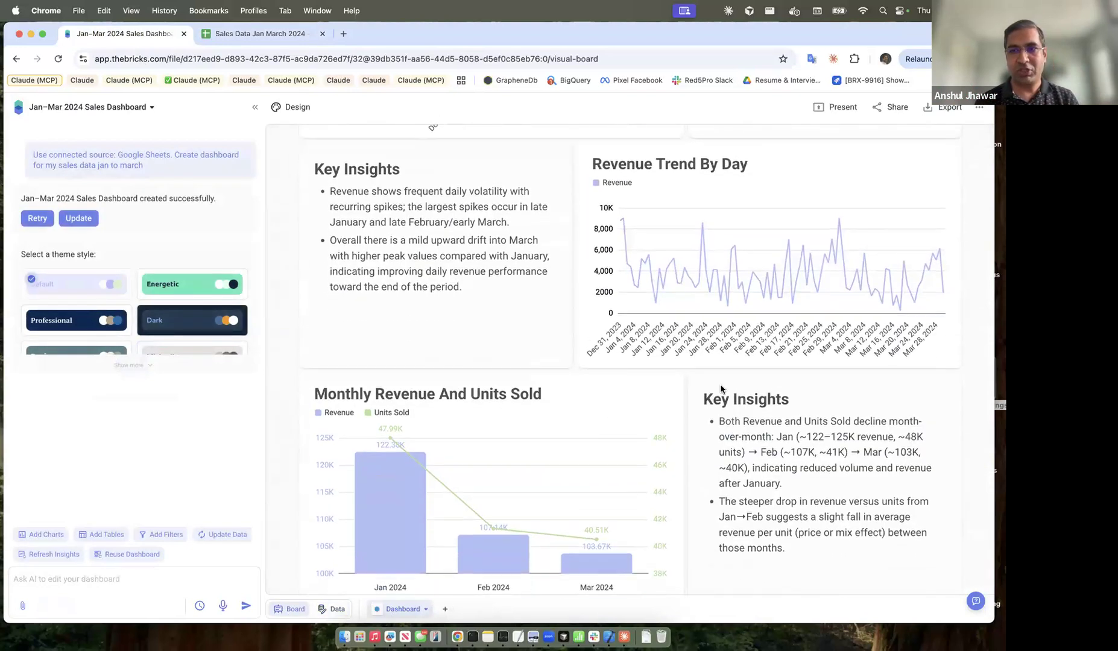
left_click(917, 352)
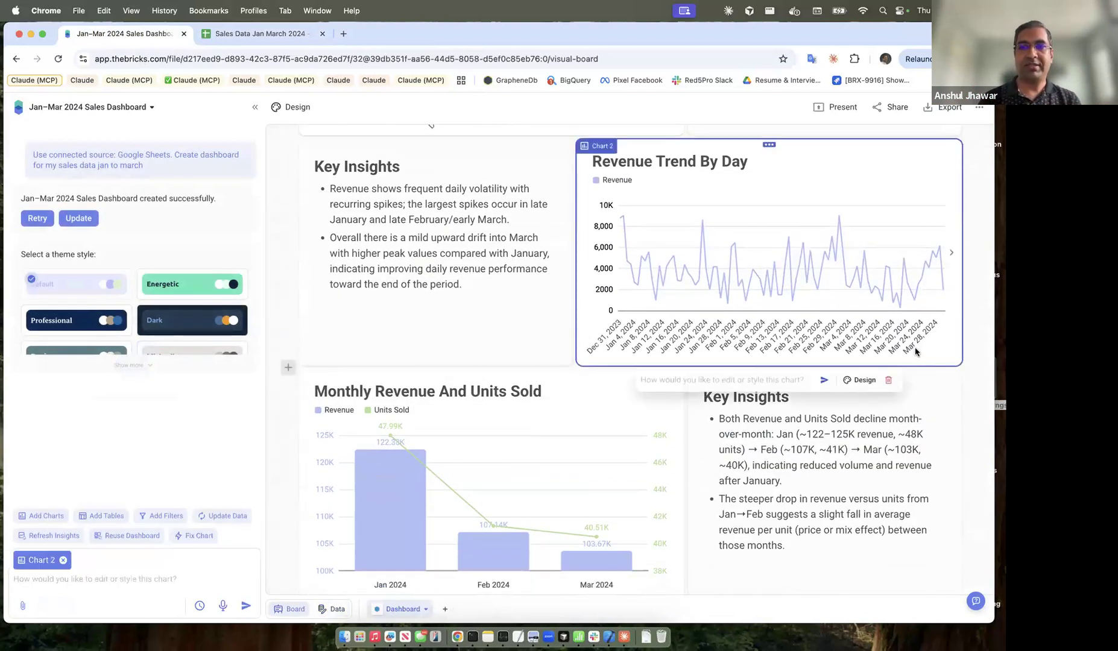
scroll(704, 509, "down", 4)
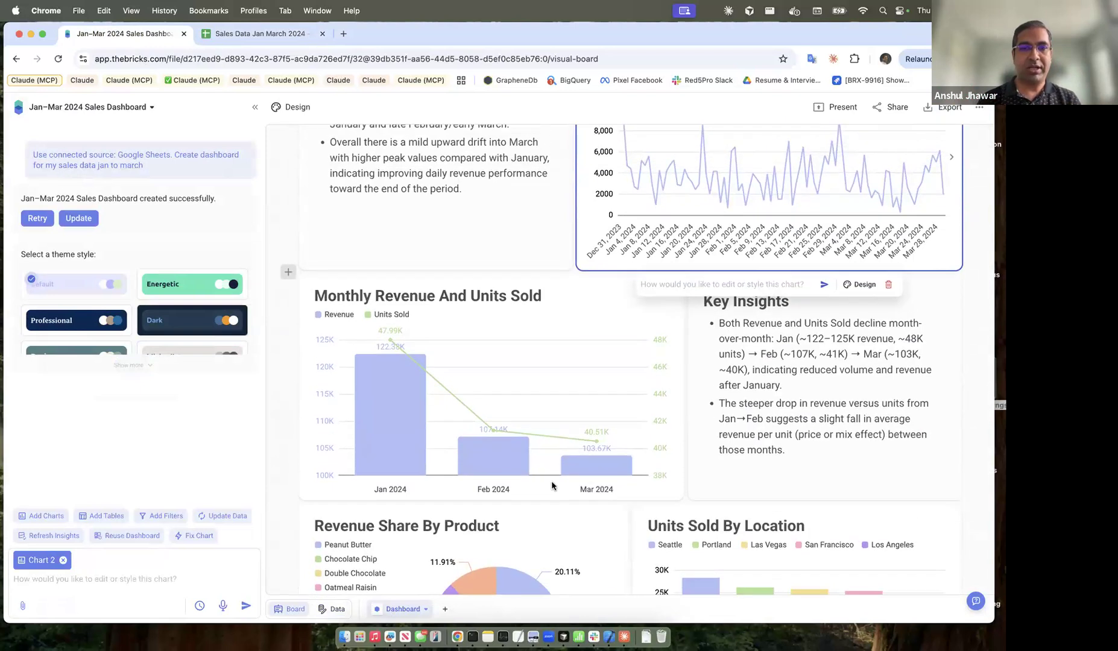
left_click(579, 428)
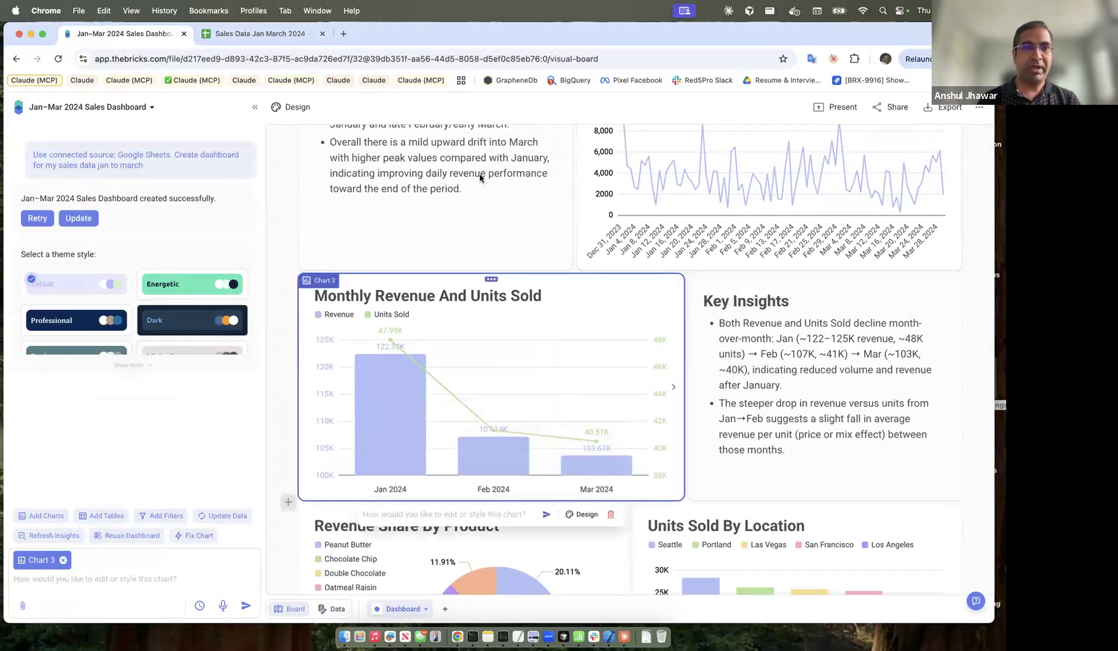
- Copy the April sales rows A2:F101 from the Sales_Data_April_2024 sheet in Google Sheets
left_click(284, 33)
left_click(281, 613)
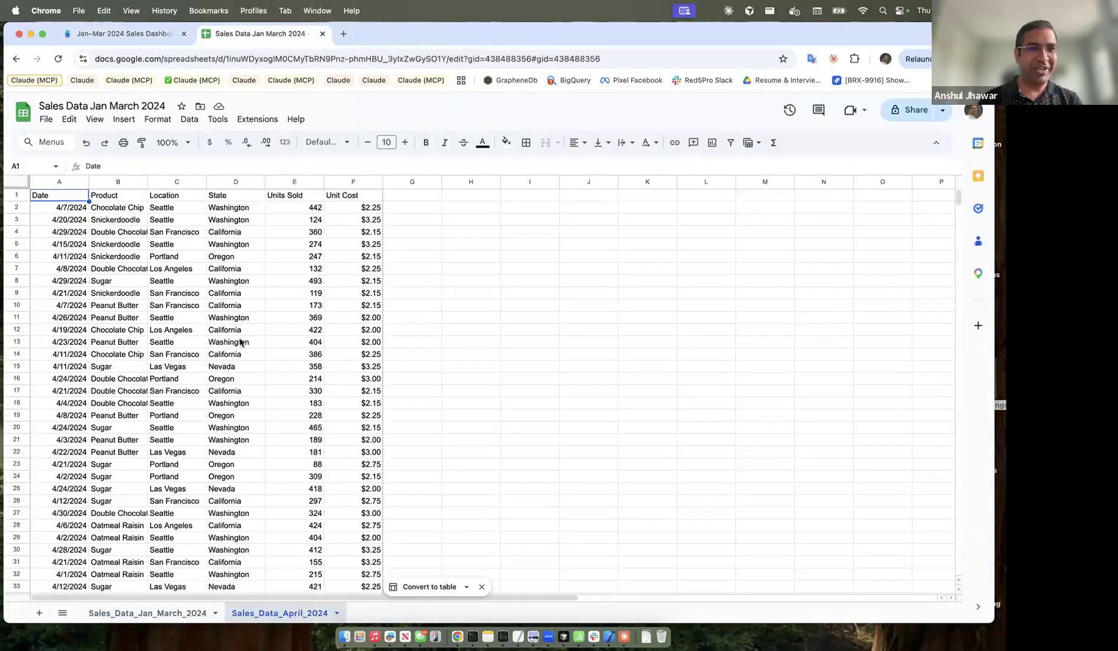
left_click_drag(63, 211, 266, 403)
left_click_drag(322, 493, 347, 460)
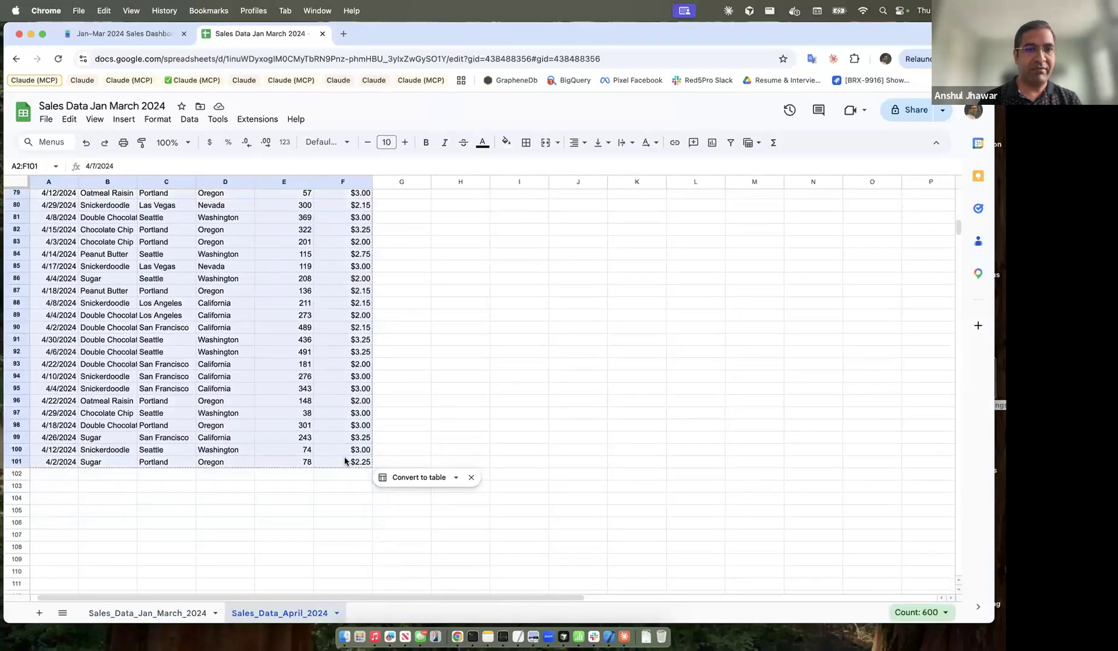
key("super+c")
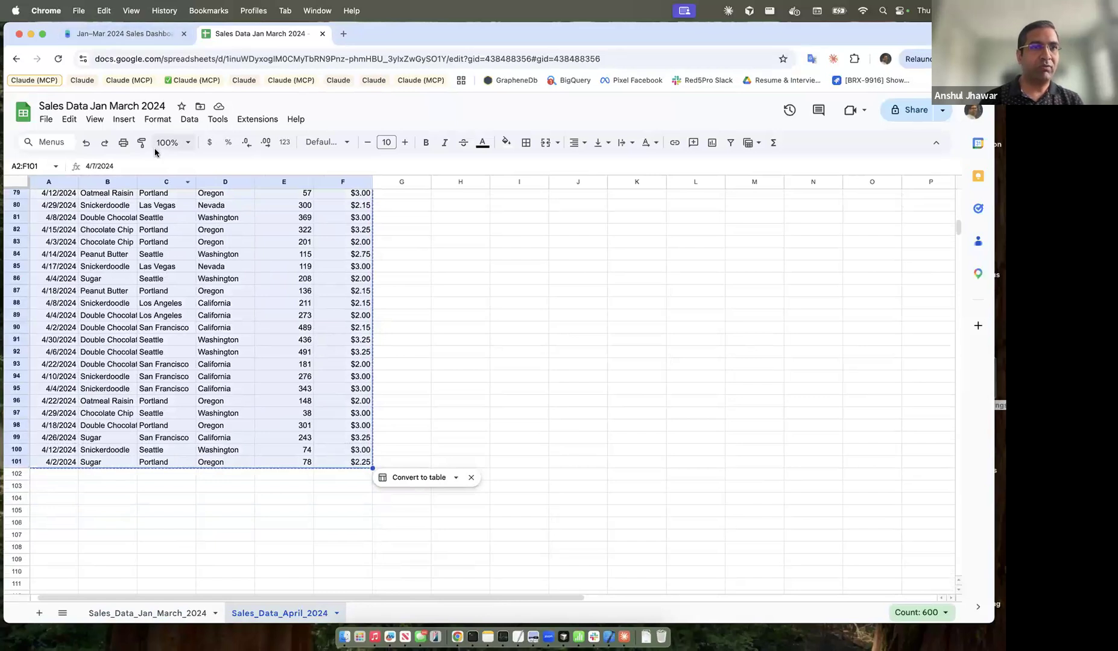
- Paste the copied April rows below the last March row of Sales_Data_Jan_March_2024, starting at cell A502, and review them
left_click(147, 613)
scroll(162, 521, "down", 2)
left_click(67, 450)
key("super+v")
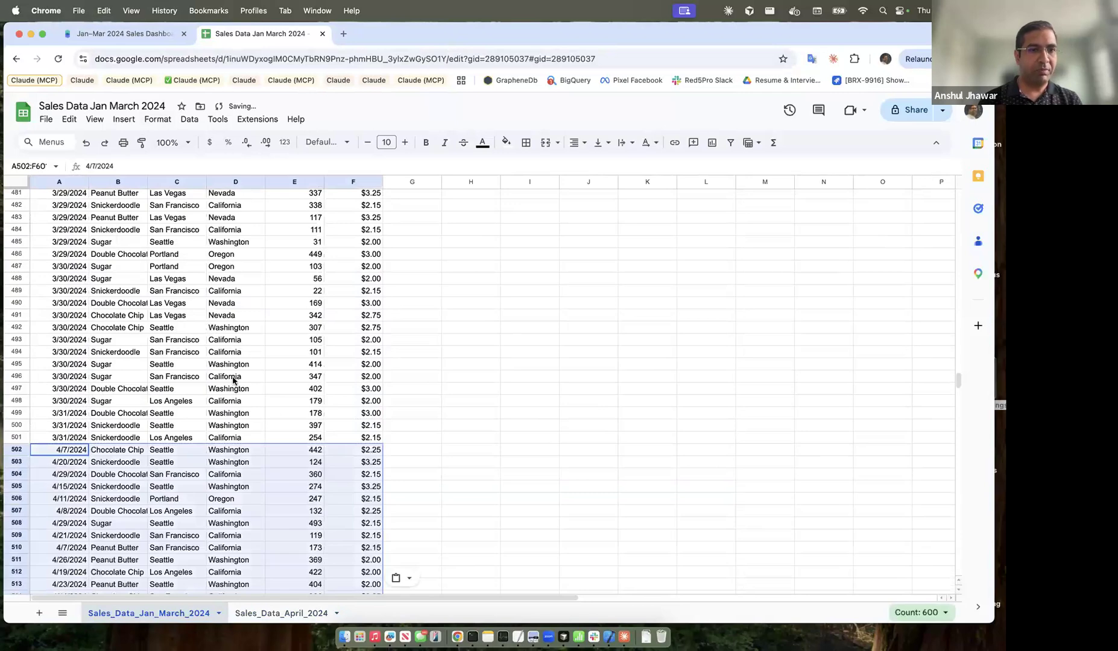
left_click(226, 389)
scroll(229, 483, "down", 14)
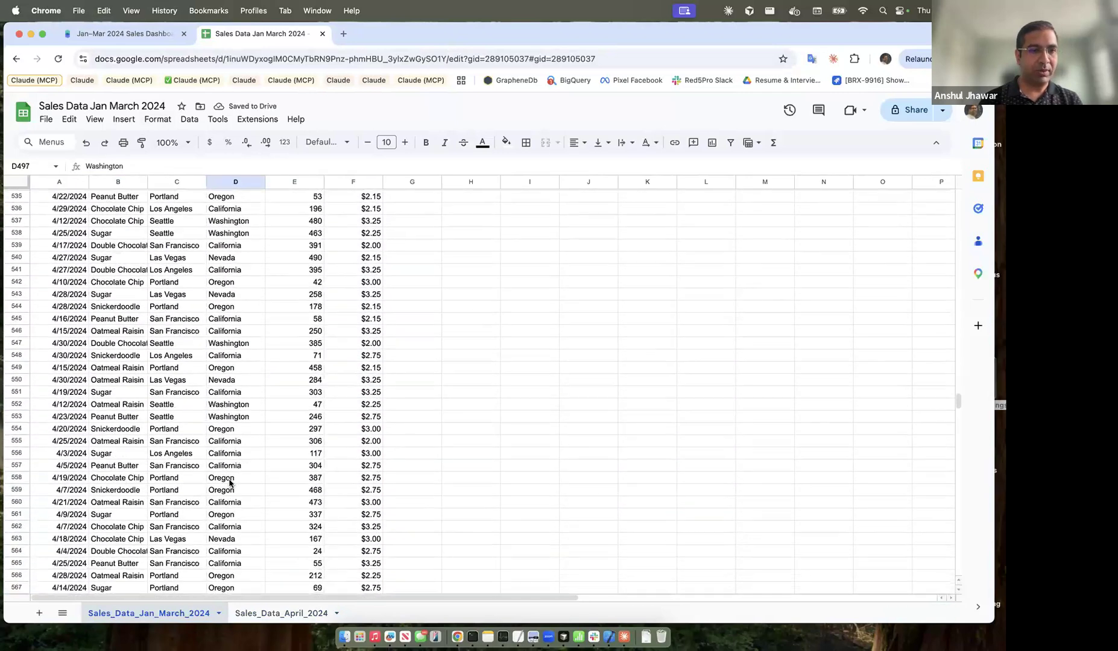
scroll(229, 483, "up", 10)
- Review the dashboard's monthly chart, totals and imported data table in Bricks, and return to the dashboard board
left_click(142, 34)
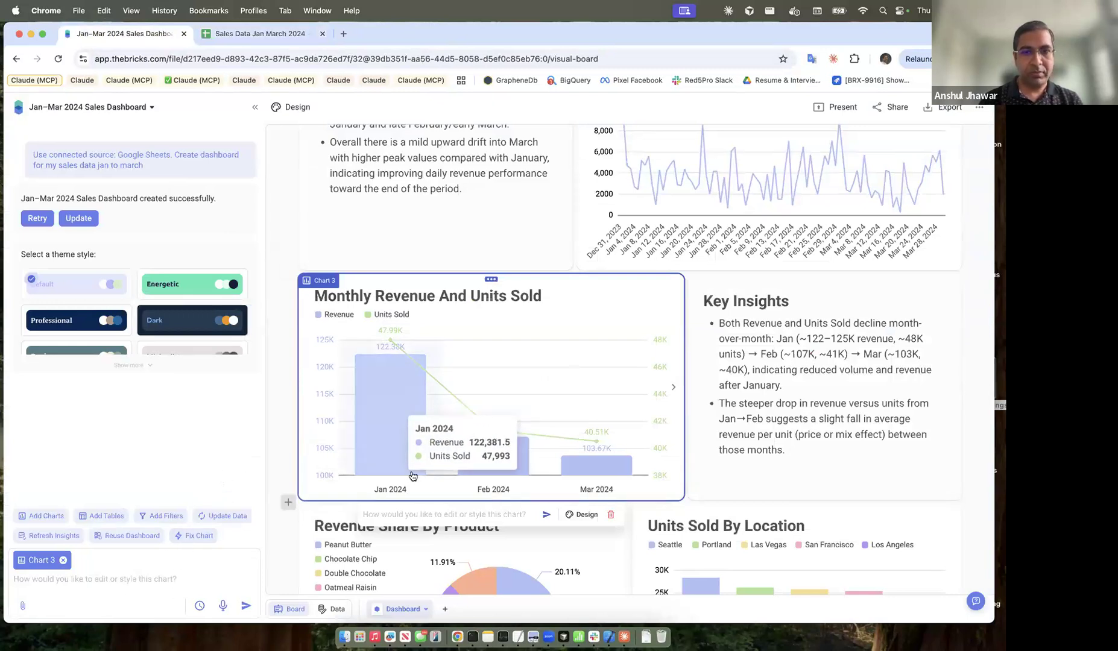
scroll(568, 294, "up", 15)
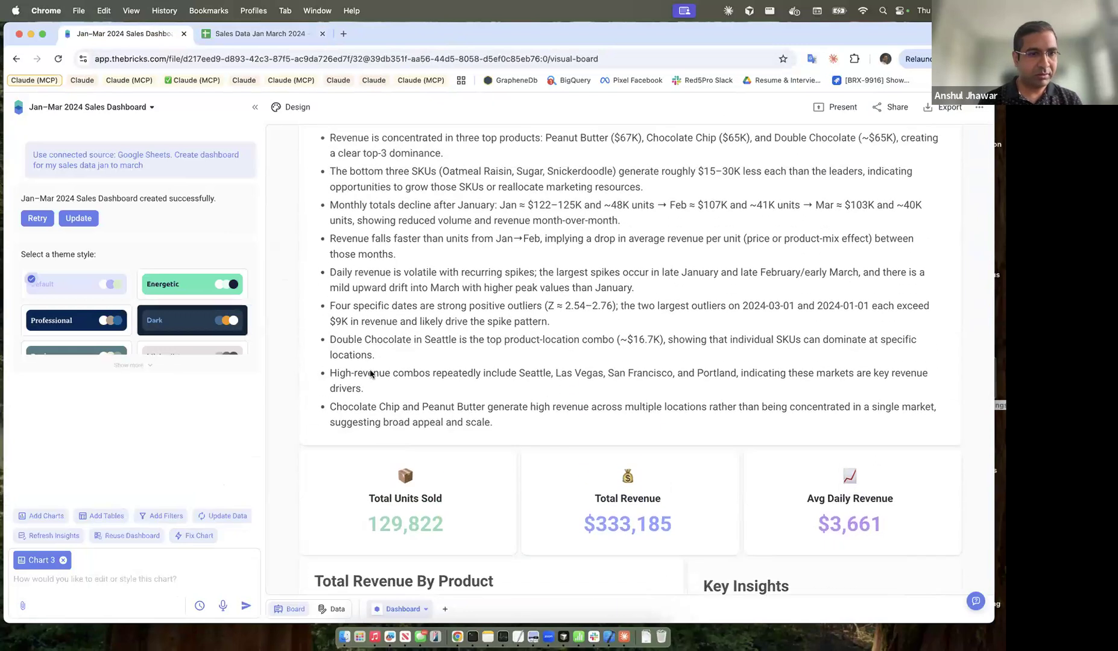
left_click(338, 609)
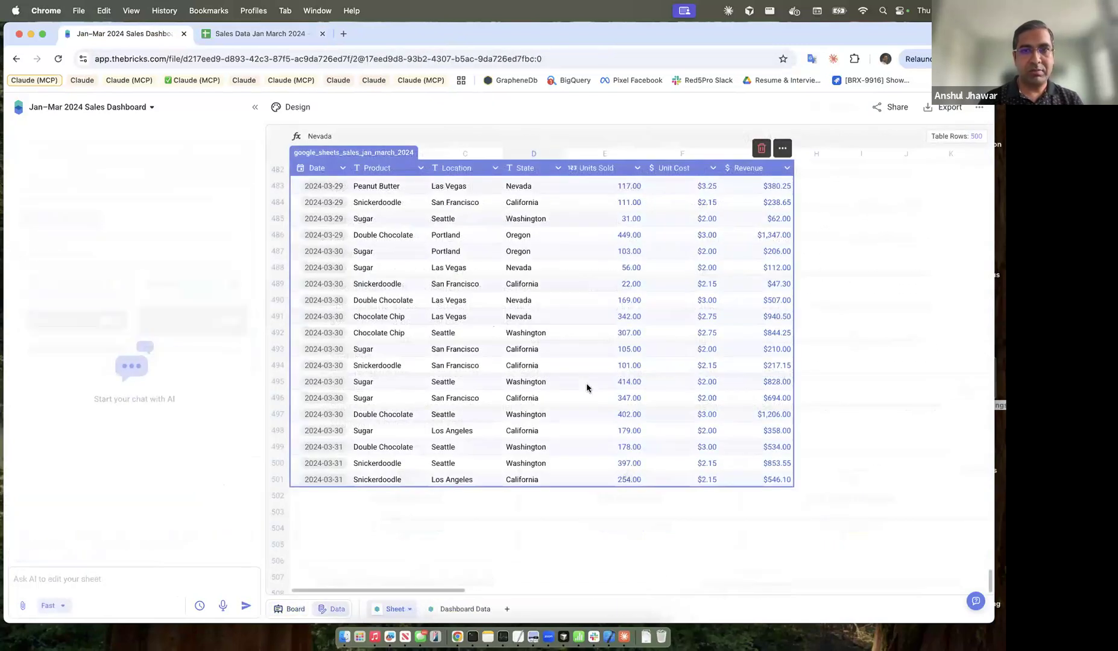
scroll(610, 321, "up", 20)
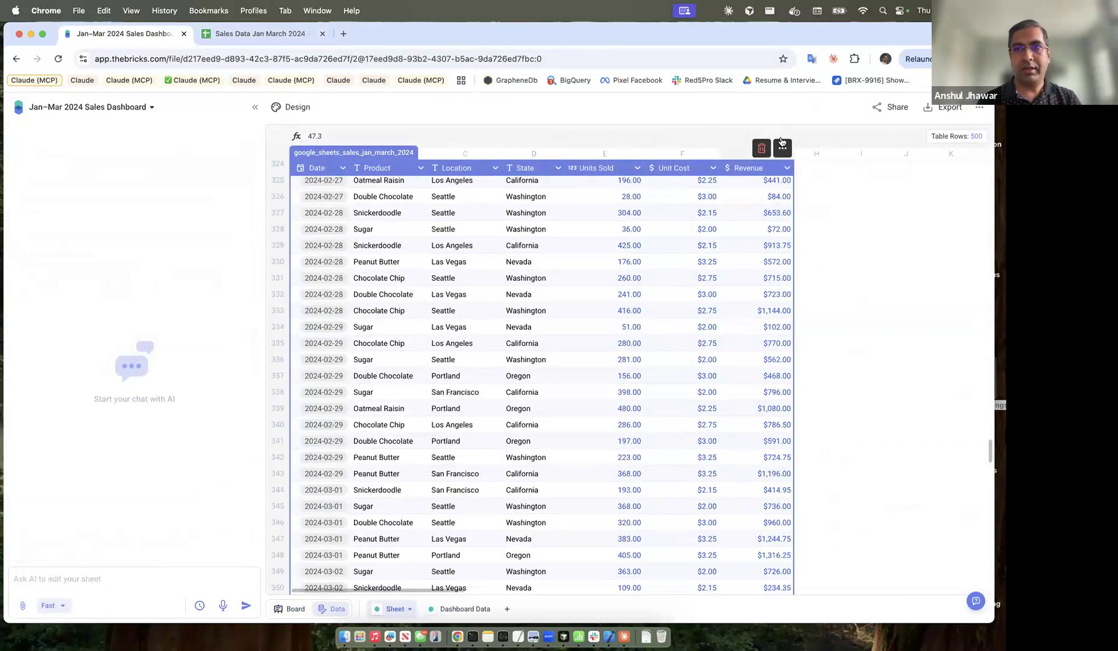
left_click(774, 147)
left_click(636, 408)
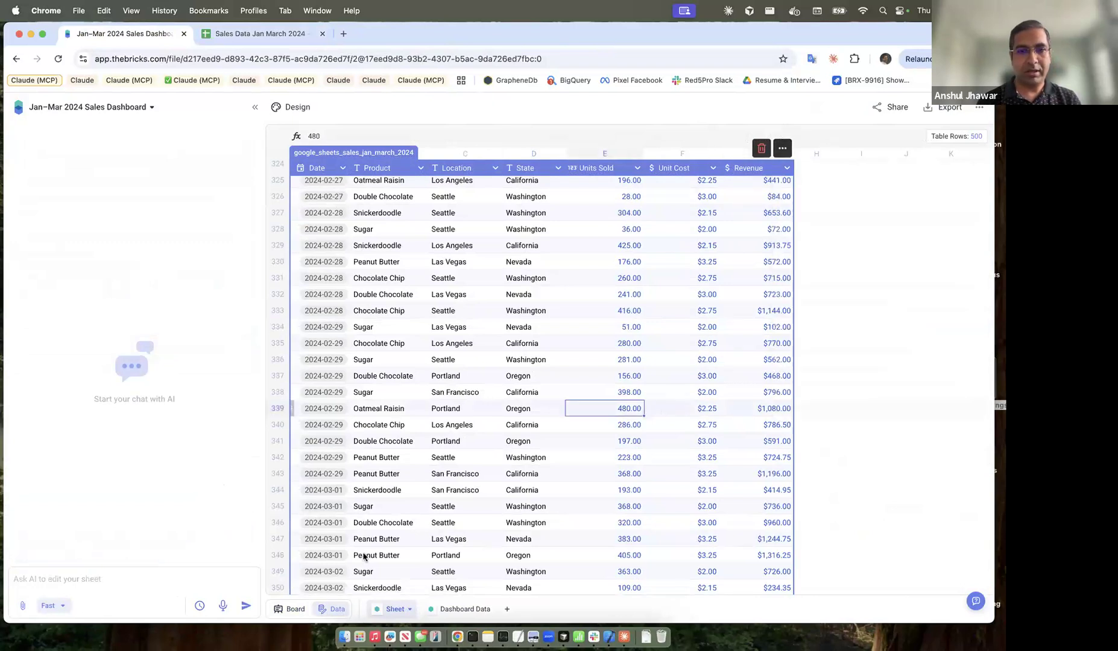
left_click(295, 609)
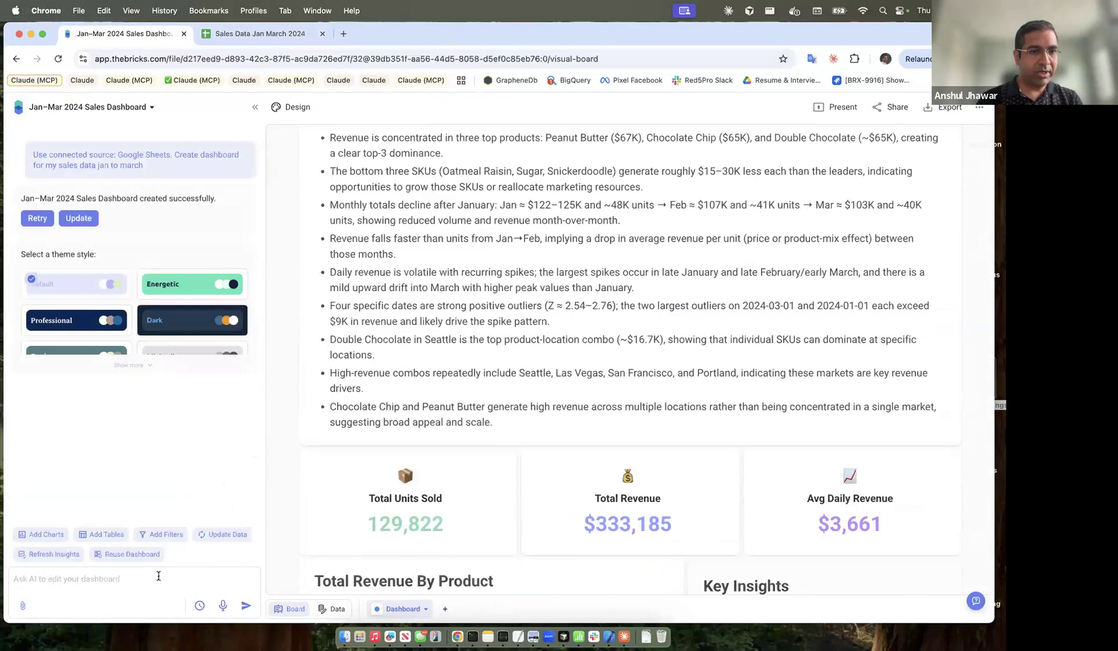
- Ask the AI assistant to "Refresh my dashboard with new updated data"
type("Ref")
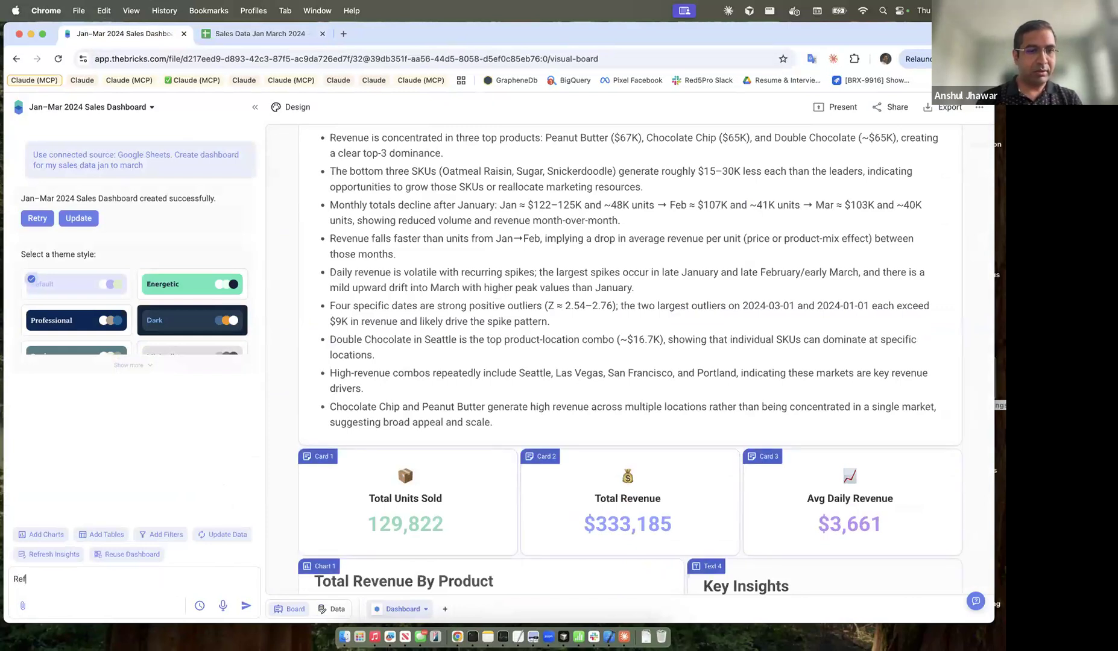
type("resh my dashboard")
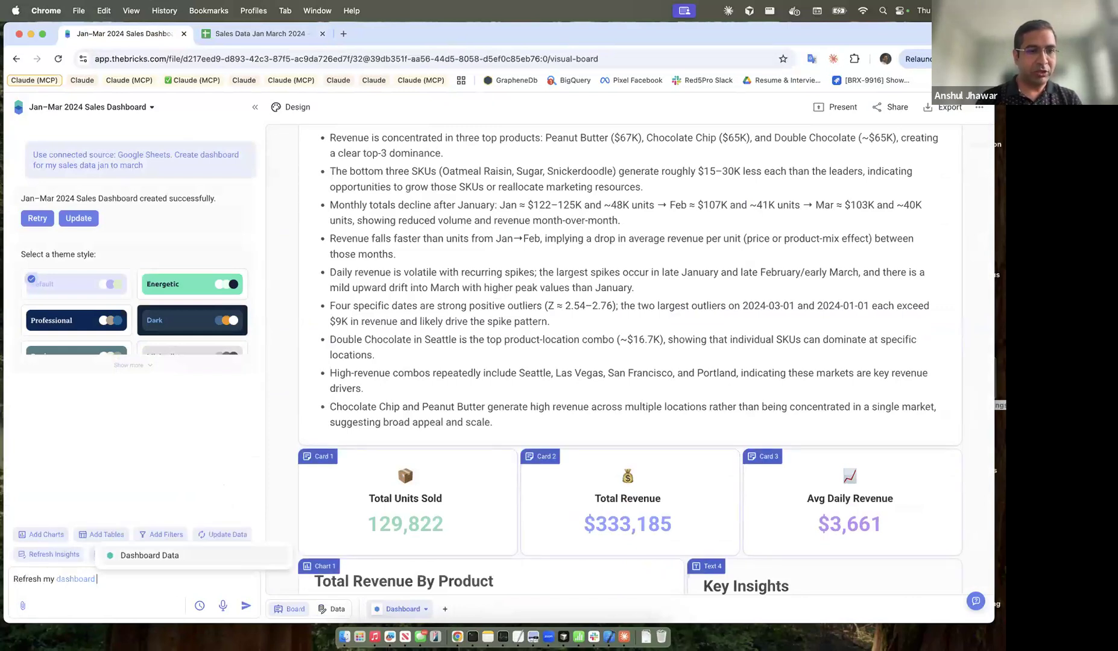
type(" with new updated data")
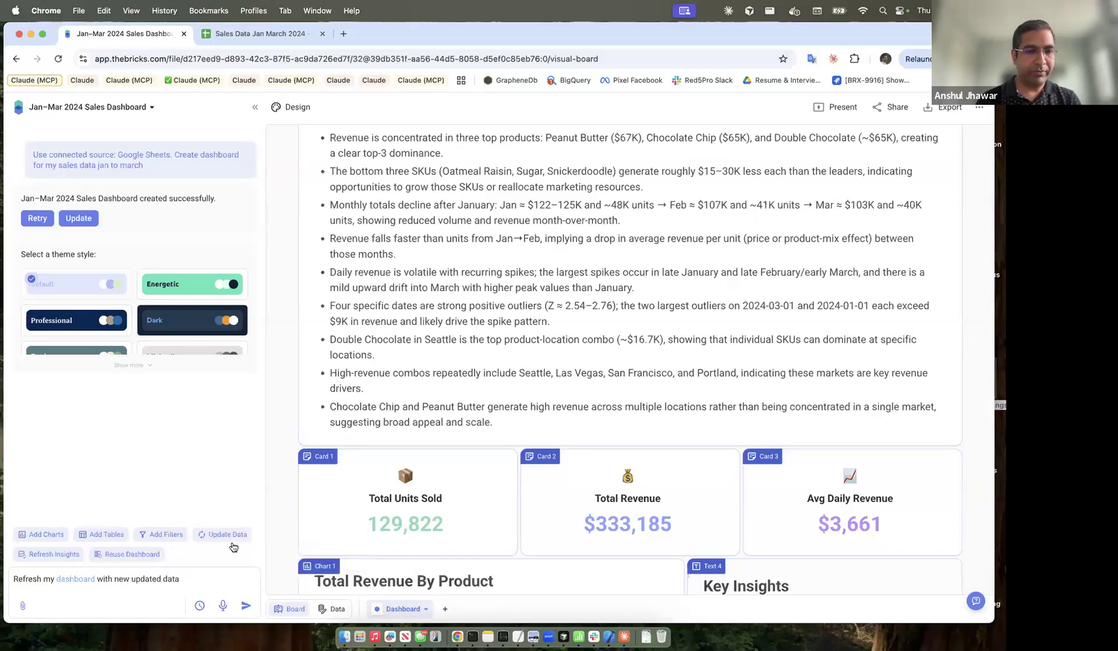
left_click(245, 608)
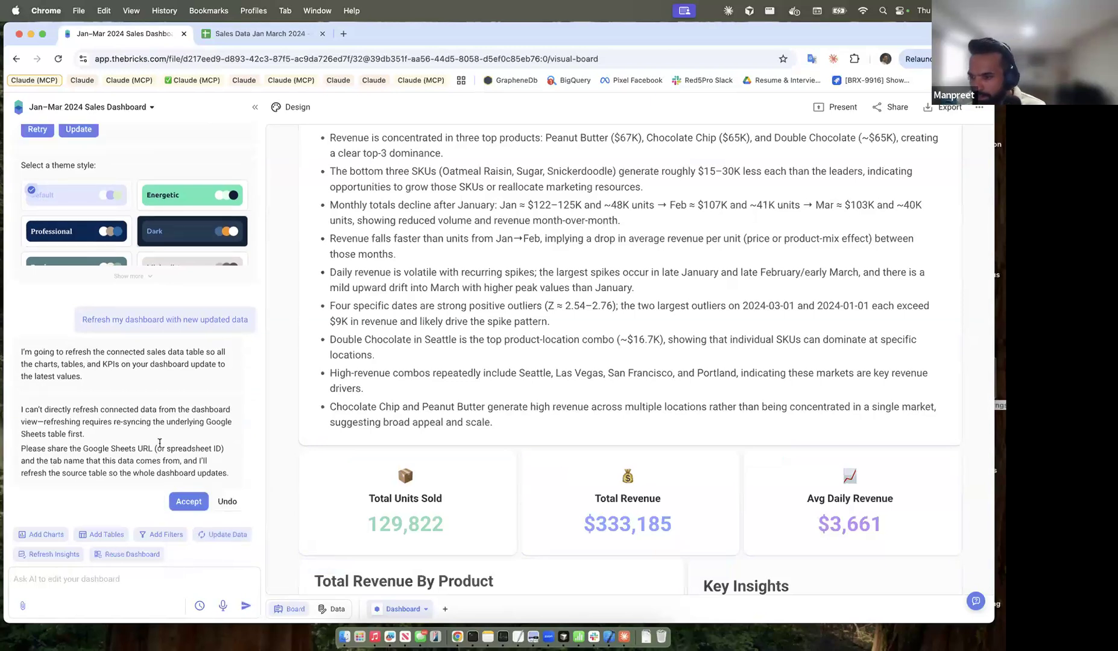
- In the dashboard's data sheet, ask the AI "Can u update this data" together with the URL of the Sales Data Jan March 2024 Google Sheet
left_click(335, 609)
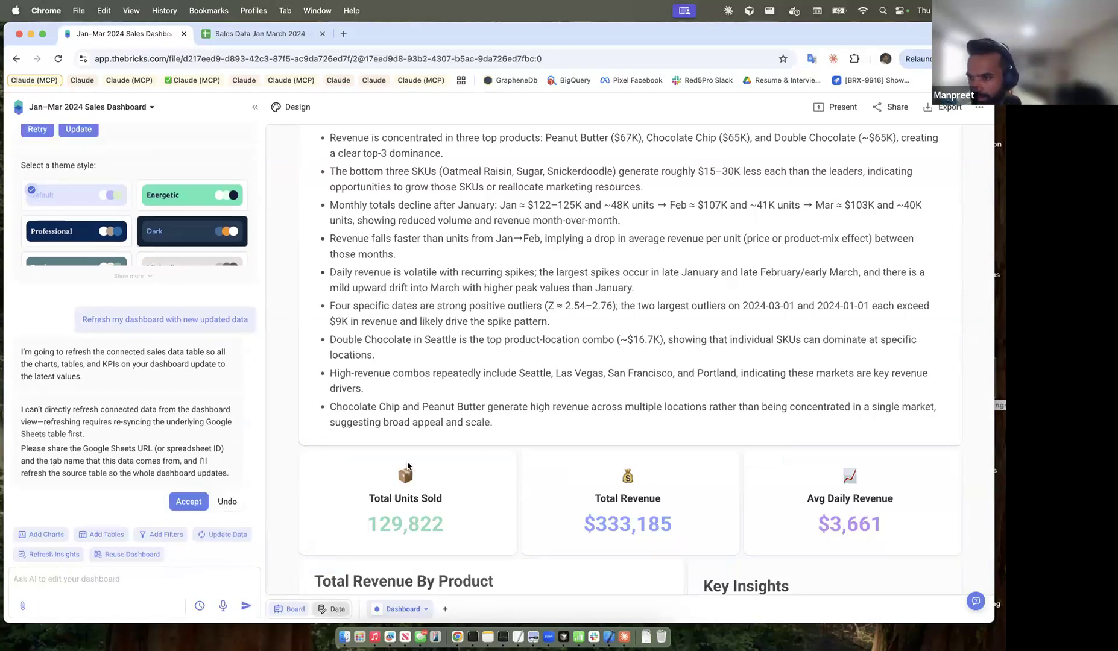
left_click(214, 580)
type("Can u update this data")
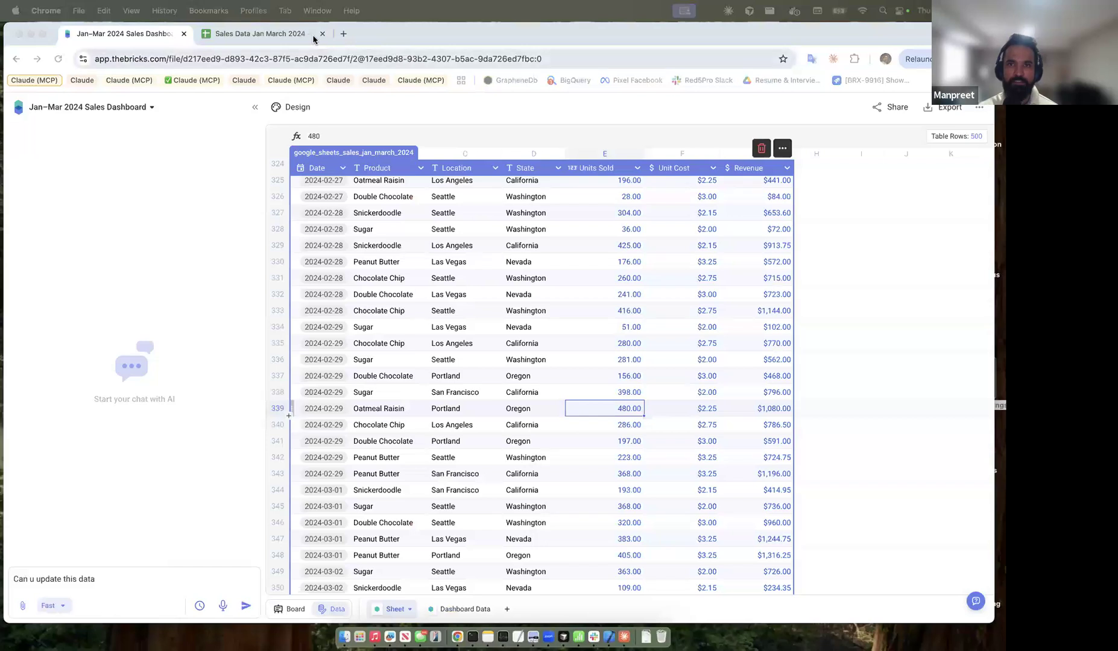
left_click(260, 33)
left_click(139, 35)
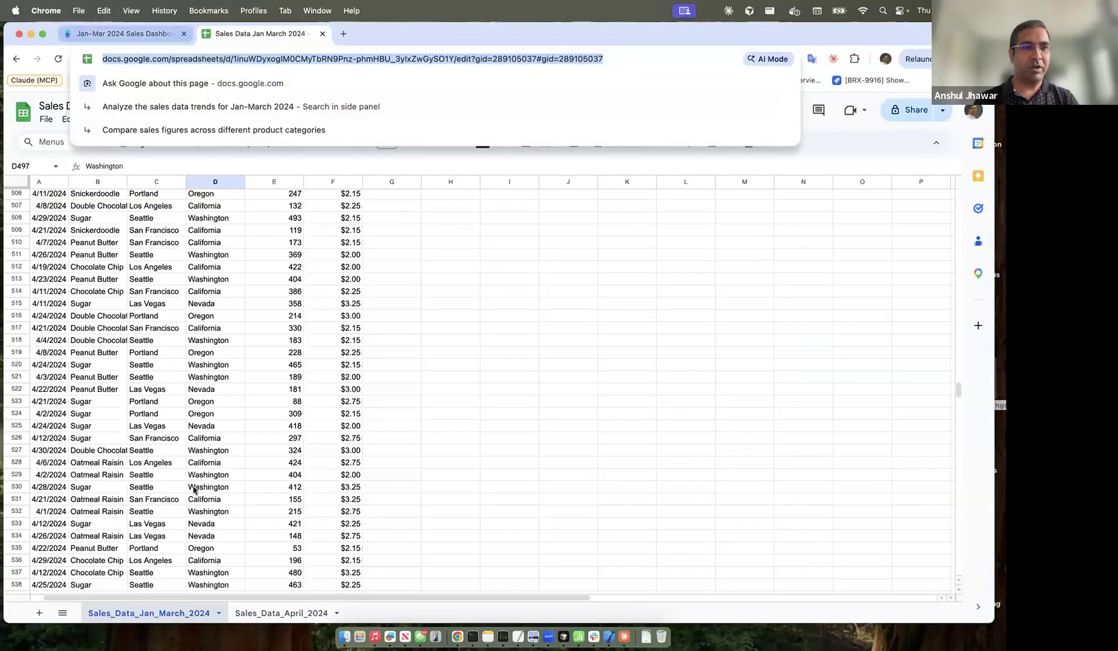
key("super+v")
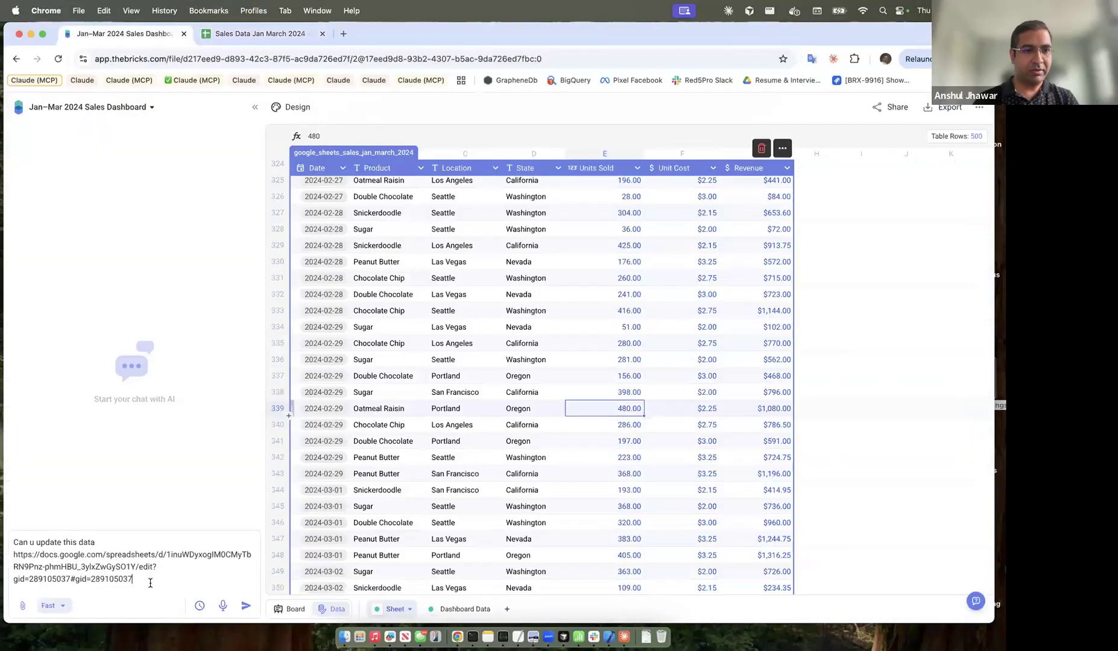
left_click(246, 607)
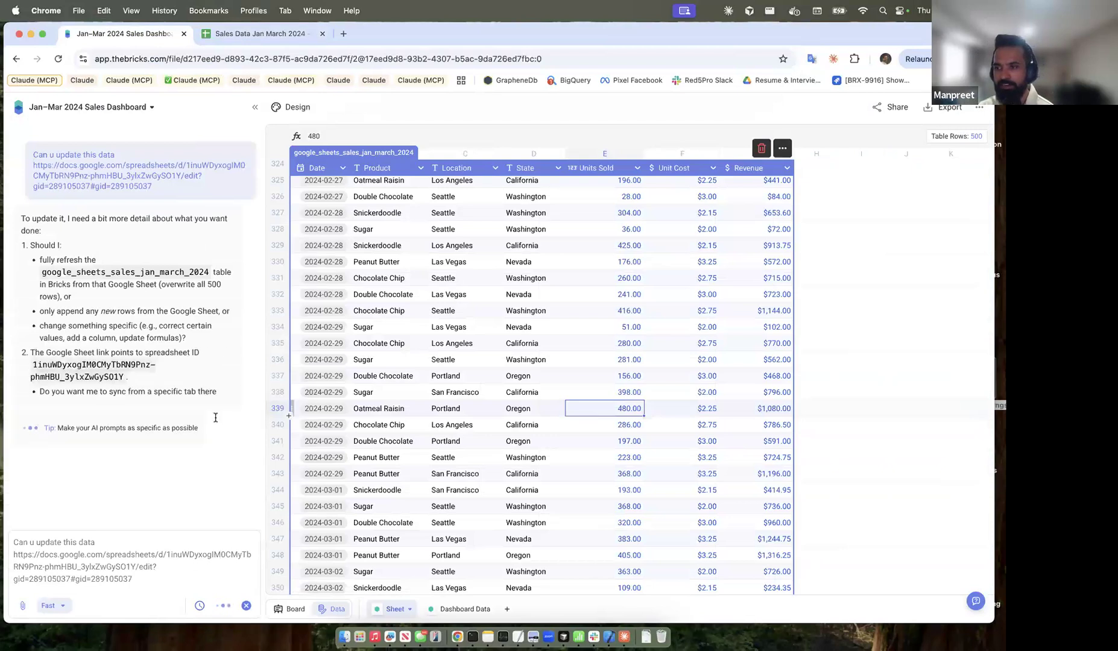
- Answer the AI's follow-up question about the update type with "full refresh"
left_click(151, 576)
type("full refresh")
key("Return")
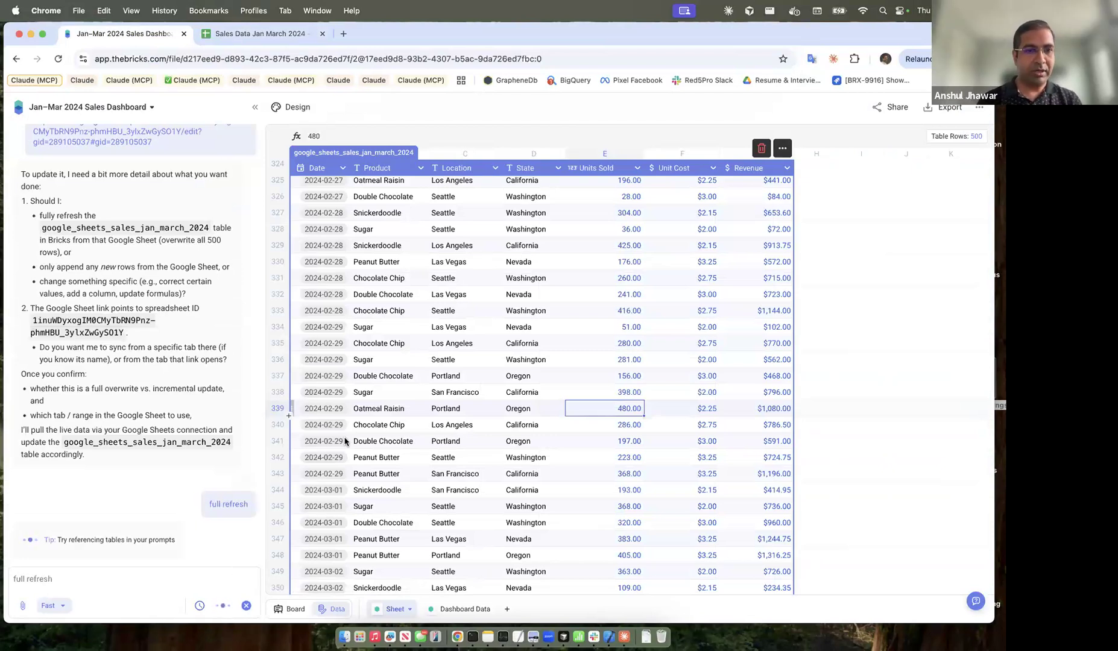
scroll(450, 549, "down", 1)
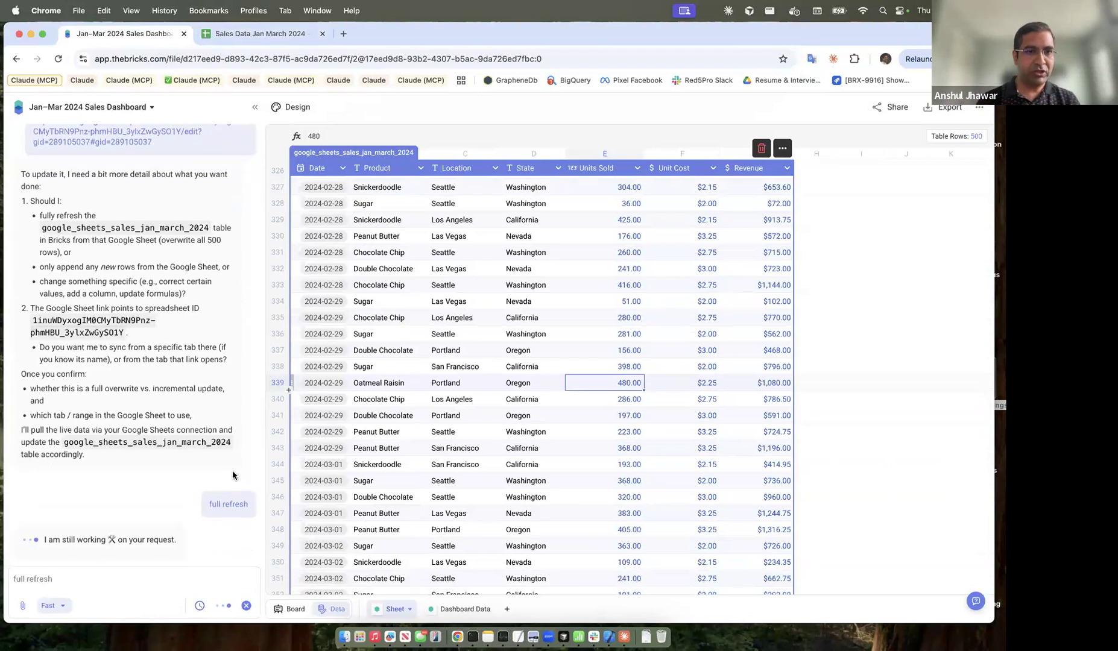
- Inspect the Dashboard Data tables and view the source data behind Top10_ProductLocation_ByRevenue
left_click(456, 609)
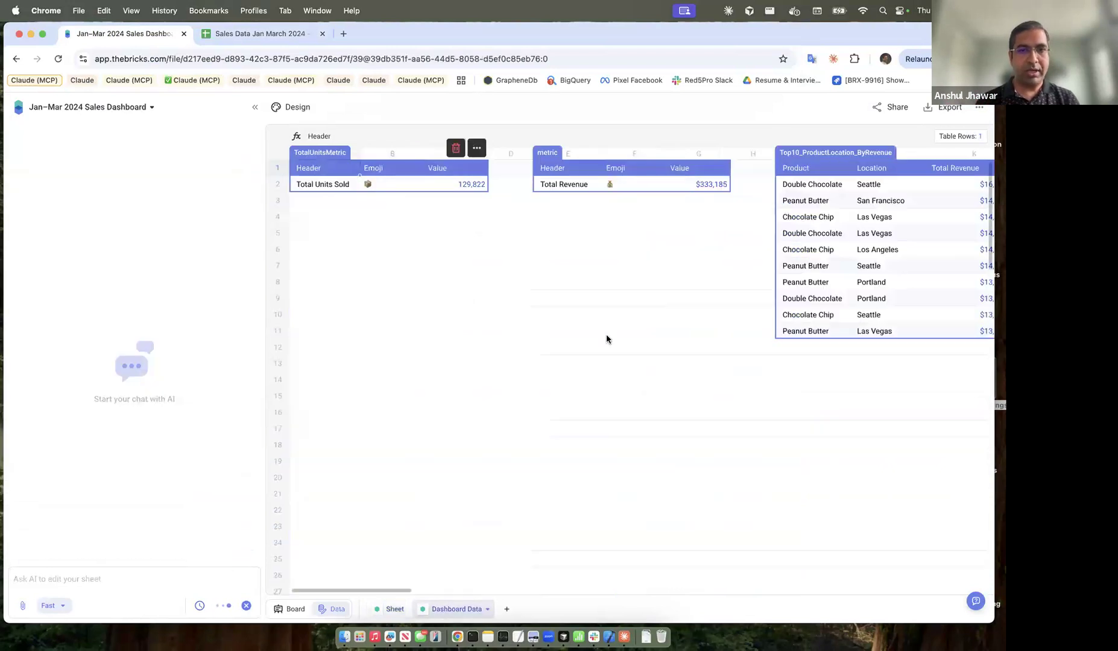
left_click(732, 319)
scroll(656, 343, "right", 10)
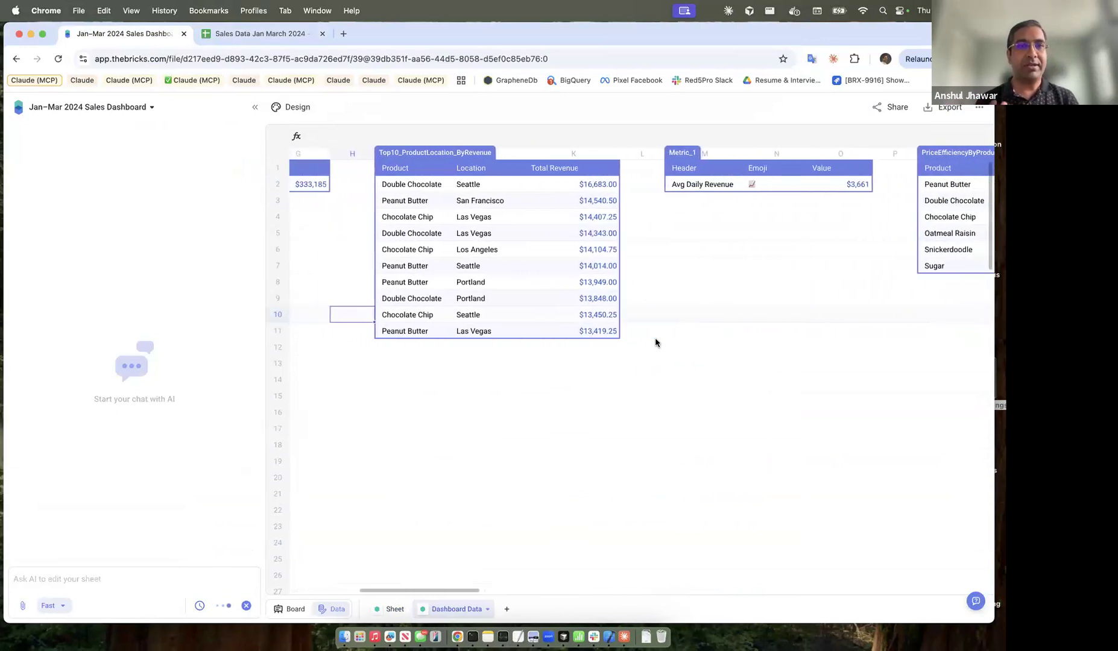
left_click(497, 249)
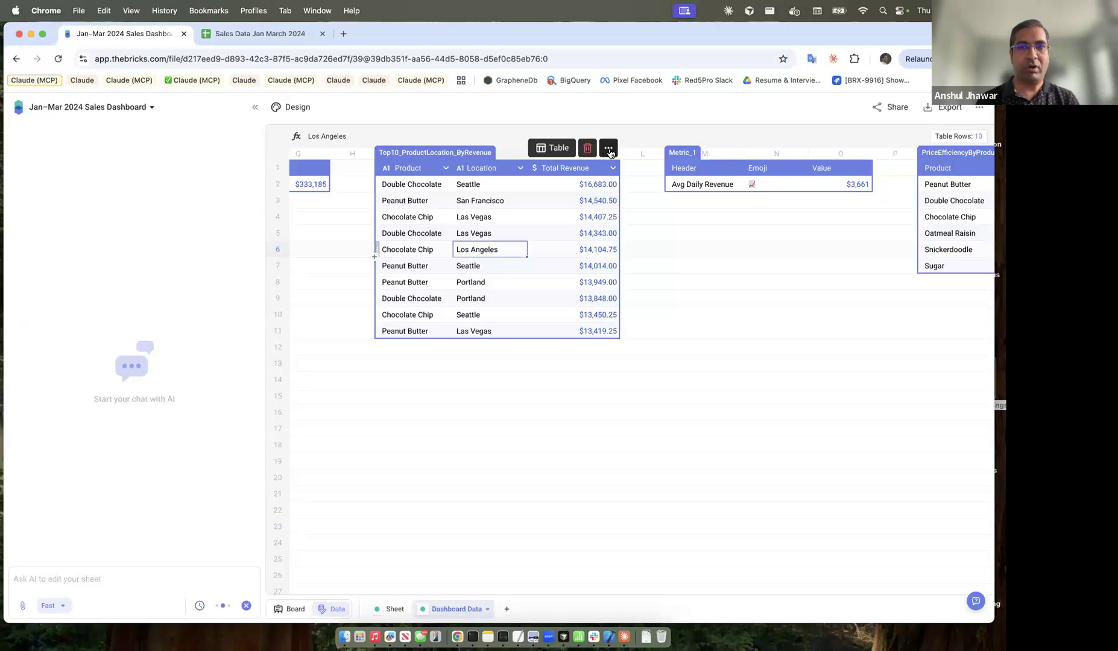
left_click(608, 149)
mouse_move(674, 180)
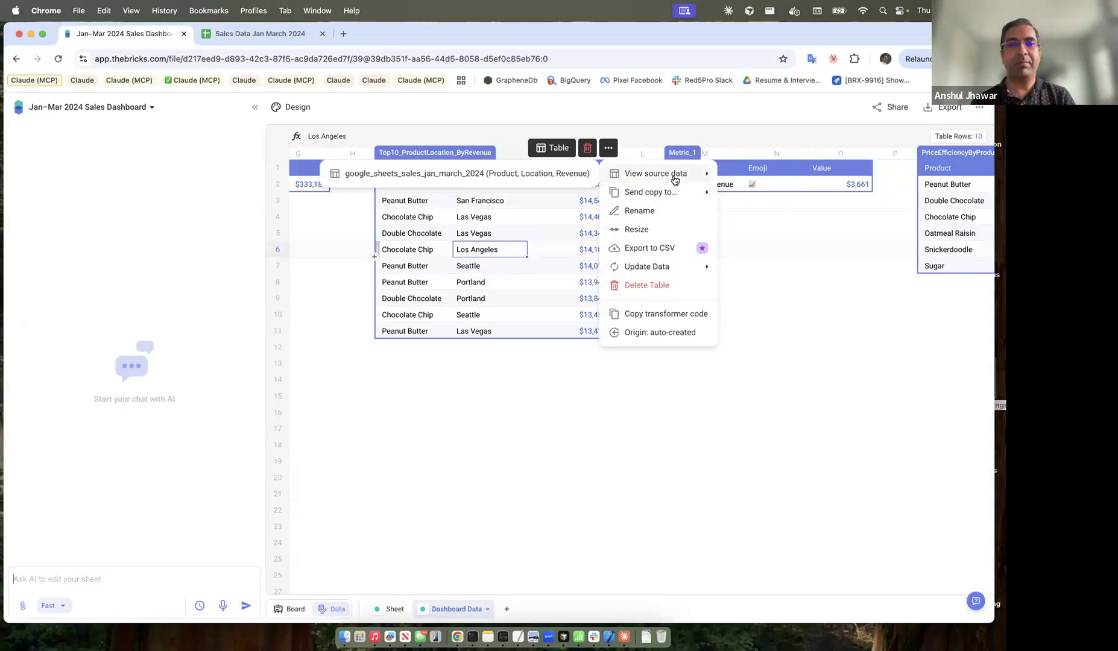
left_click(562, 173)
left_click(637, 255)
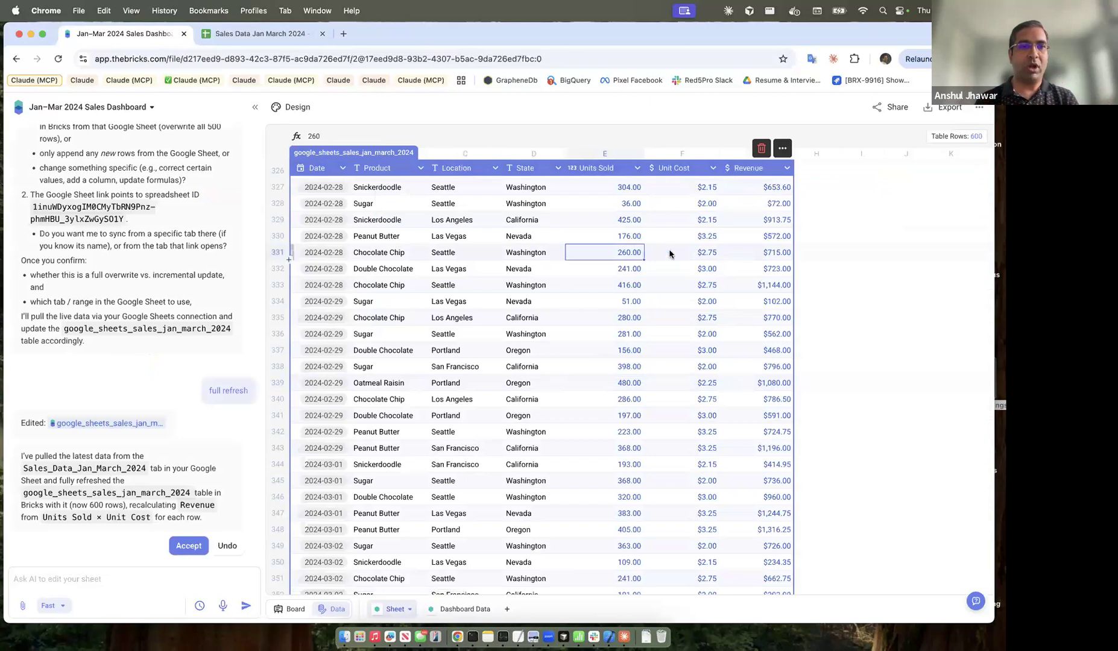
scroll(641, 328, "up", 1)
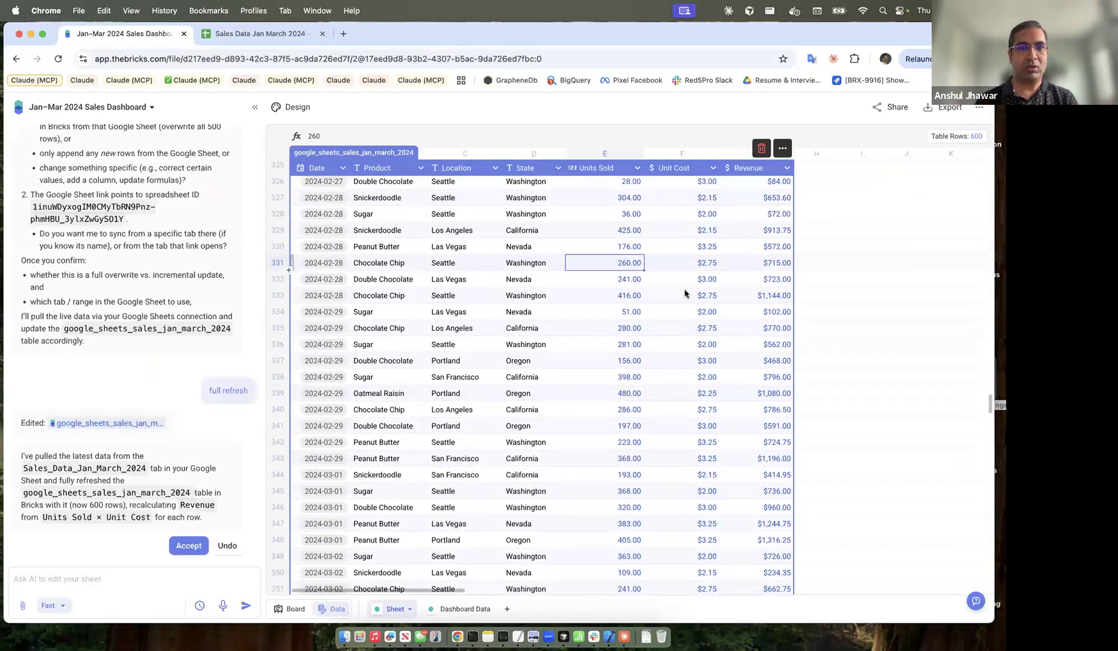
scroll(644, 405, "down", 2)
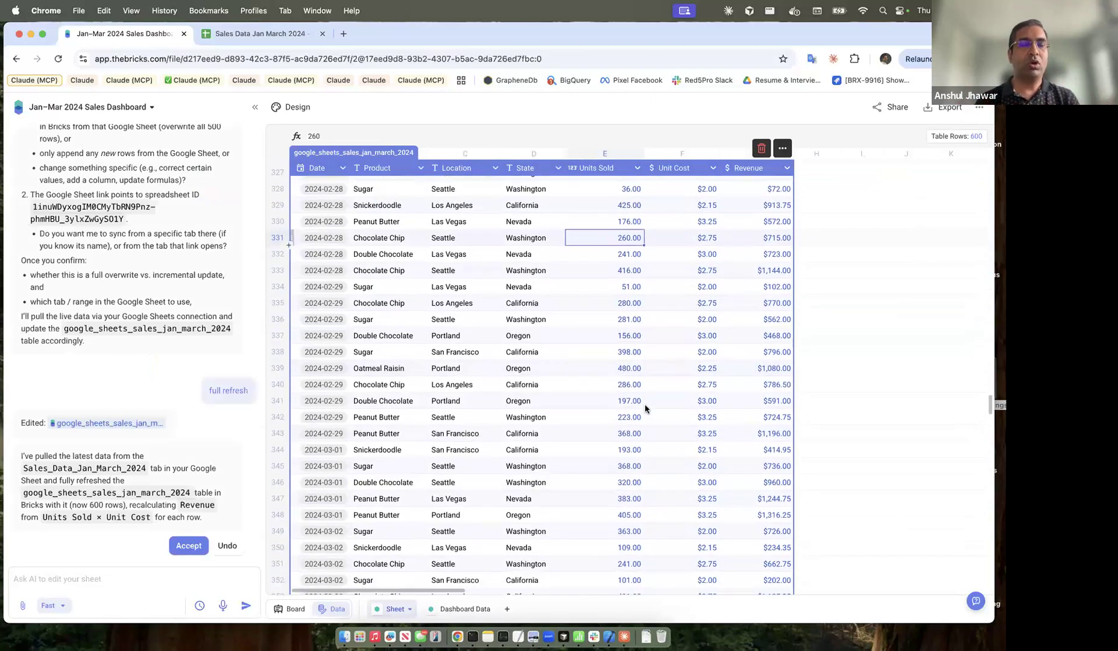
- Browse the remaining summary tables in Dashboard Data, up to Daily_Units_Sold_By_Product
left_click(461, 609)
left_click(784, 351)
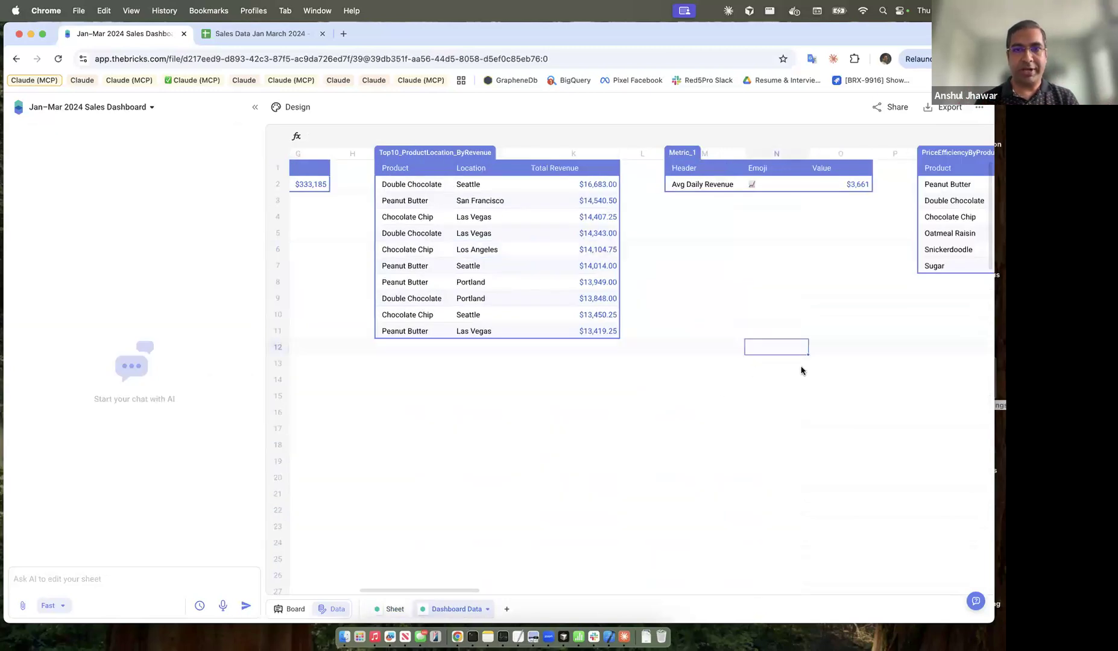
scroll(801, 369, "right", 10)
scroll(800, 370, "right", 7)
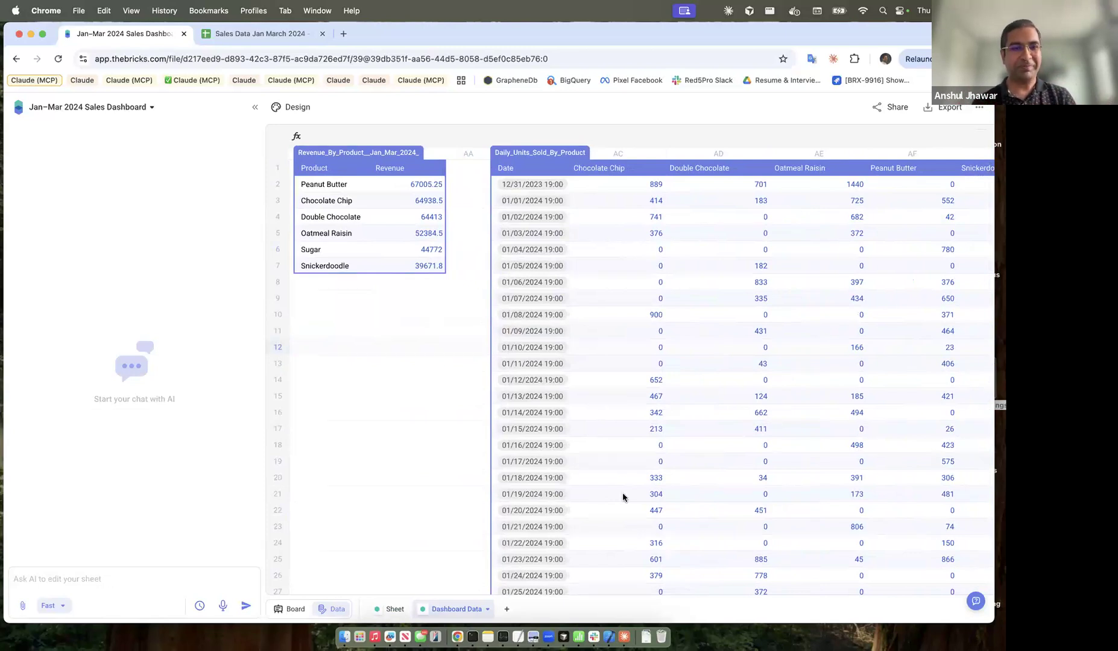
- Check the end of the google_sheets_sales_jan_march_2024 table for the April rows, and return to the dashboard board
left_click(387, 612)
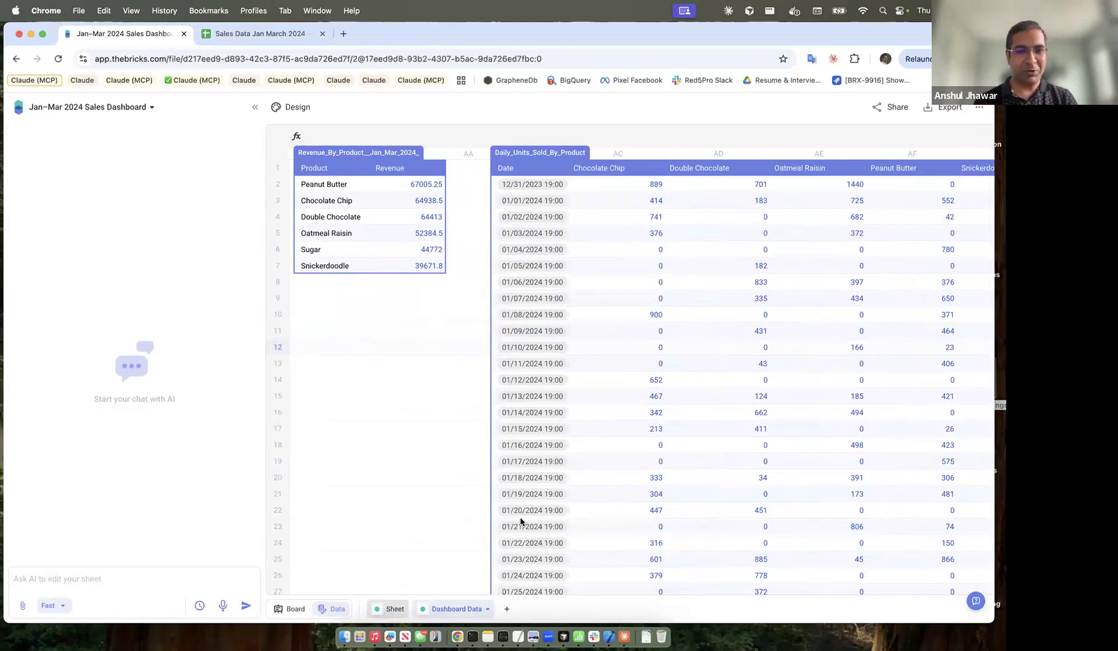
scroll(523, 471, "up", 3)
scroll(523, 475, "down", 15)
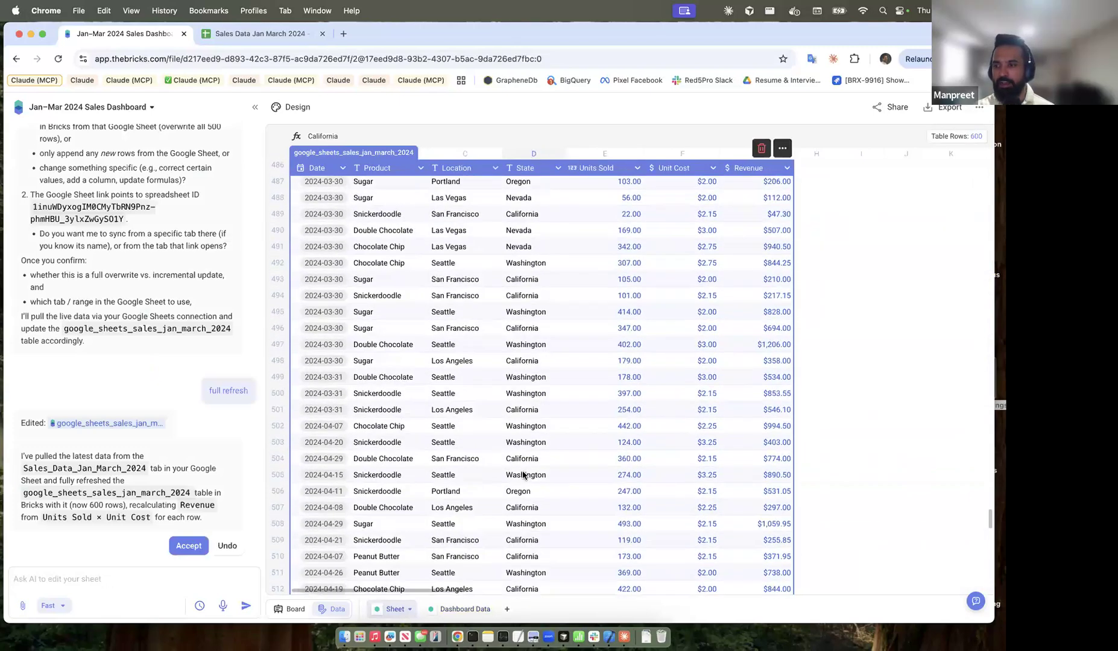
scroll(523, 475, "down", 5)
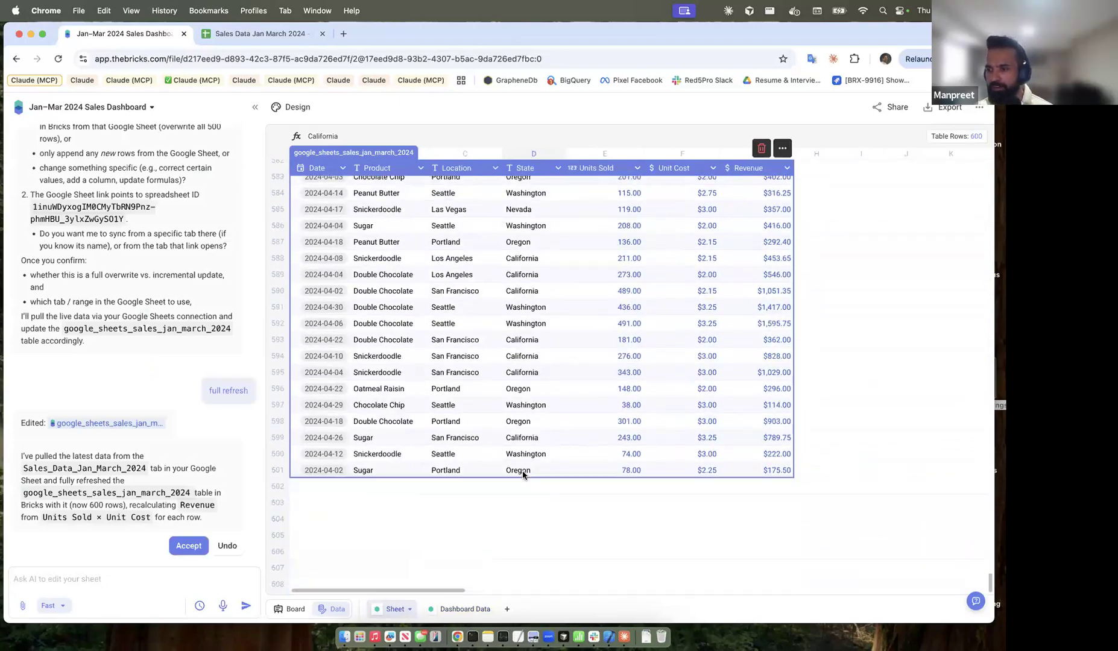
scroll(534, 465, "down", 2)
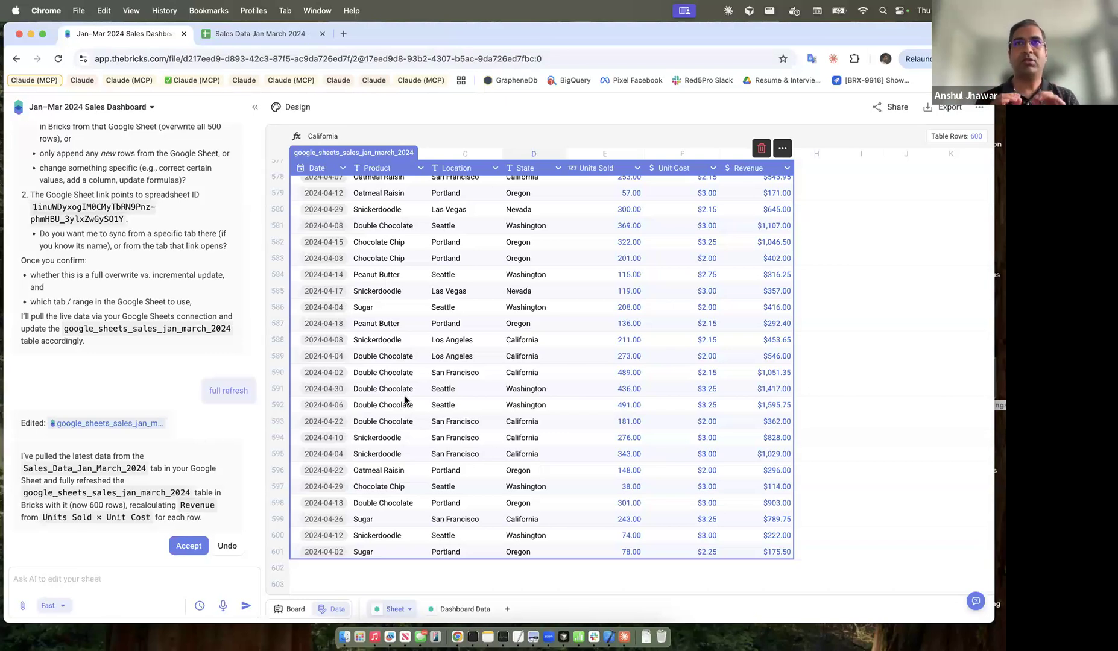
left_click(398, 425)
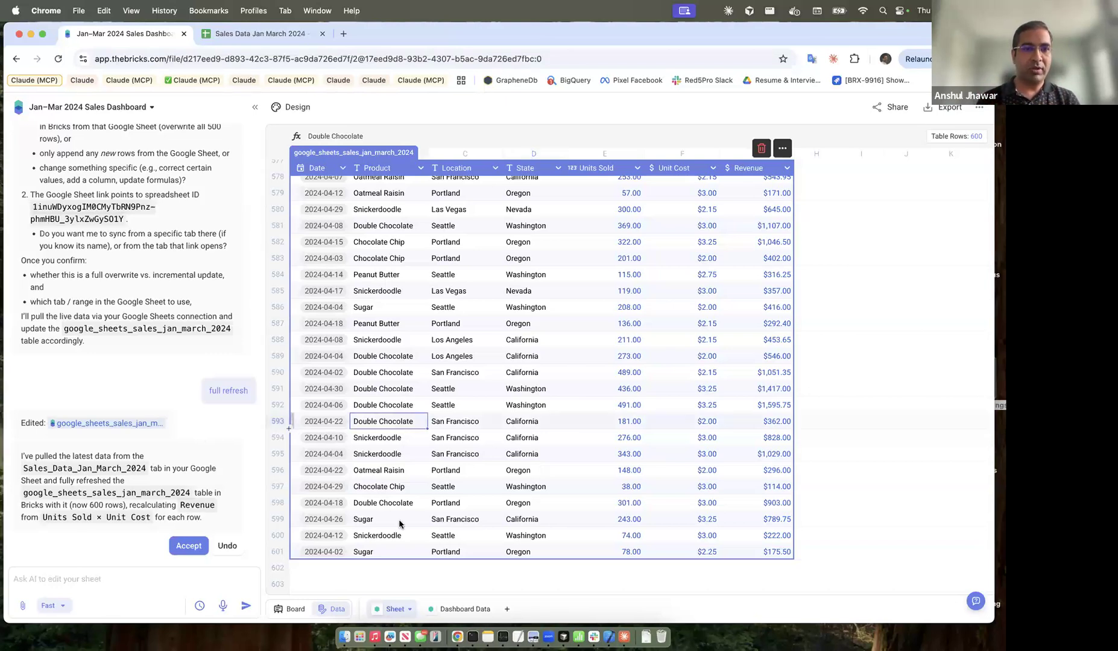
scroll(430, 416, "up", 3)
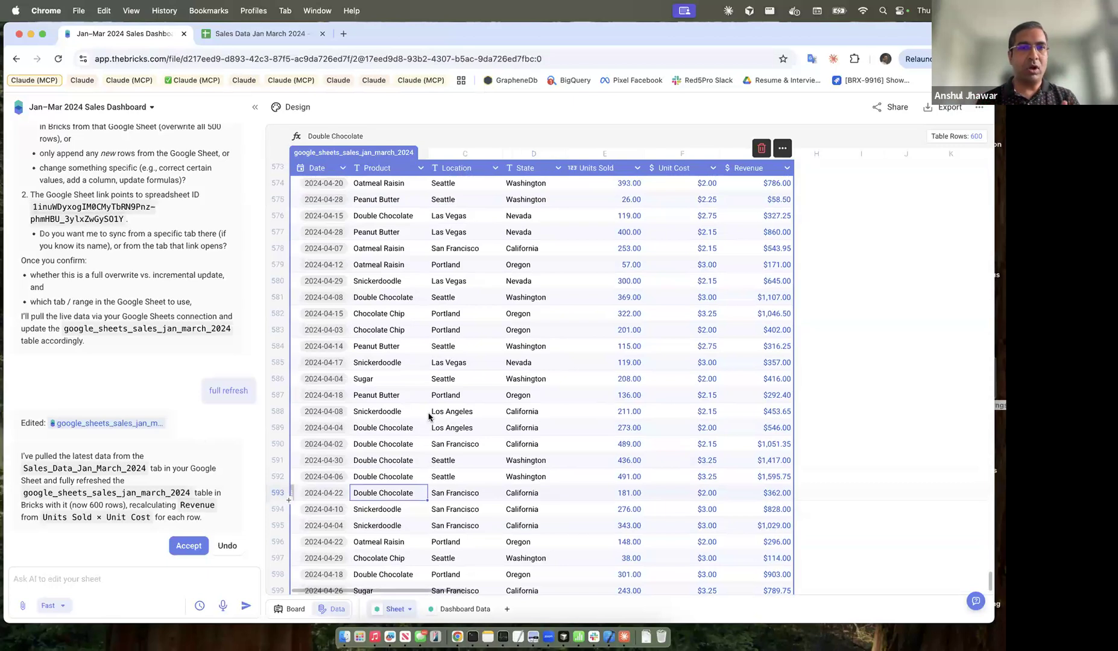
left_click(365, 378)
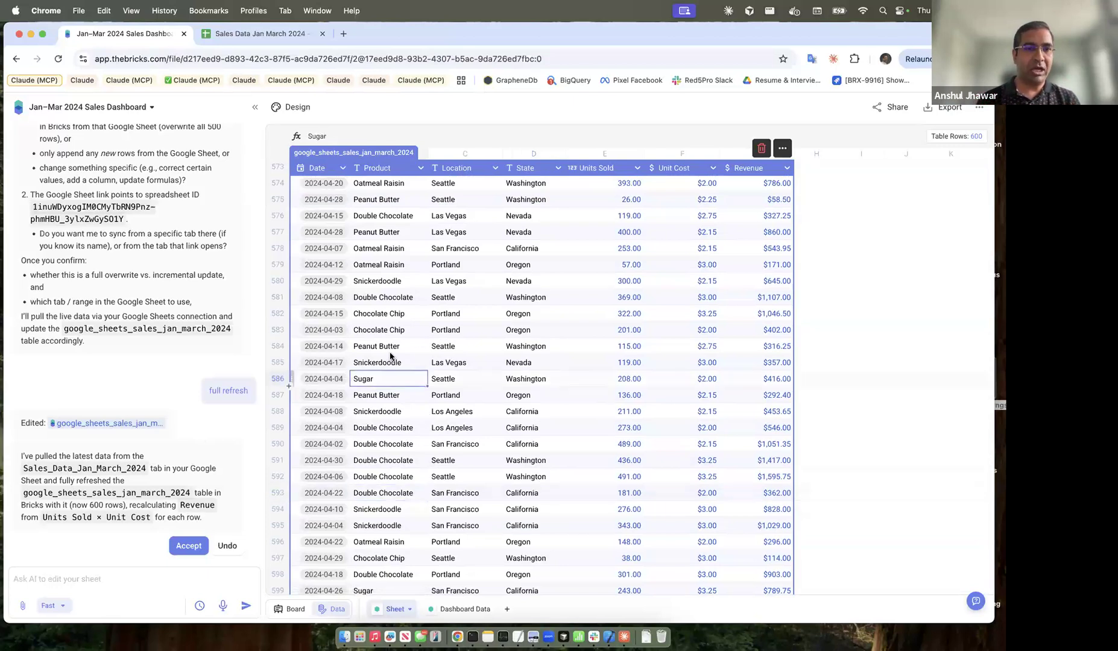
scroll(391, 354, "up", 2)
left_click(391, 354)
scroll(389, 353, "up", 3)
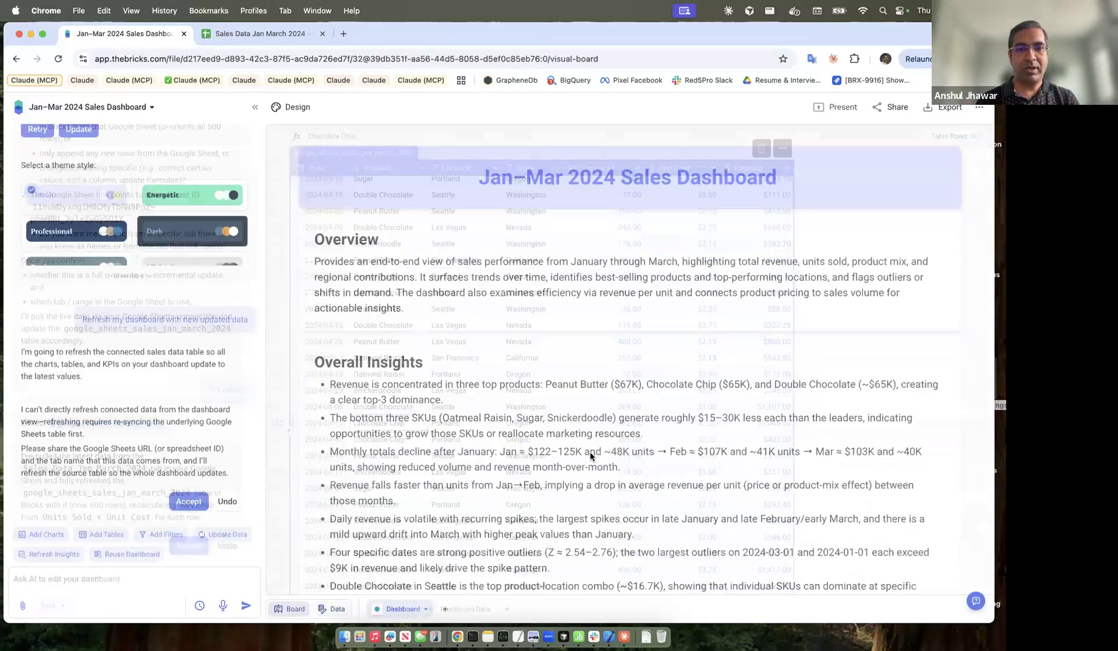
- Review the dashboard's charts, the Key Insights text and the Top 10 Product-Location Combos table for the refreshed data
scroll(591, 457, "down", 10)
scroll(590, 457, "down", 10)
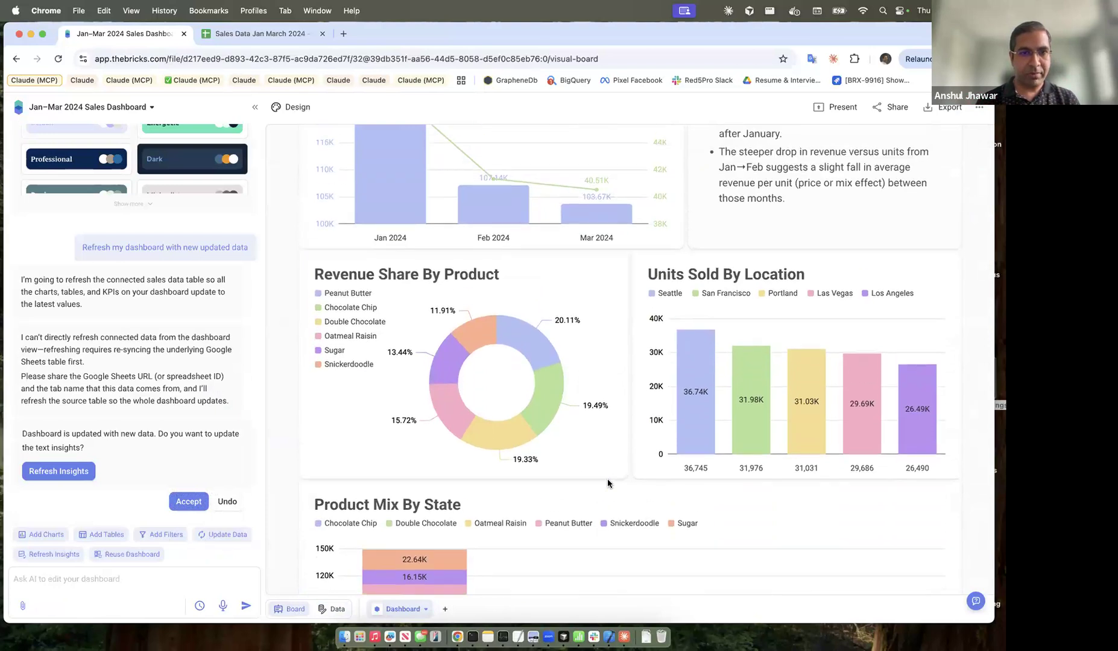
scroll(607, 479, "down", 5)
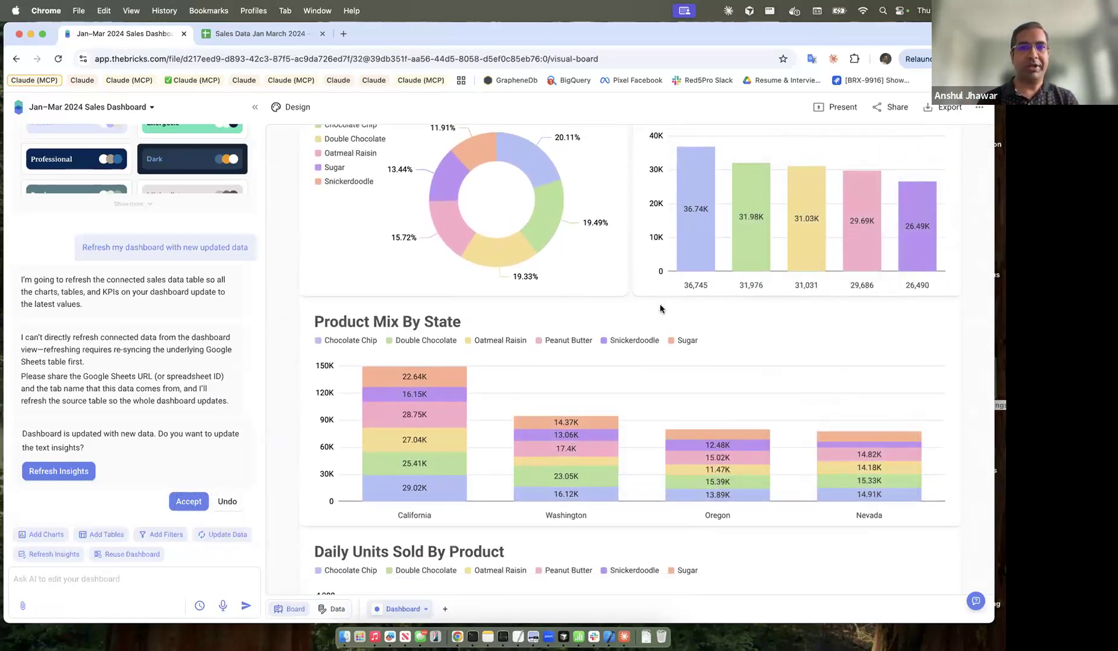
scroll(660, 309, "up", 2)
scroll(613, 426, "down", 3)
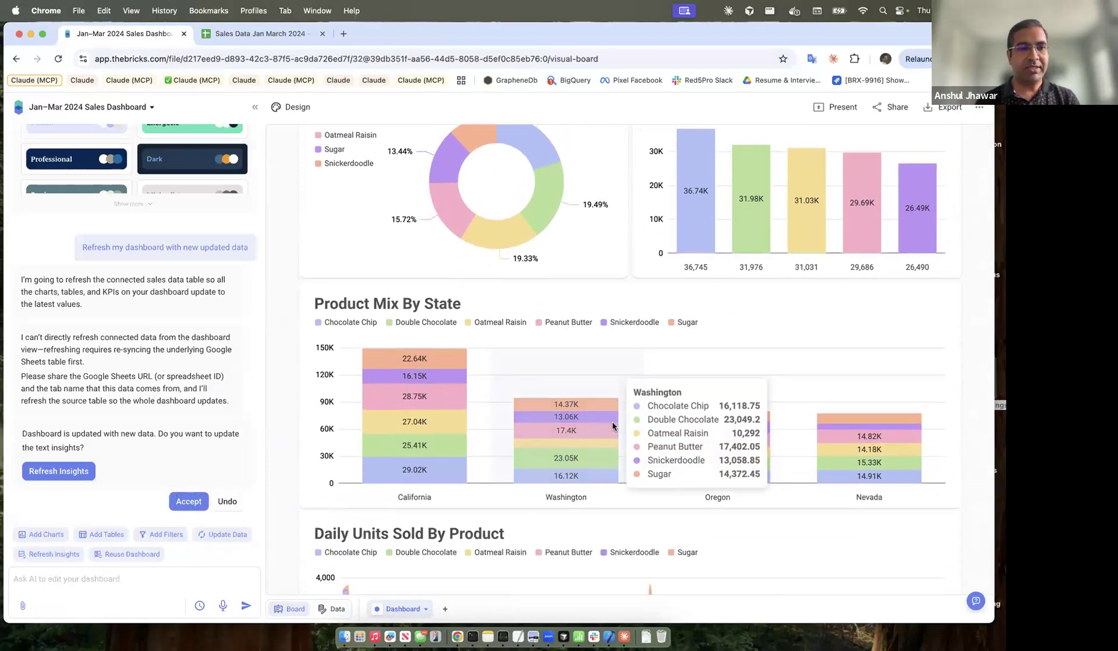
scroll(527, 467, "down", 6)
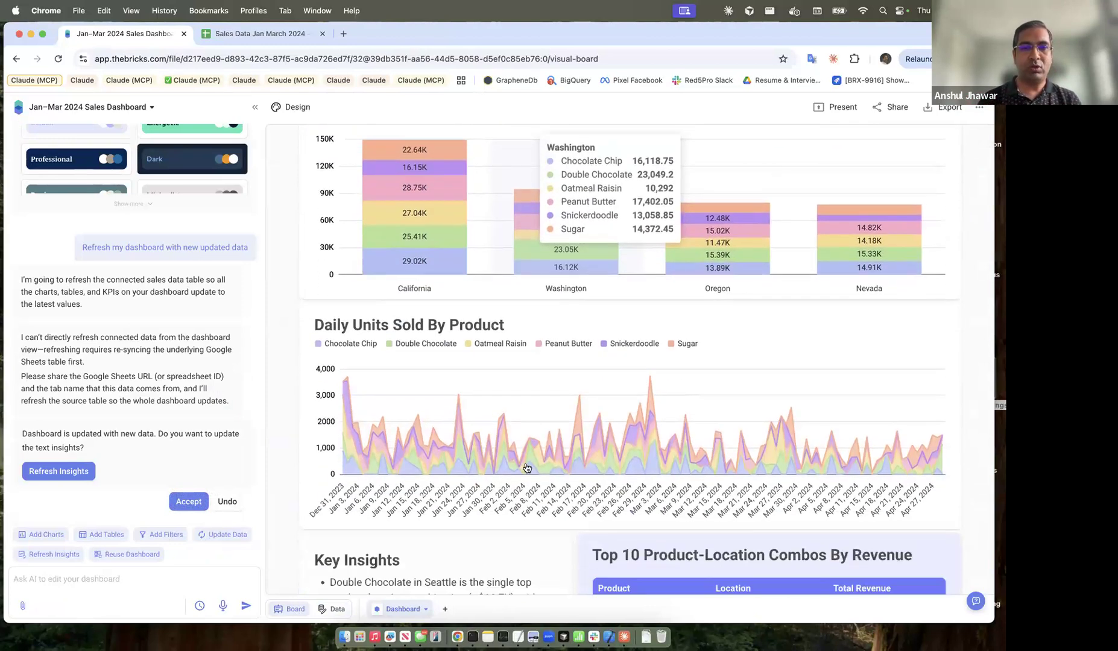
scroll(526, 468, "down", 5)
left_click(439, 442)
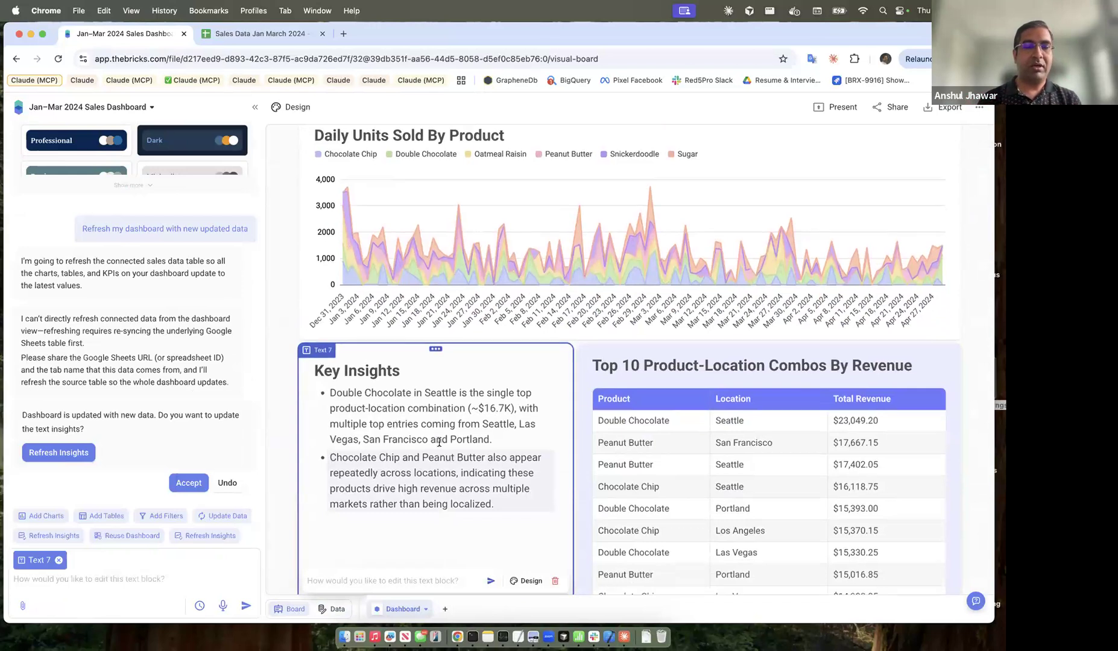
scroll(439, 442, "down", 2)
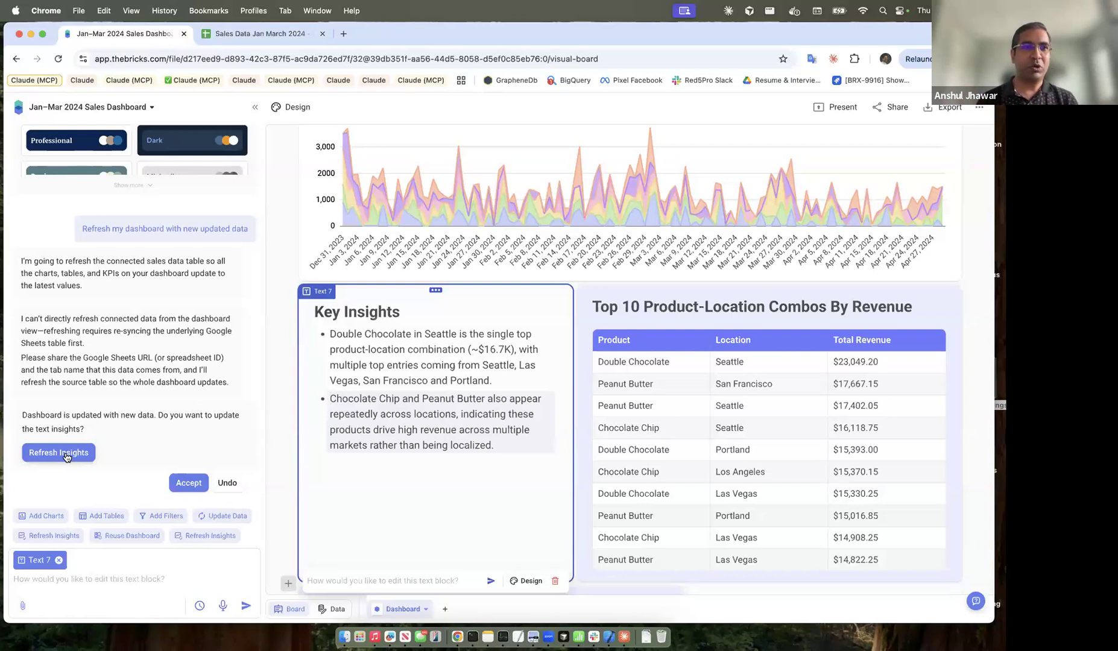
- Return to the home page and view the connectors available for importing data
left_click(123, 109)
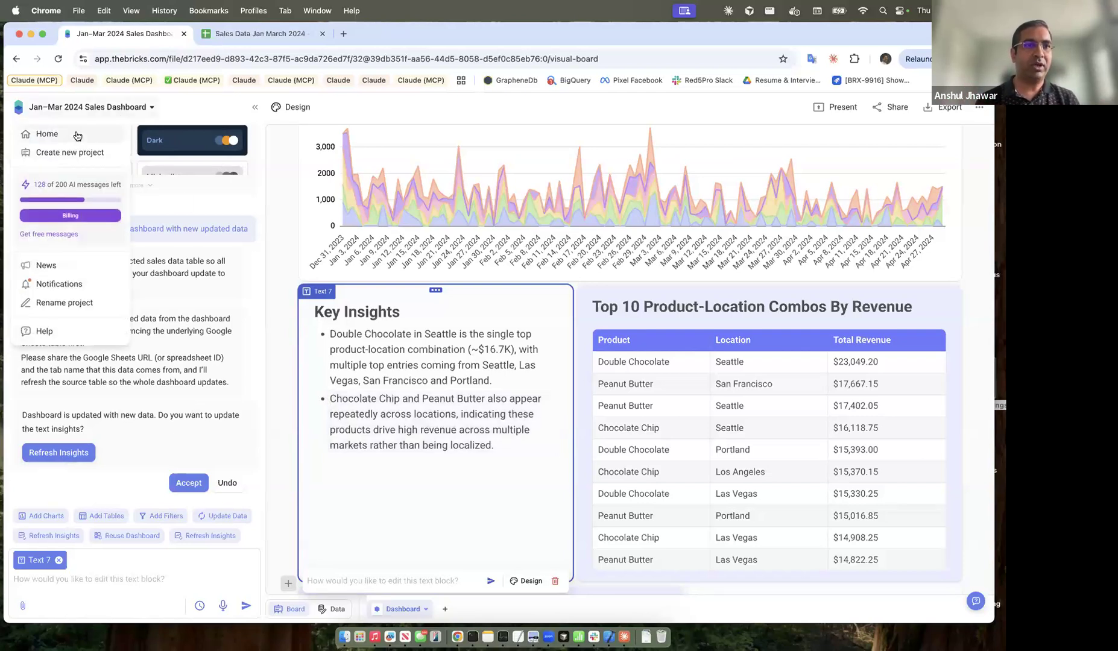
left_click(75, 134)
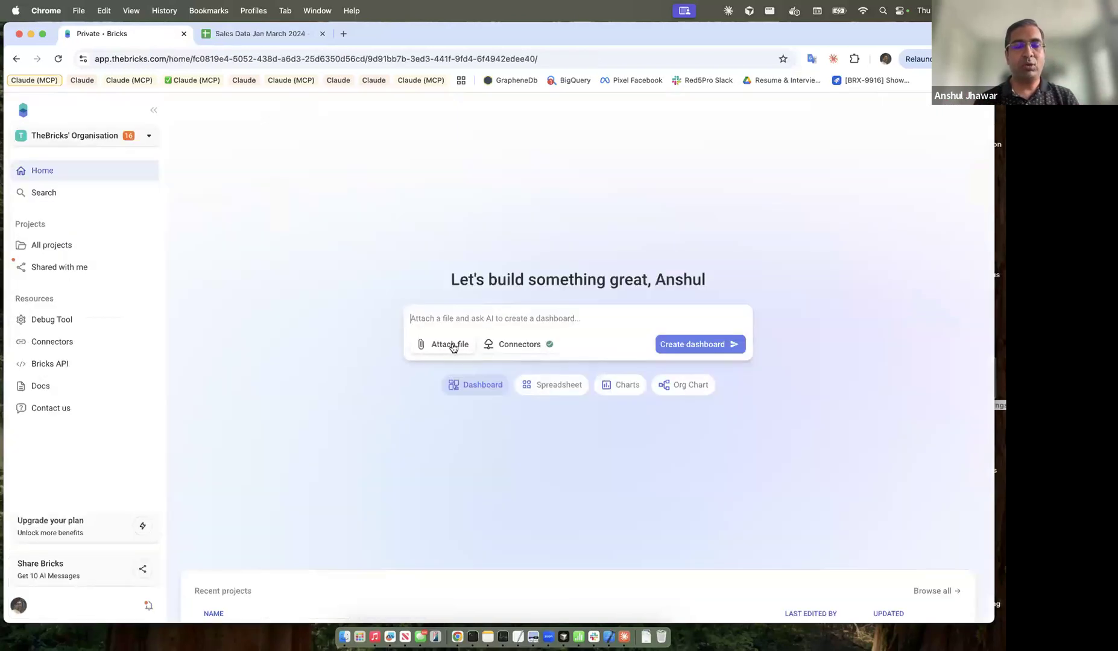
left_click(517, 345)
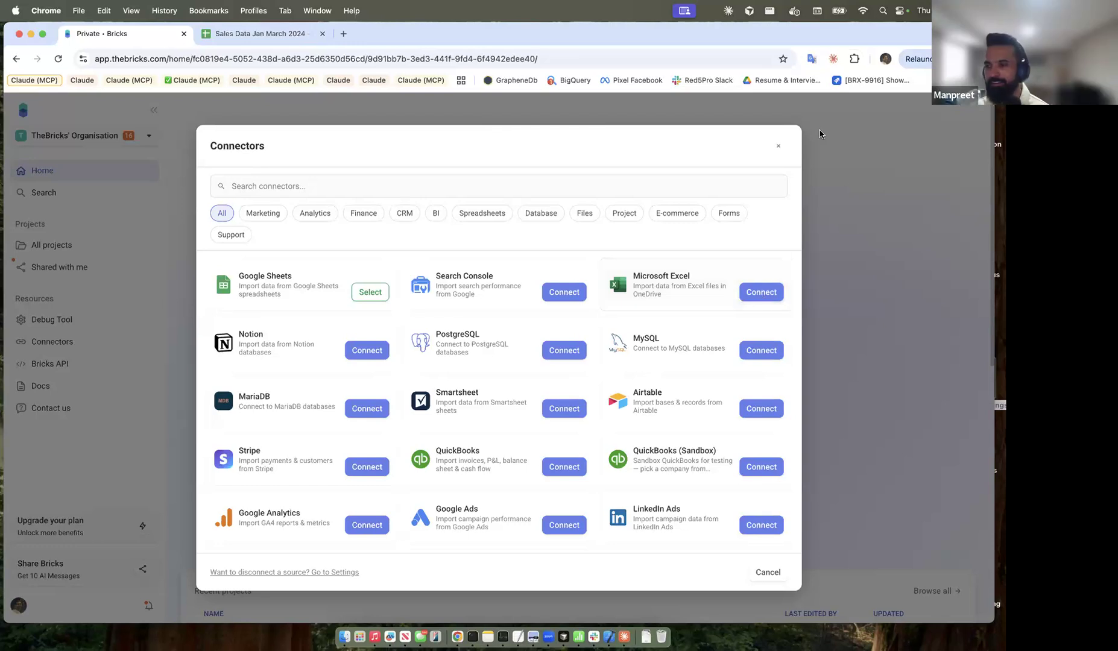
left_click(780, 148)
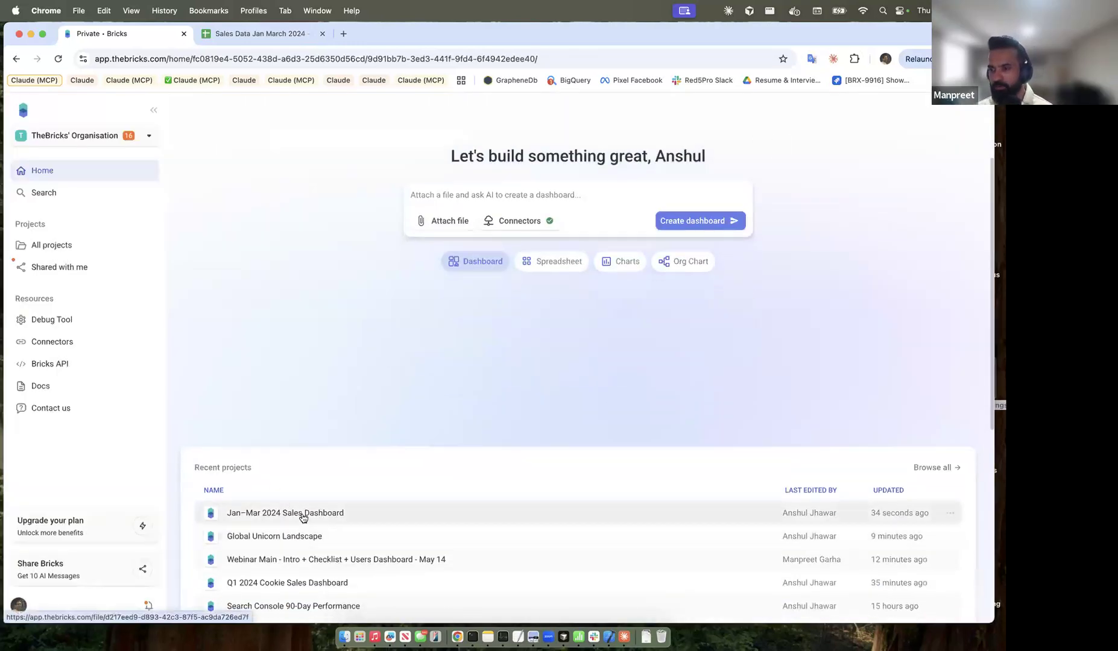
- Reopen the Jan–Mar 2024 Sales Dashboard project from the recent projects and go to its Top 10 Product-Location Combos table
left_click(302, 513)
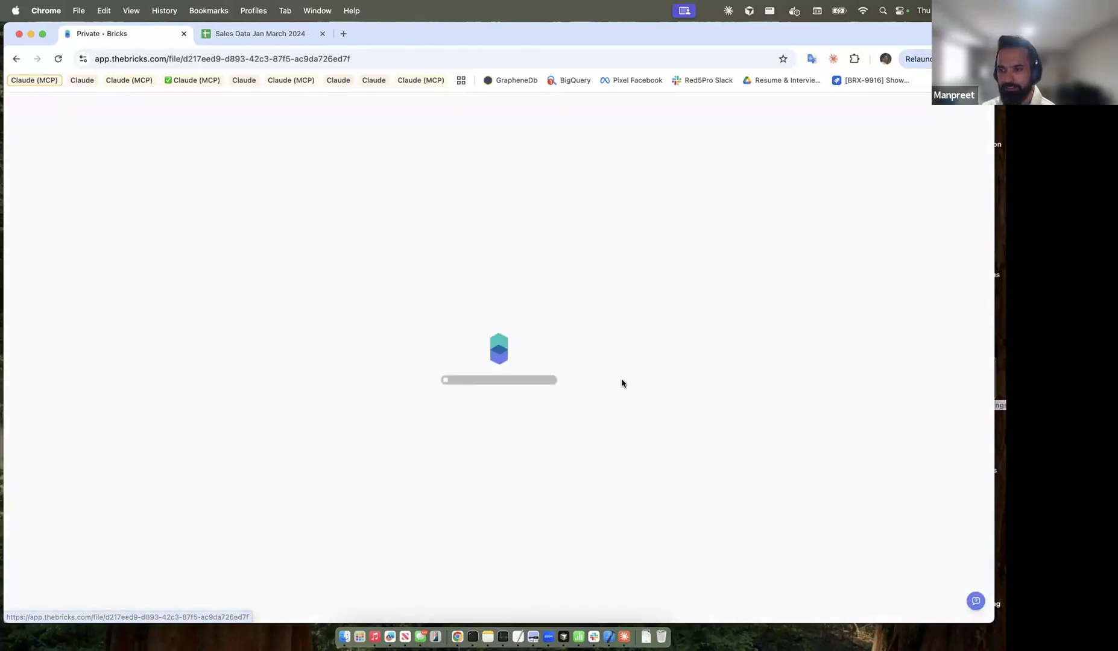
scroll(536, 379, "down", 10)
scroll(537, 380, "down", 1)
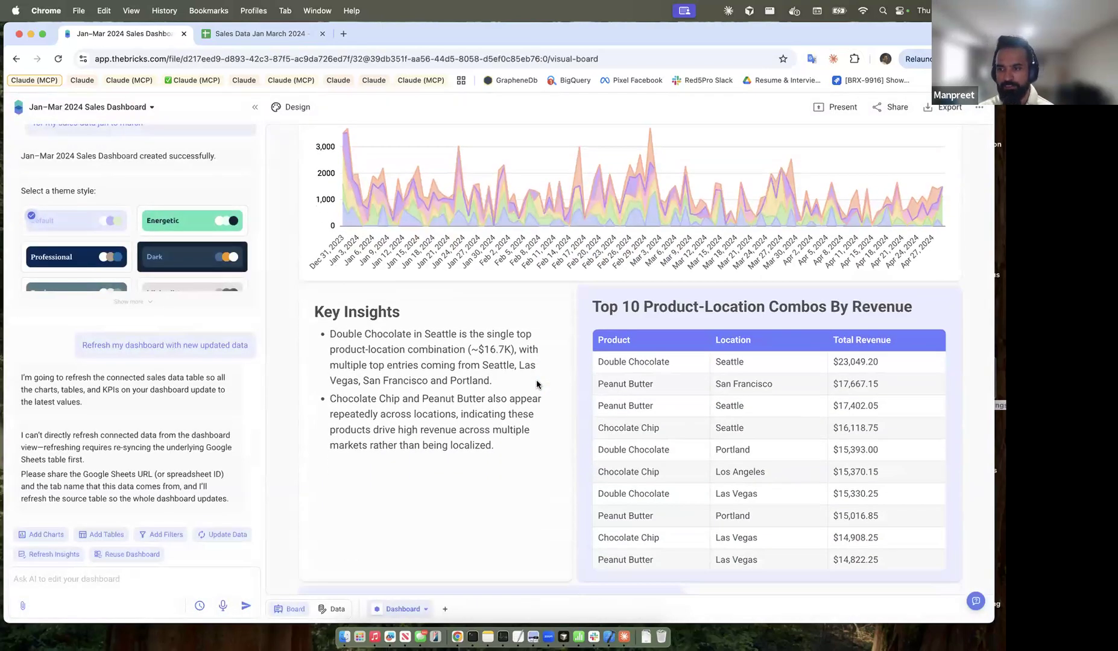
- Check where the April rows begin in the Sales_Data_Jan_March_2024 Google Sheet, and return to the Bricks project
left_click(295, 37)
left_click(134, 354)
scroll(138, 350, "up", 5)
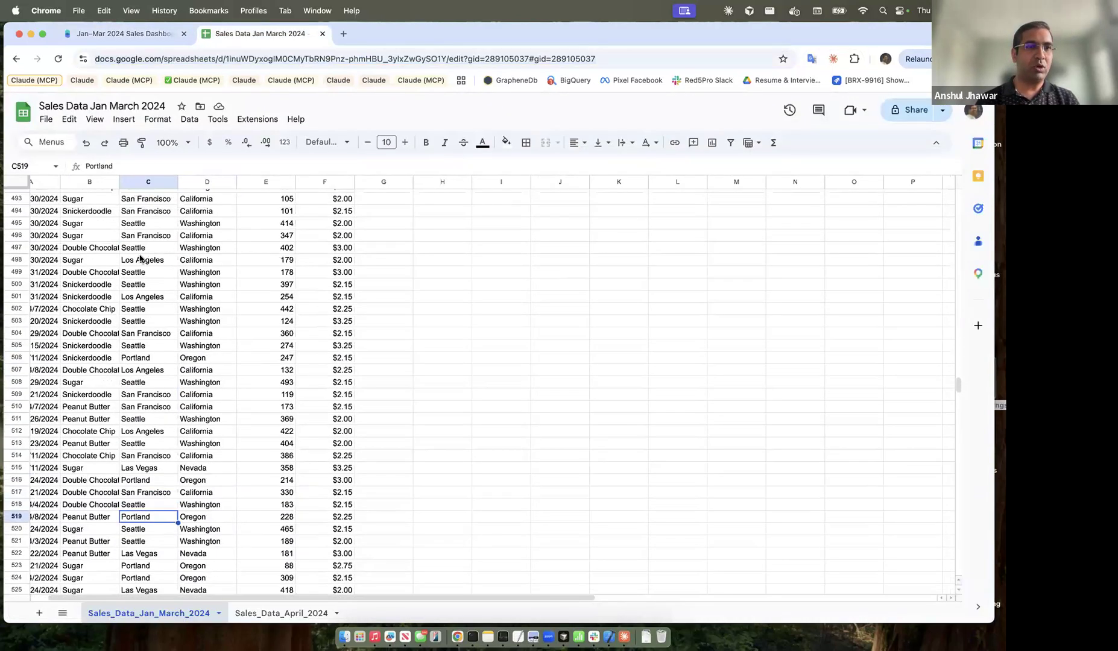
scroll(115, 453, "down", 2)
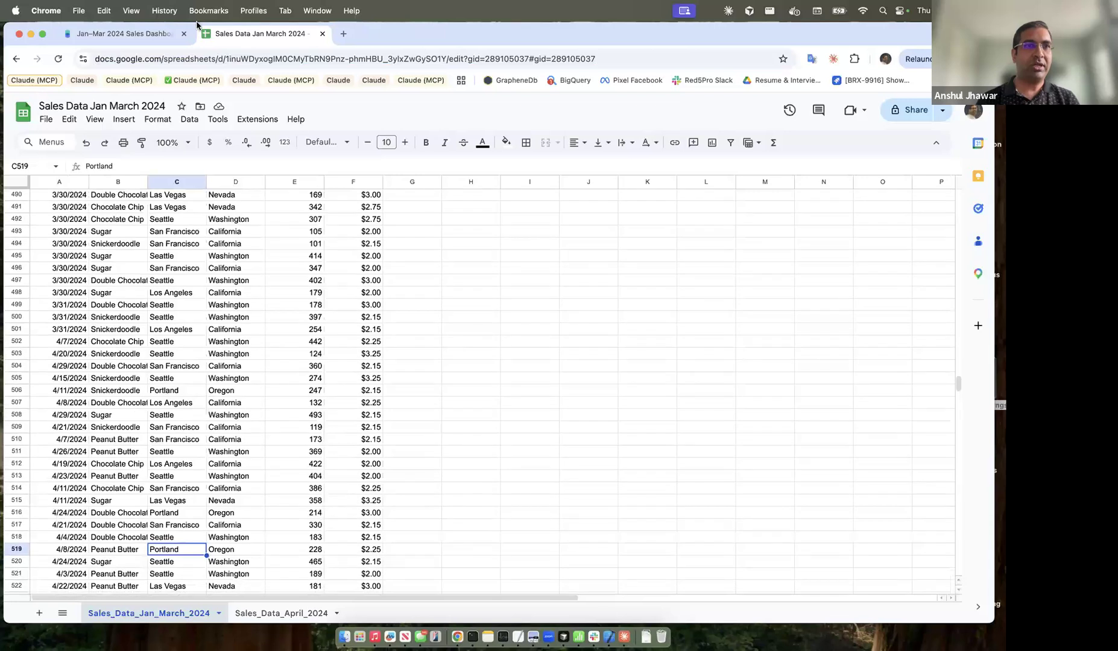
left_click(120, 33)
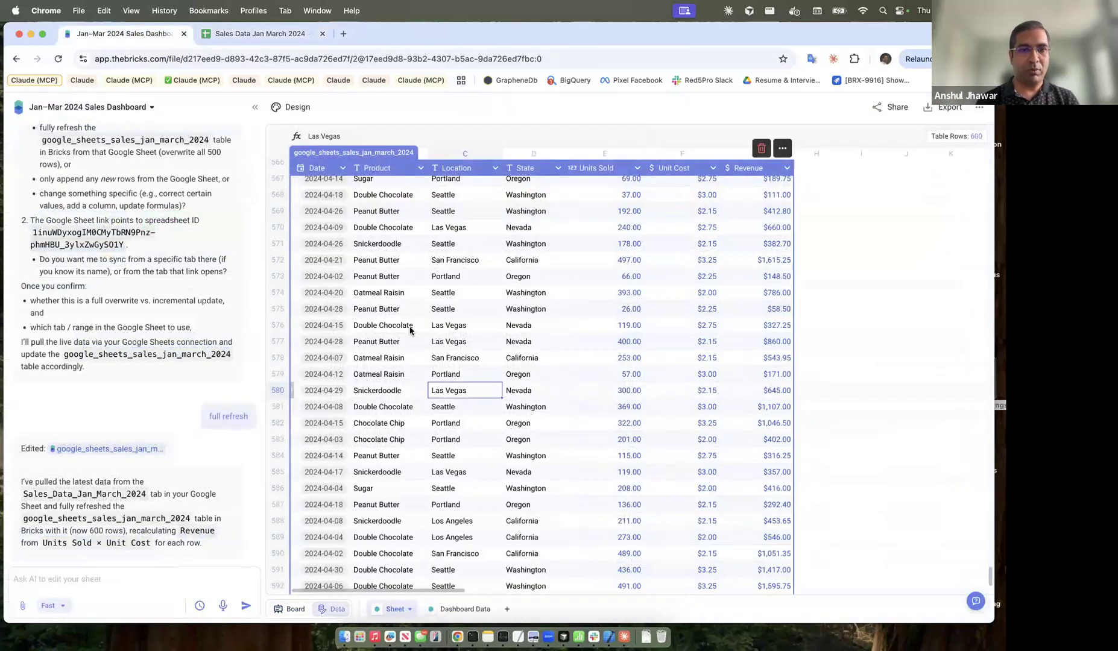
- Examine the April rows in the google_sheets_sales_jan_march_2024 table down to its last row
scroll(407, 326, "down", 5)
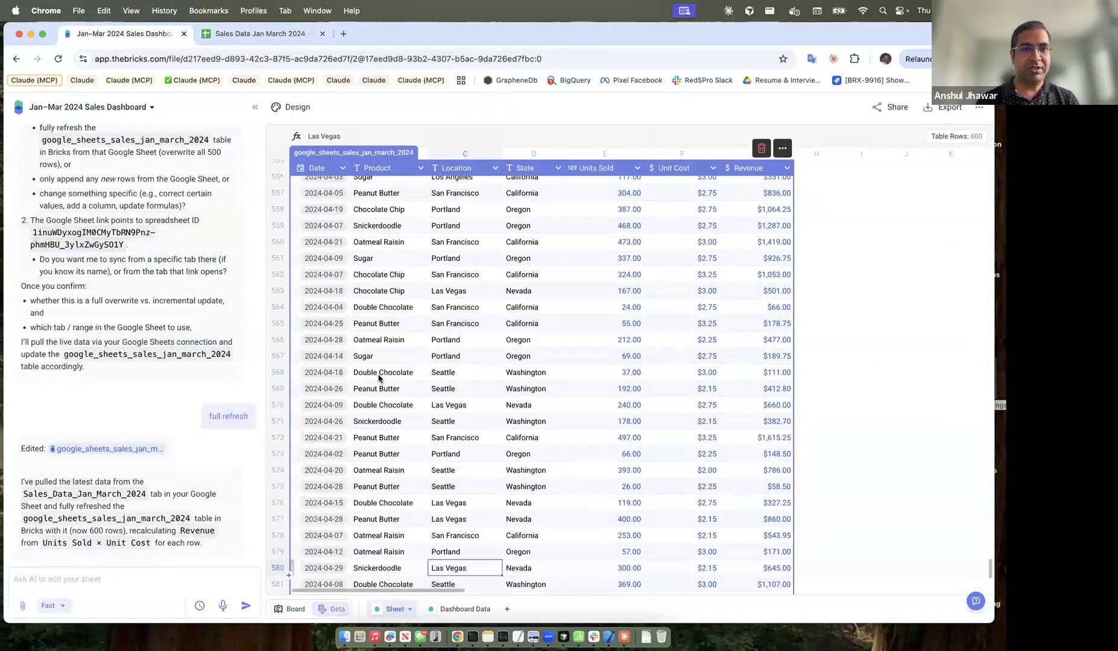
scroll(379, 378, "up", 6)
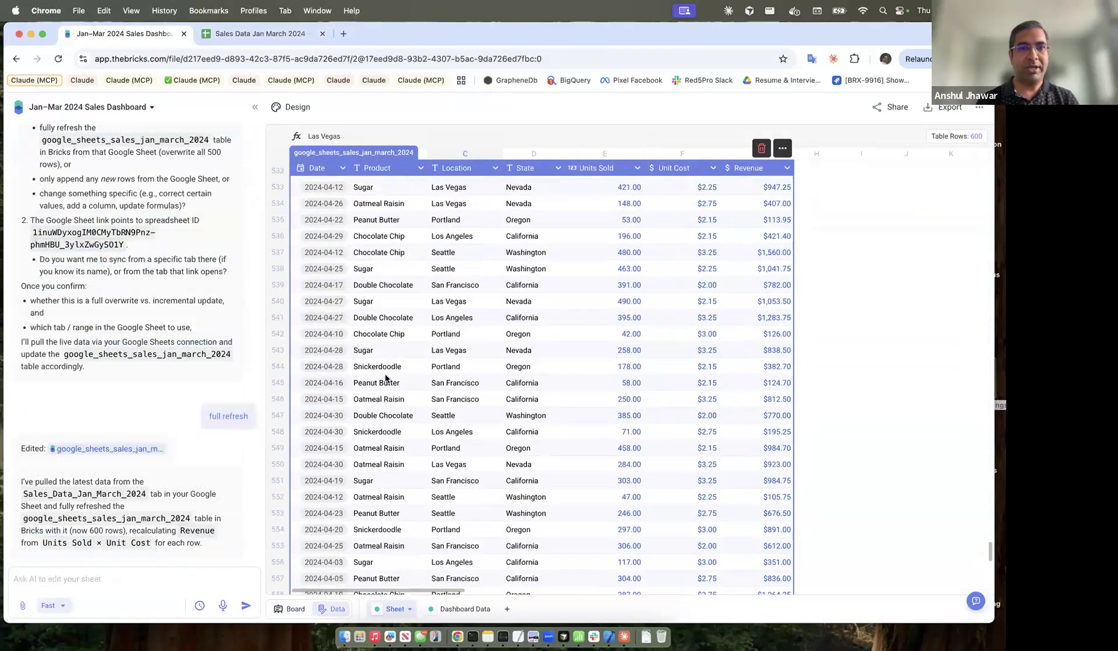
scroll(380, 404, "up", 2)
left_click(413, 364)
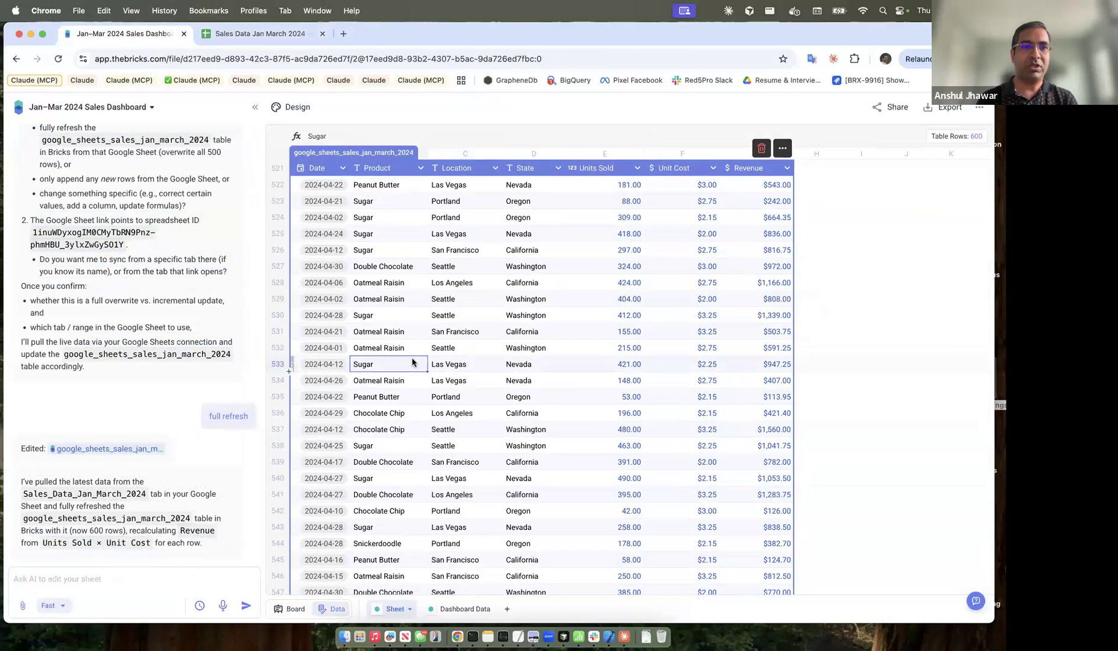
left_click(365, 335)
scroll(366, 343, "up", 3)
scroll(366, 343, "down", 19)
left_click(455, 428)
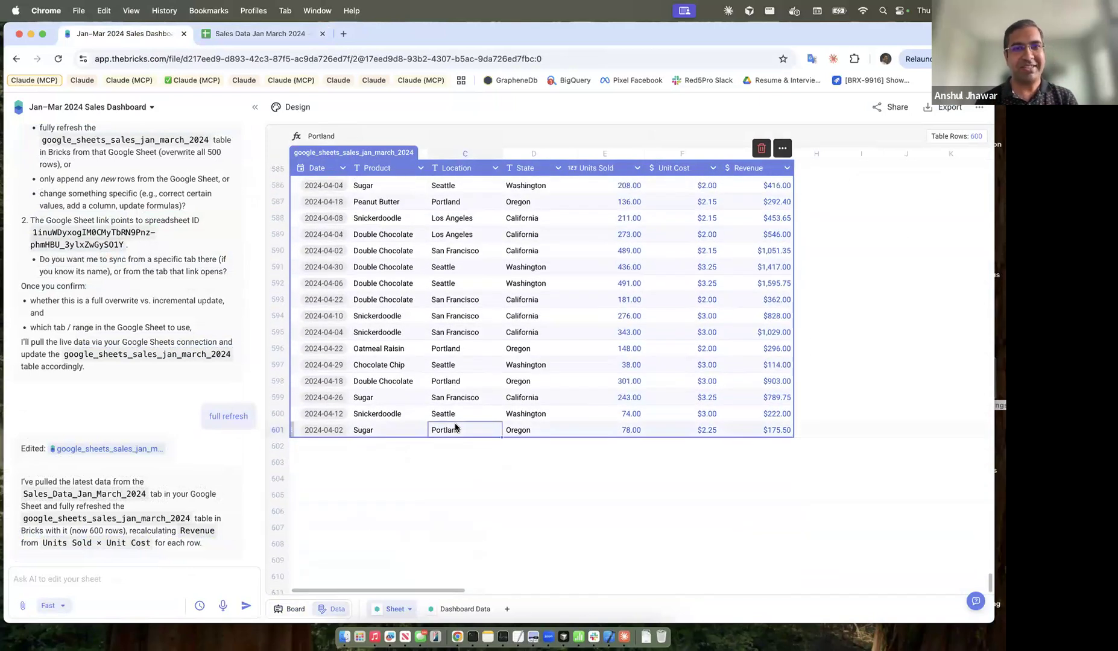
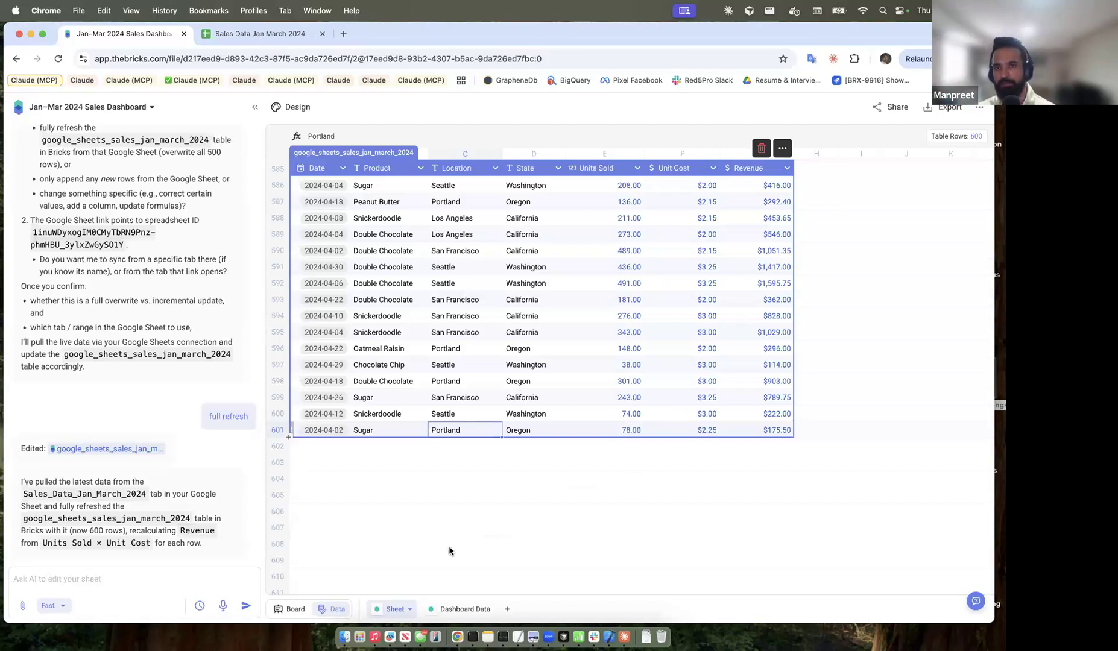
- Return to the dashboard board and review its charts, Key Insights text and KPI cards
left_click(290, 609)
scroll(709, 384, "down", 15)
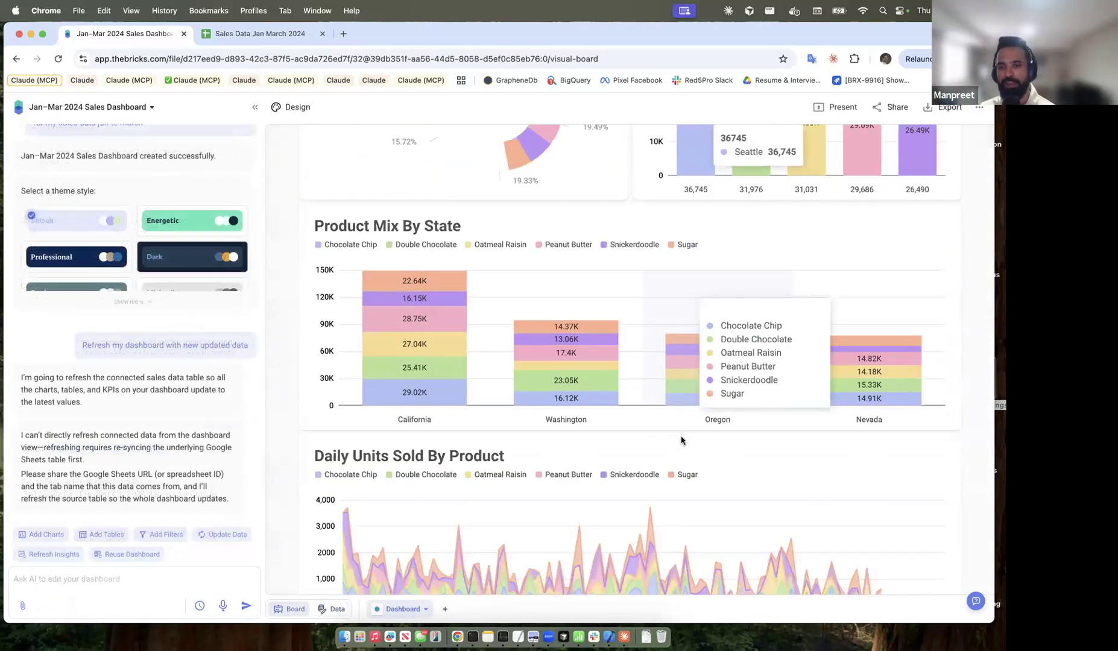
scroll(670, 402, "up", 10)
scroll(672, 407, "up", 10)
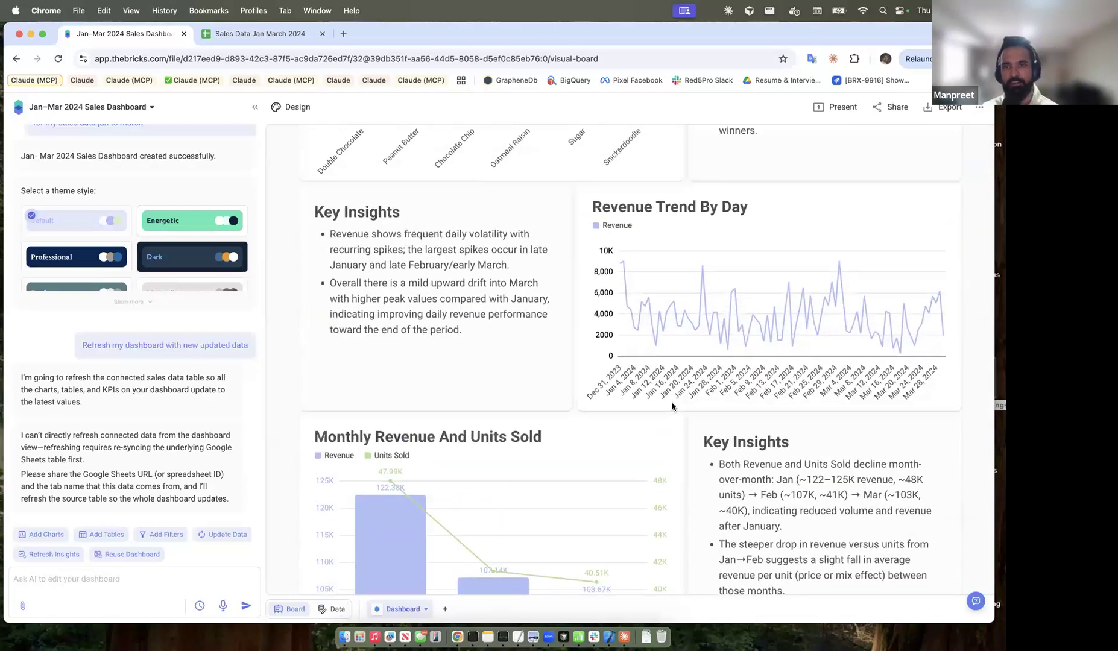
scroll(671, 409, "up", 2)
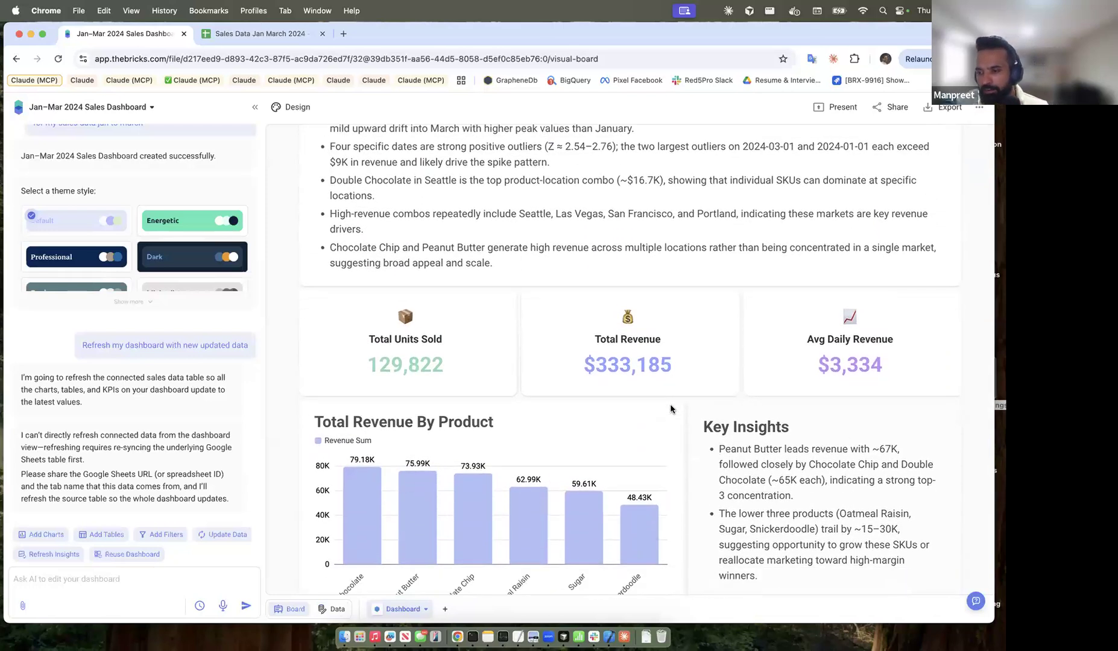
scroll(631, 410, "down", 2)
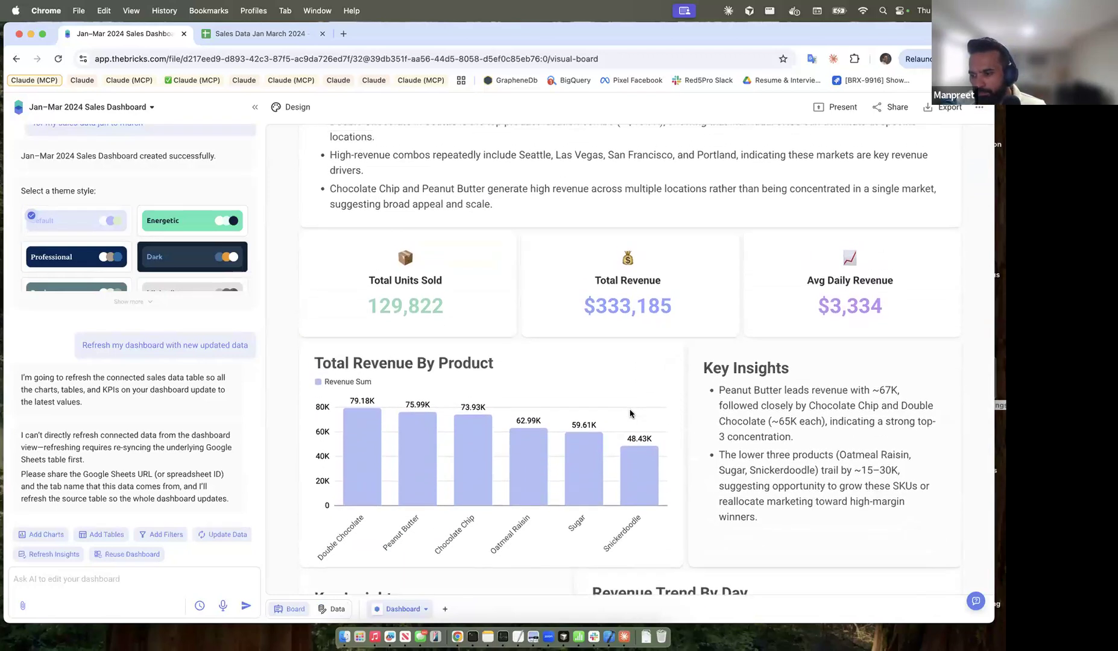
scroll(630, 413, "up", 1)
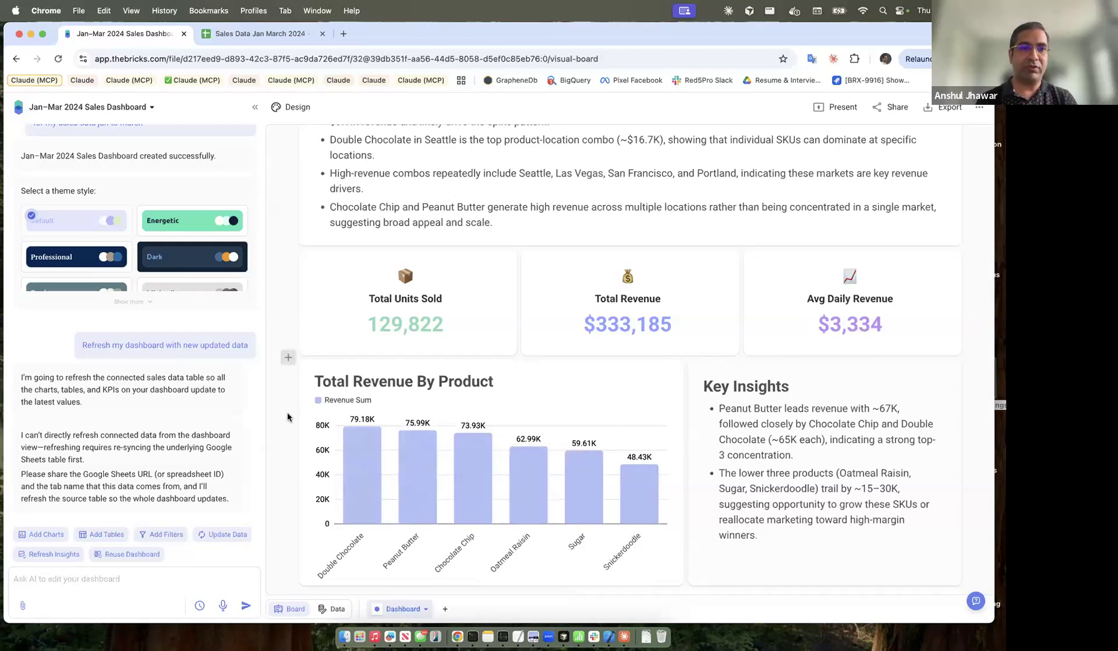
- Duplicate the Jan–Mar 2024 Sales Dashboard project from the recent projects on the home page
left_click(128, 554)
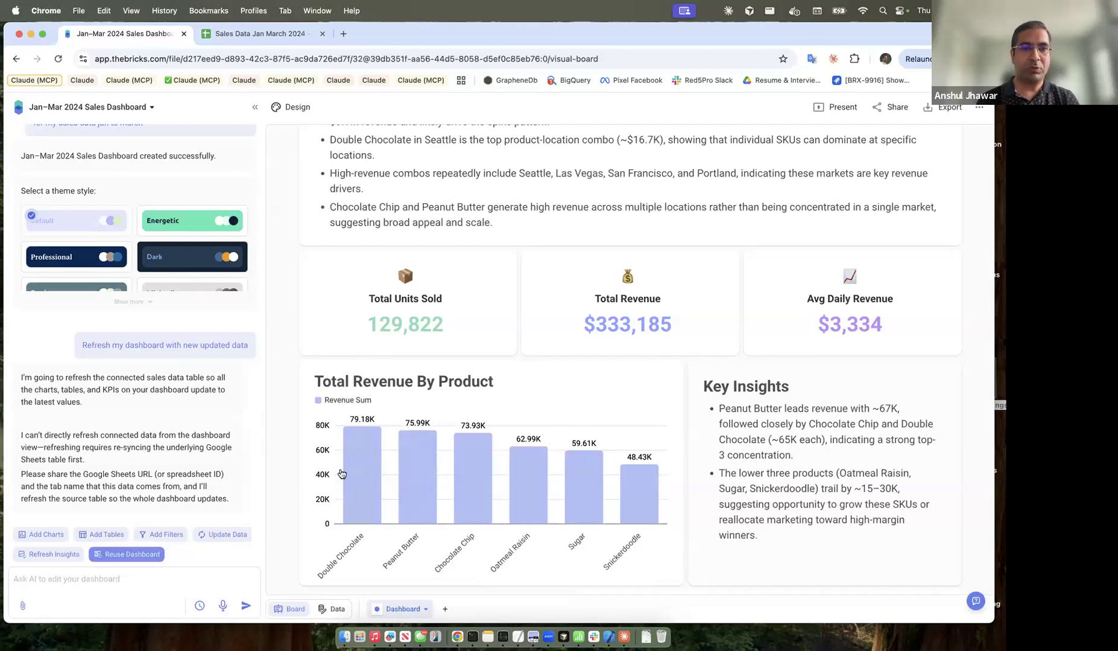
left_click(112, 109)
left_click(72, 134)
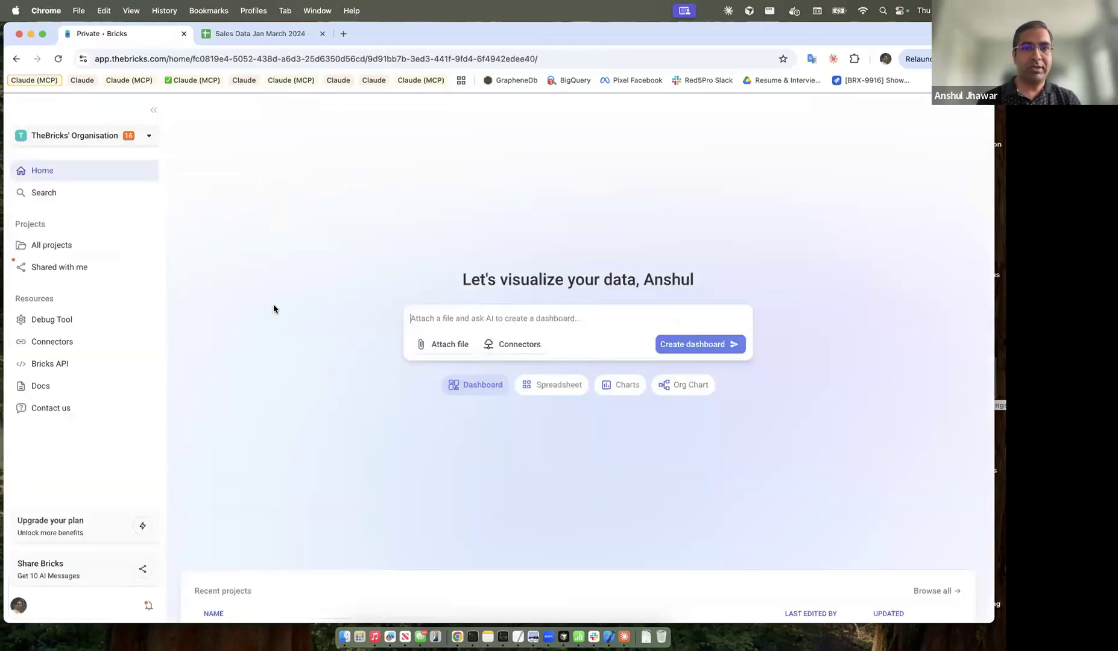
scroll(402, 440, "down", 5)
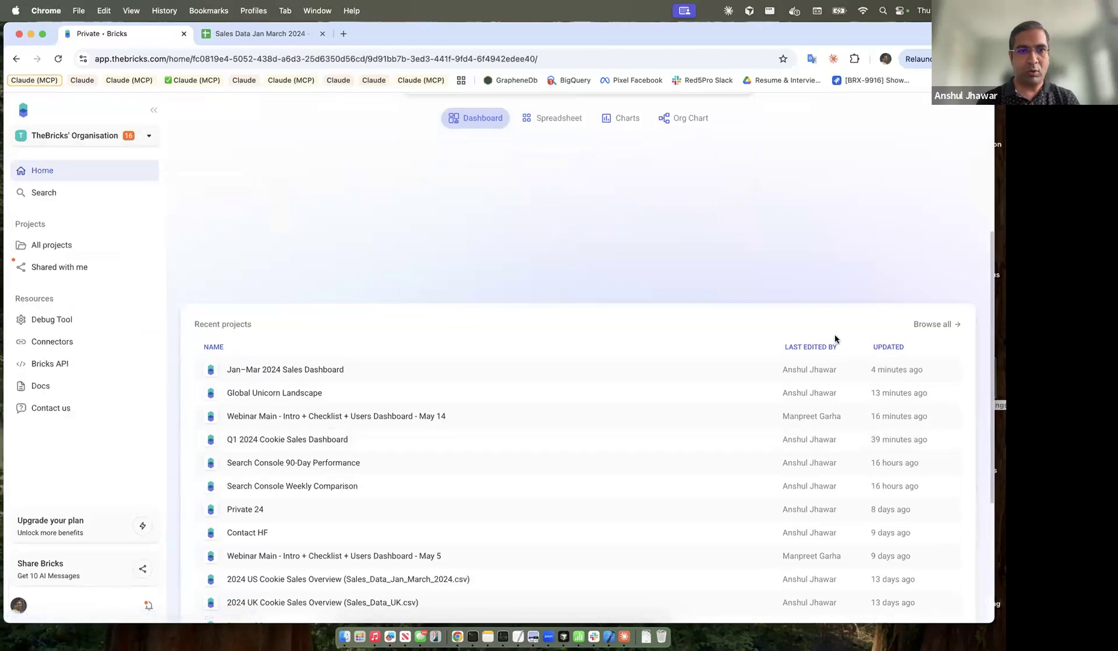
left_click(950, 369)
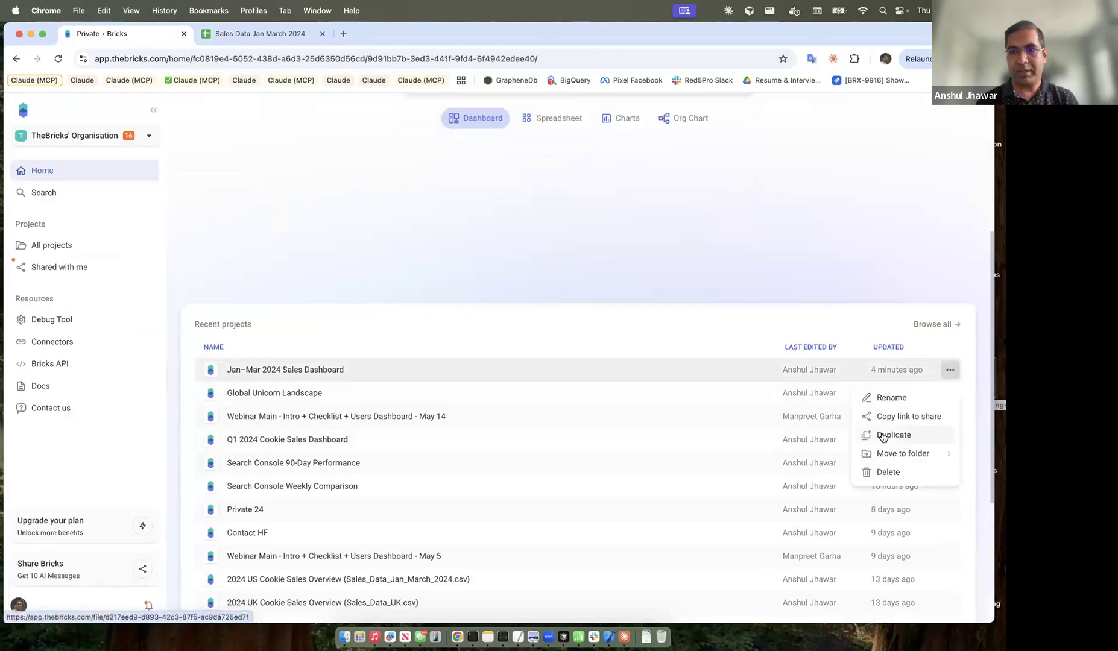
left_click(884, 435)
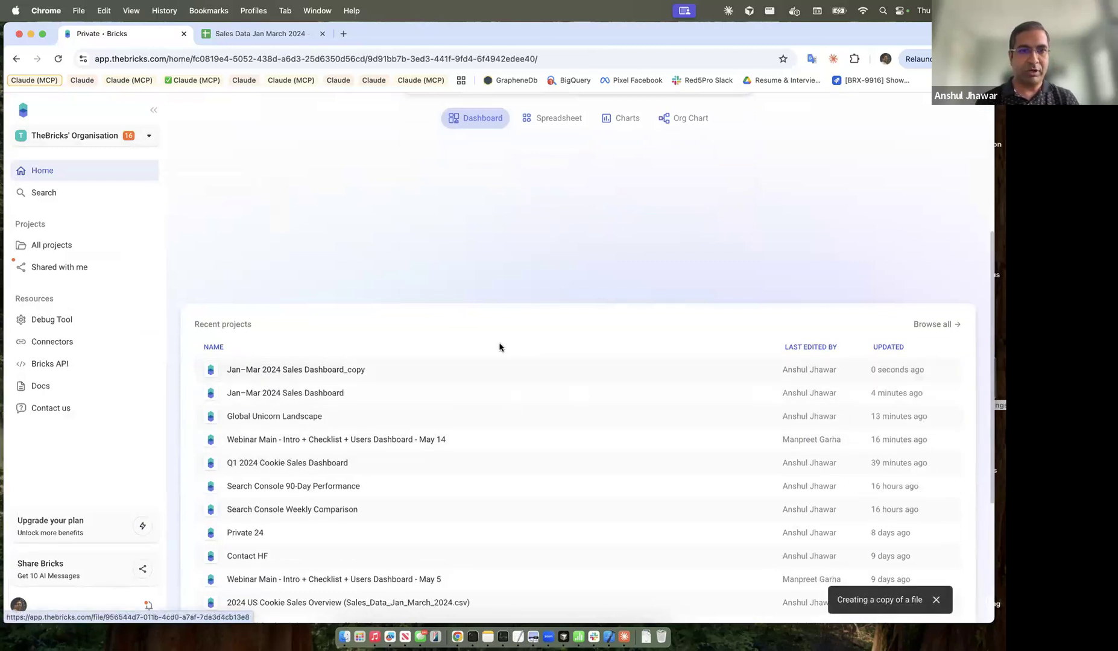
- Rename the duplicated project as Jan–Mar 2024 Sales Dashboard_Template
left_click(950, 370)
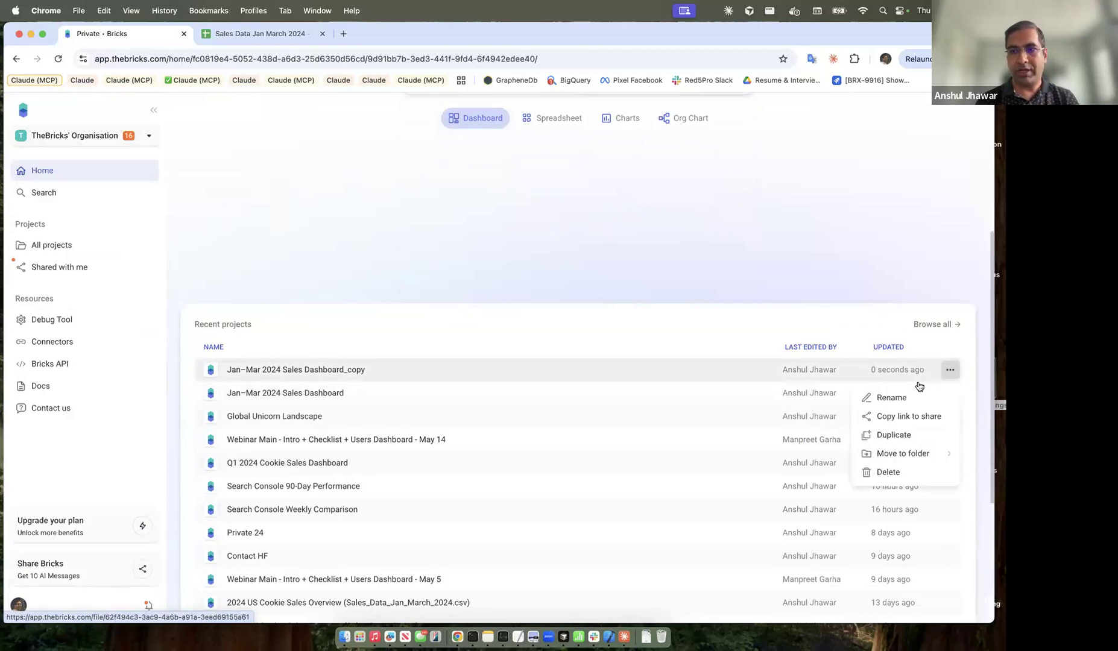
left_click(891, 398)
type("Template")
key("Return")
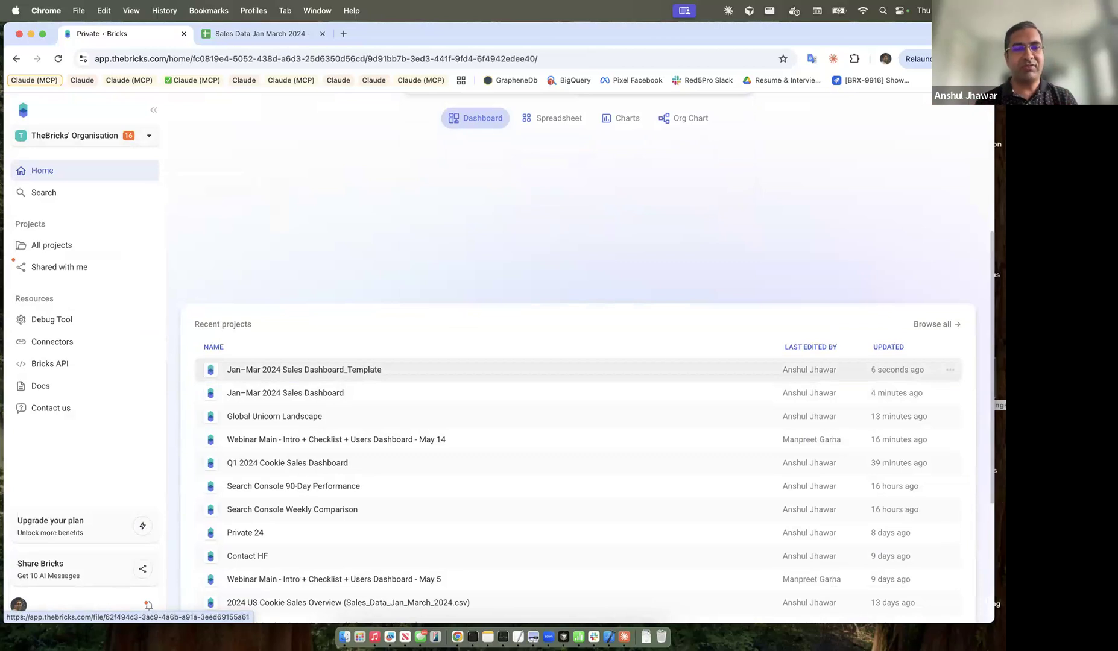
- Reuse the Jan–Mar 2024 Sales Dashboard_Template dashboard with Sales_Data_UK.csv, continuing with a new dashboard inspired by the old one
left_click(324, 369)
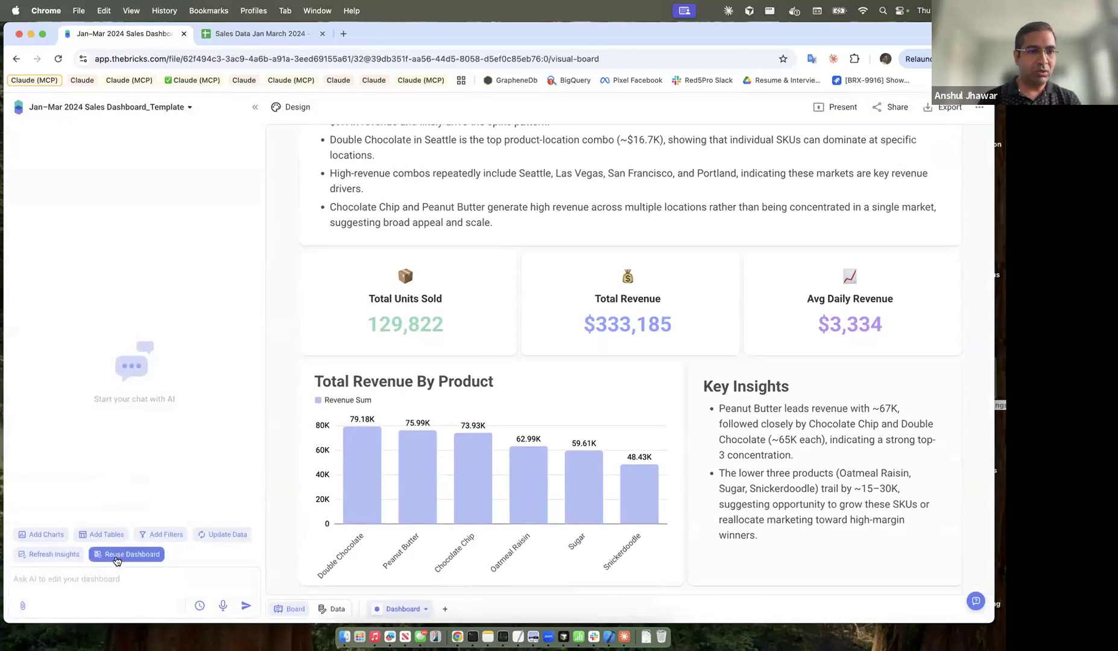
left_click(117, 555)
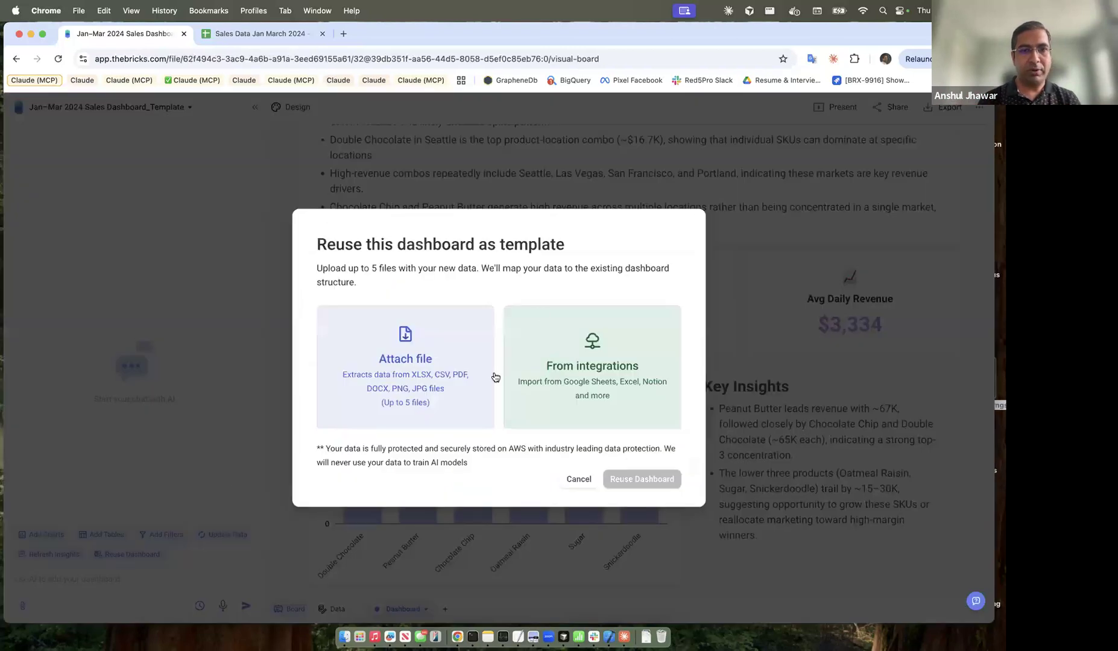
left_click(398, 384)
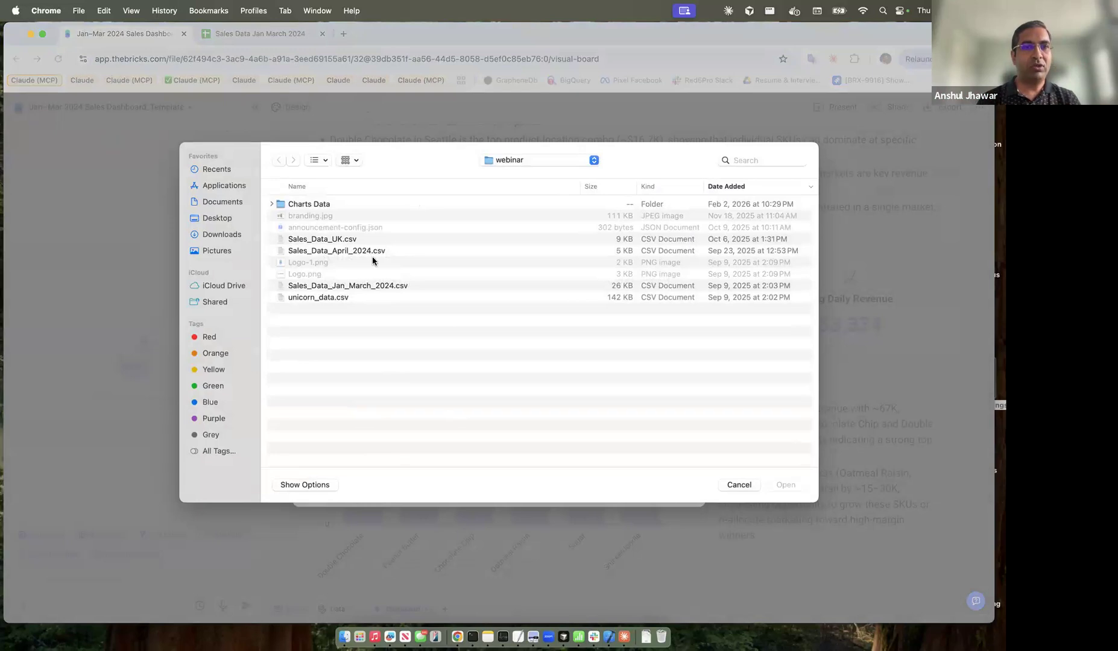
left_click(358, 239)
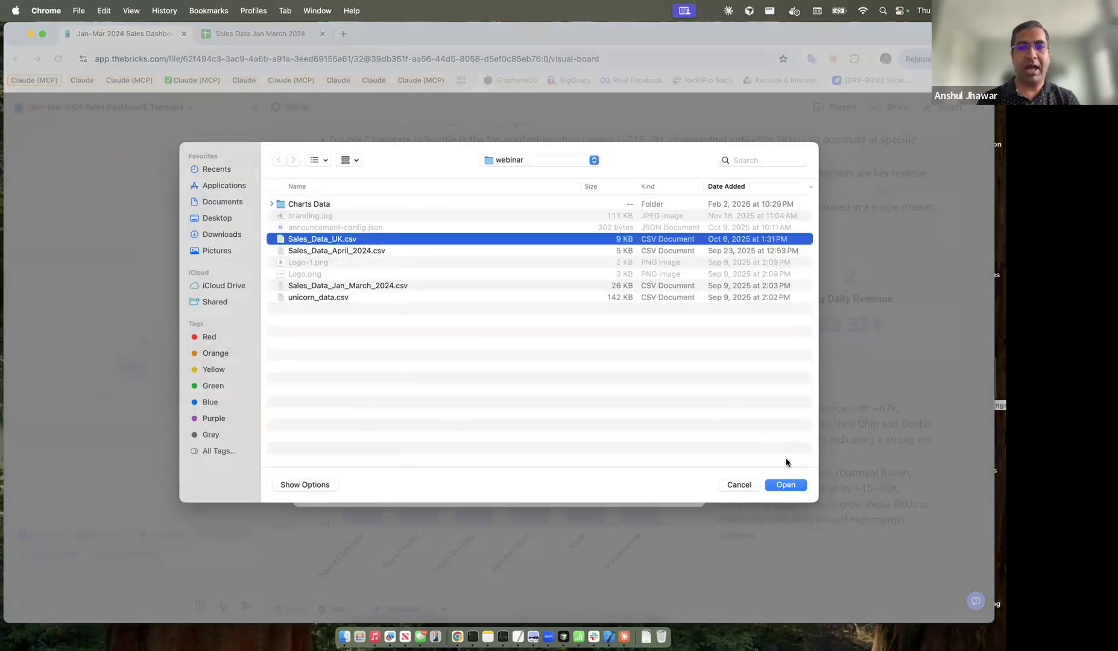
left_click(785, 484)
left_click(654, 444)
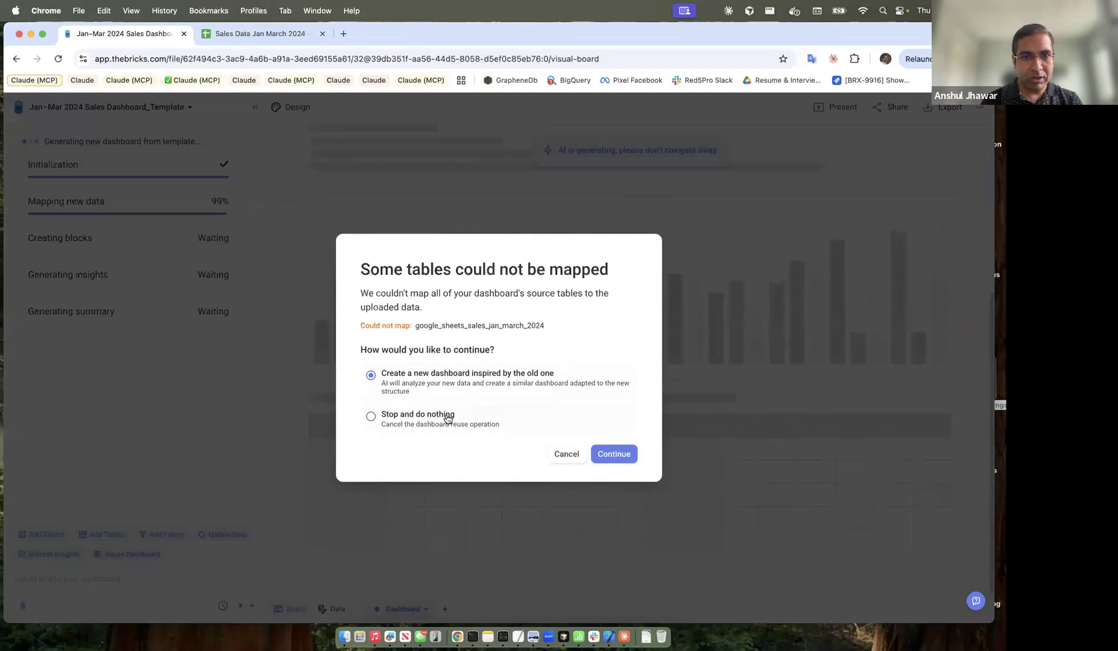
left_click(623, 457)
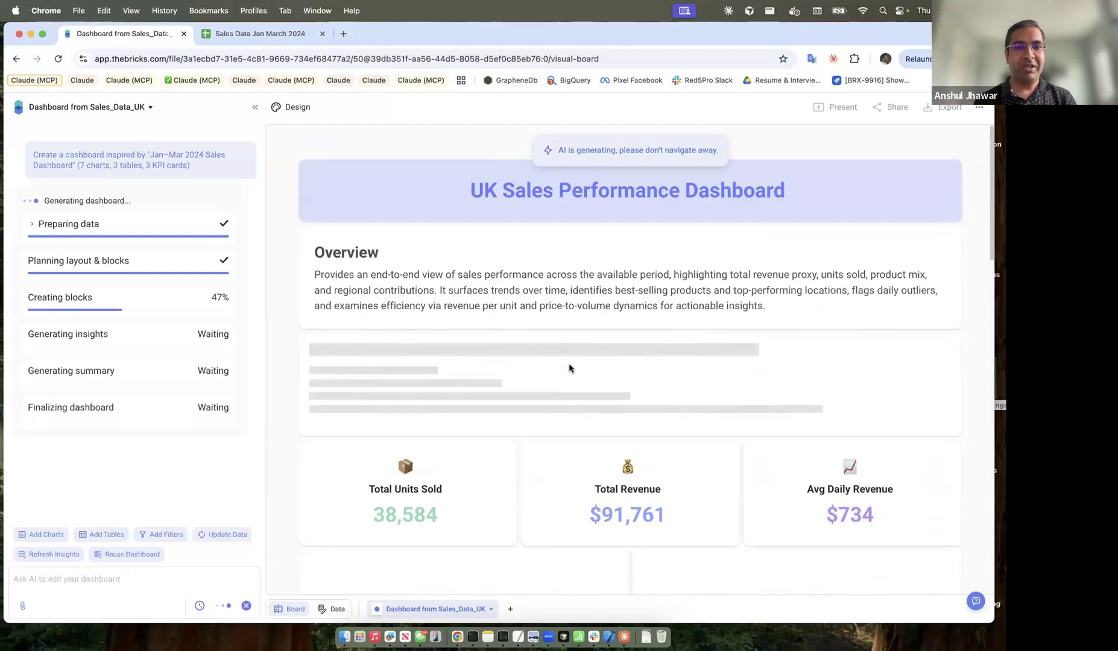
- Examine the KPI cards and charts of the UK Sales Performance Dashboard while it generates
scroll(575, 375, "down", 2)
scroll(573, 370, "down", 1)
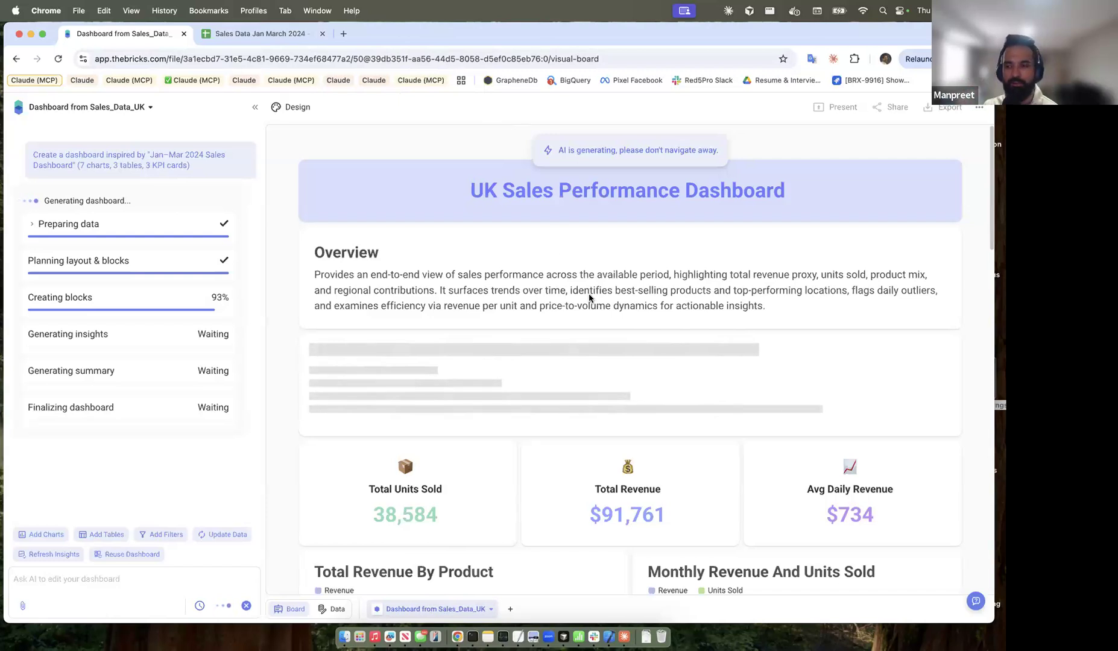
scroll(561, 426, "down", 5)
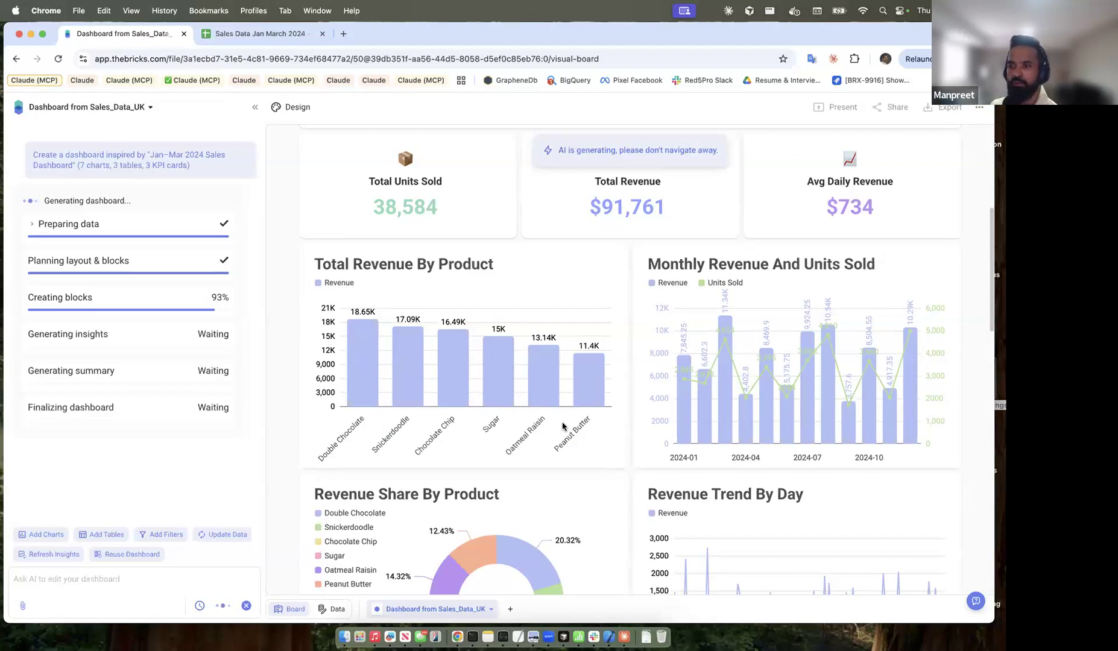
- Open the Global Unicorn Landscape project from the recent projects on the home page and look over its charts and Overall Insights
left_click(130, 109)
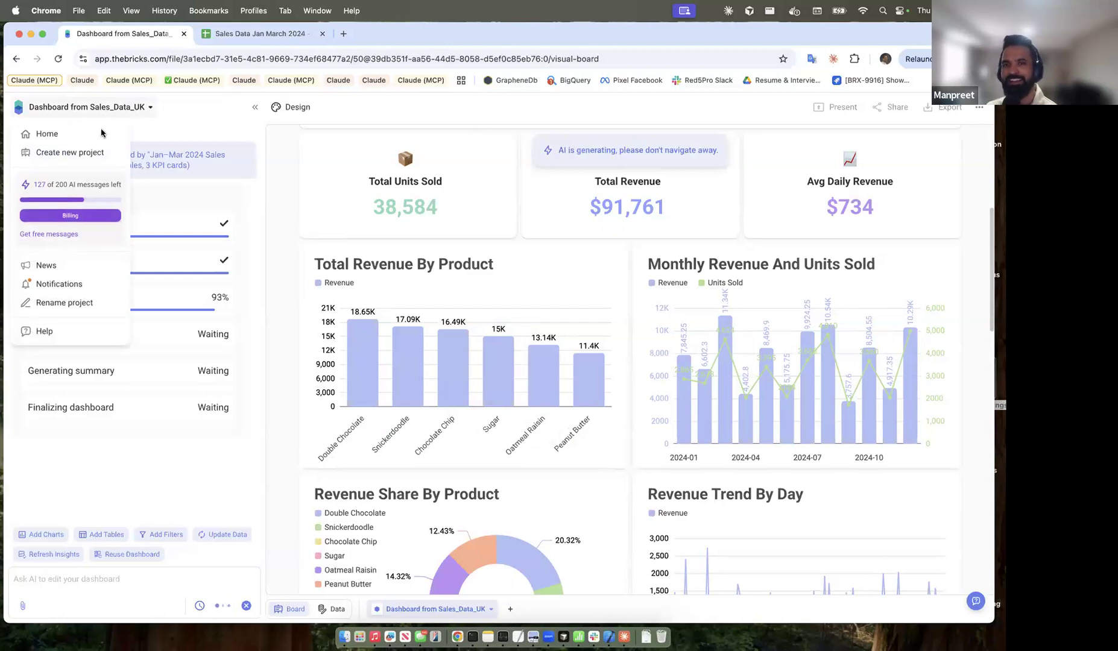
left_click(65, 133)
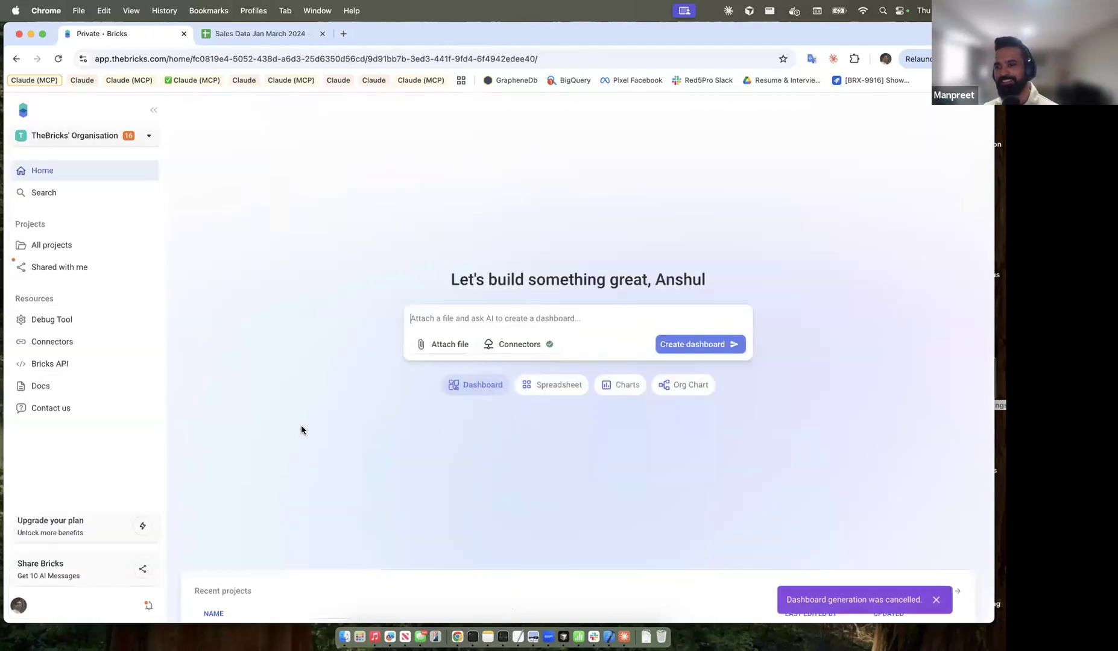
scroll(296, 454, "down", 4)
left_click(295, 477)
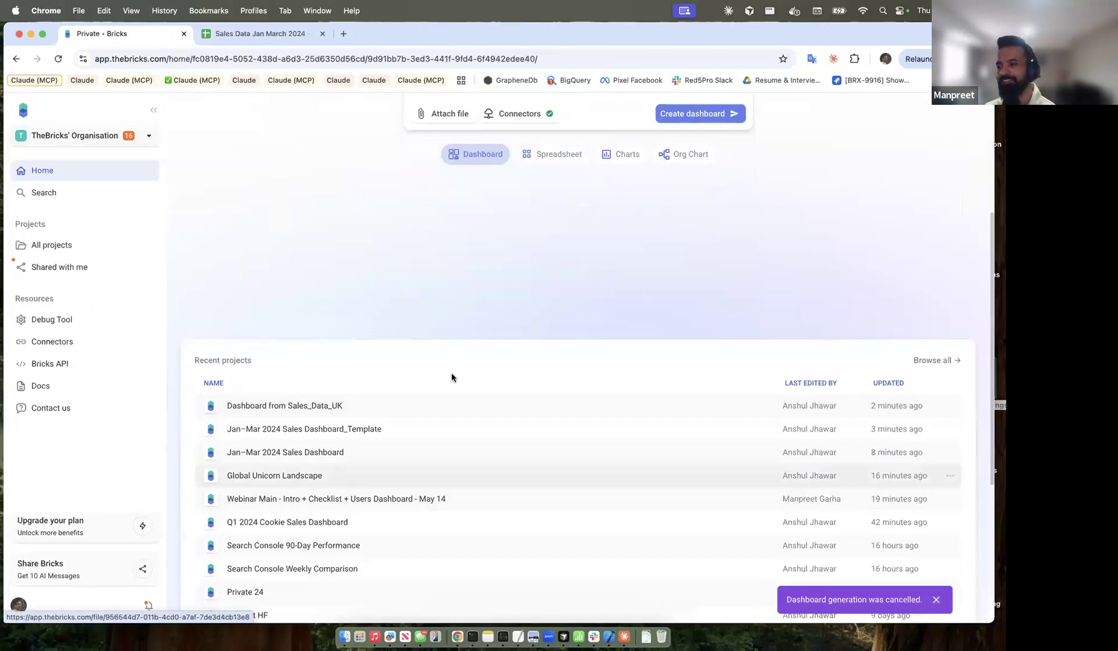
scroll(413, 404, "down", 12)
scroll(438, 377, "up", 7)
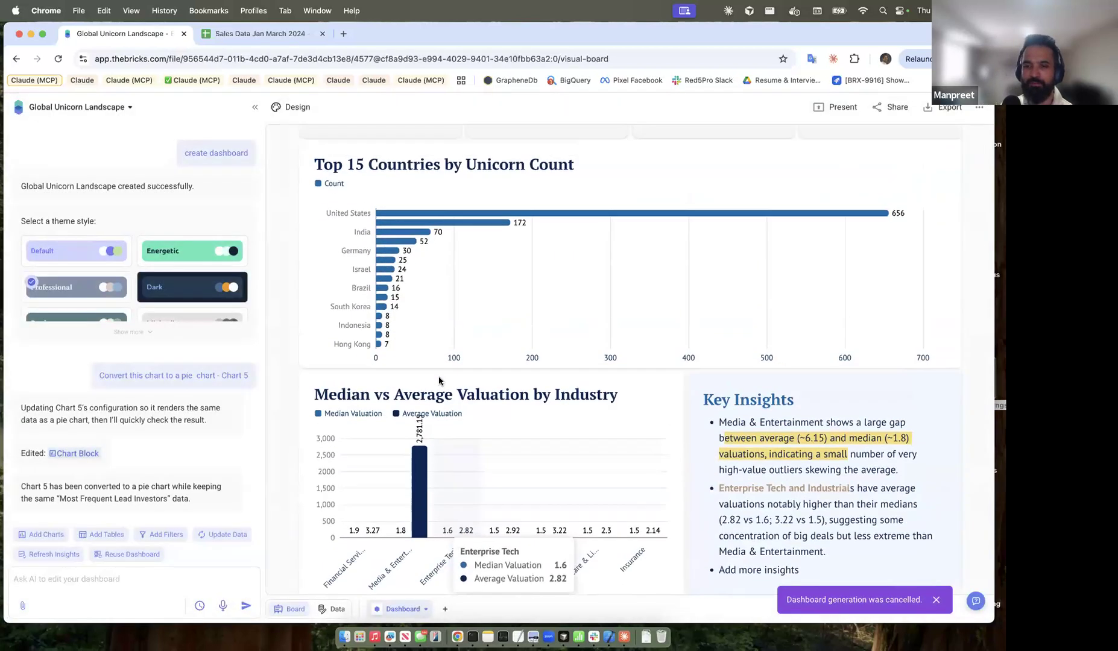
scroll(438, 376, "up", 4)
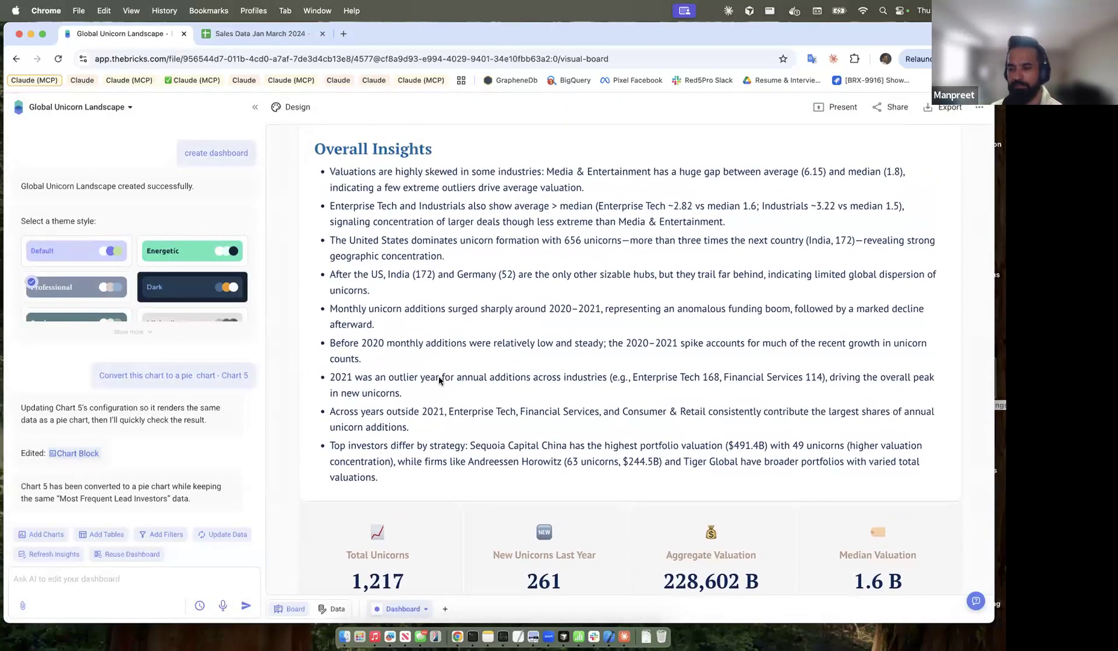
scroll(439, 376, "down", 3)
scroll(438, 376, "up", 7)
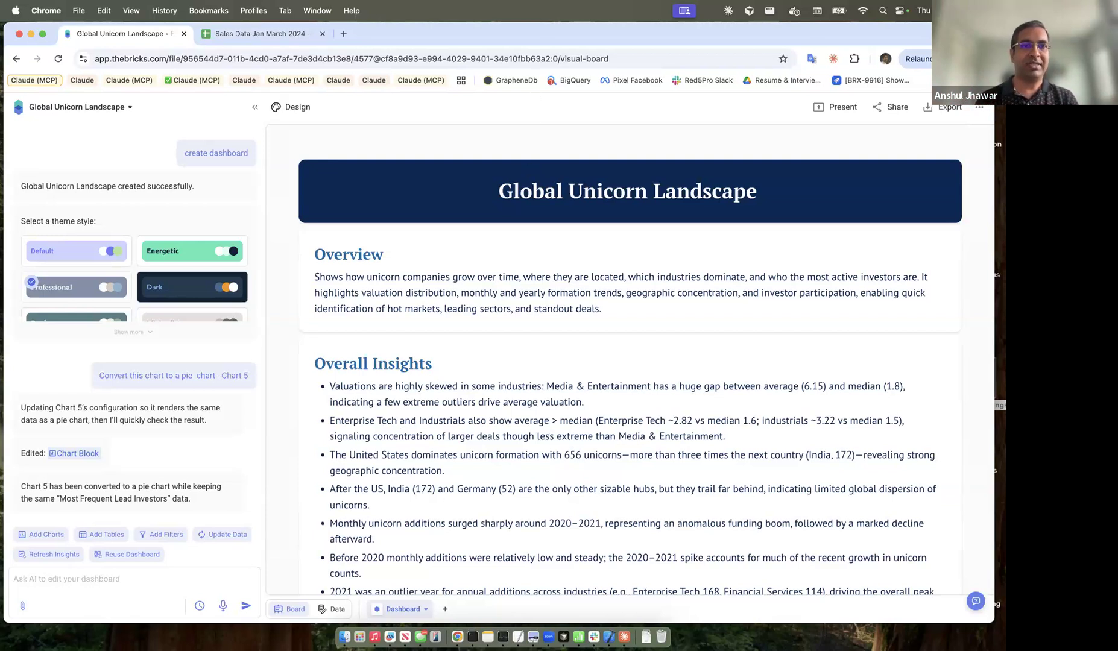
- Have the AI add filter controls to the Global Unicorn Landscape dashboard
left_click(174, 578)
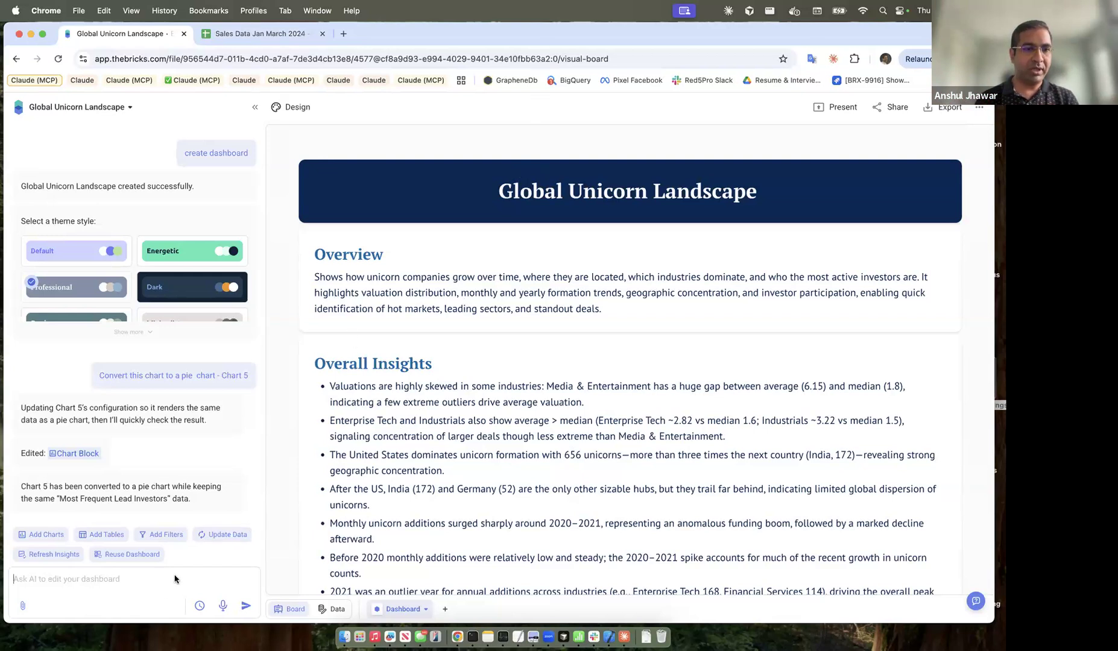
left_click(160, 535)
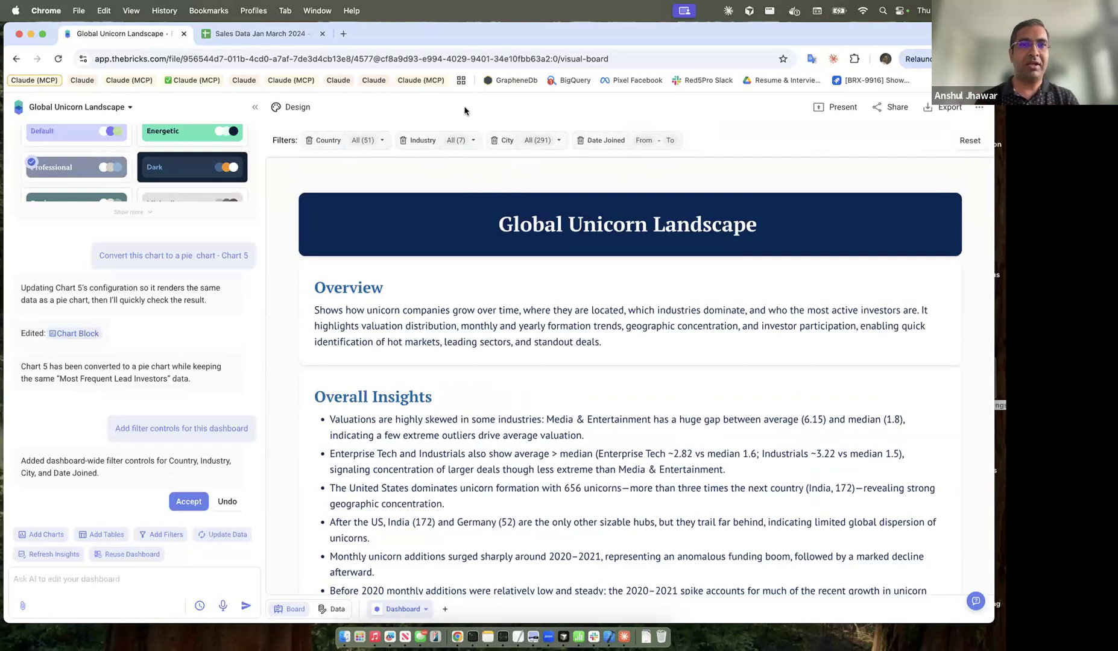
- Filter the dashboard to the Enterprise Tech industry only to check the KPI cards, and clear the filter
left_click(468, 140)
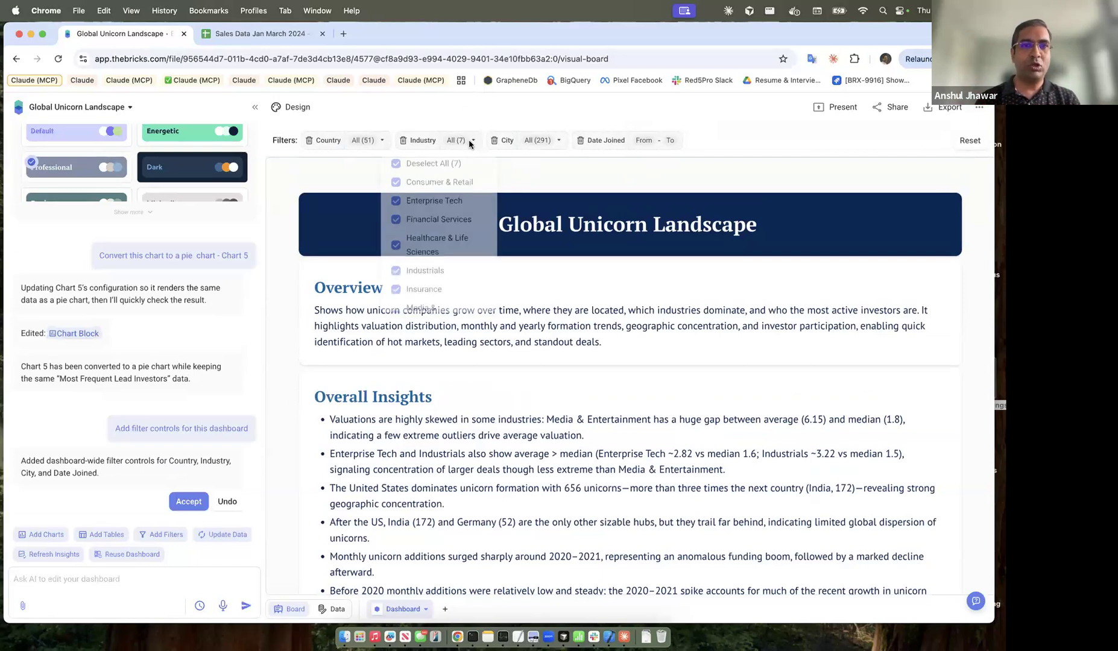
left_click(442, 168)
left_click(439, 204)
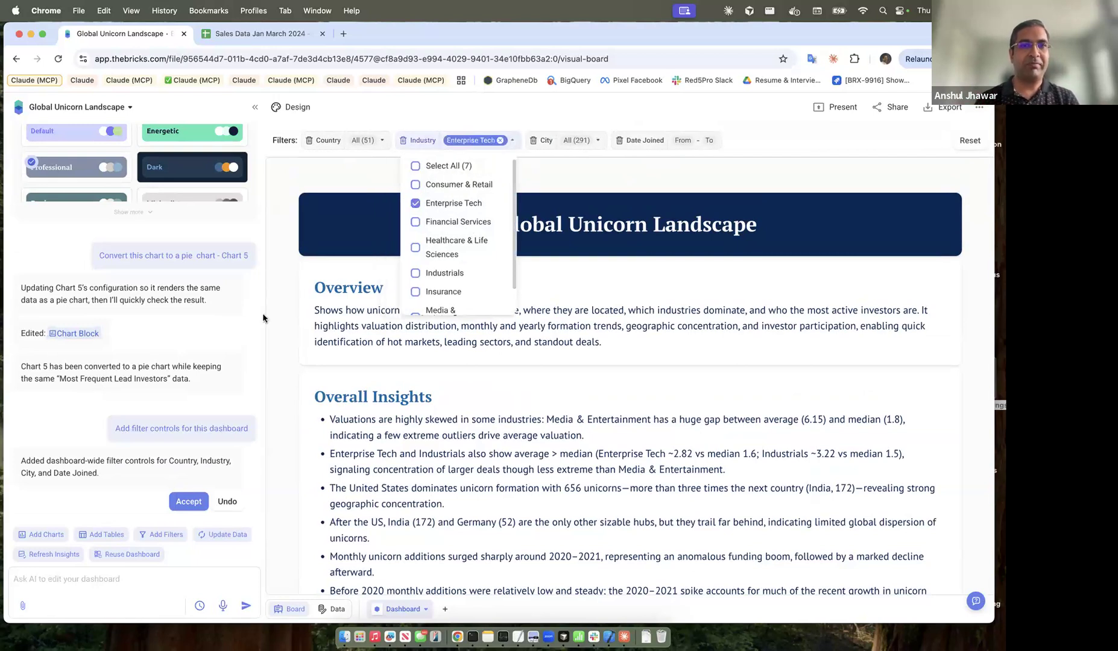
left_click(283, 233)
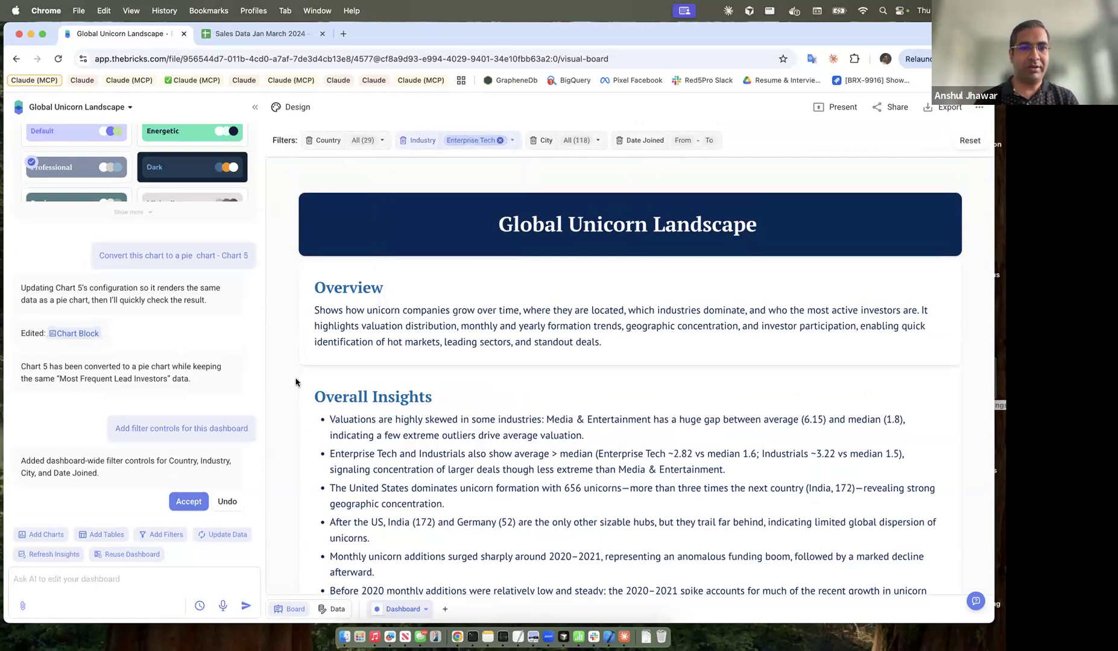
scroll(295, 382, "down", 15)
scroll(452, 277, "up", 1)
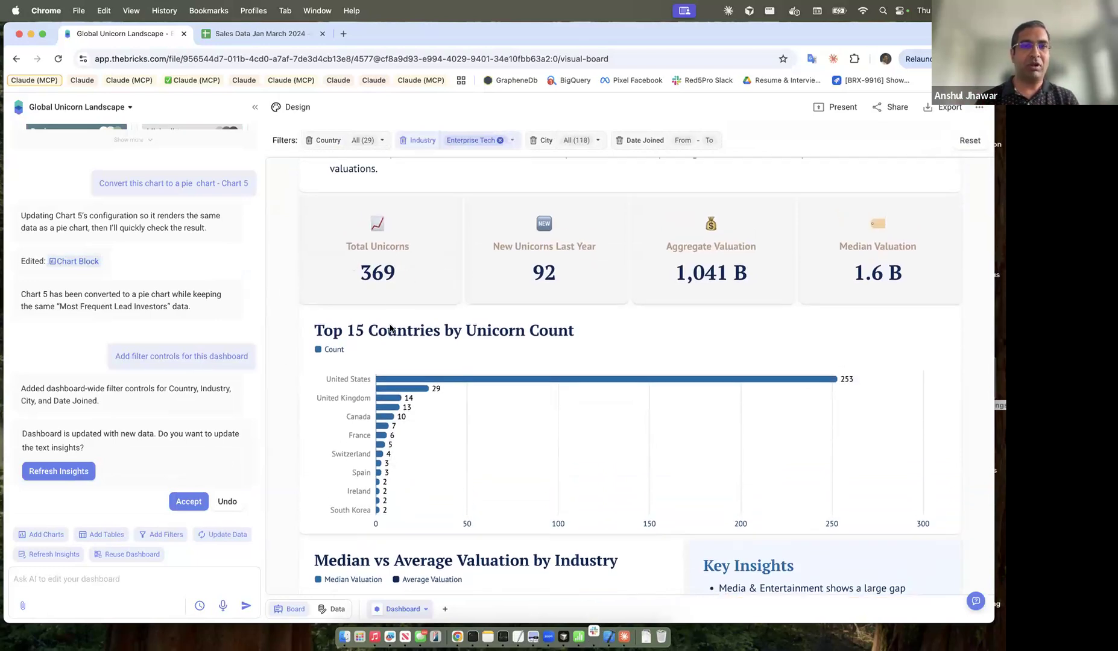
scroll(401, 290, "up", 3)
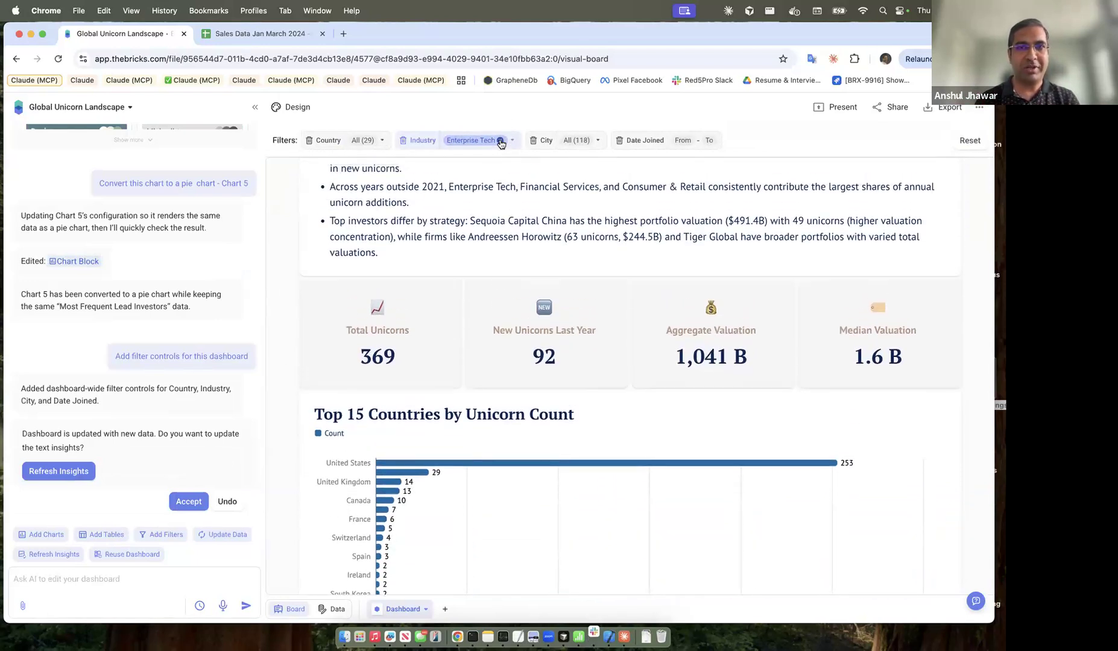
left_click(500, 140)
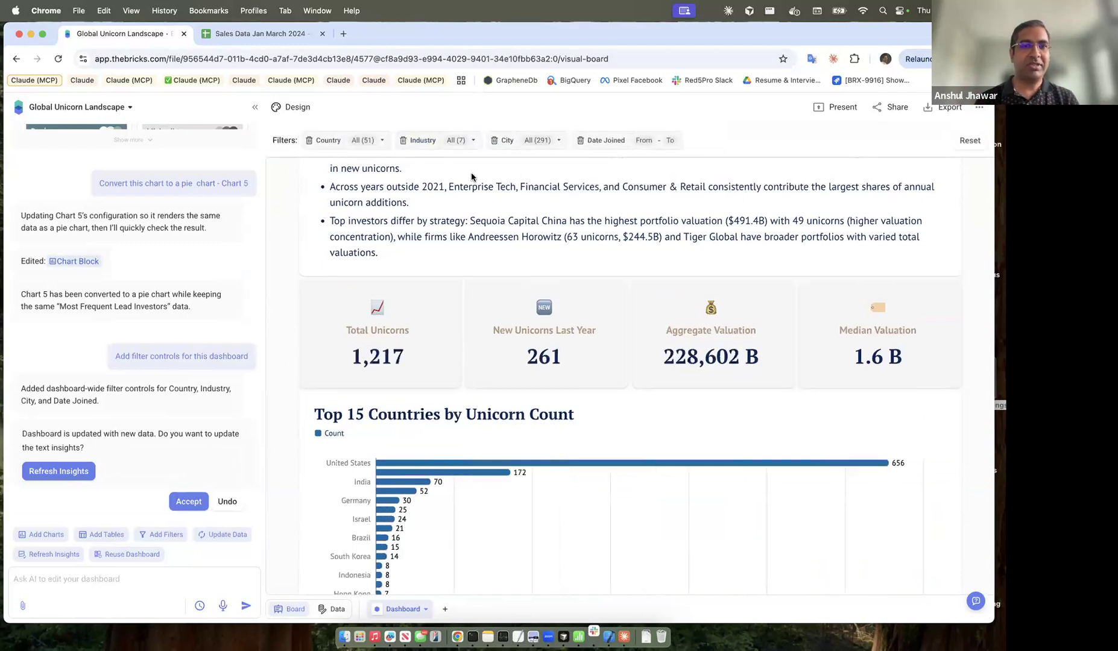
- Restrict the dashboard's Industry filter to Enterprise Tech by deselecting all the other industries
left_click(457, 140)
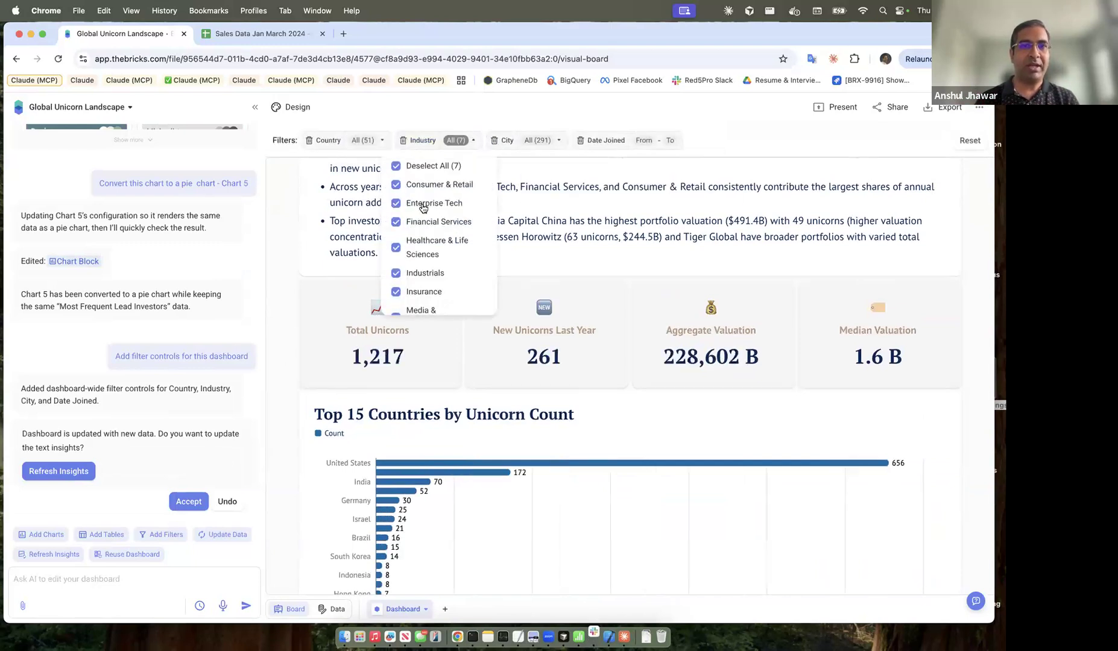
left_click(425, 167)
left_click(424, 204)
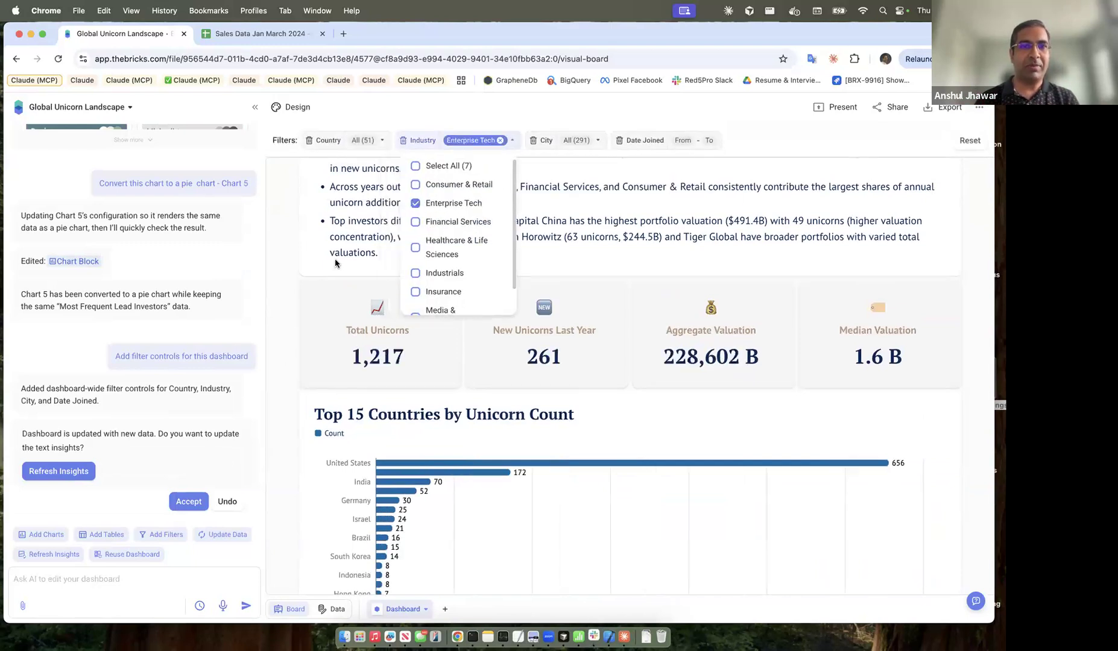
left_click(283, 271)
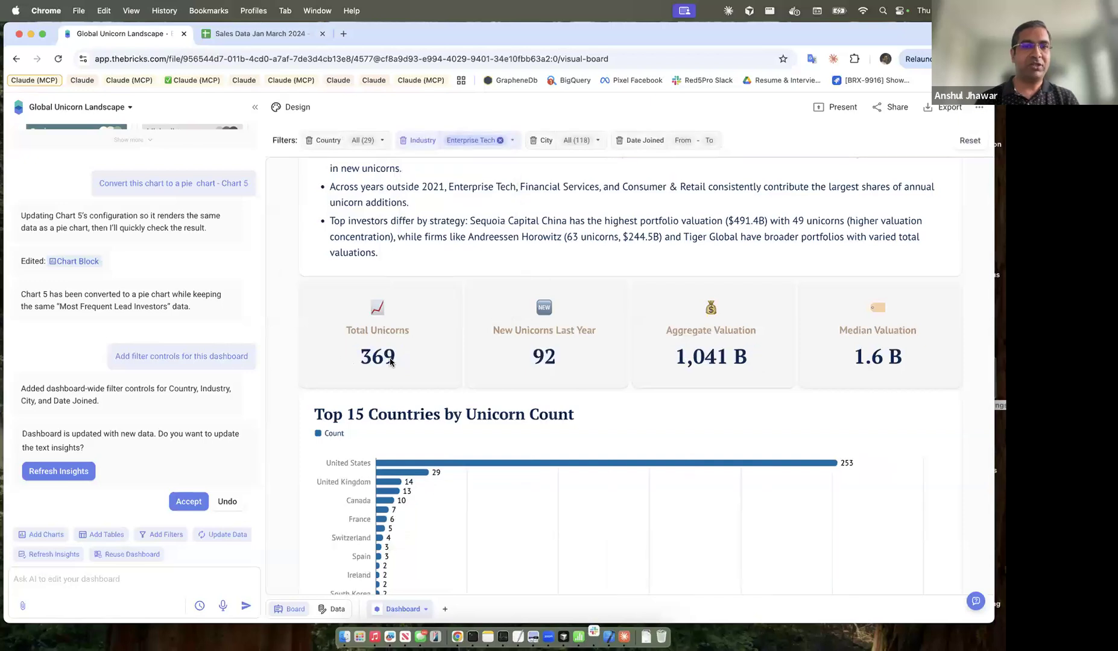
- Examine how the Enterprise Tech filter affects the valuation, lead investor and regional charts and the investor and city tables
scroll(429, 390, "down", 5)
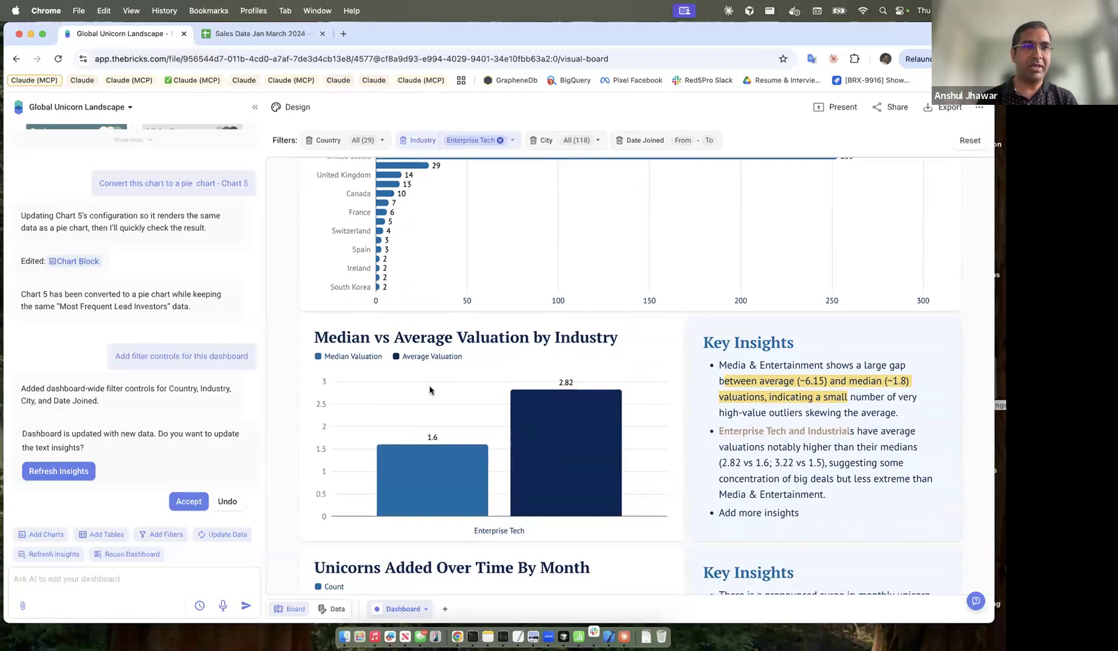
scroll(599, 380, "down", 2)
scroll(600, 380, "down", 12)
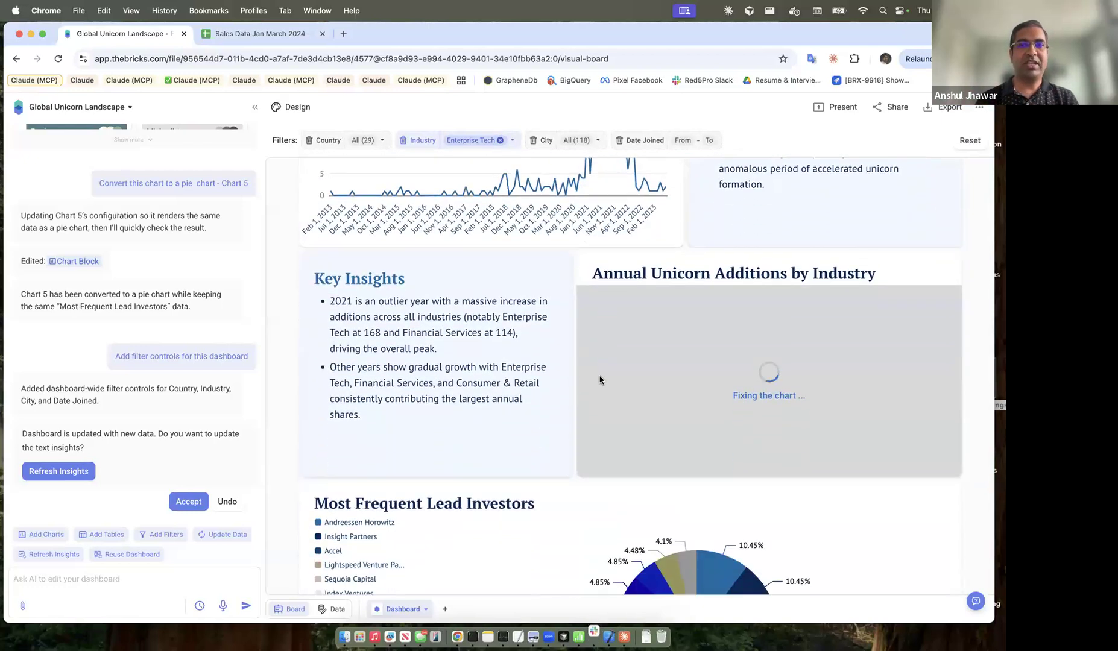
scroll(600, 380, "up", 6)
scroll(600, 380, "down", 12)
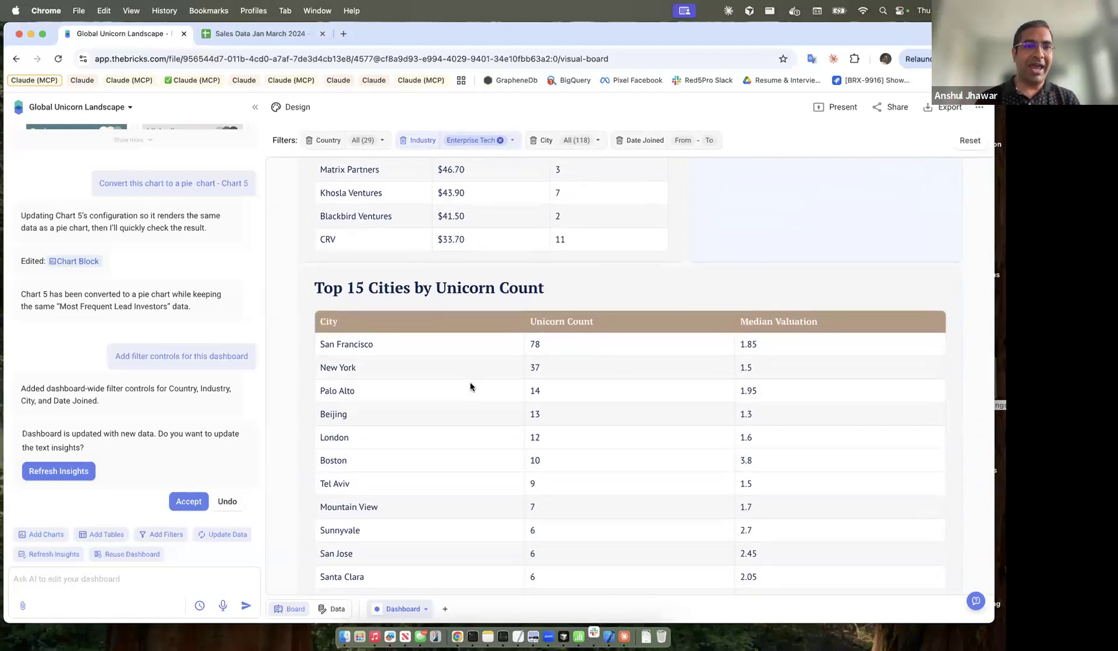
scroll(469, 386, "up", 6)
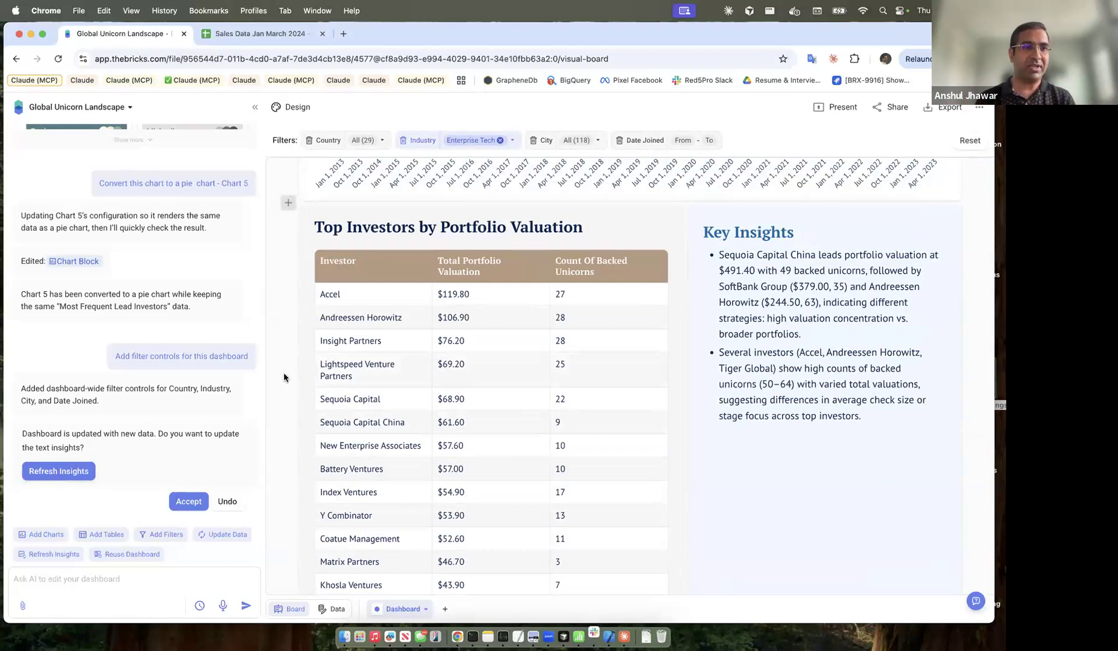
scroll(284, 378, "up", 3)
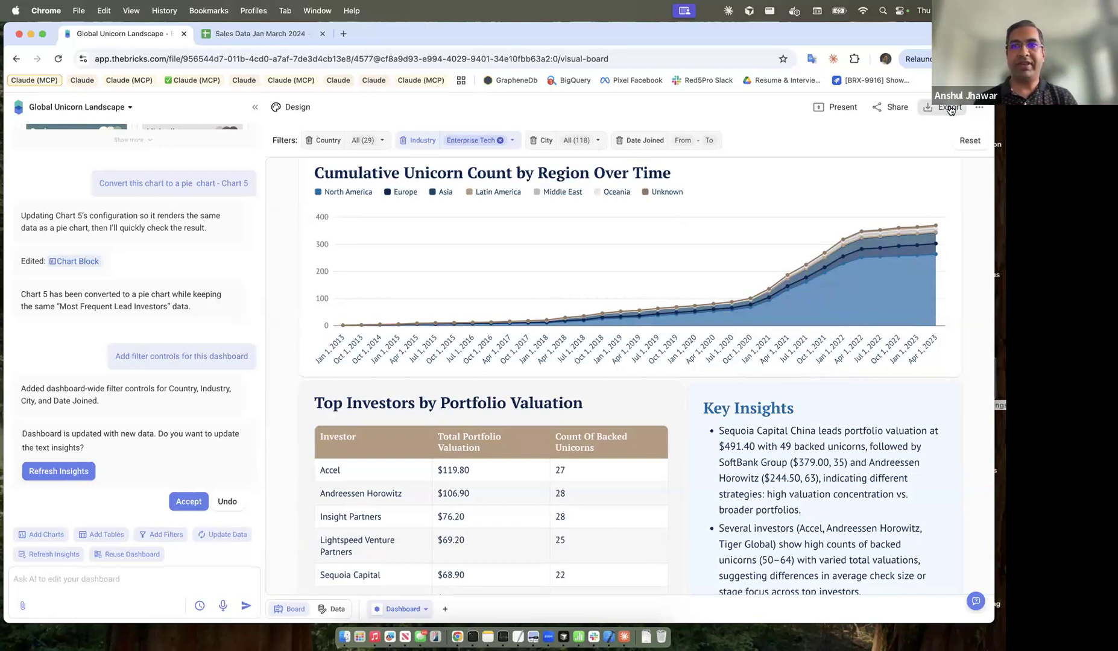
- Open the export options for the filtered dashboard and browse the available quick layouts
left_click(948, 108)
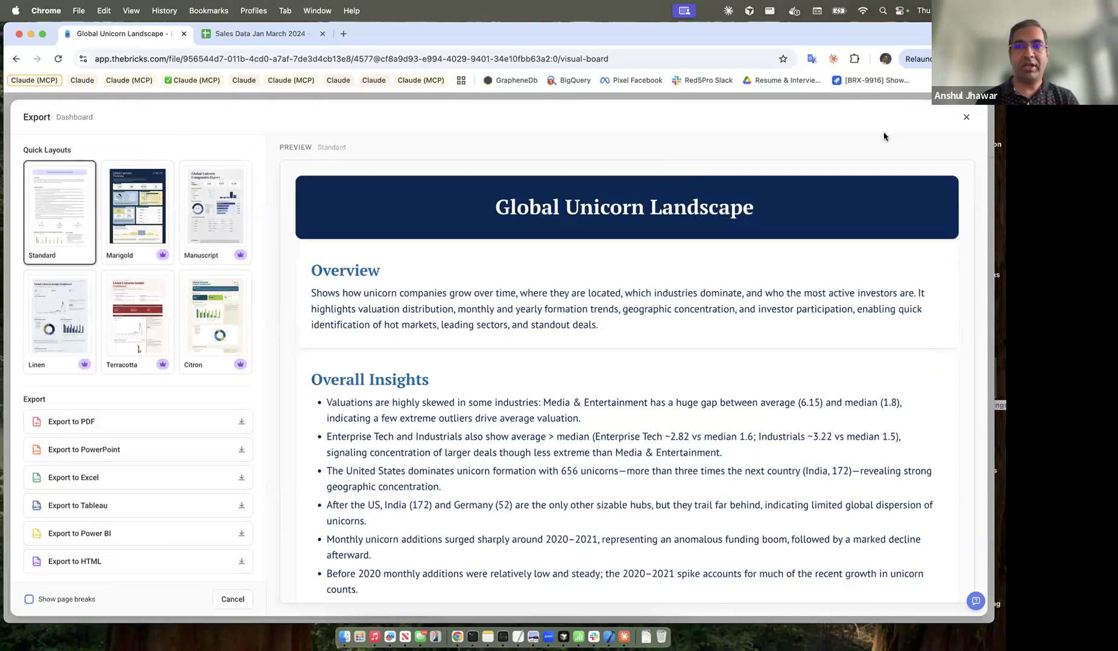
scroll(141, 338, "down", 3)
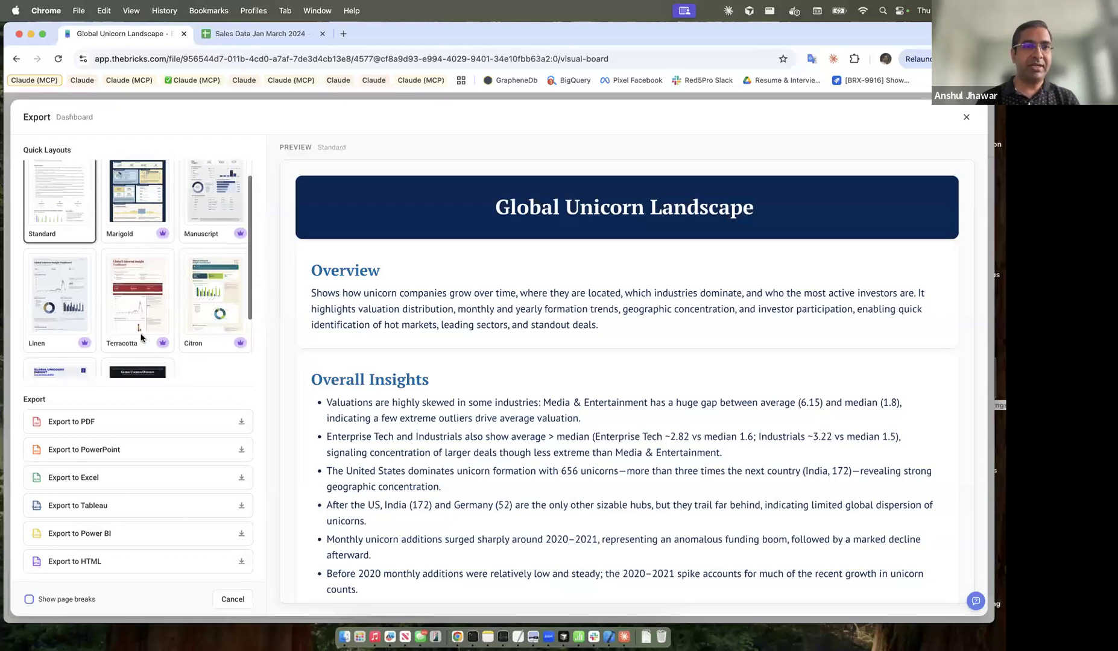
scroll(140, 338, "up", 3)
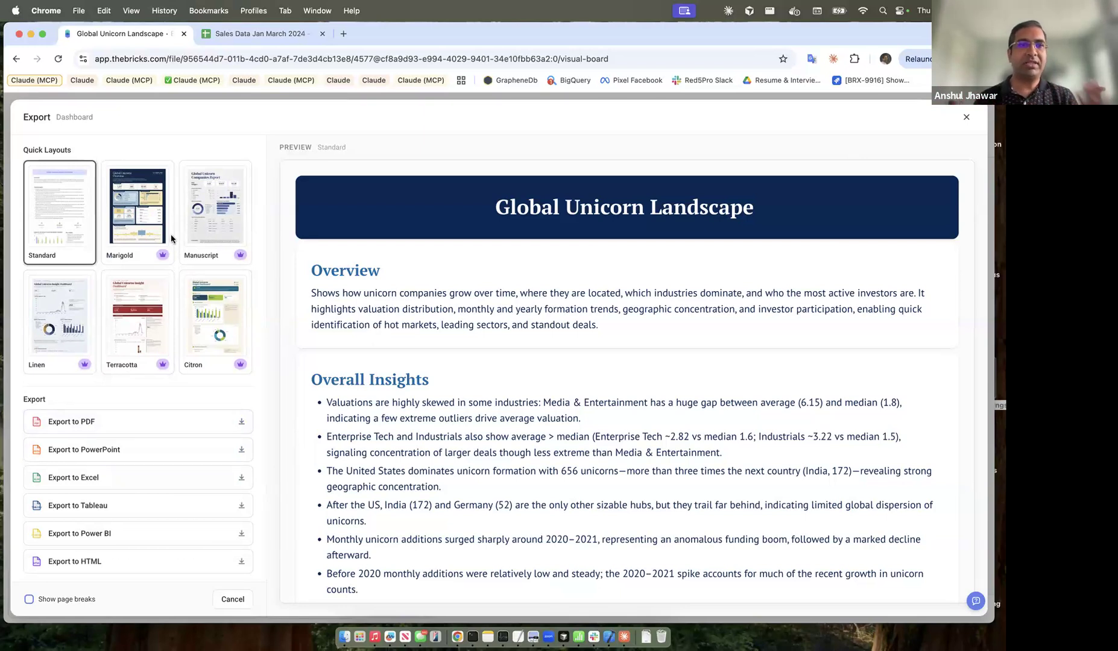
- Preview the Manuscript quick layout and read through its sample report from the key insights to the conclusion
left_click(216, 219)
scroll(482, 445, "down", 7)
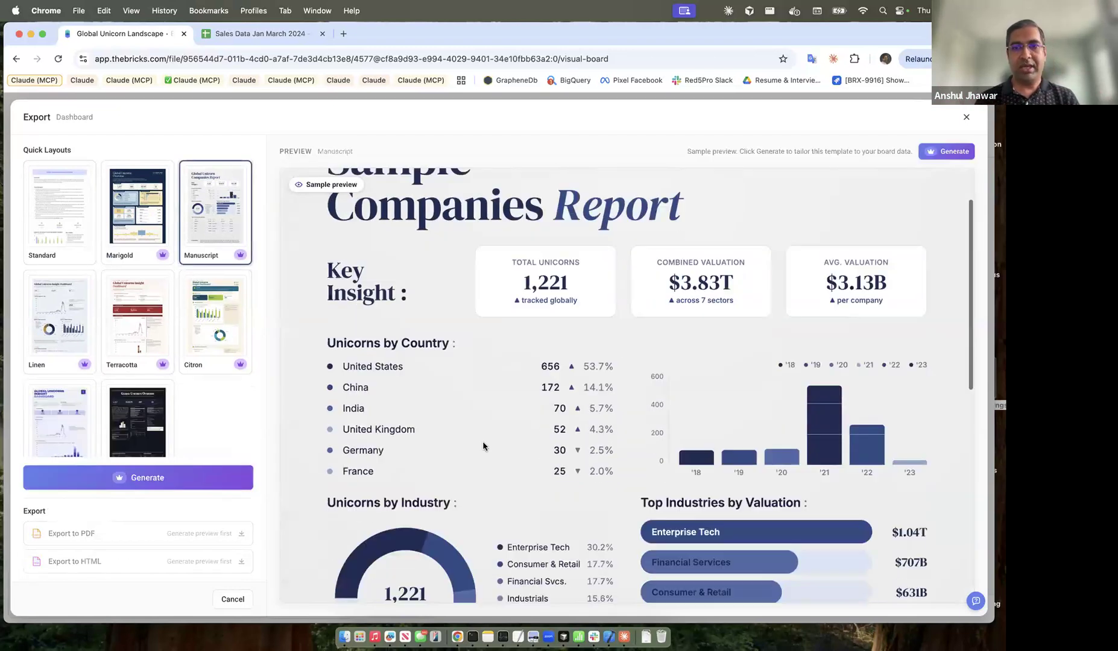
scroll(482, 446, "down", 2)
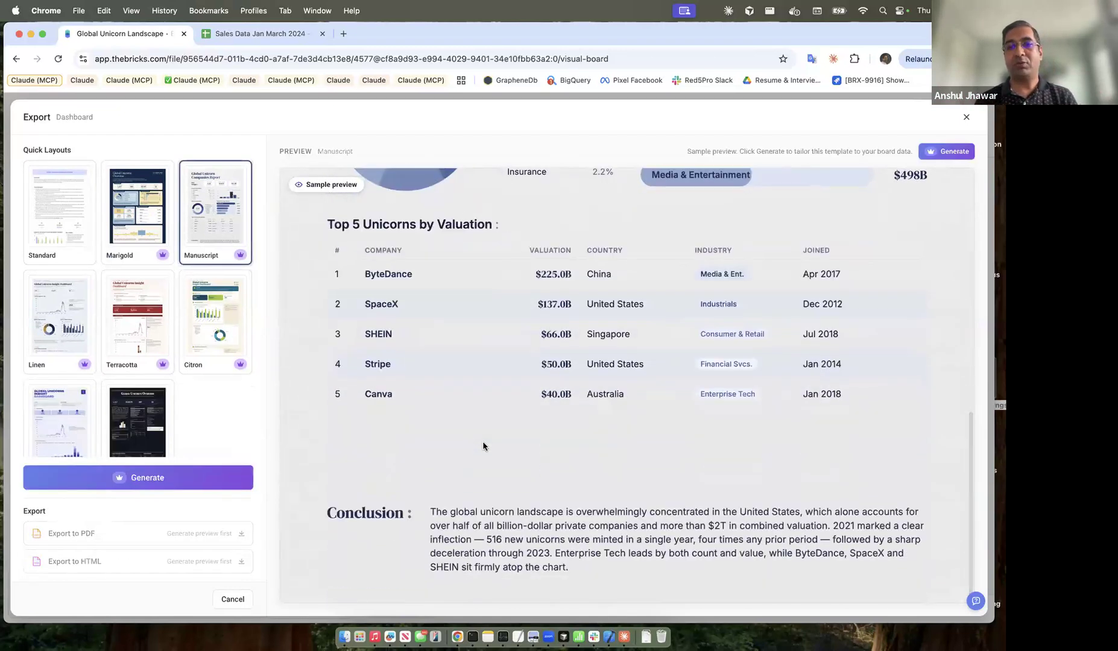
scroll(483, 447, "up", 9)
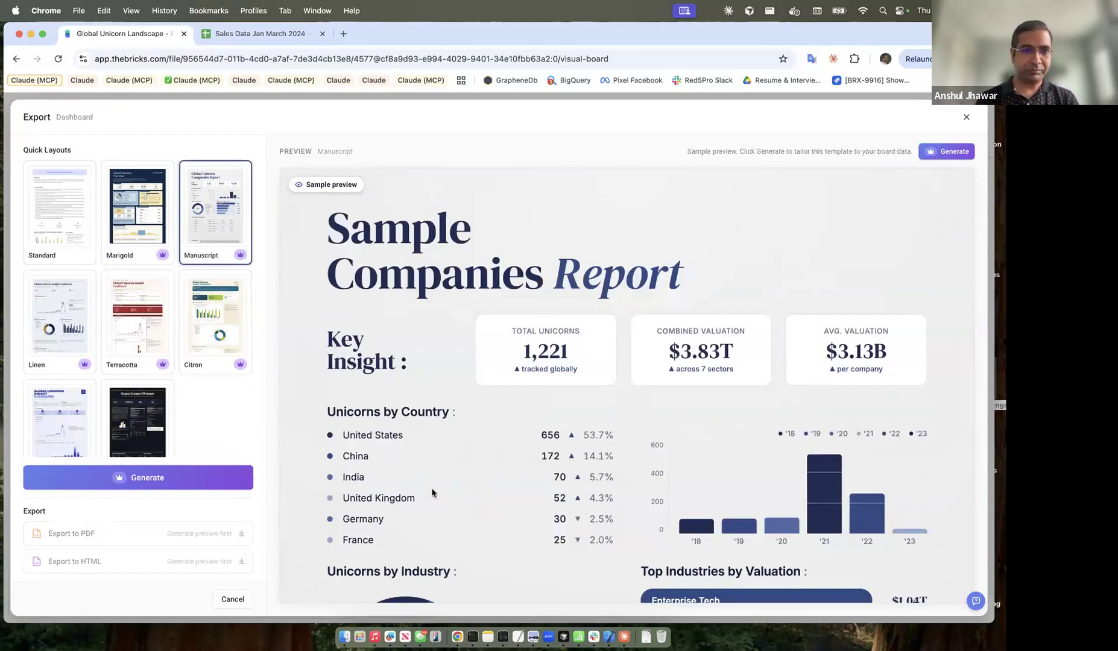
scroll(432, 492, "down", 3)
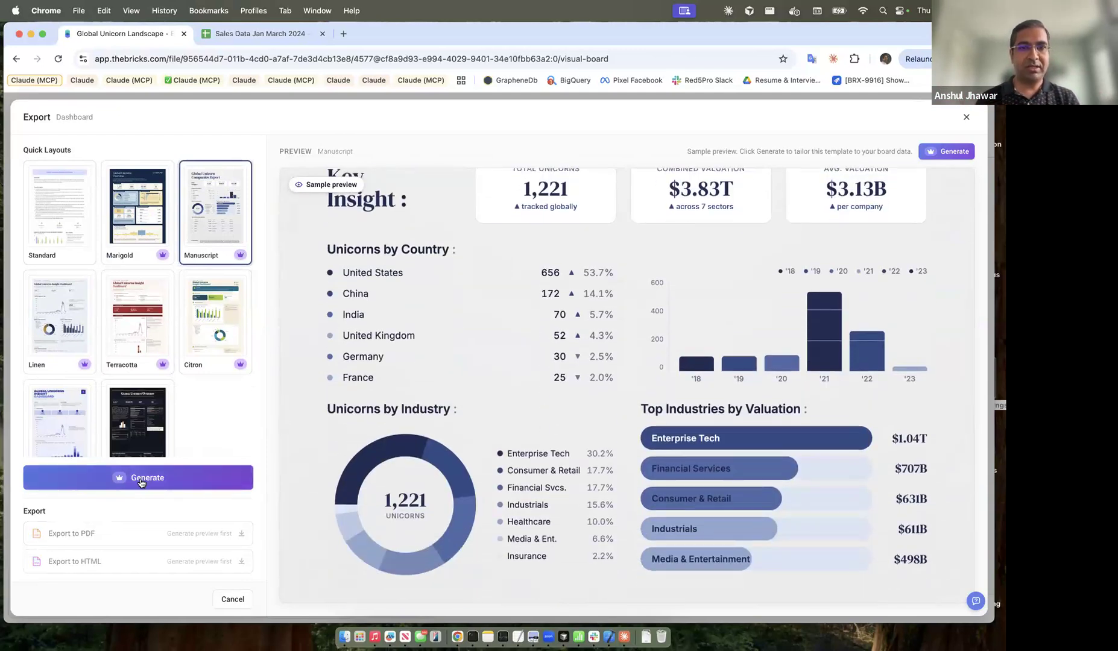
- Generate the dashboard's export preview in the Marigold quick layout and review its overview cards, country chart and investor sections
left_click(147, 226)
scroll(377, 459, "down", 10)
scroll(378, 458, "up", 10)
left_click(143, 482)
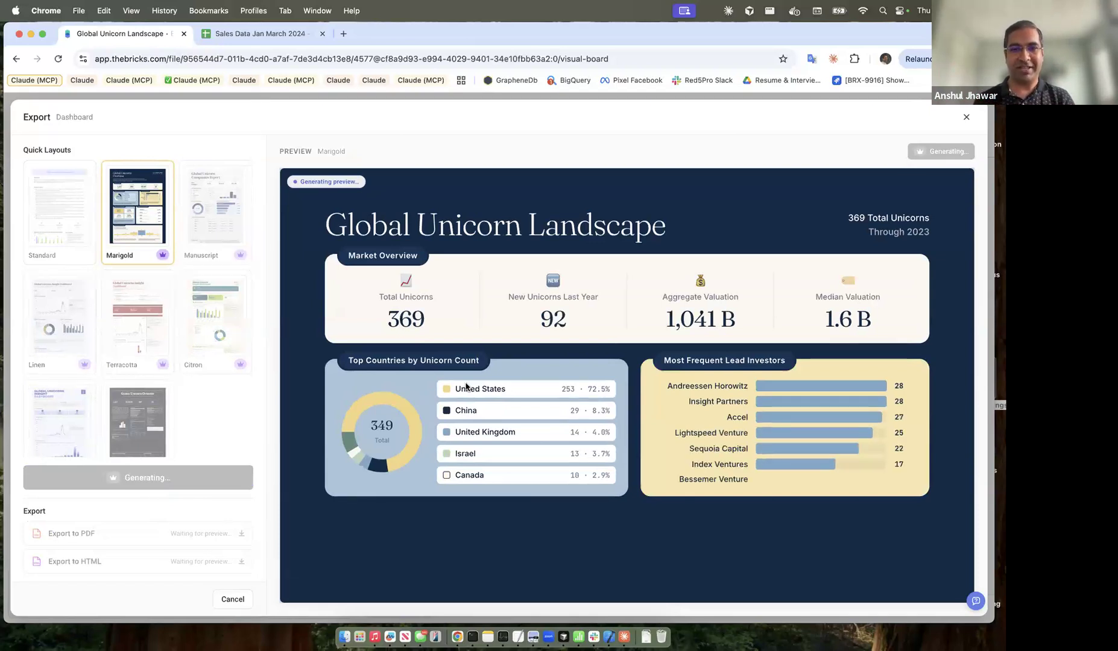
scroll(603, 389, "down", 1)
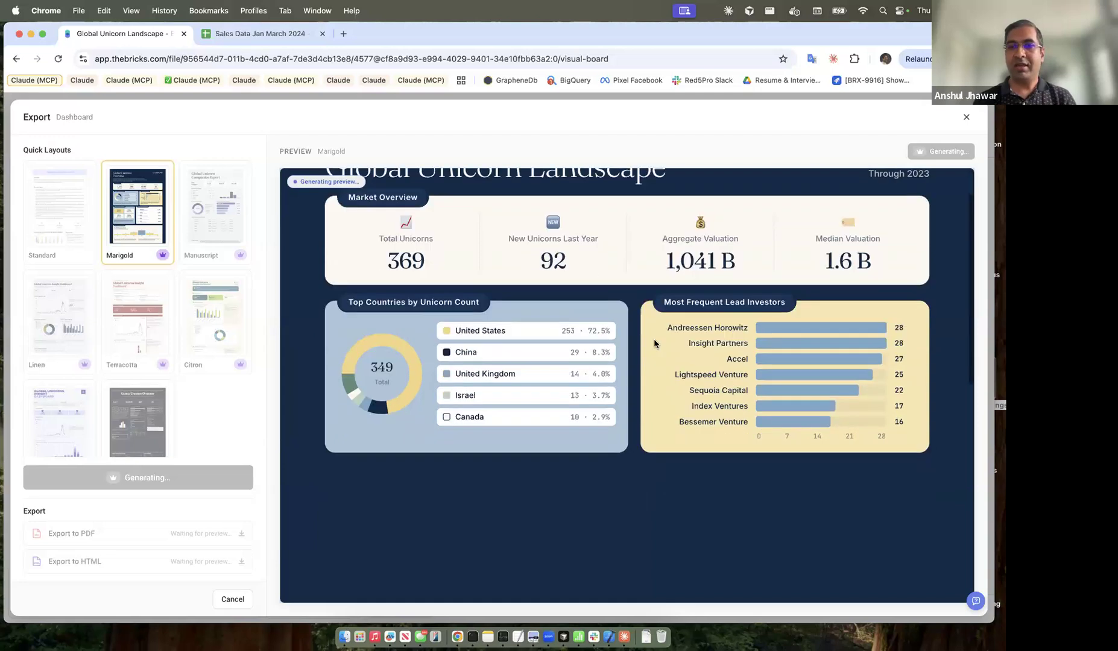
scroll(621, 417, "down", 1)
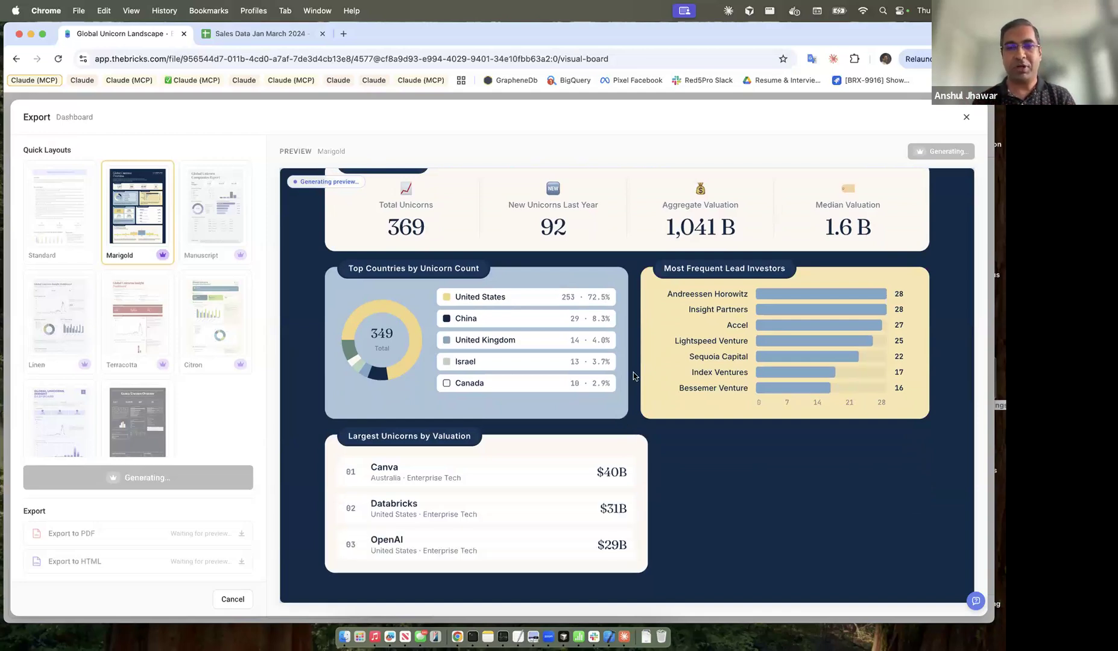
scroll(634, 372, "up", 3)
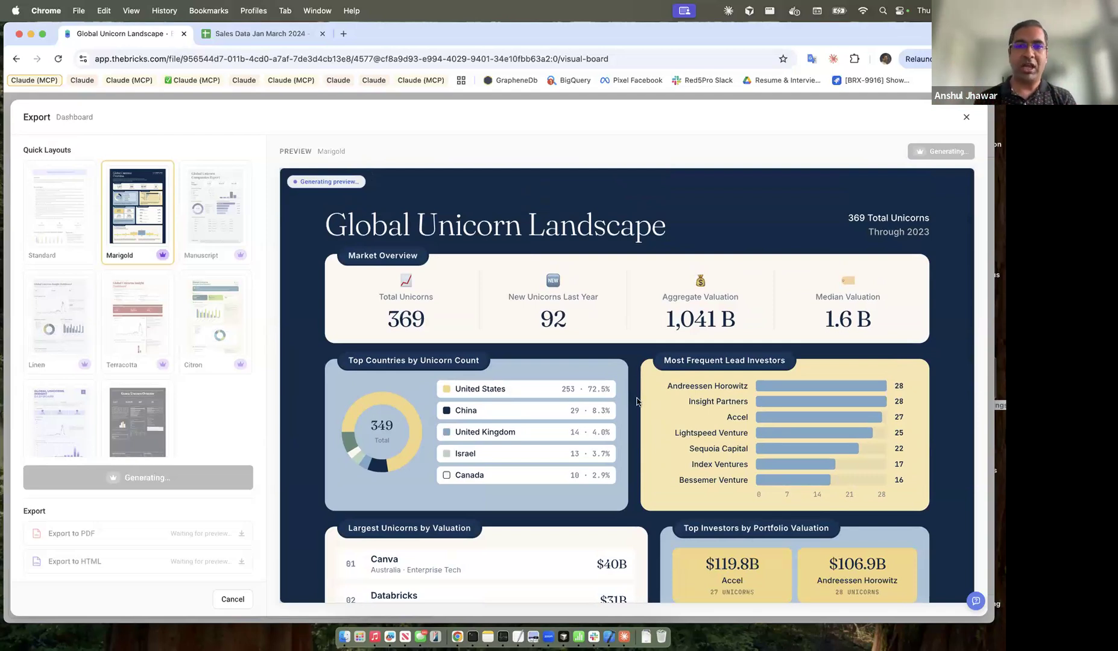
- Switch the export preview to the Standard layout to view its export formats, and close the export options
scroll(636, 398, "down", 7)
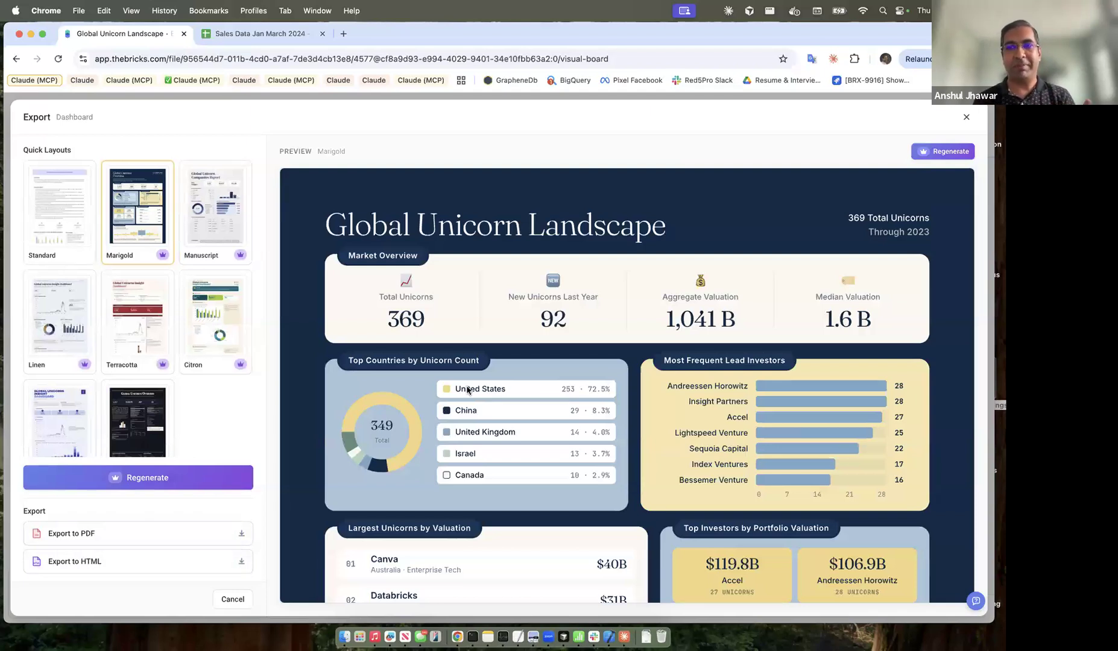
left_click(68, 239)
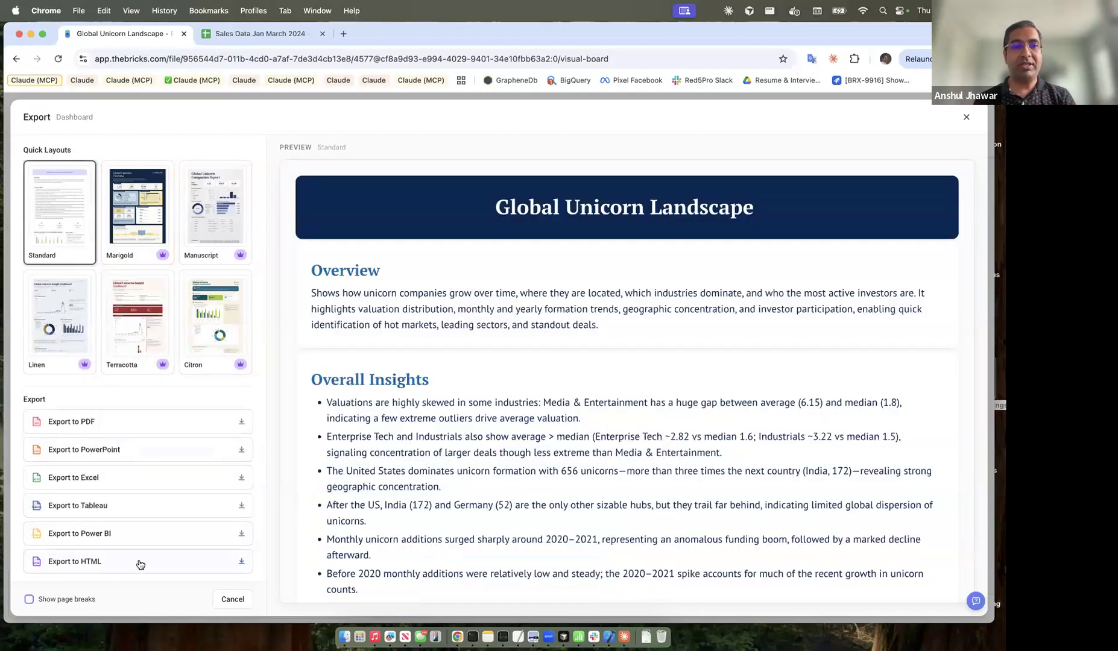
left_click(969, 119)
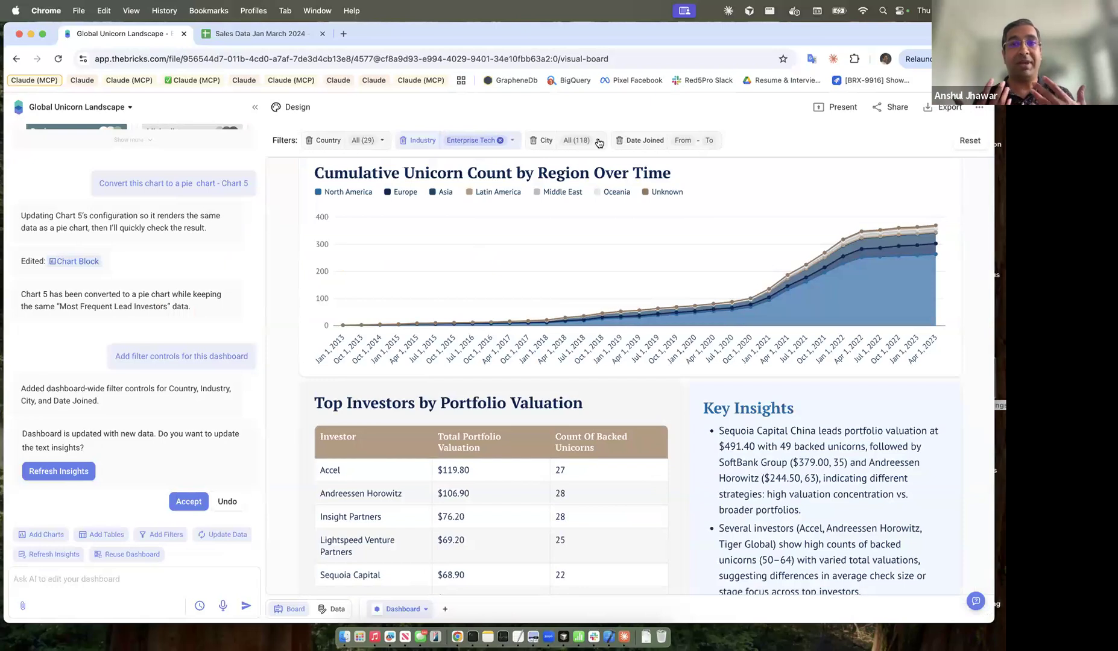
- Open the dashboard's sharing options and look at the invite suggestions and the access, publish and embed choices
left_click(893, 110)
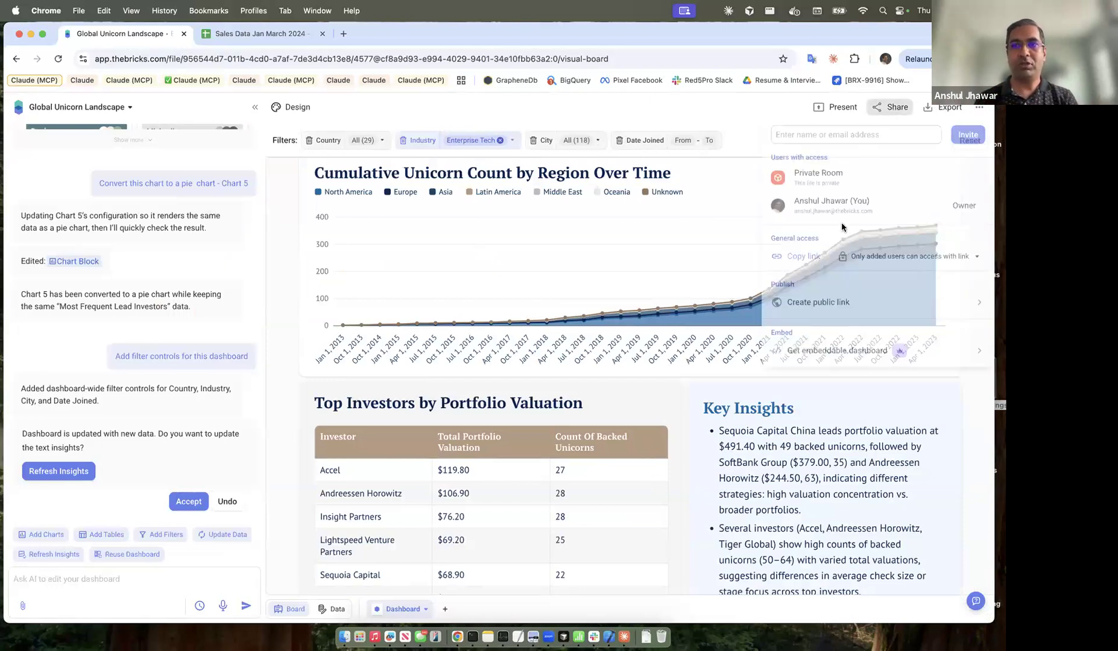
left_click(860, 135)
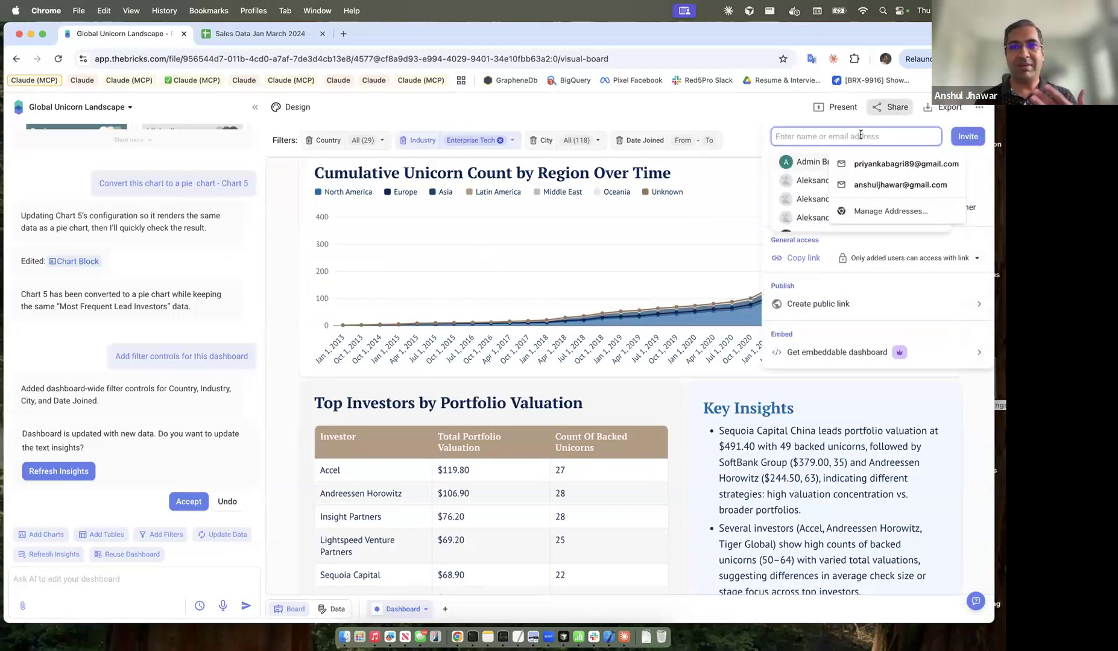
left_click(781, 119)
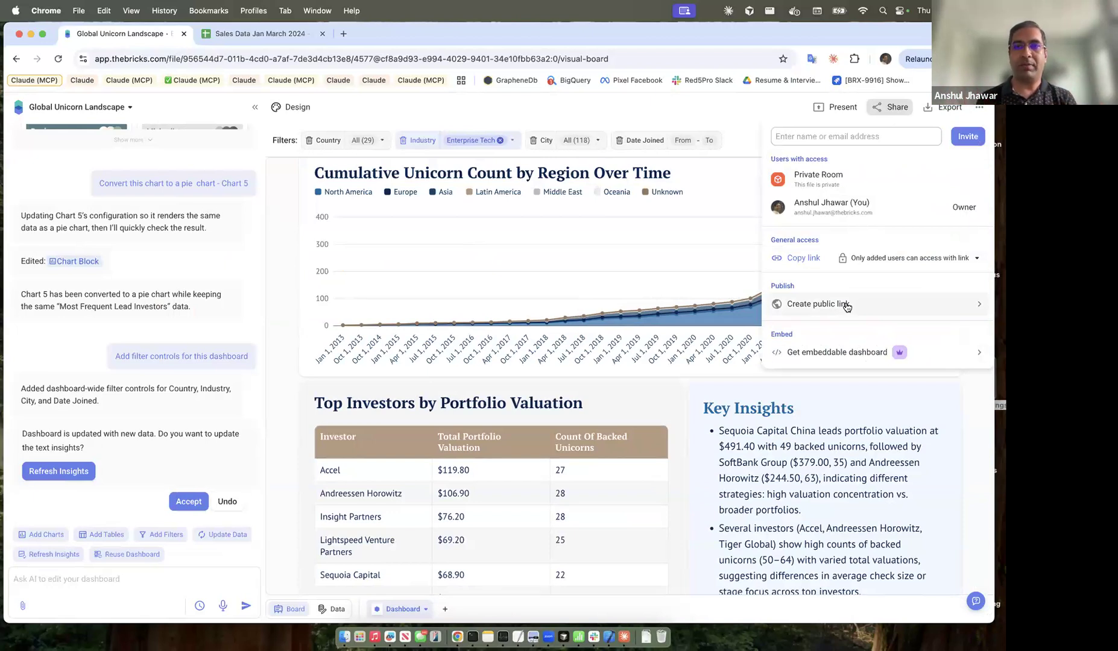
- Publish the dashboard as an embeddable HTML snapshot, copy its link and open it in a new browser tab
left_click(845, 354)
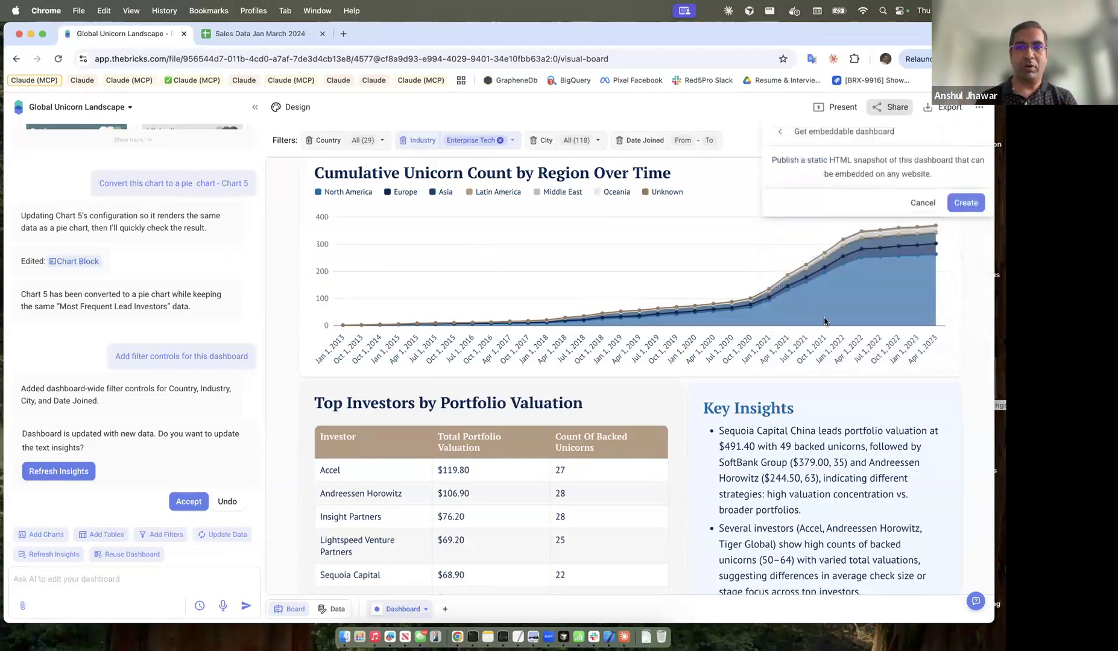
left_click(967, 203)
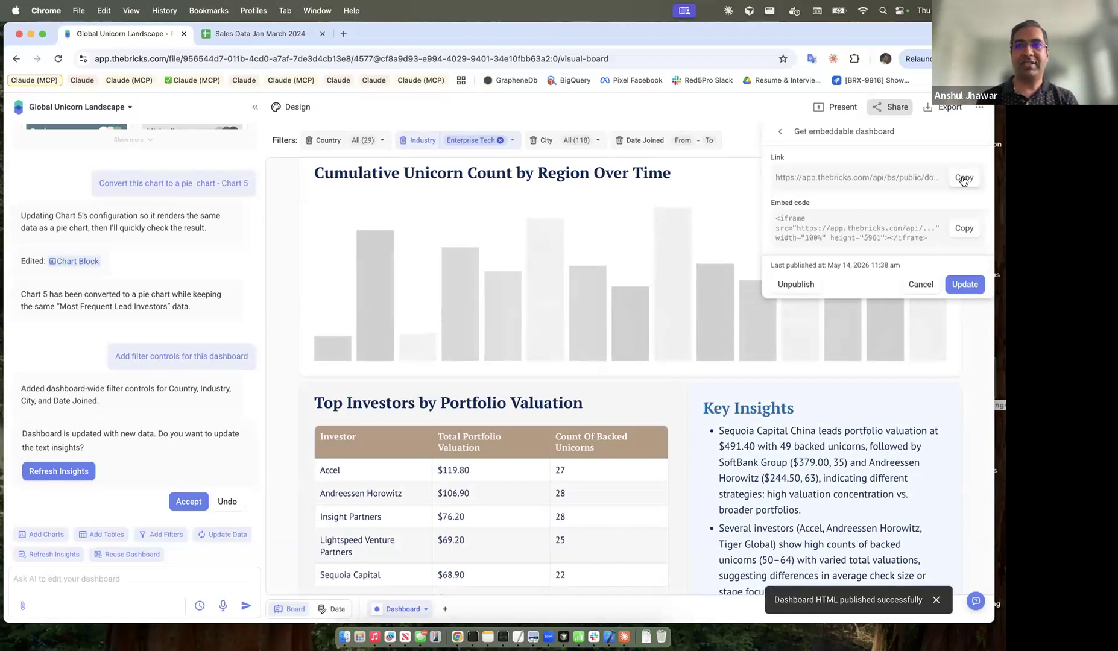
left_click(963, 178)
key("super+t")
key("super+v")
key("Return")
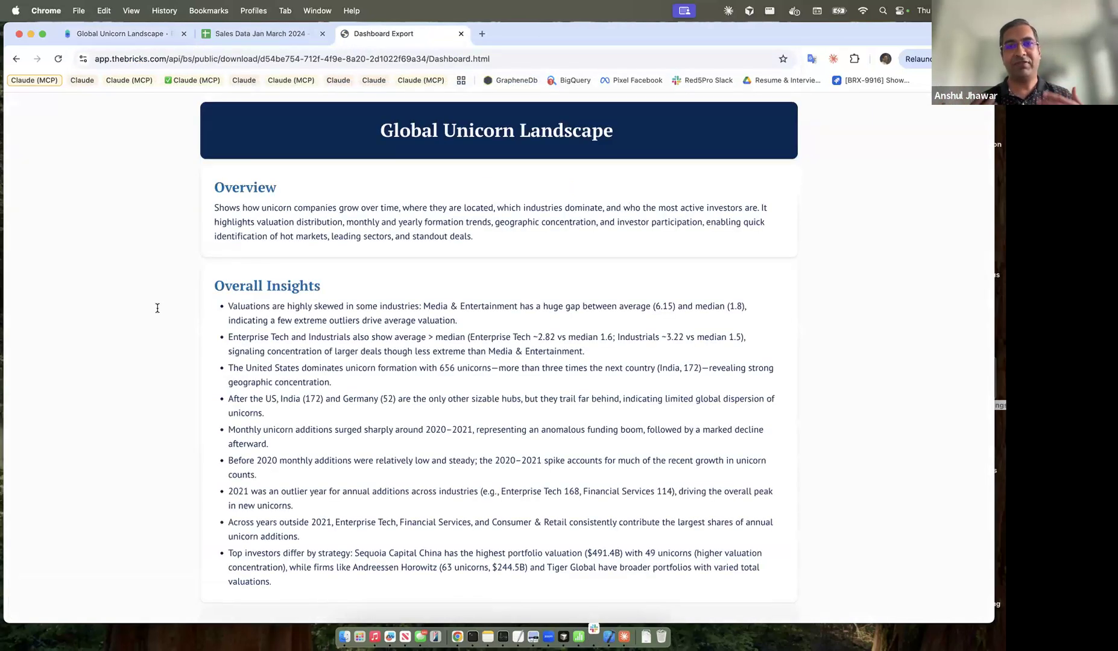
- Look through the published snapshot page, from the overall insights down to the cumulative unicorn count chart and back
scroll(156, 403, "down", 10)
scroll(156, 404, "down", 7)
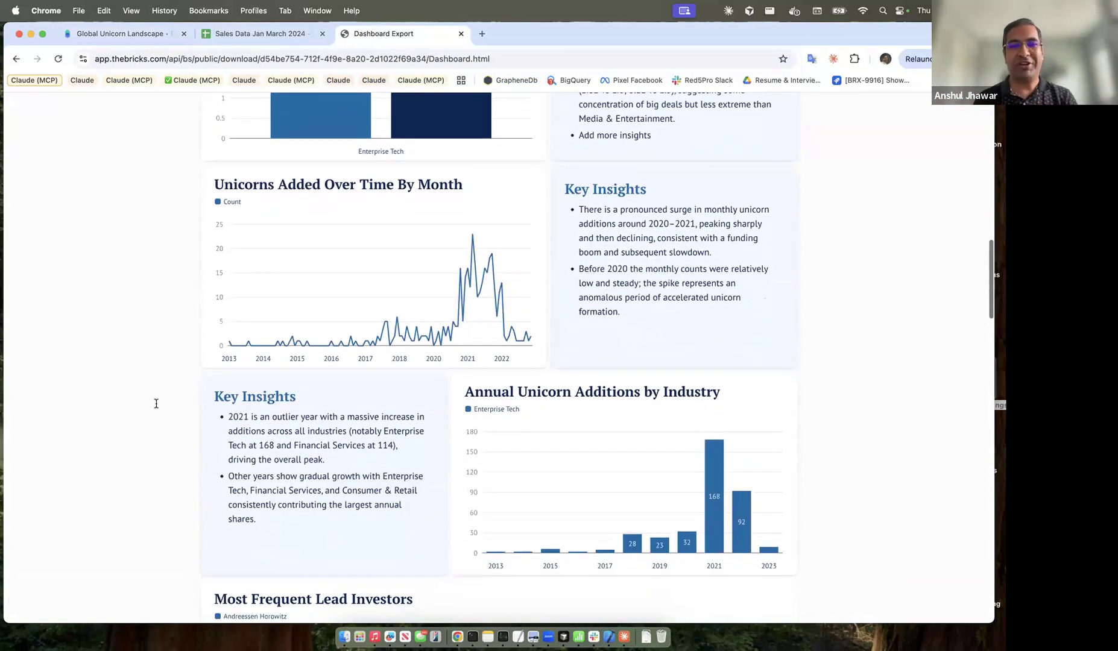
scroll(156, 404, "down", 20)
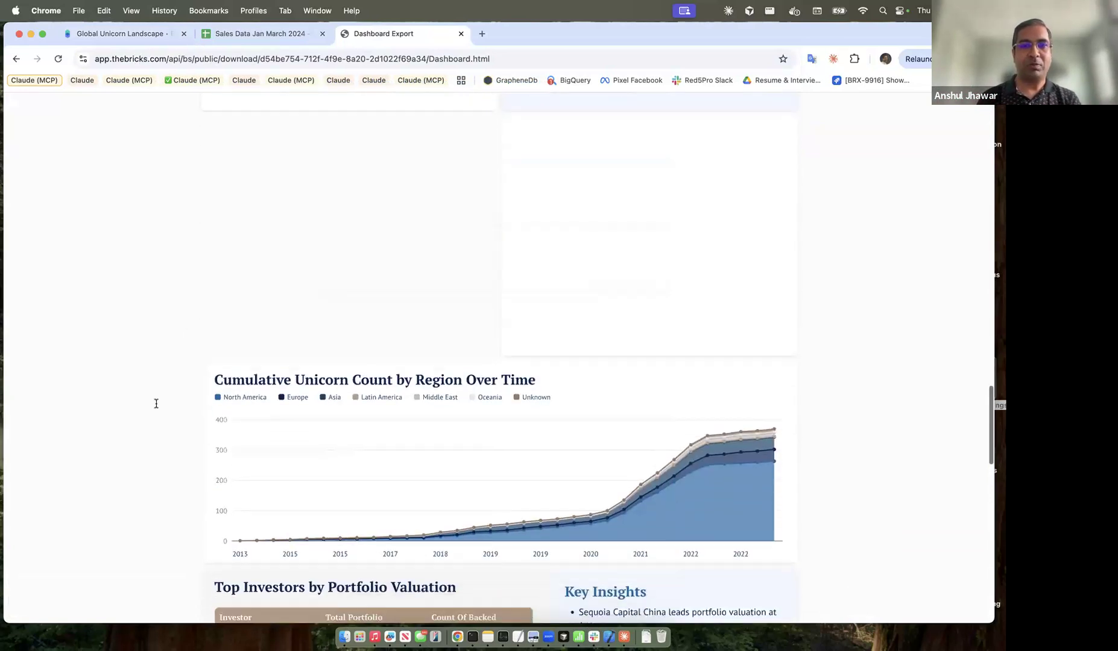
scroll(156, 404, "up", 20)
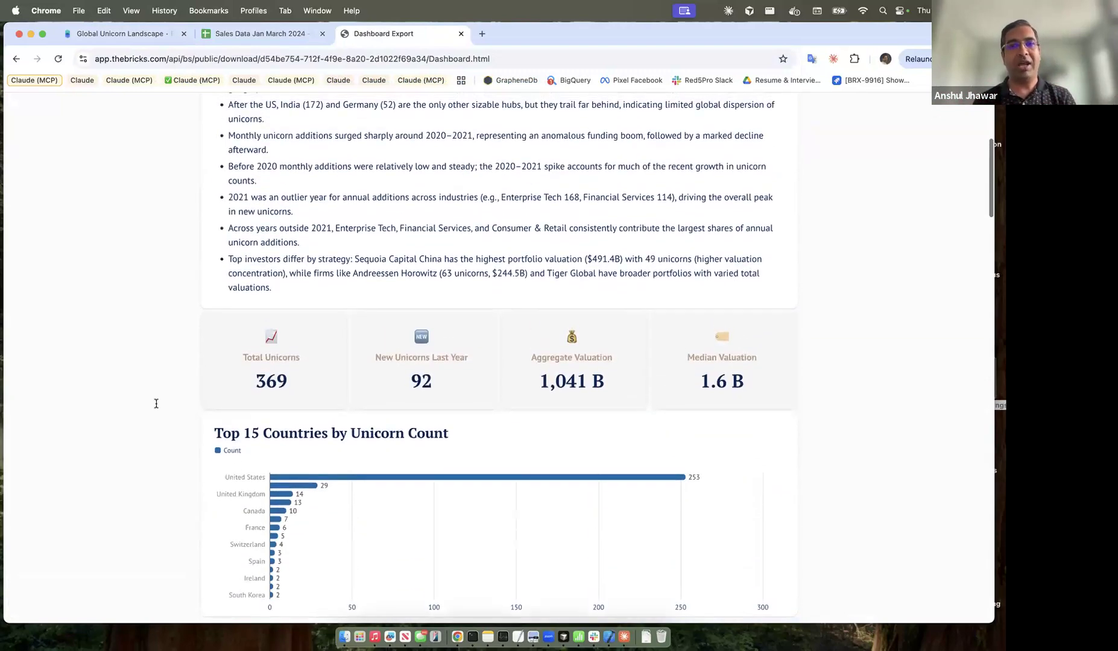
scroll(156, 403, "up", 8)
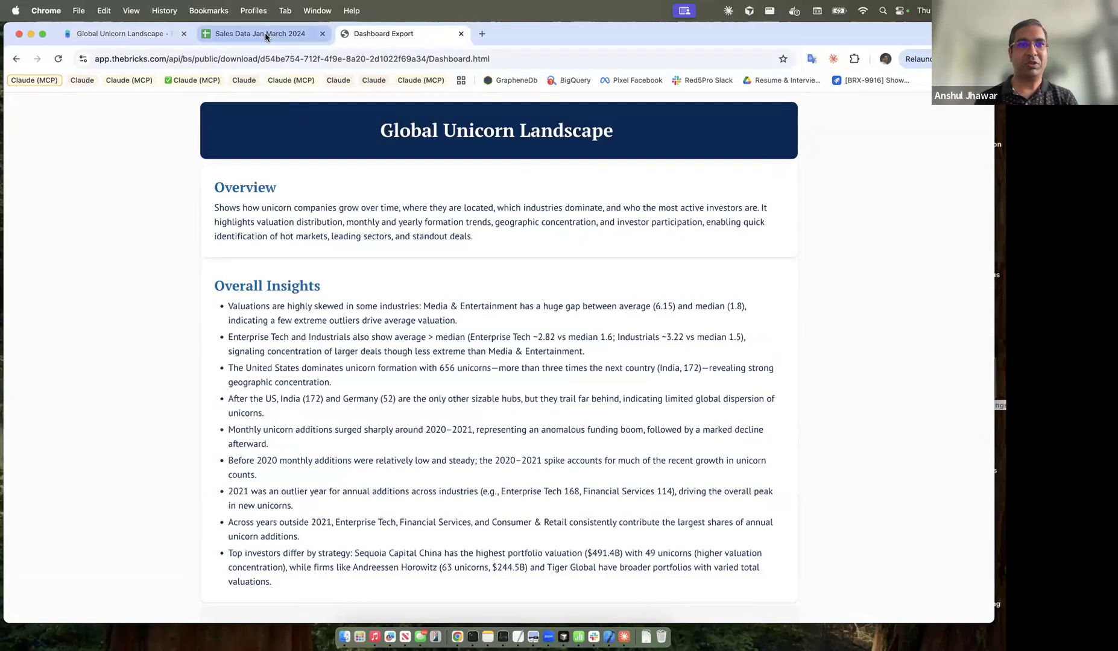
- Return to the dashboard in Bricks and review its overview, overall insights and summary cards
left_click(179, 34)
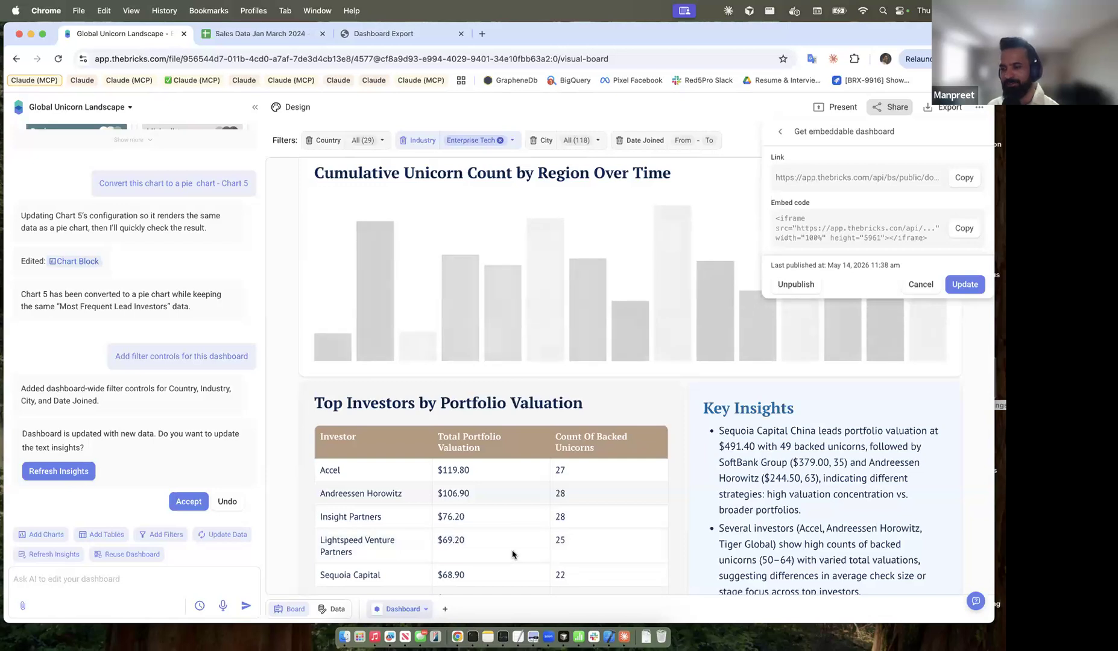
scroll(513, 554, "down", 3)
scroll(512, 554, "down", 15)
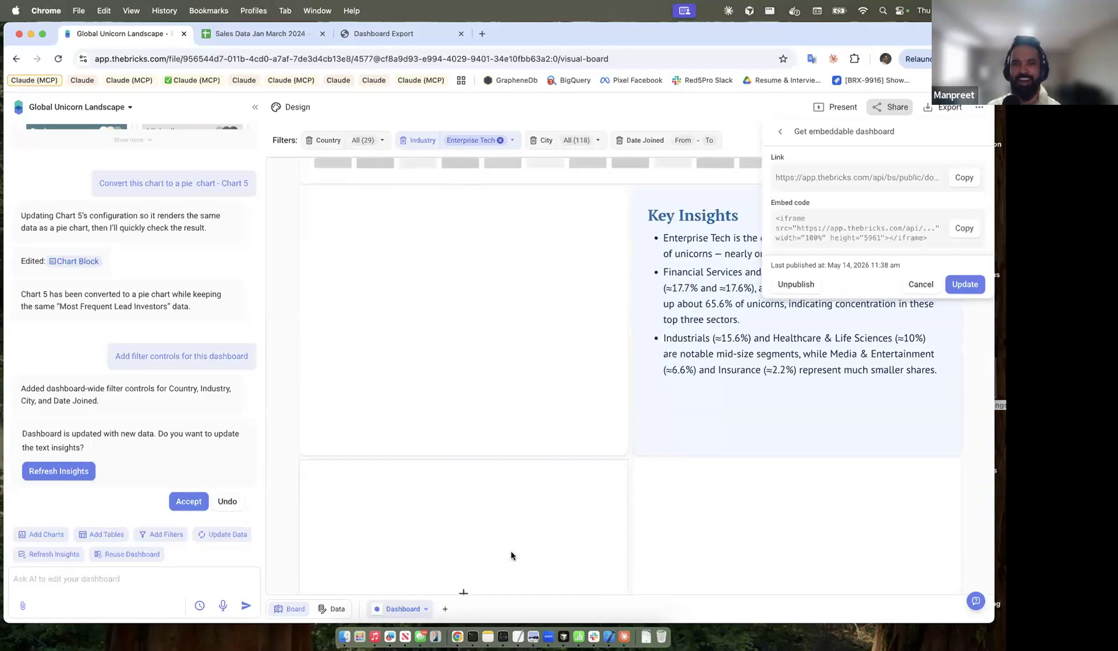
scroll(512, 555, "up", 20)
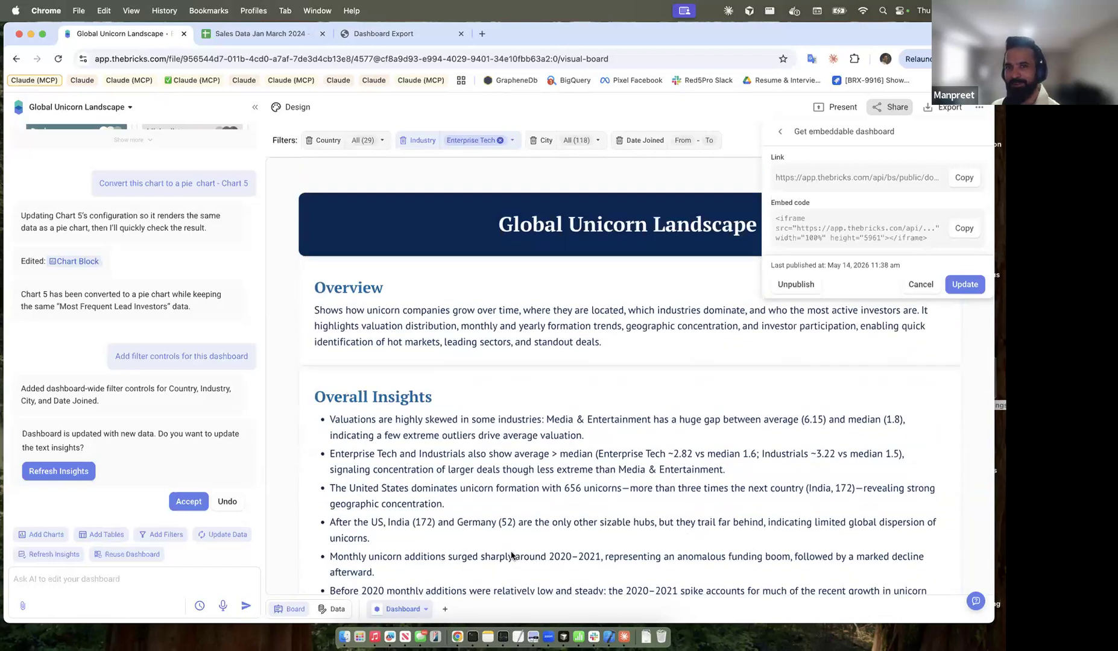
scroll(511, 555, "down", 2)
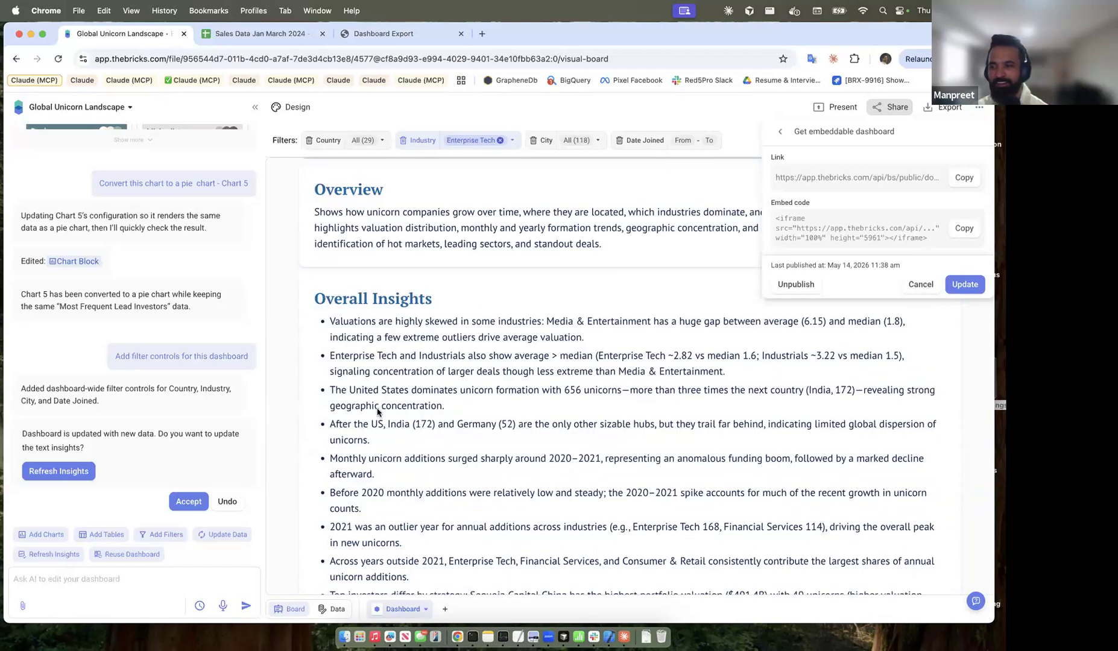
scroll(377, 412, "down", 5)
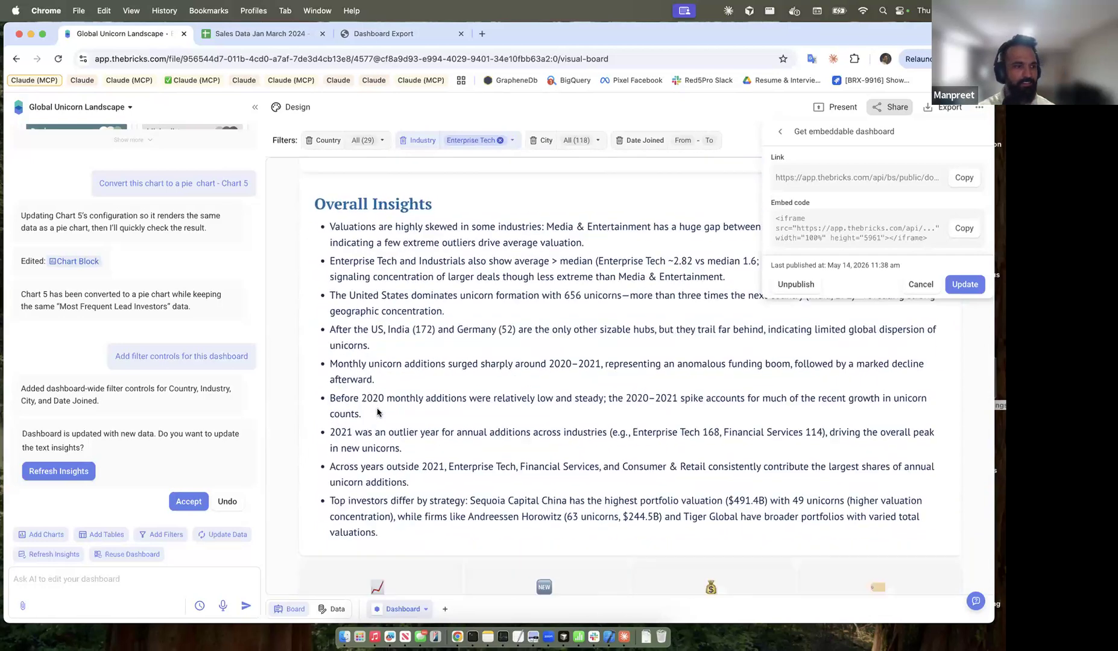
scroll(378, 412, "down", 3)
scroll(377, 412, "up", 1)
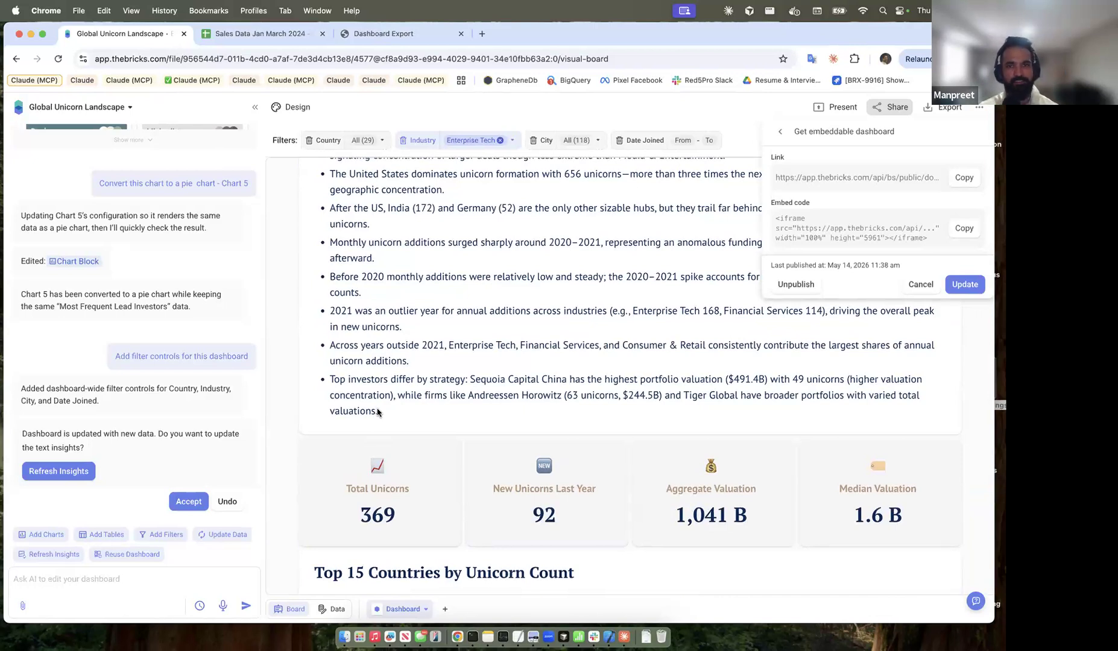
- Go back to the Bricks home page and look over the recent projects
left_click(91, 108)
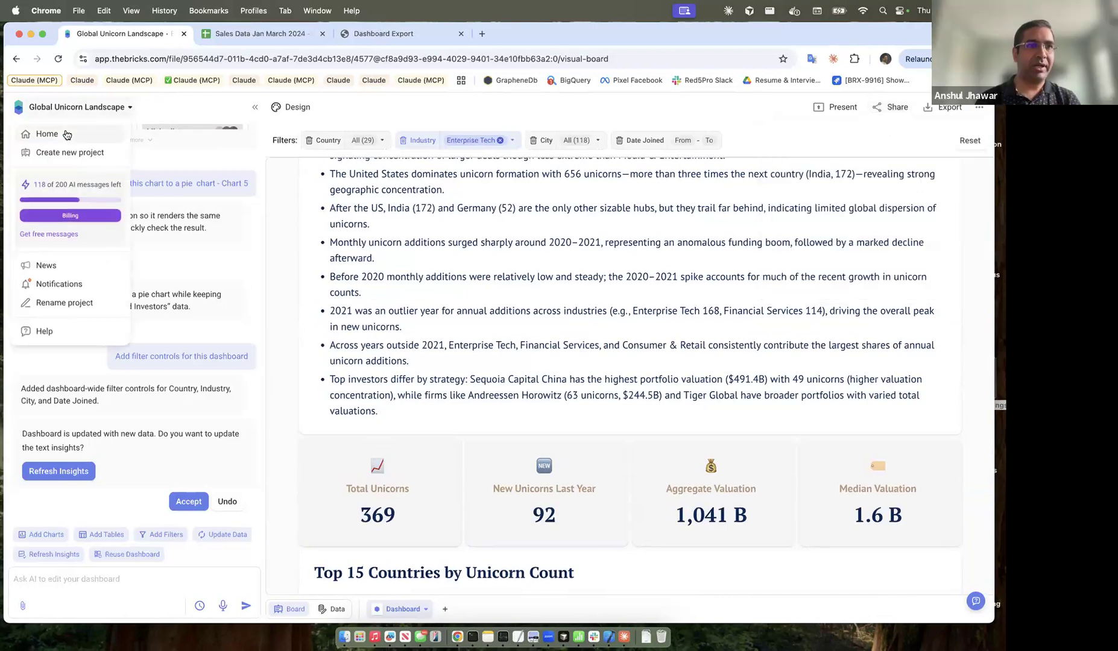
left_click(91, 134)
scroll(279, 440, "down", 2)
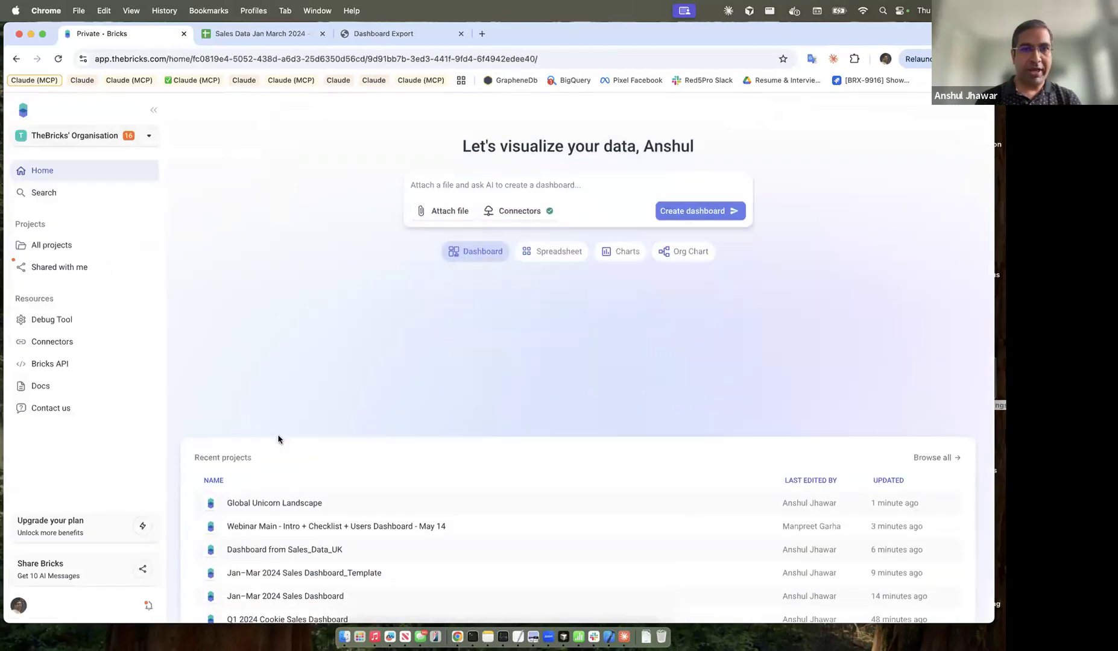
scroll(280, 439, "up", 2)
- Try to create a US Geo Map chart with the prompt "Create a sample geo map for USA"
left_click(617, 386)
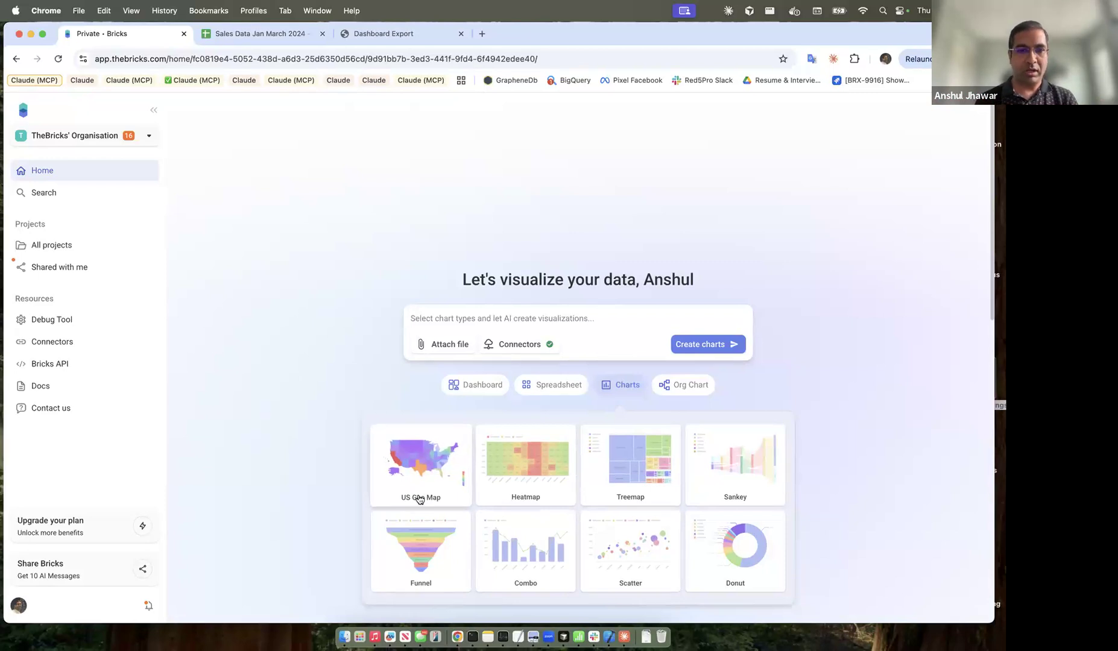
left_click(425, 463)
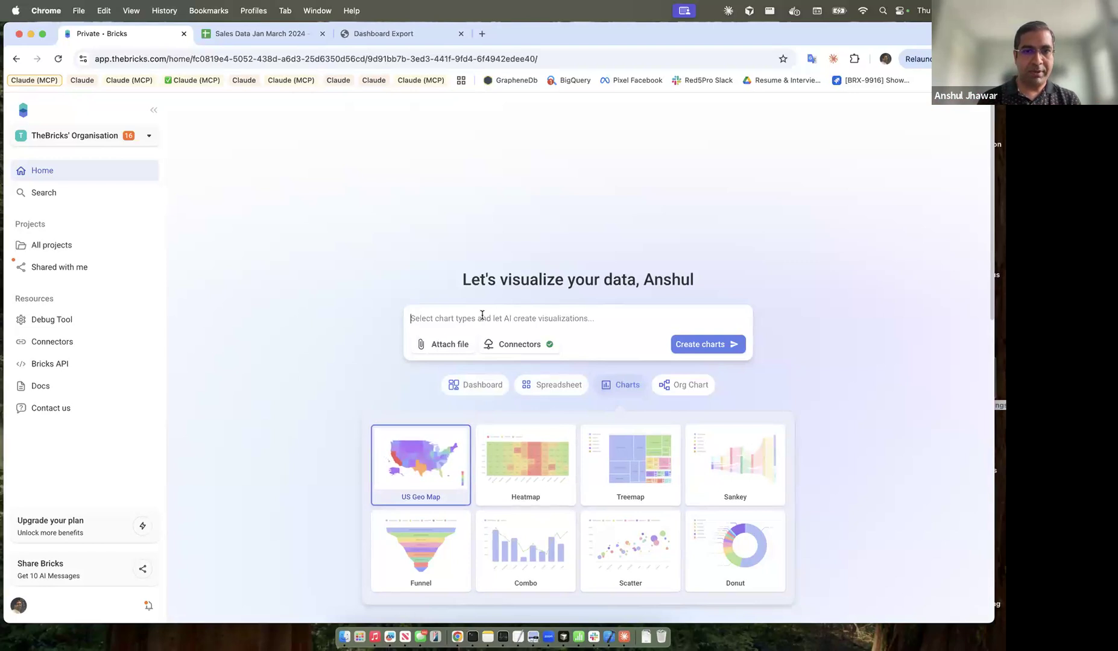
type("Create a sample geo m")
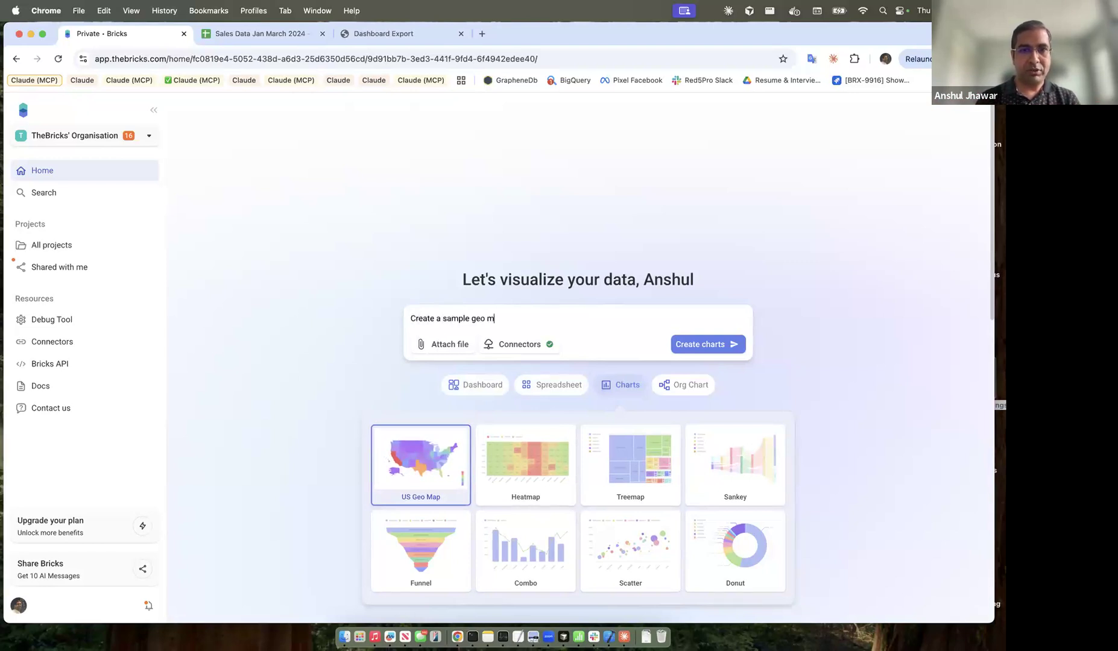
type("ap for USA")
left_click(693, 345)
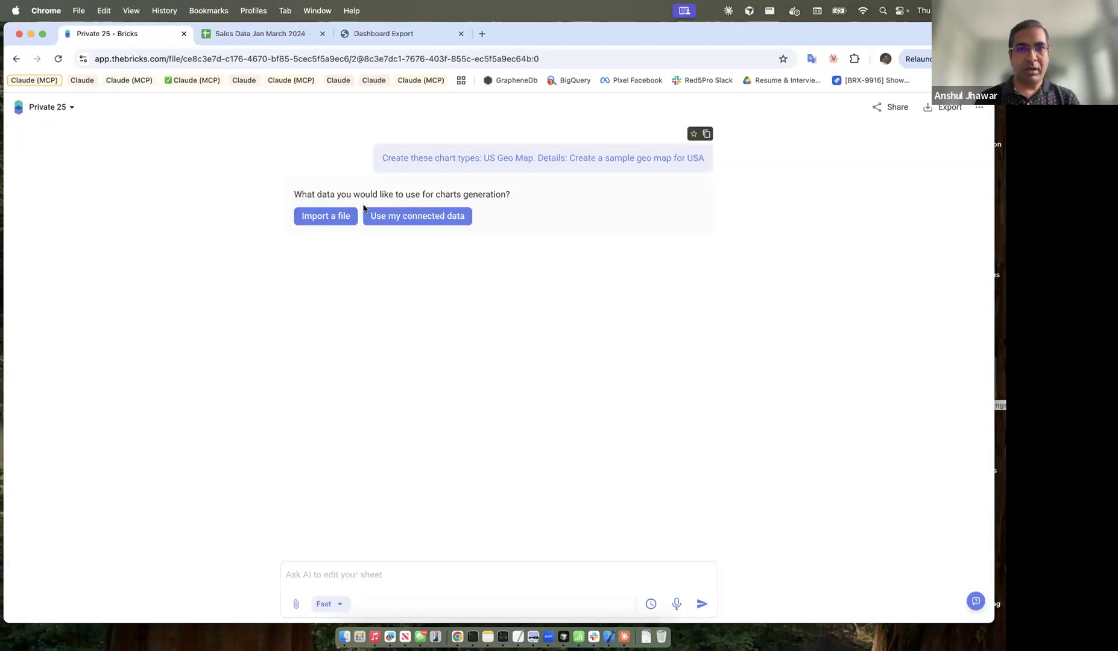
- Return to the home page, check the available connectors and disconnect Google Sheets in the connector settings
left_click(60, 107)
left_click(53, 135)
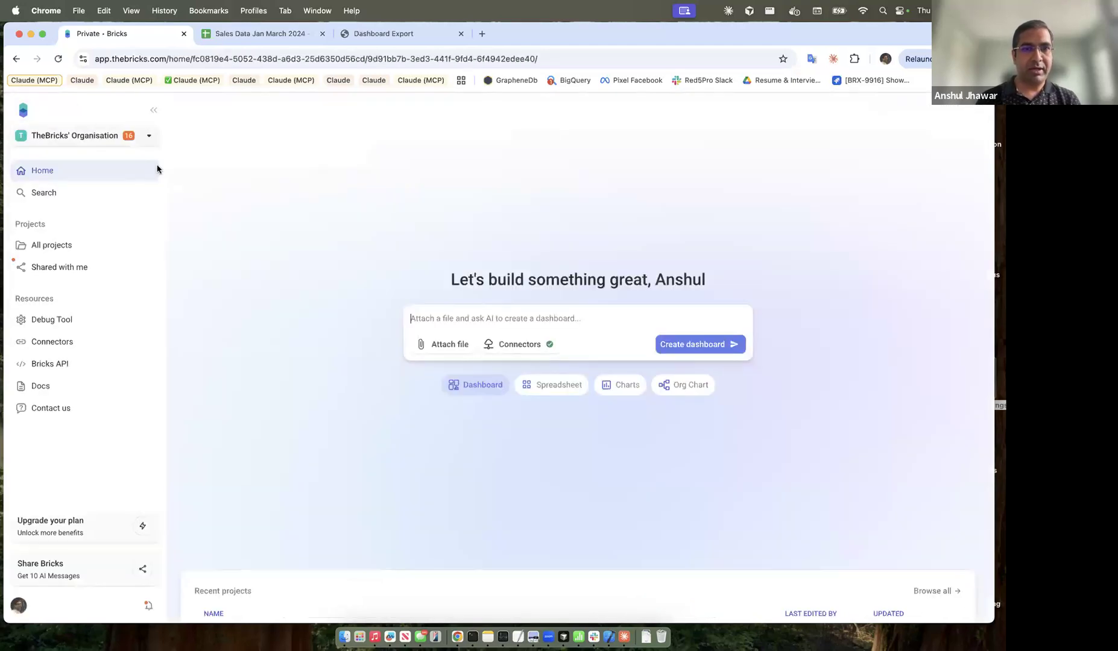
left_click(526, 345)
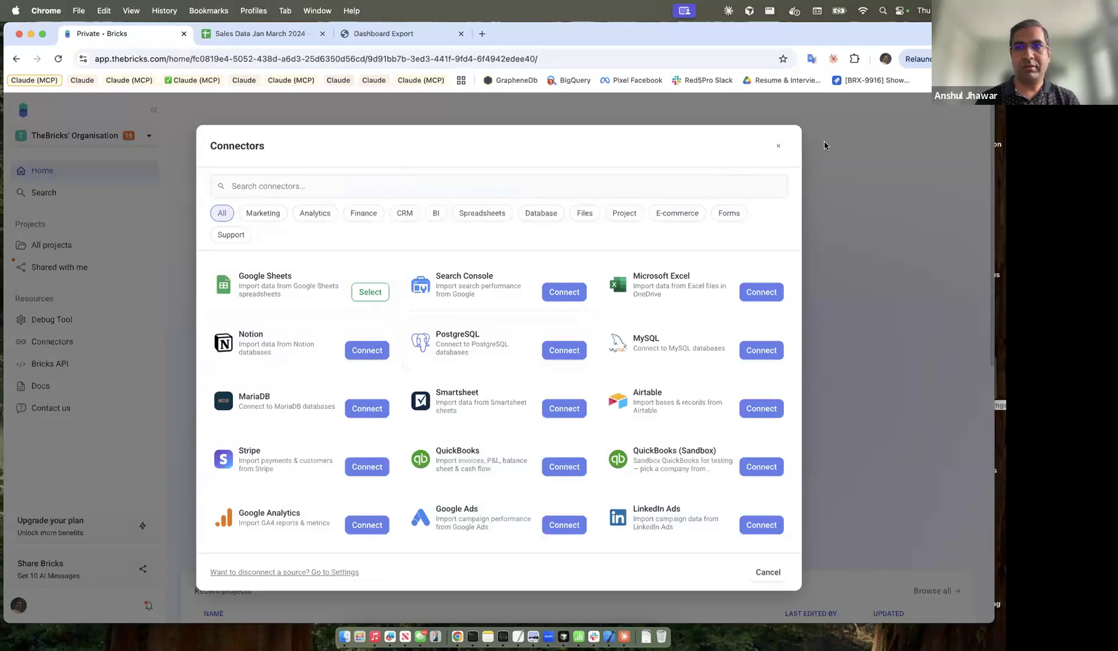
left_click(778, 145)
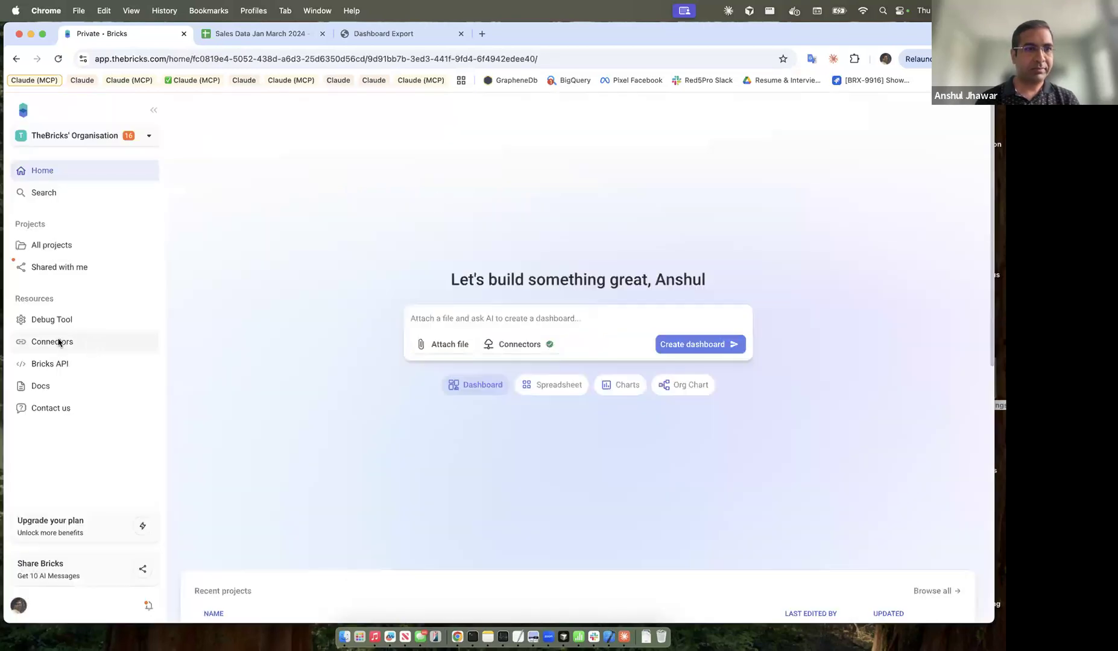
left_click(58, 342)
left_click(525, 295)
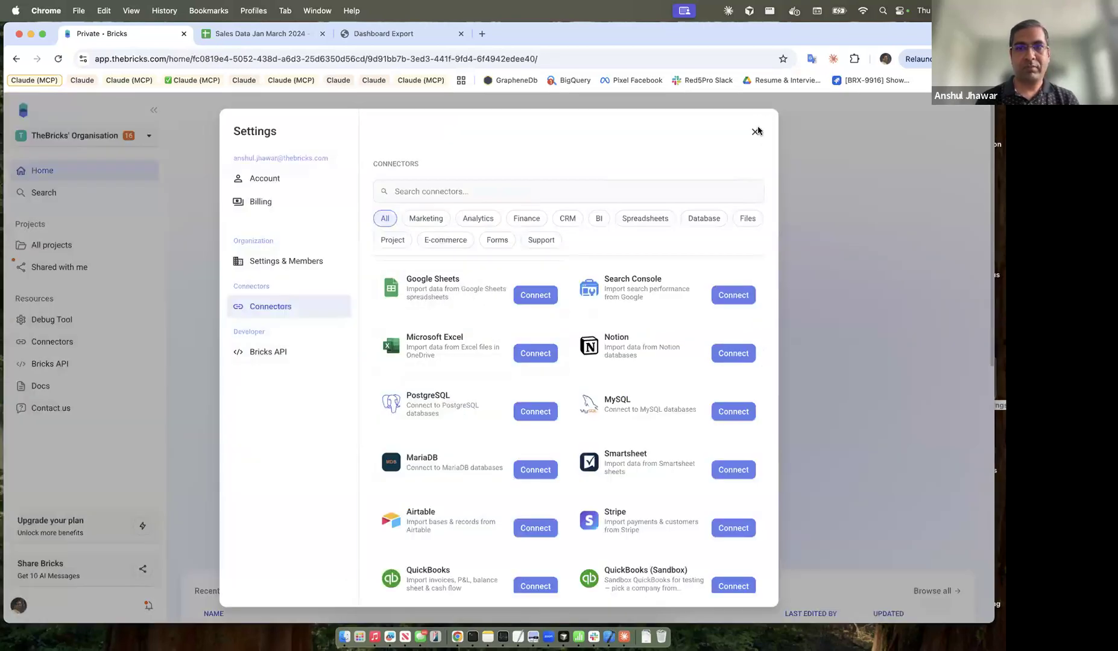
left_click(756, 131)
- Create a US Geo Map chart with the details "Sample data", letting the AI generate the sample data
left_click(606, 386)
left_click(422, 488)
type("Sample data")
left_click(731, 345)
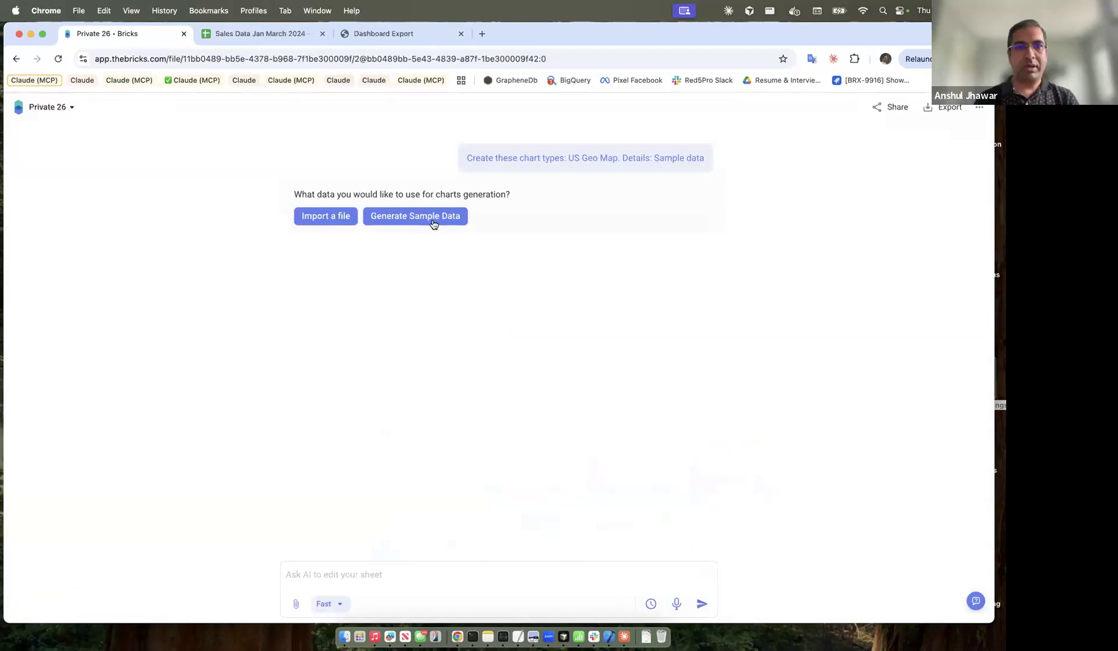
left_click(433, 224)
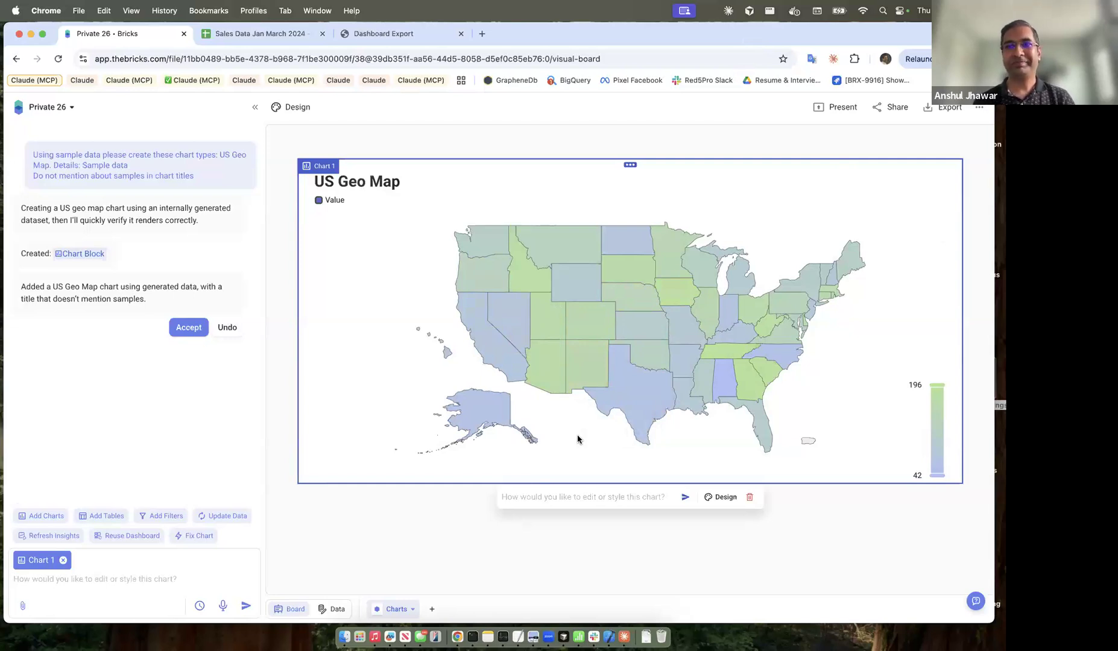
- Reopen the Global Unicorn Landscape dashboard from the recent projects and place the cursor in its AI prompt
left_click(56, 109)
left_click(30, 131)
scroll(342, 399, "down", 6)
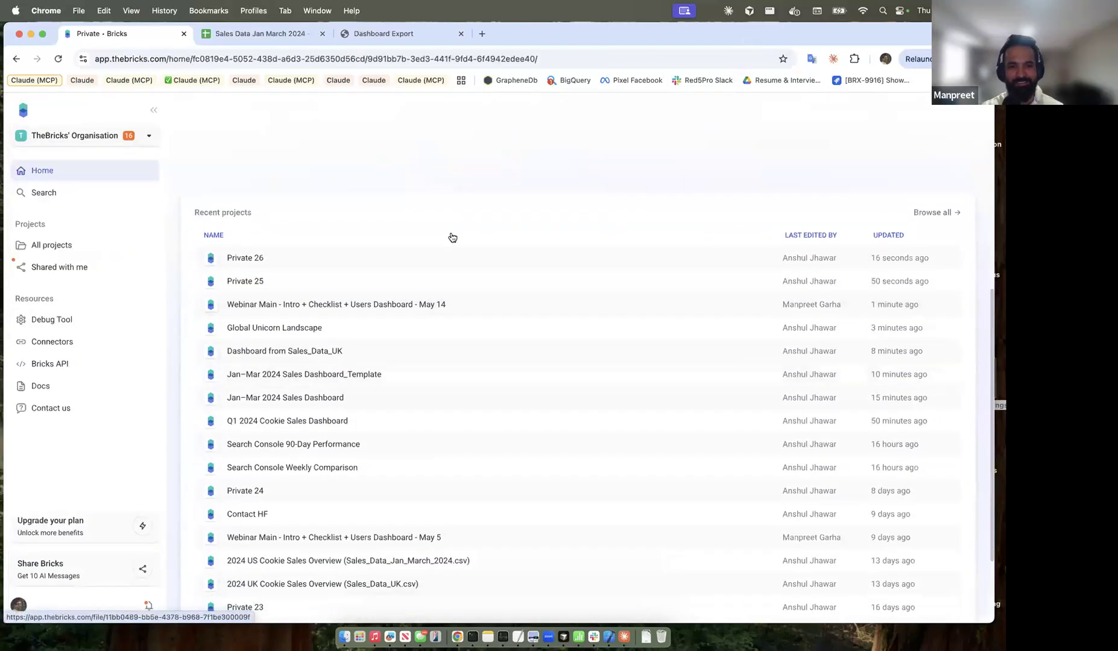
left_click(311, 329)
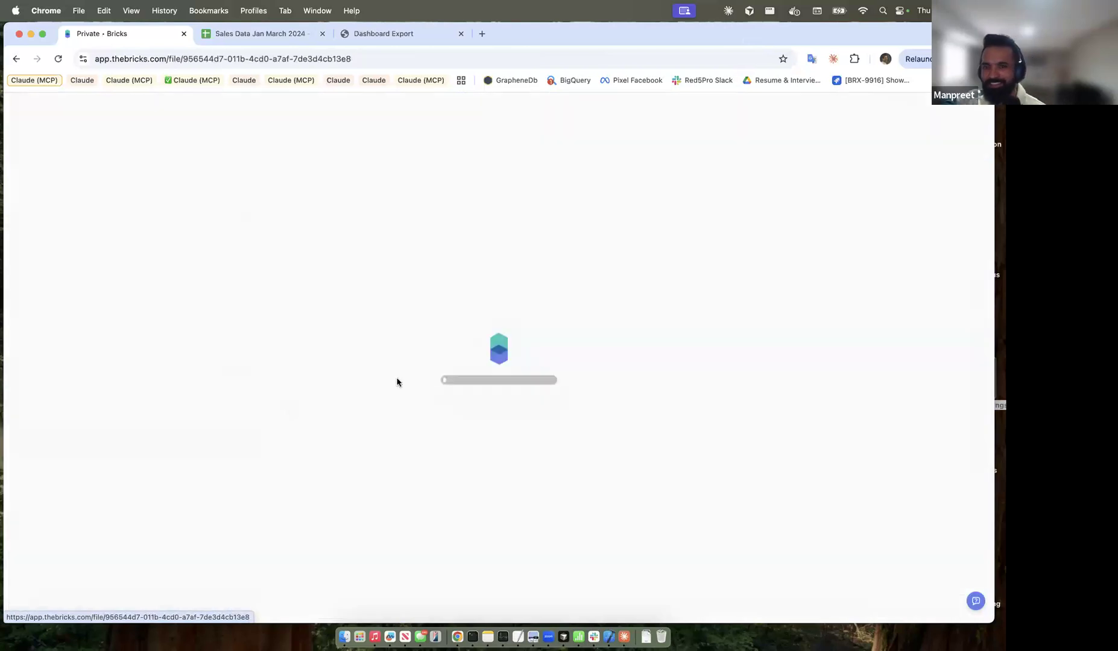
scroll(337, 440, "down", 15)
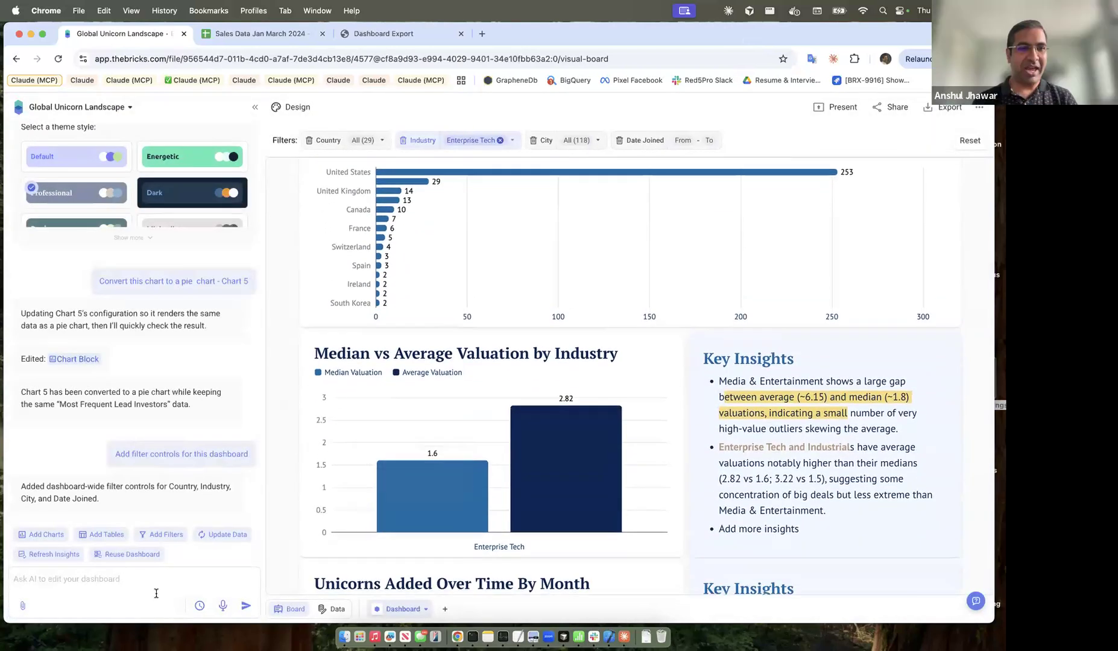
left_click(162, 580)
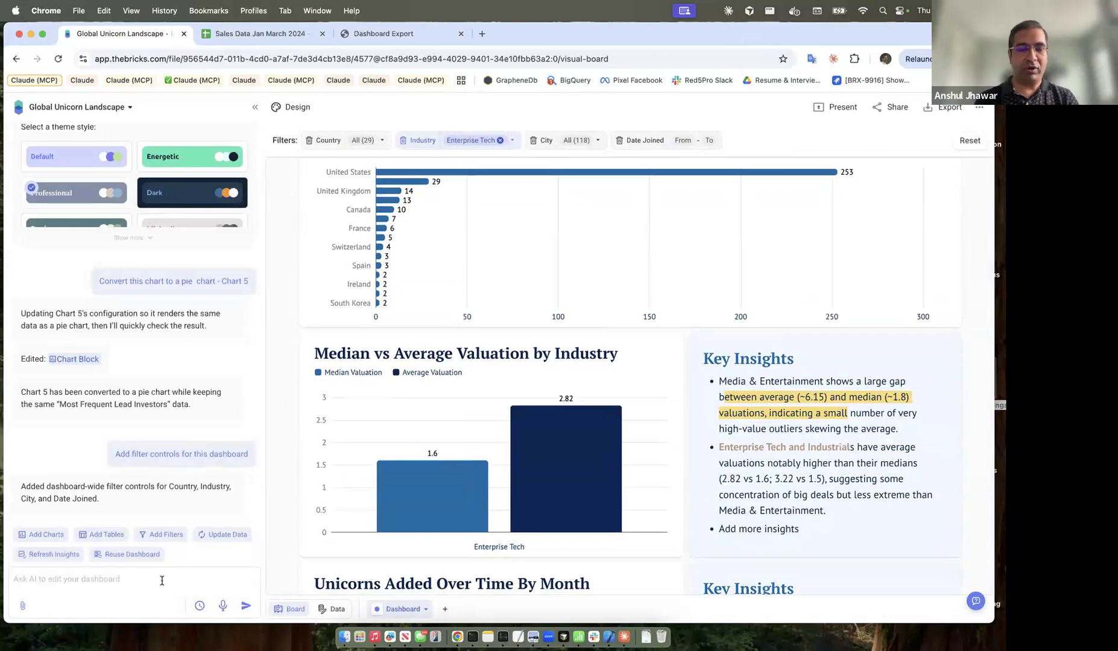
- Have the AI generate an infographic block with the prompt "Create a infographic from my unicorn_data"
type("Create")
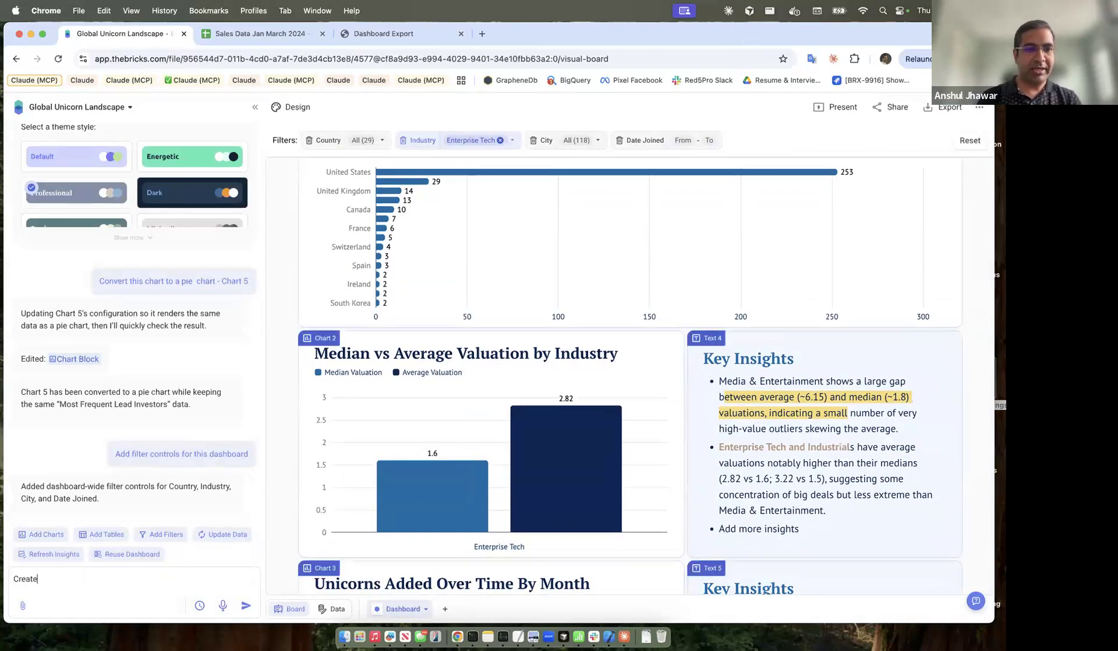
type(" a infographic from my unicorn_data")
key("Return")
key("Return")
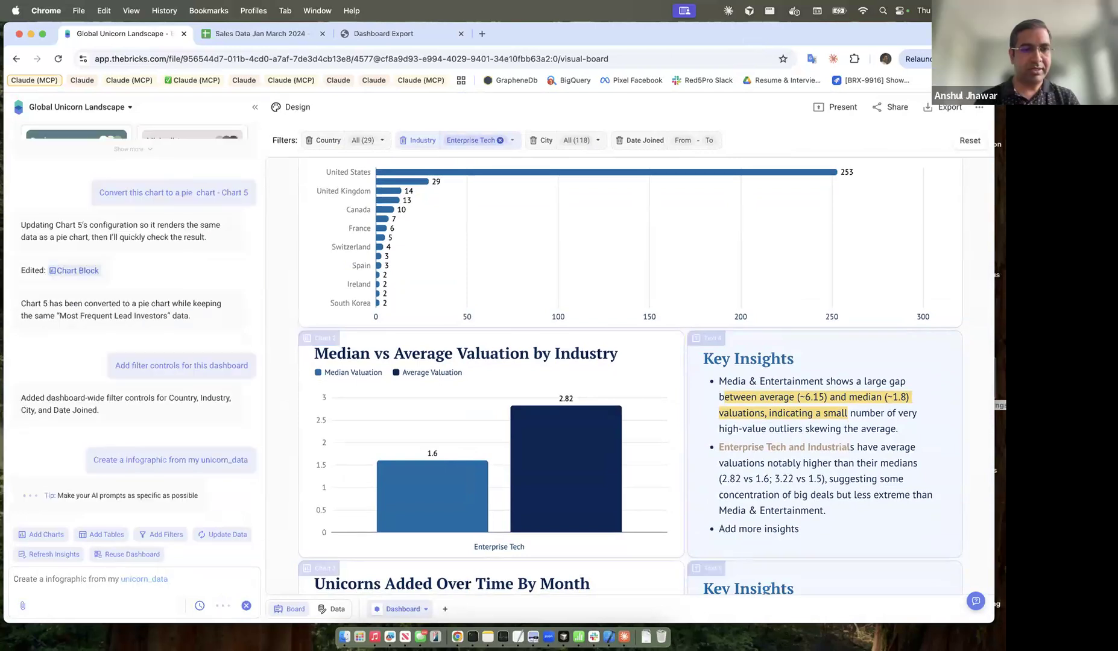
scroll(441, 460, "down", 15)
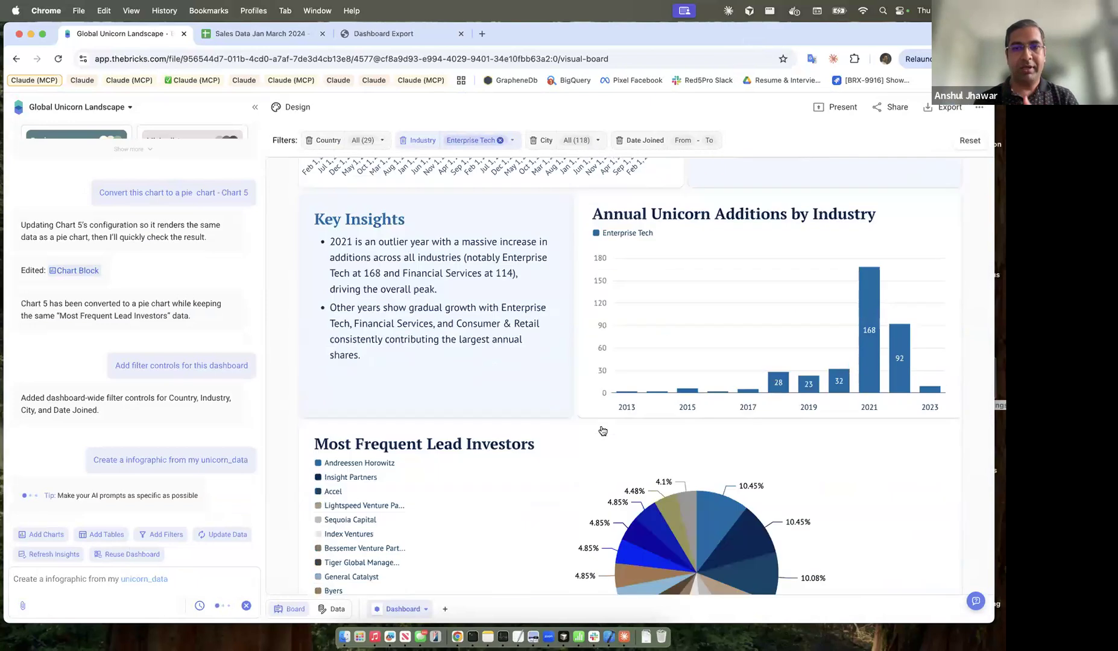
scroll(602, 430, "down", 20)
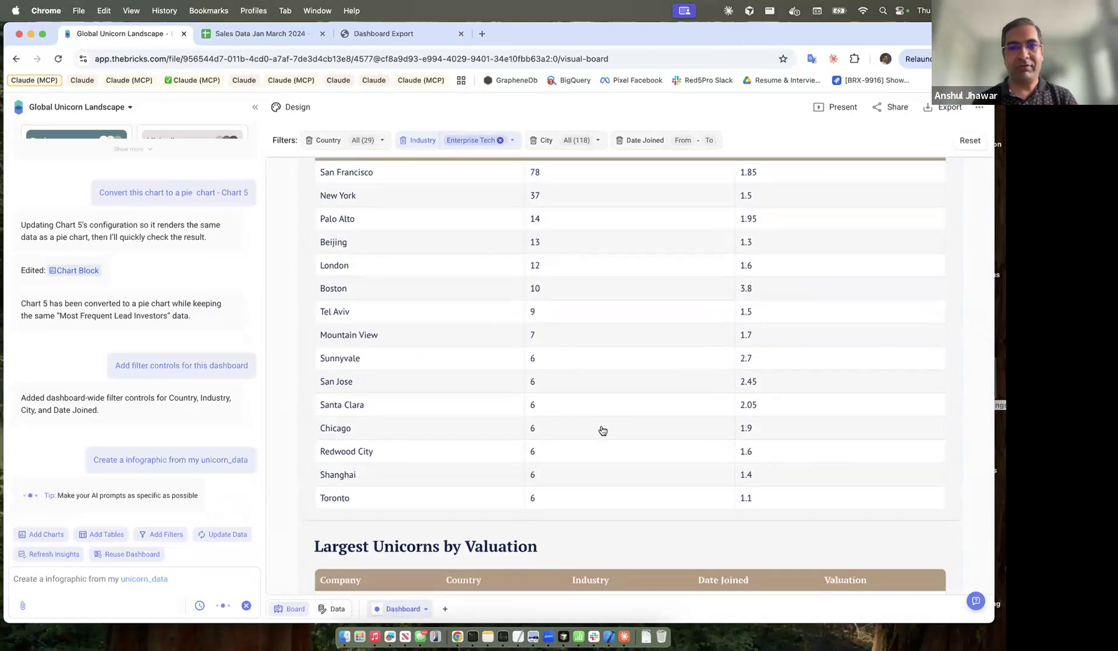
scroll(602, 429, "up", 1)
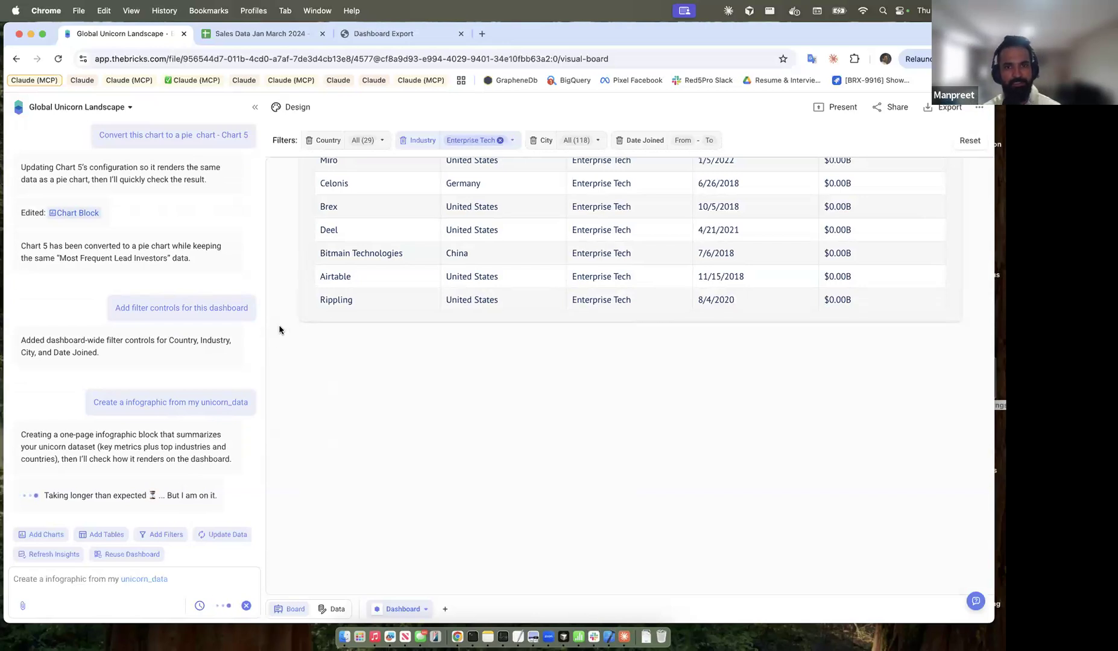
scroll(278, 312, "up", 2)
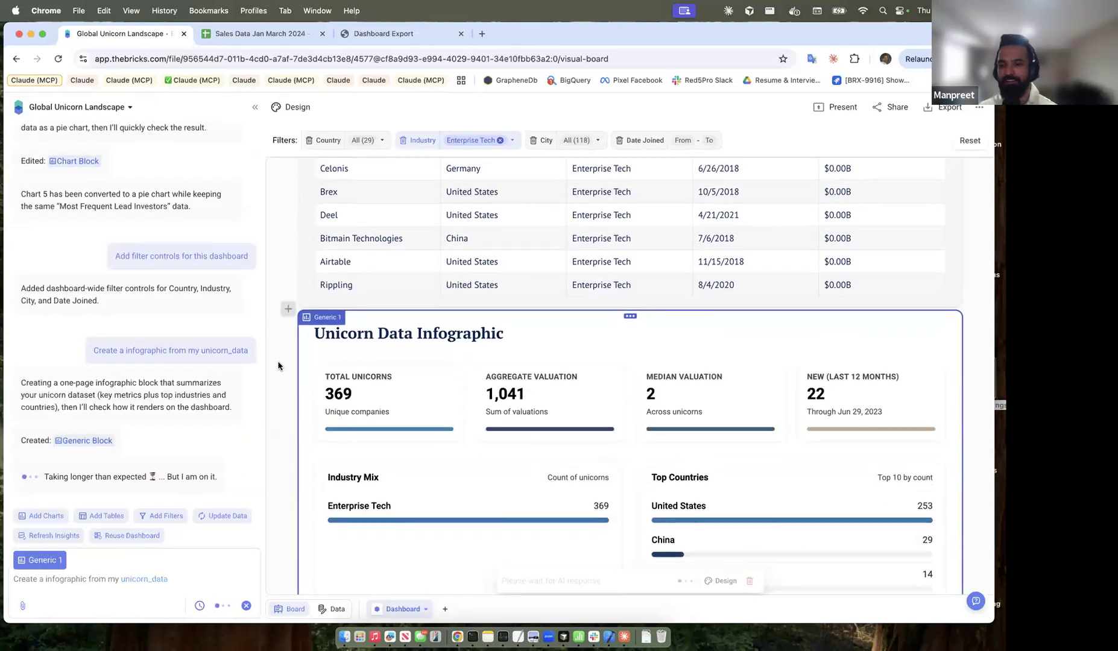
- Examine the new Unicorn Data Infographic block, from its headline metrics through the industry mix to the top countries list
scroll(508, 413, "down", 4)
scroll(436, 302, "down", 4)
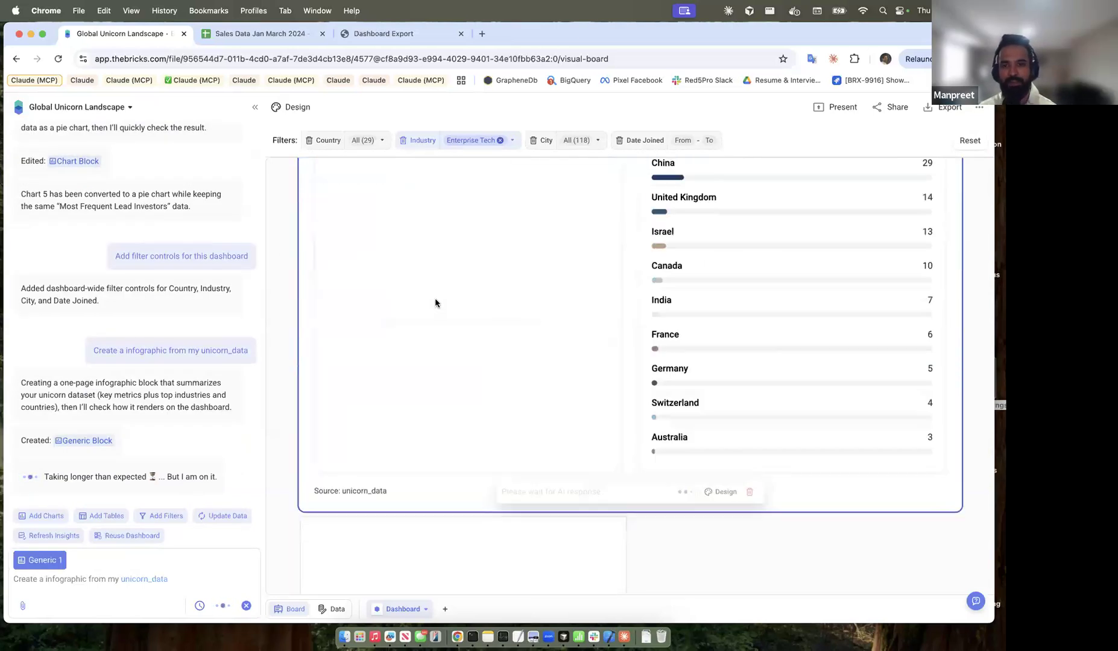
scroll(270, 525, "up", 8)
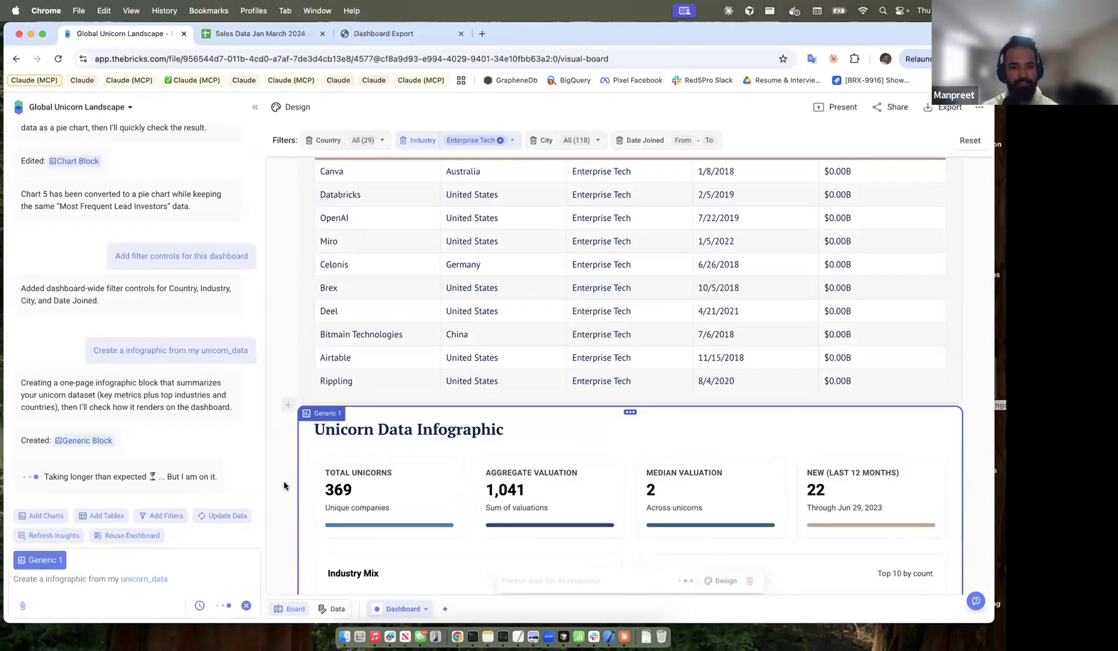
scroll(283, 498, "down", 1)
scroll(283, 499, "down", 9)
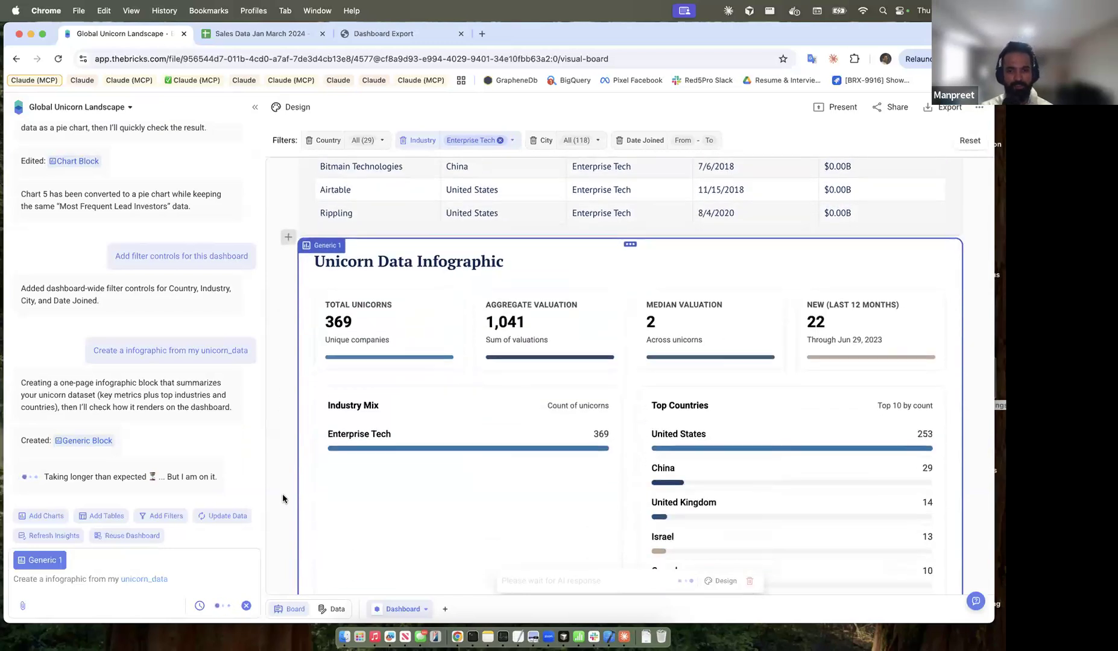
scroll(283, 499, "up", 1)
scroll(280, 480, "down", 2)
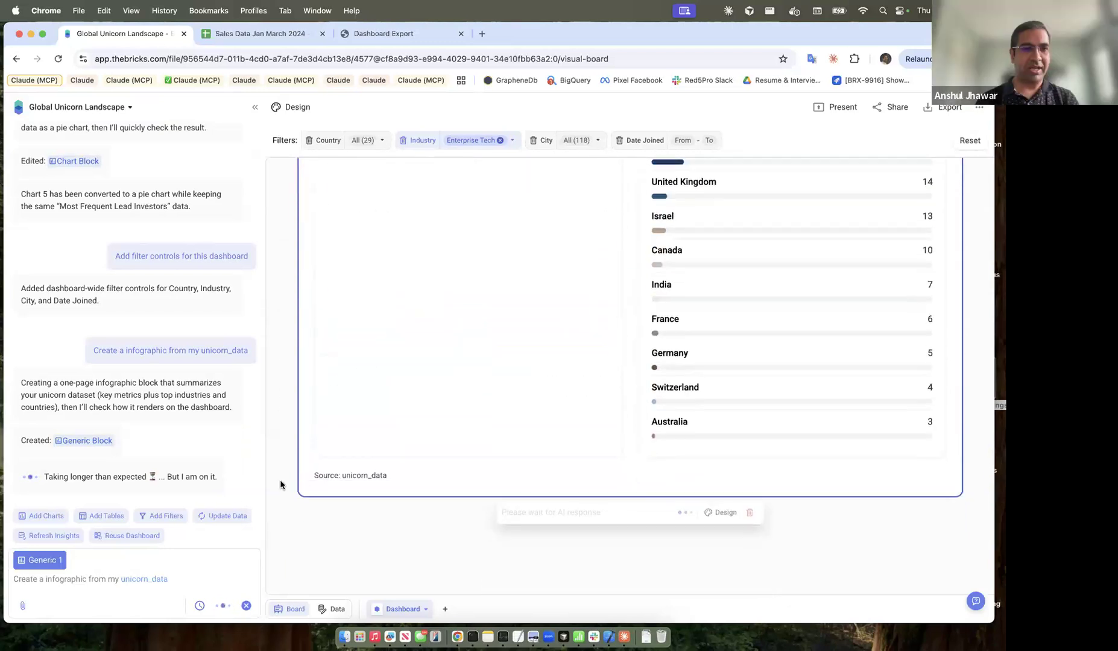
scroll(364, 338, "up", 2)
scroll(365, 338, "up", 4)
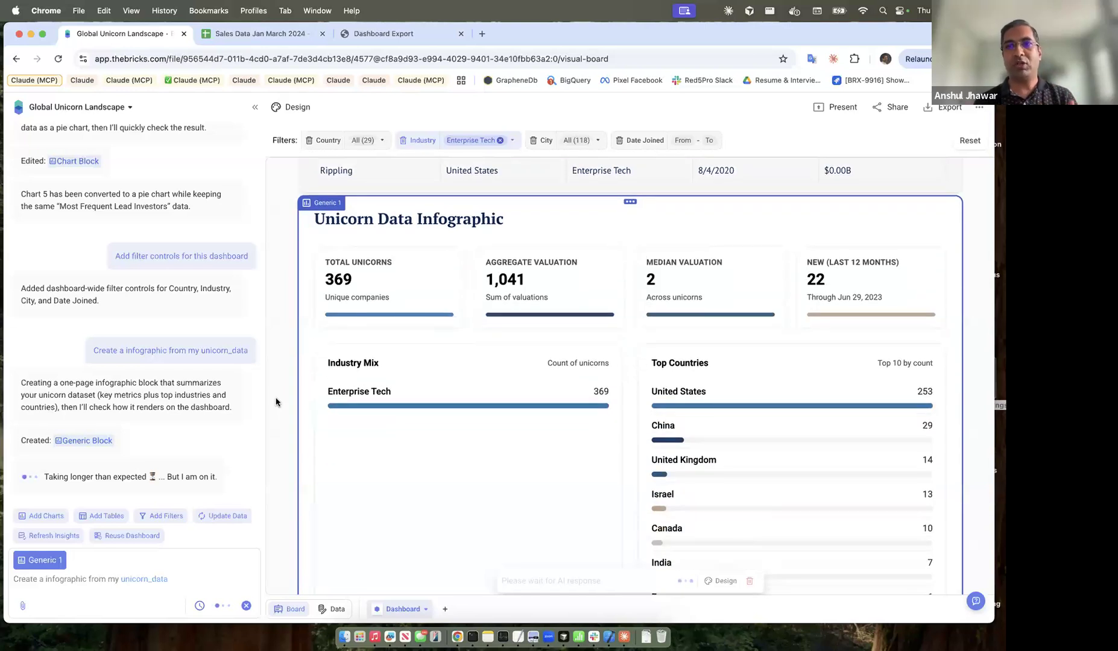
scroll(282, 426, "down", 6)
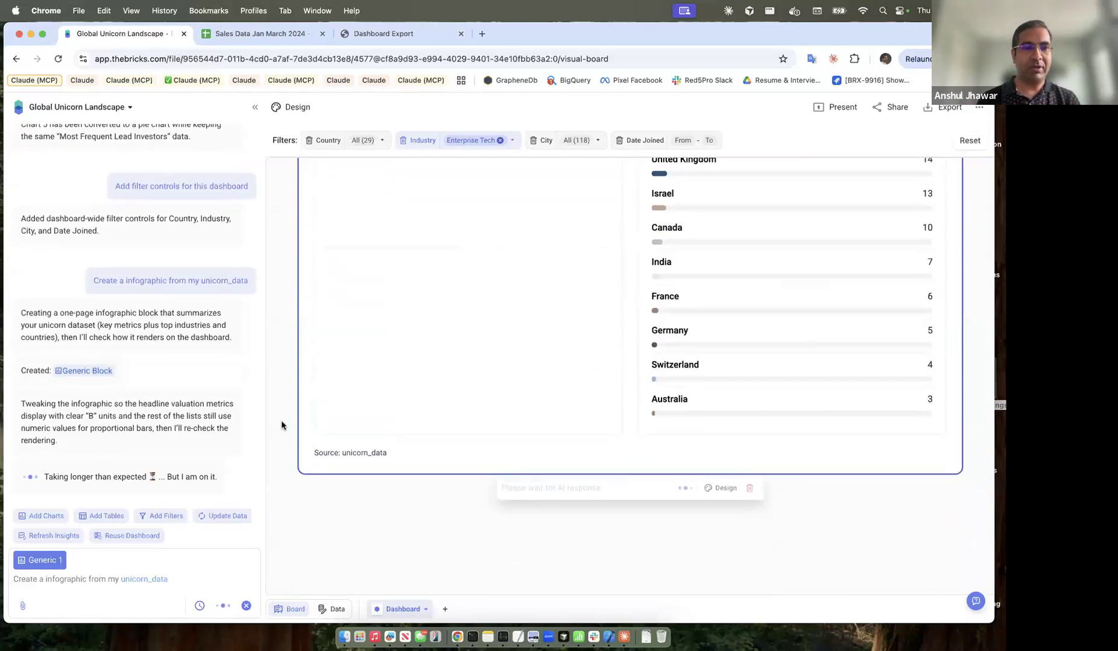
scroll(280, 431, "down", 1)
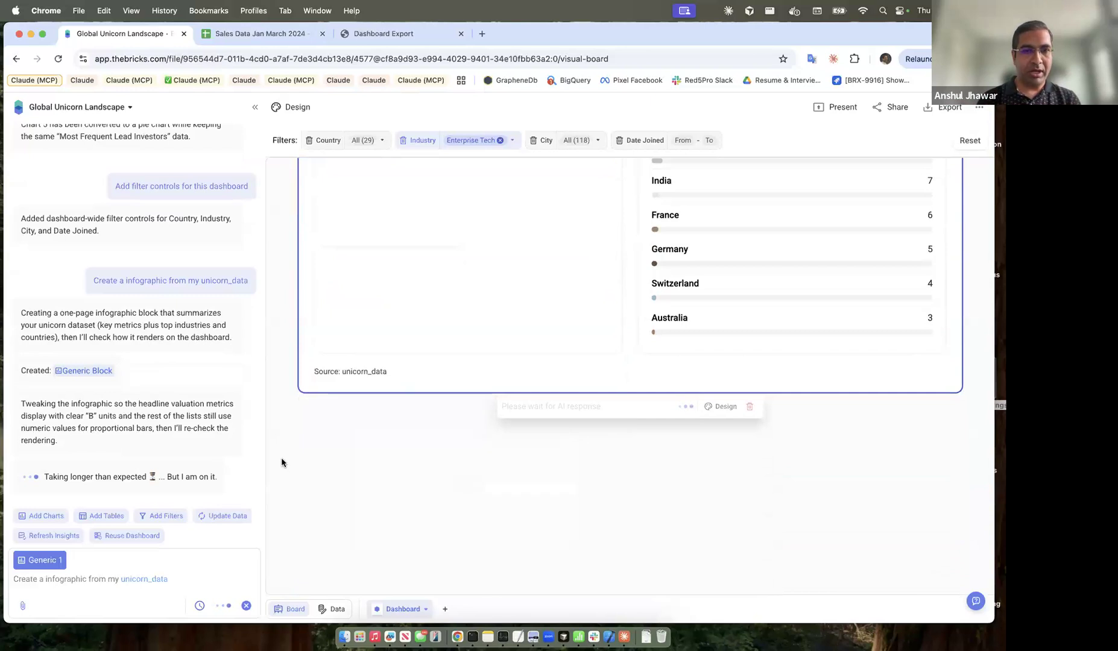
scroll(282, 463, "down", 1)
scroll(462, 446, "up", 2)
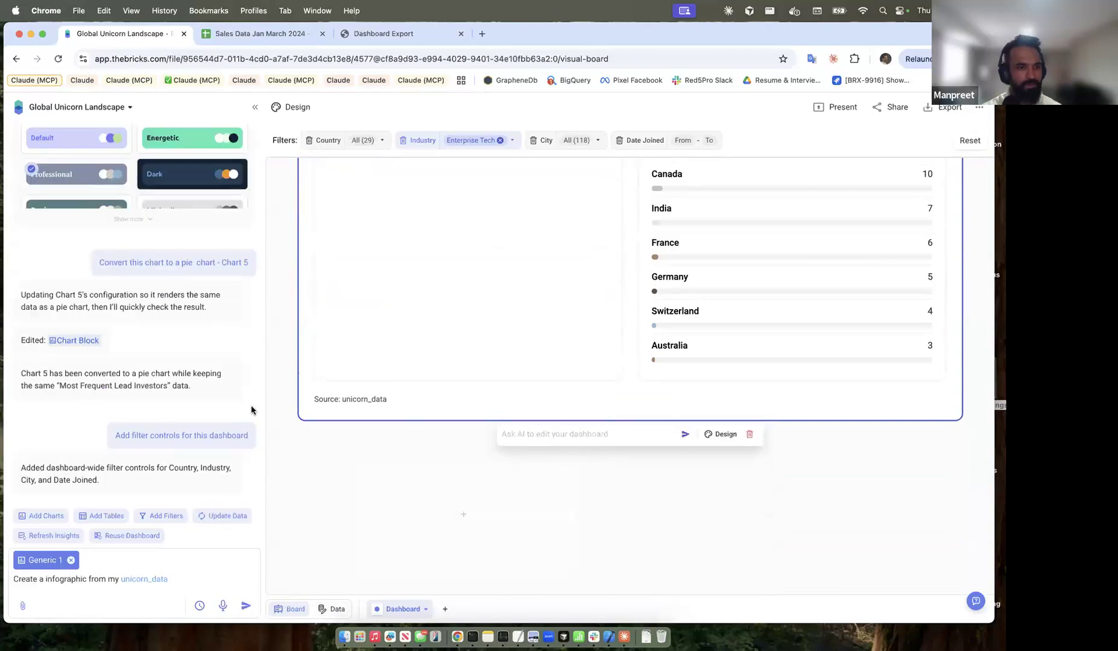
- Create a new custom dashboard theme from the uploaded brand image branding.jpg
scroll(124, 178, "up", 2)
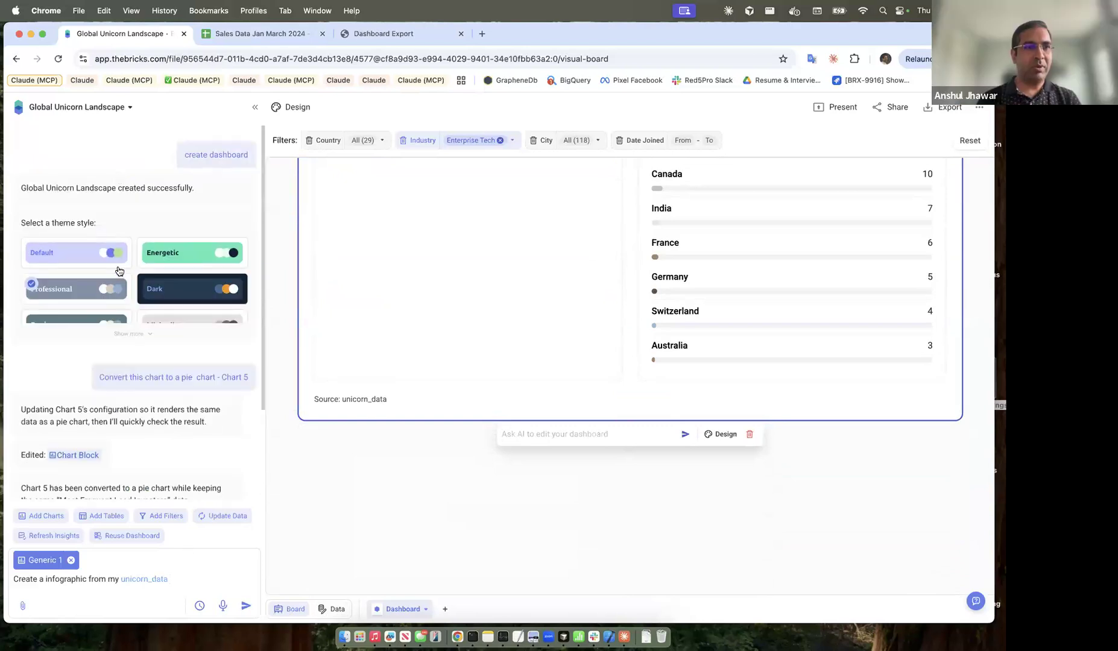
scroll(118, 271, "down", 2)
scroll(117, 271, "up", 3)
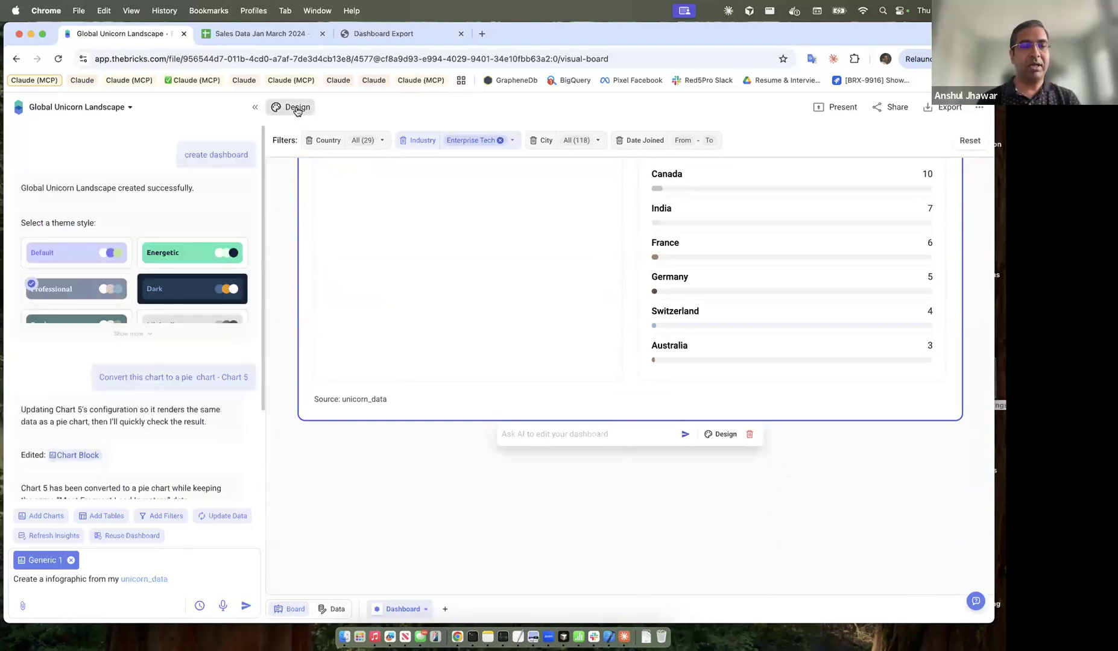
left_click(295, 109)
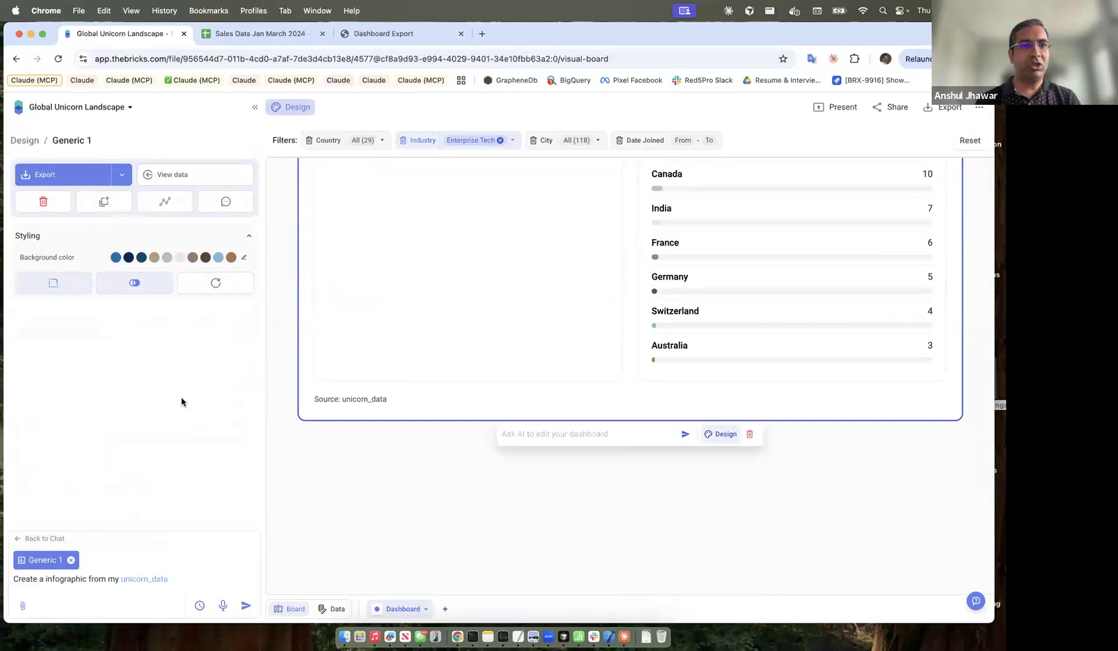
left_click(277, 247)
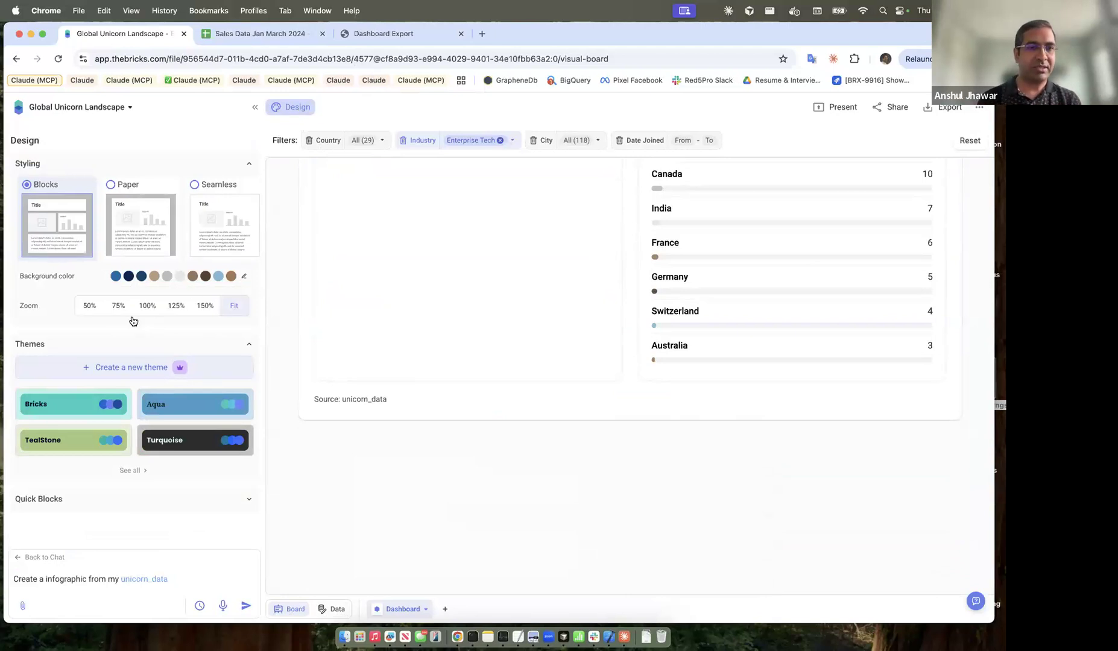
left_click(115, 369)
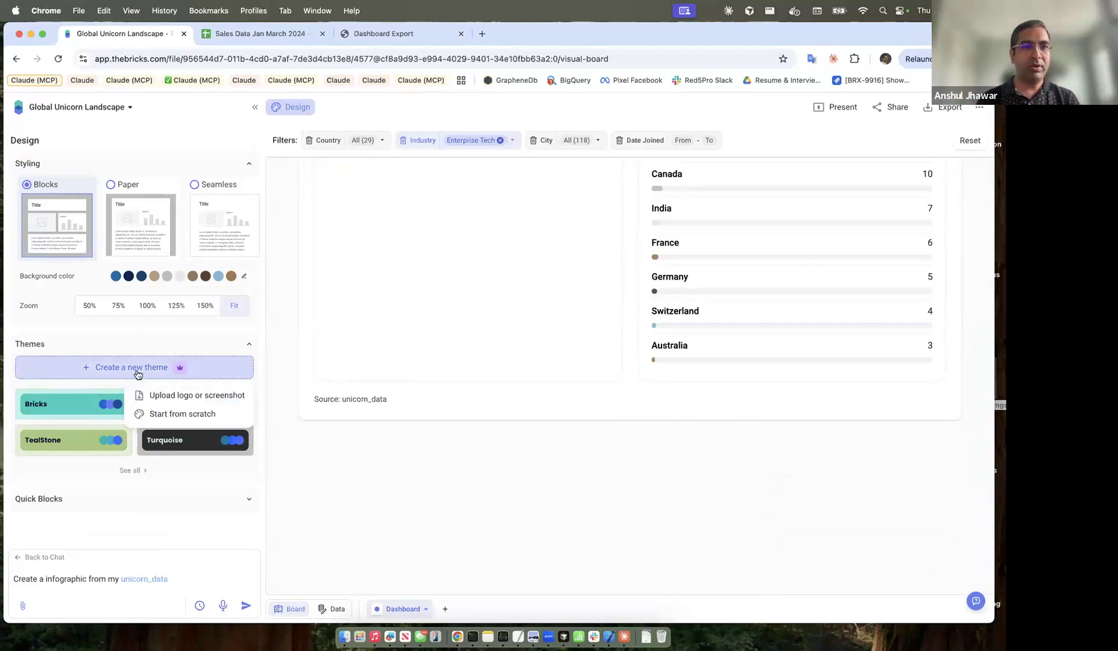
left_click(192, 397)
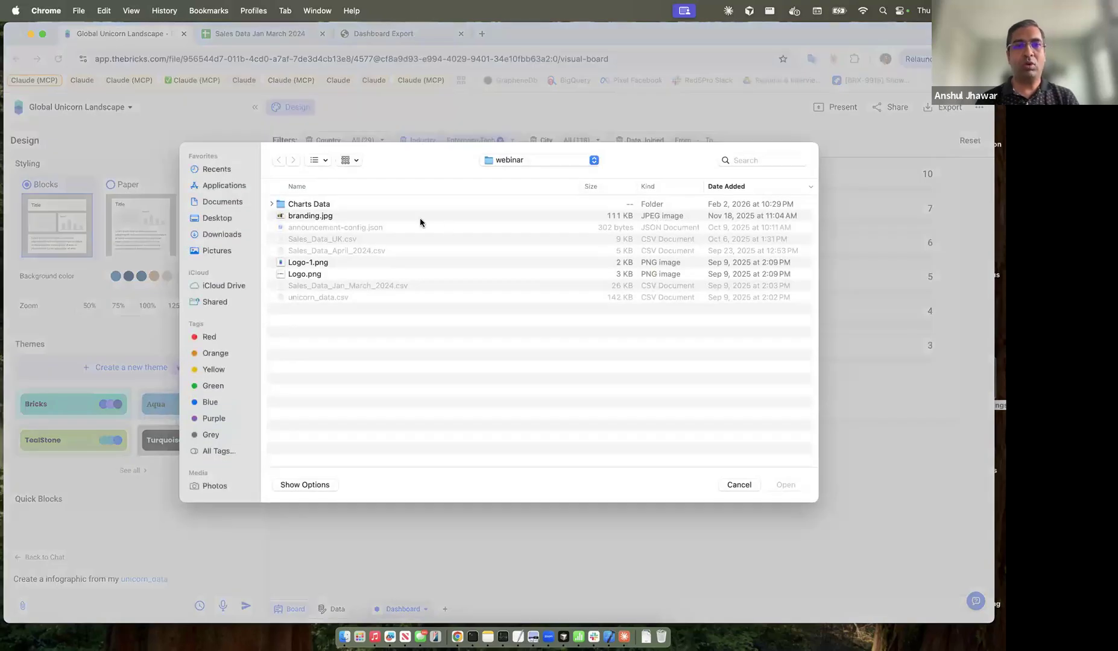
left_click(352, 215)
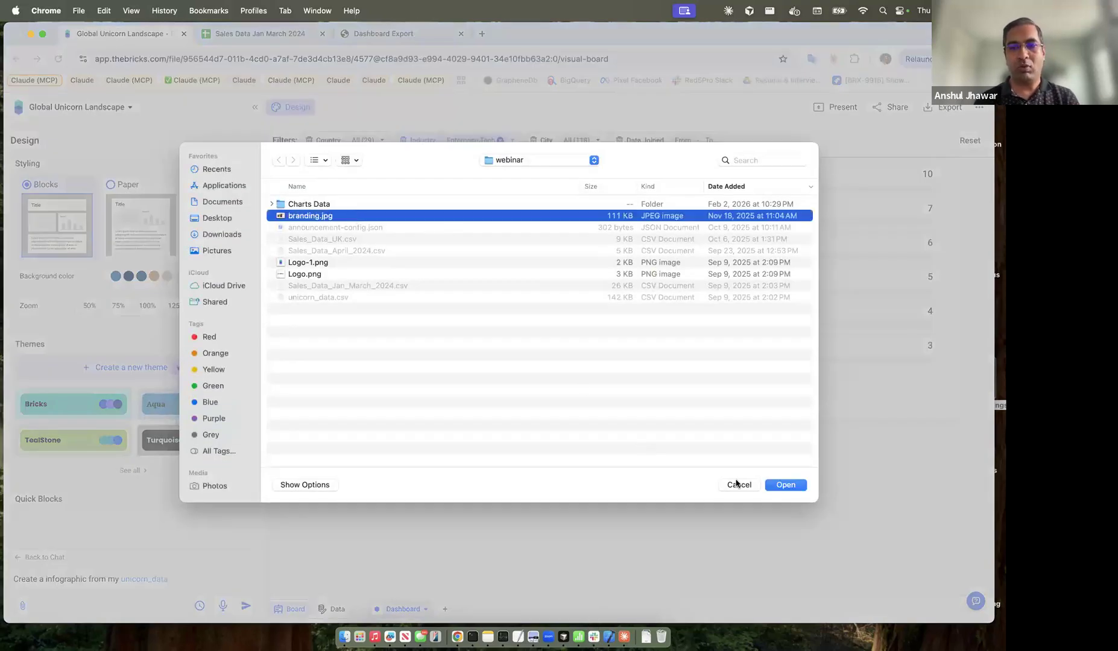
left_click(786, 485)
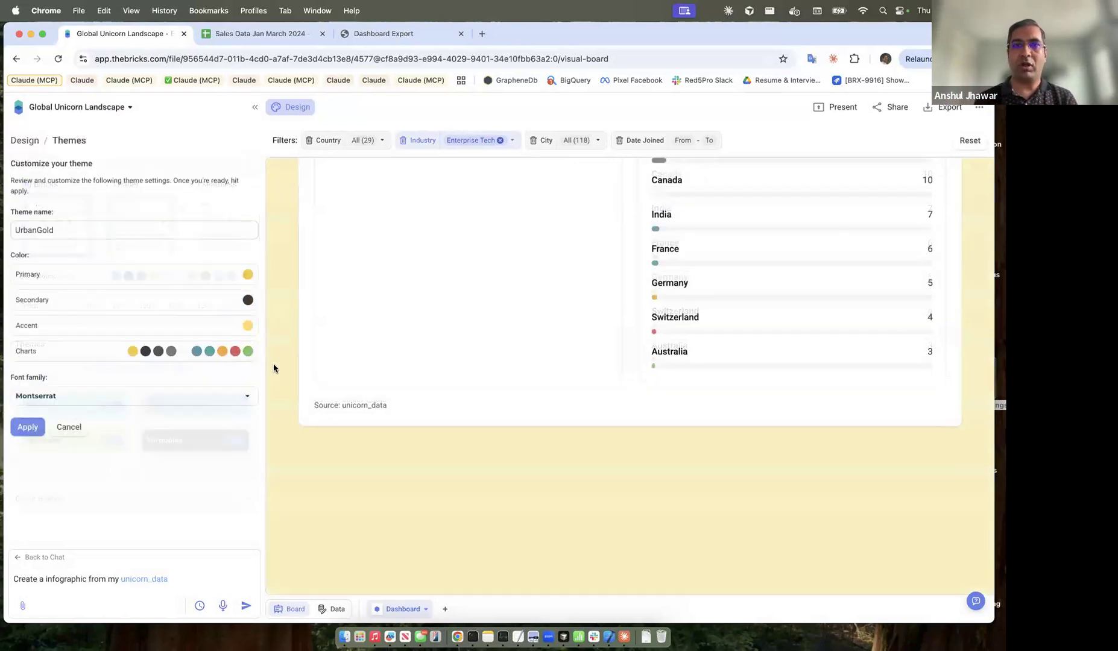
- Add an image block beside the Global Unicorn Landscape title and upload Logo-1.png into it
scroll(283, 352, "up", 20)
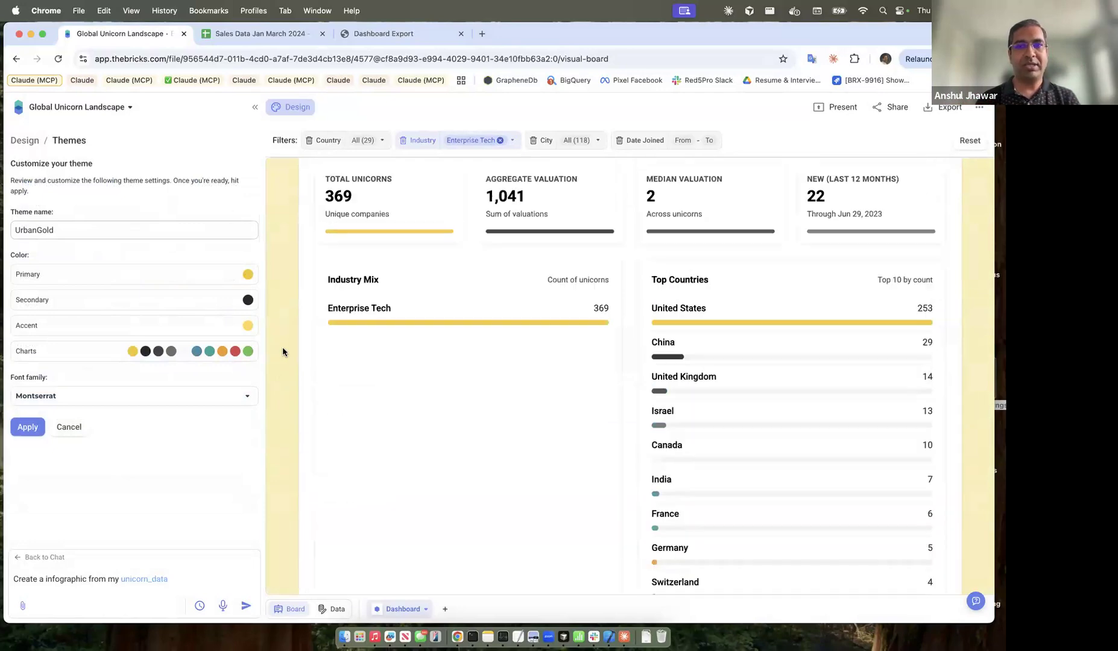
scroll(282, 350, "up", 20)
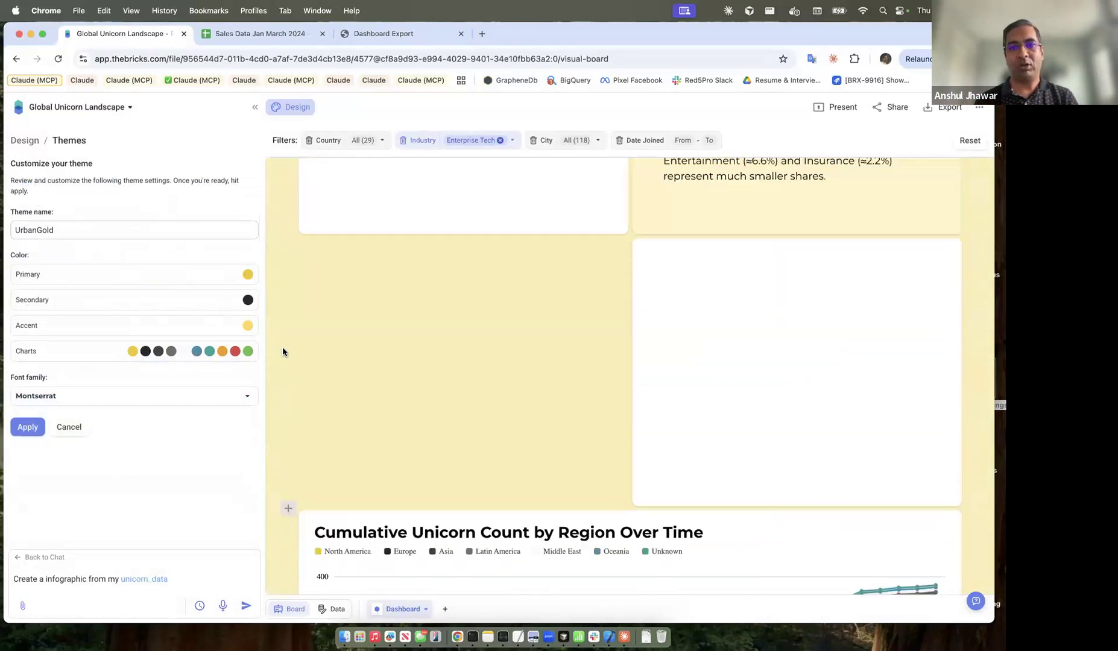
scroll(283, 351, "up", 20)
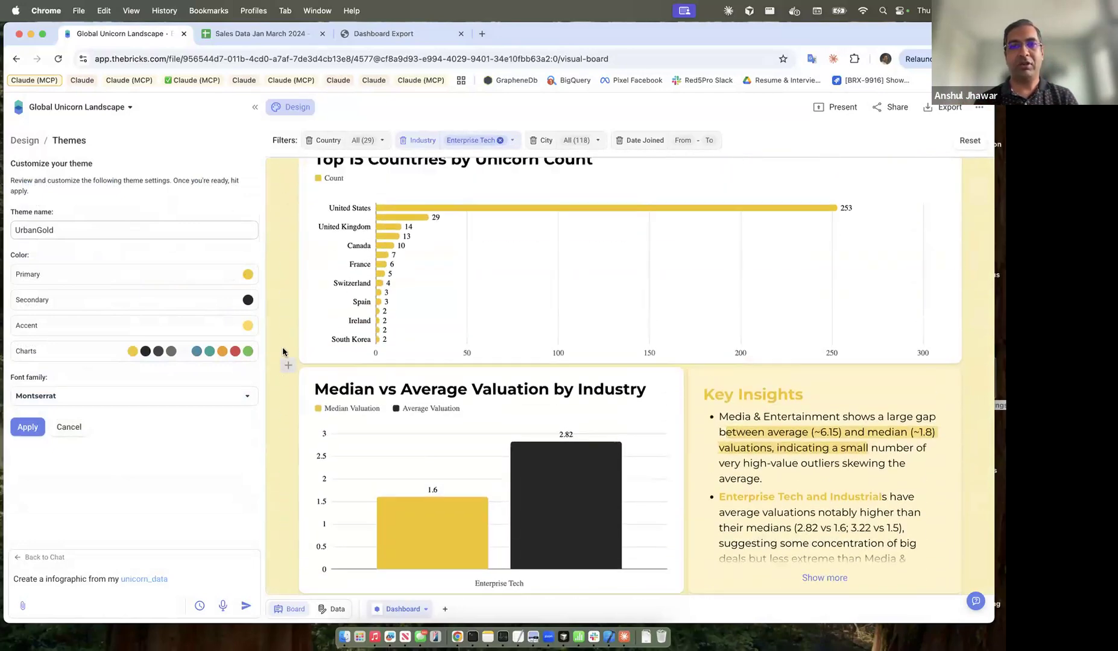
scroll(282, 353, "up", 5)
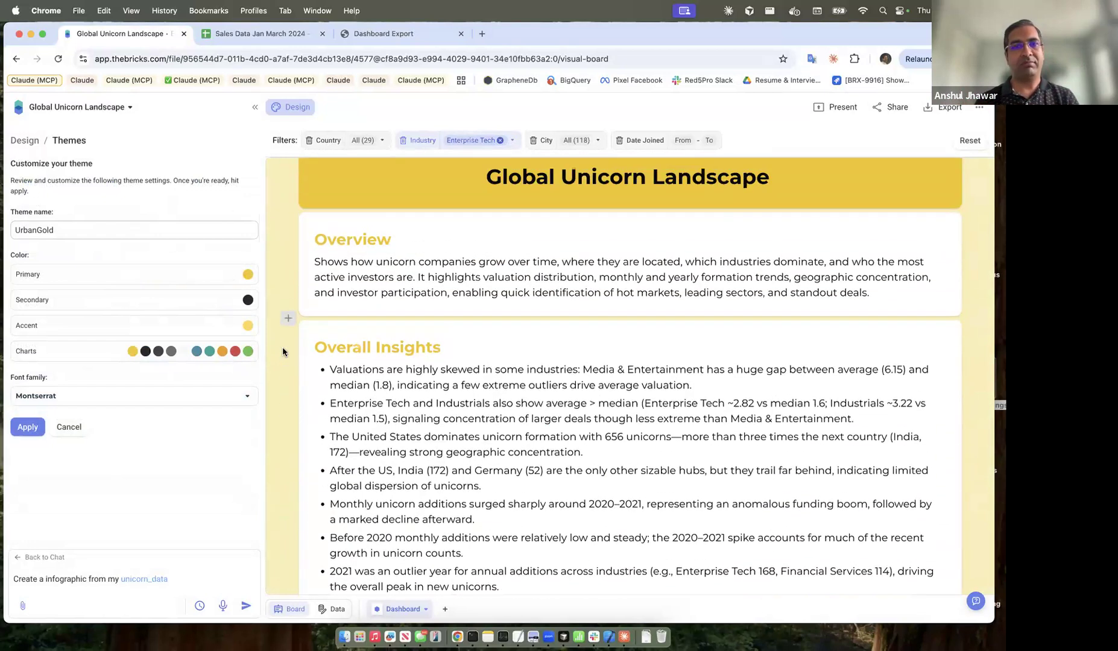
scroll(283, 336, "up", 2)
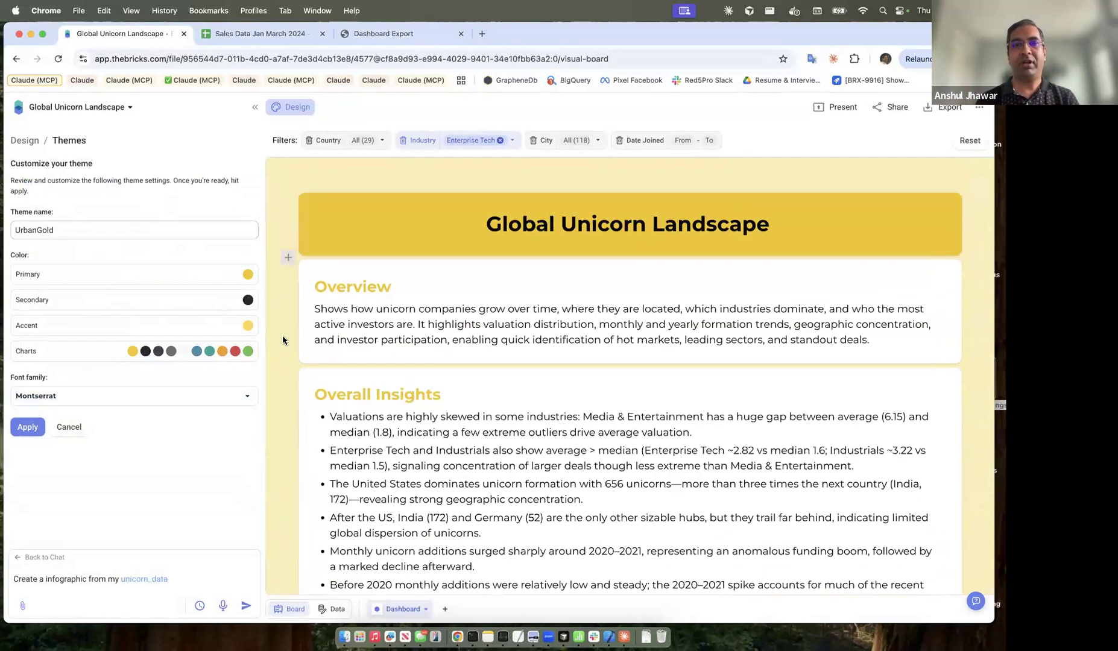
left_click(915, 219)
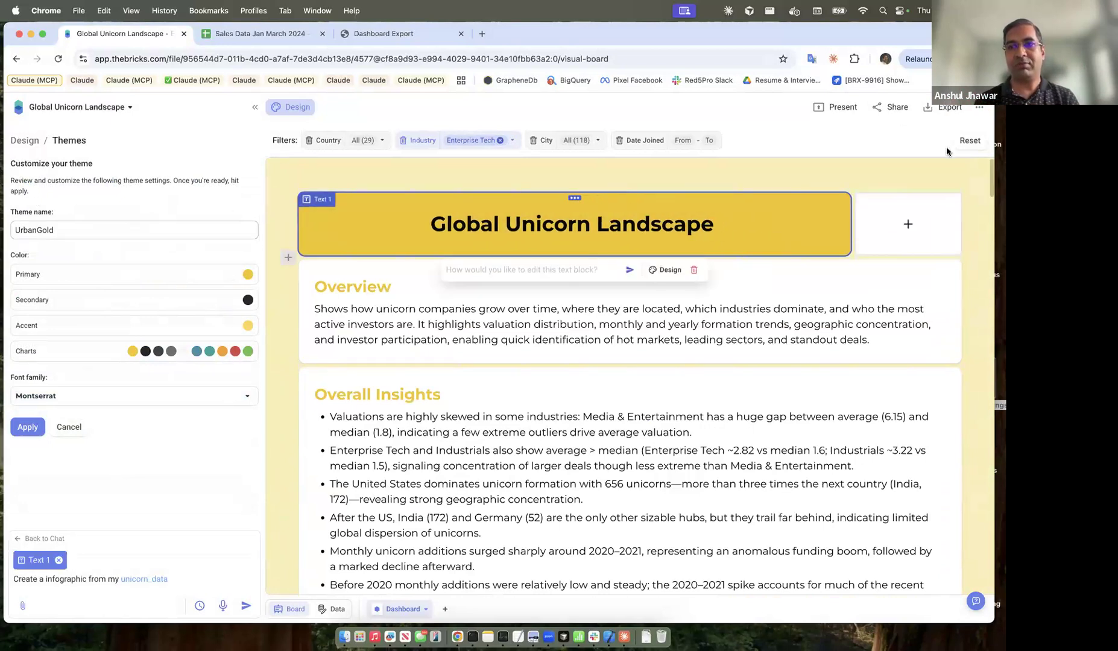
left_click(896, 198)
left_click(887, 180)
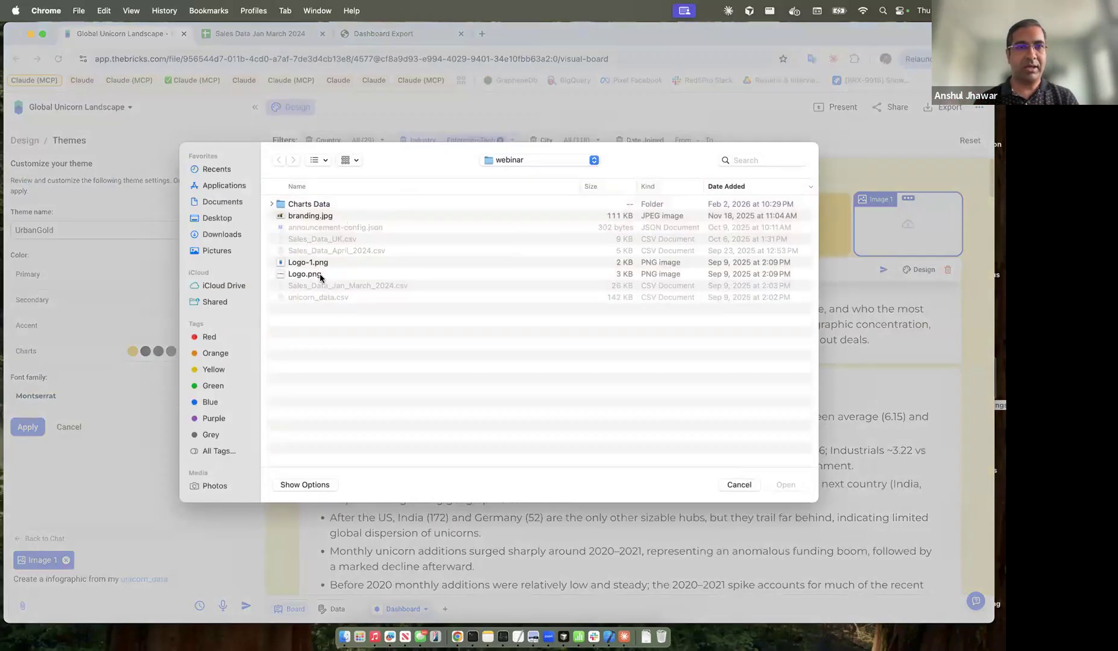
left_click(321, 275)
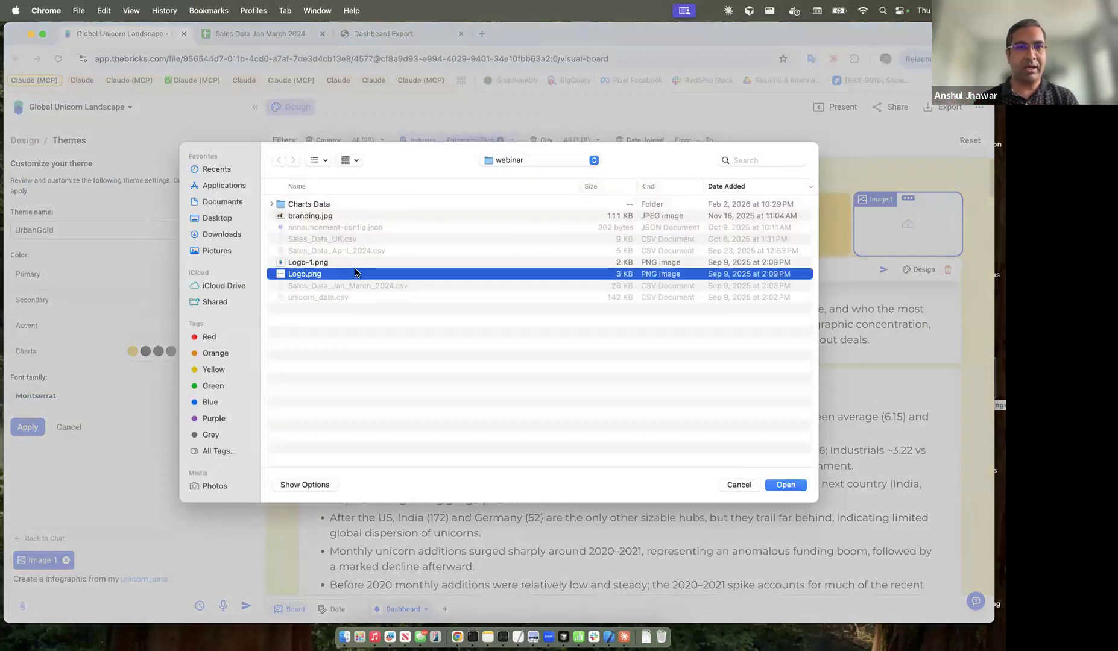
left_click(358, 265)
left_click(804, 488)
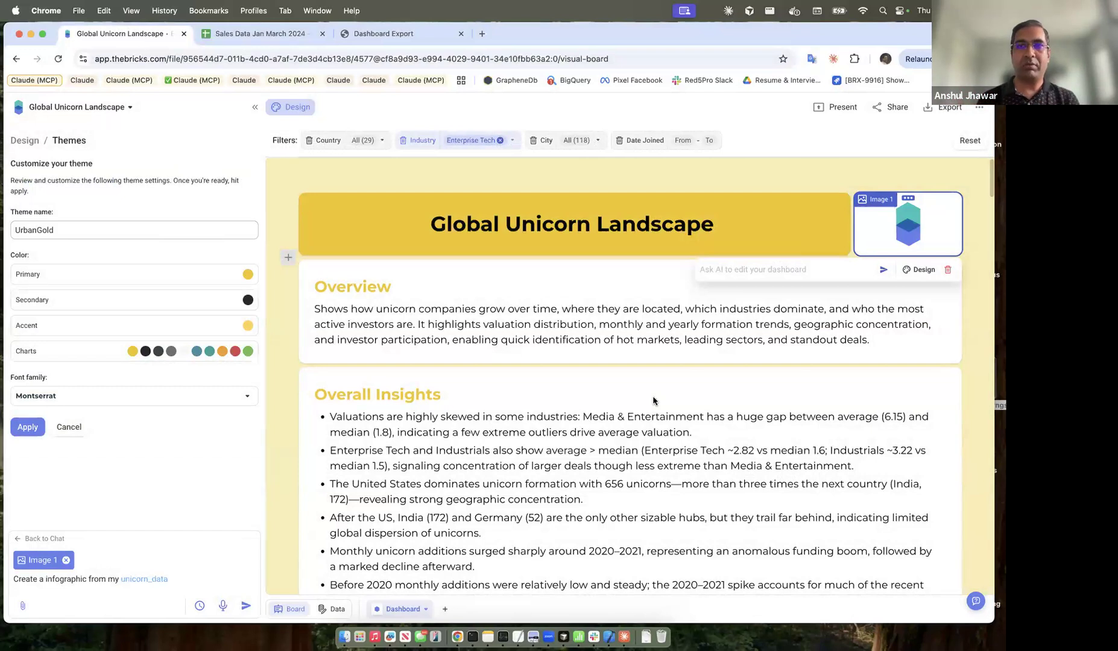
- Change the UrbanGold theme's primary color to a darker gold and apply the custom theme to the dashboard
left_click(248, 275)
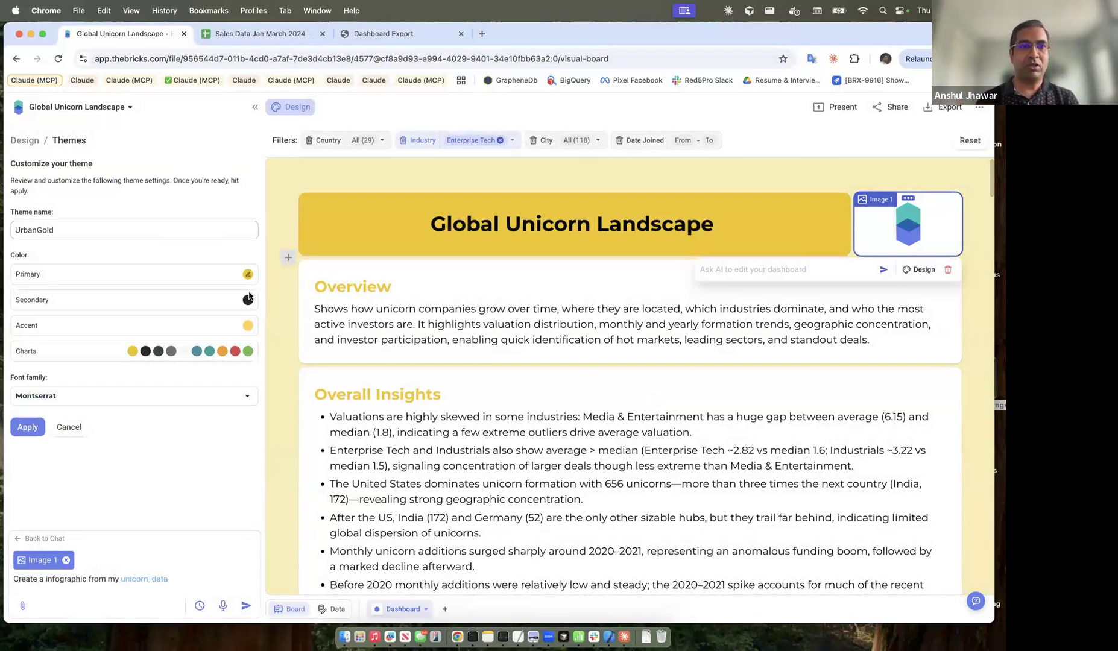
left_click_drag(378, 404, 360, 404)
left_click(286, 455)
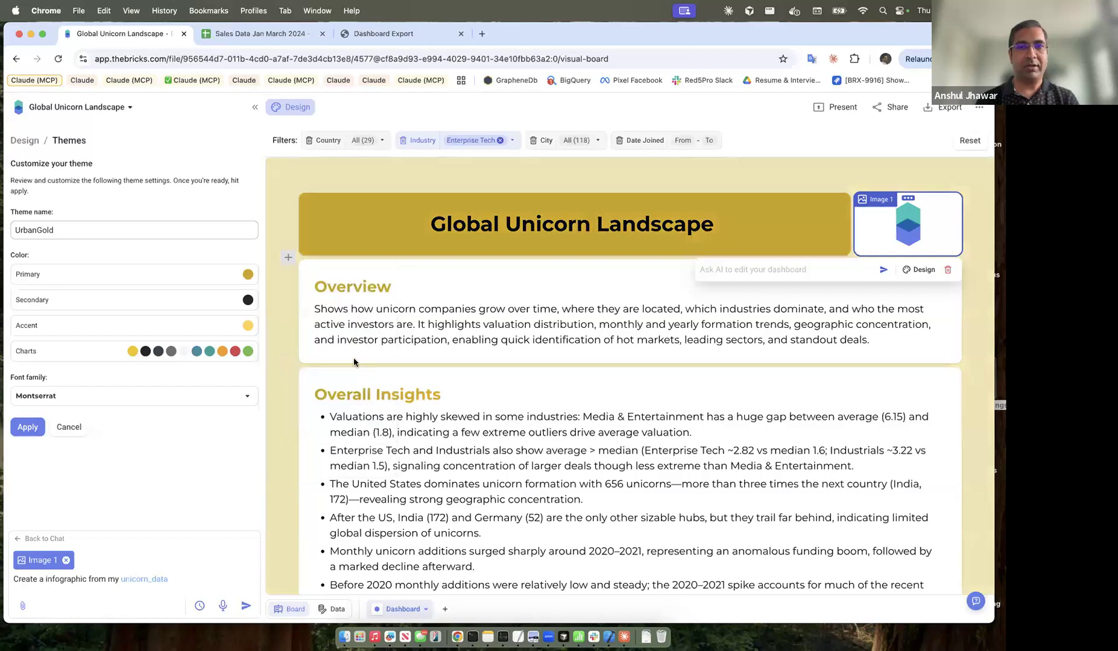
left_click(278, 354)
scroll(288, 379, "down", 1)
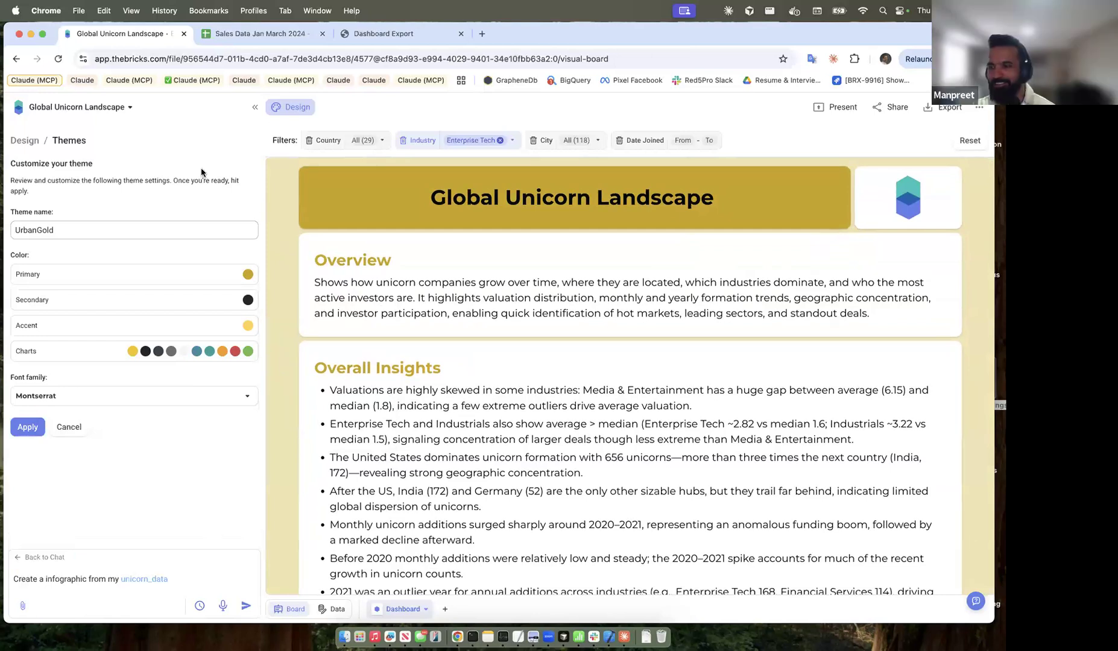
left_click(27, 427)
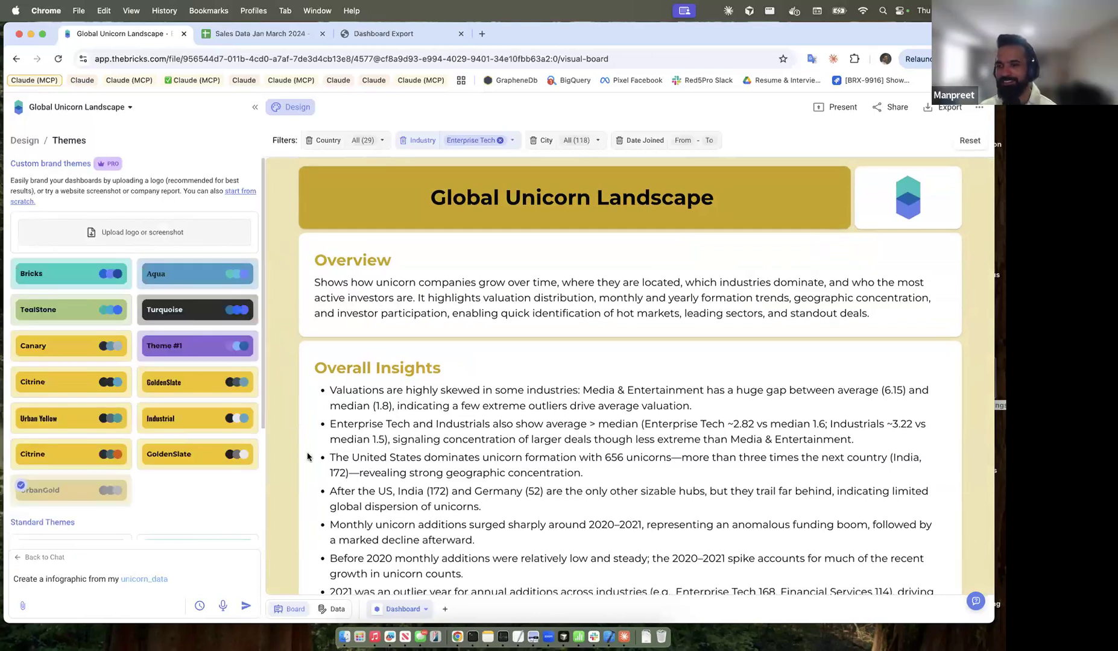
- Switch the dashboard from the custom theme to the standard Default theme
scroll(160, 434, "down", 1)
scroll(160, 434, "down", 5)
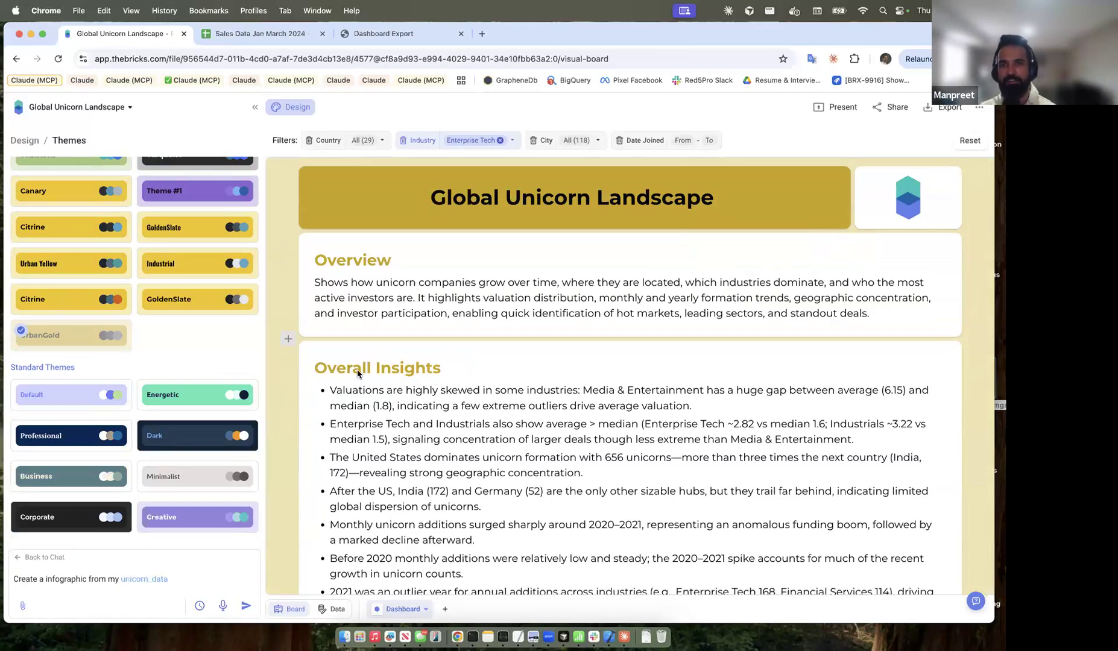
scroll(471, 478, "down", 8)
scroll(471, 478, "down", 5)
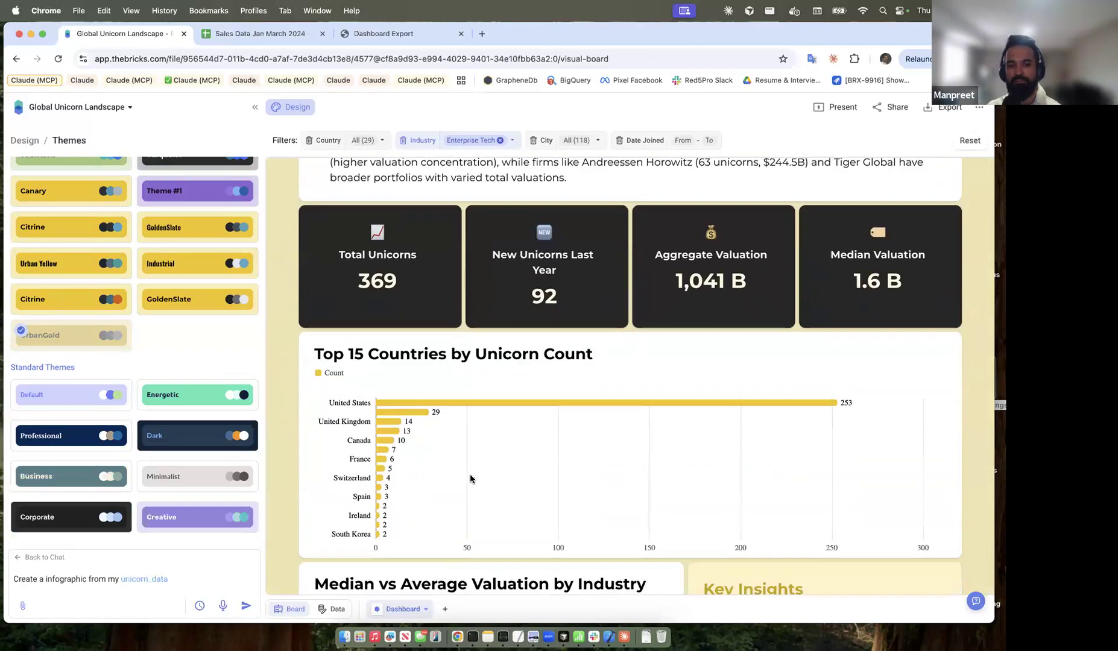
scroll(471, 478, "down", 3)
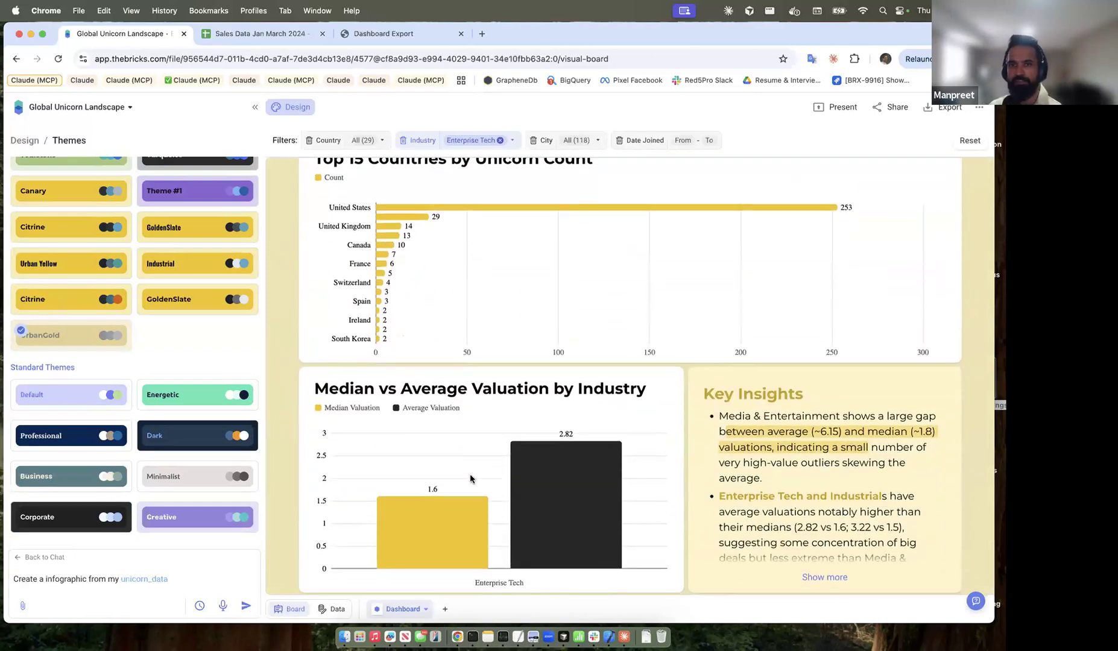
scroll(471, 478, "up", 2)
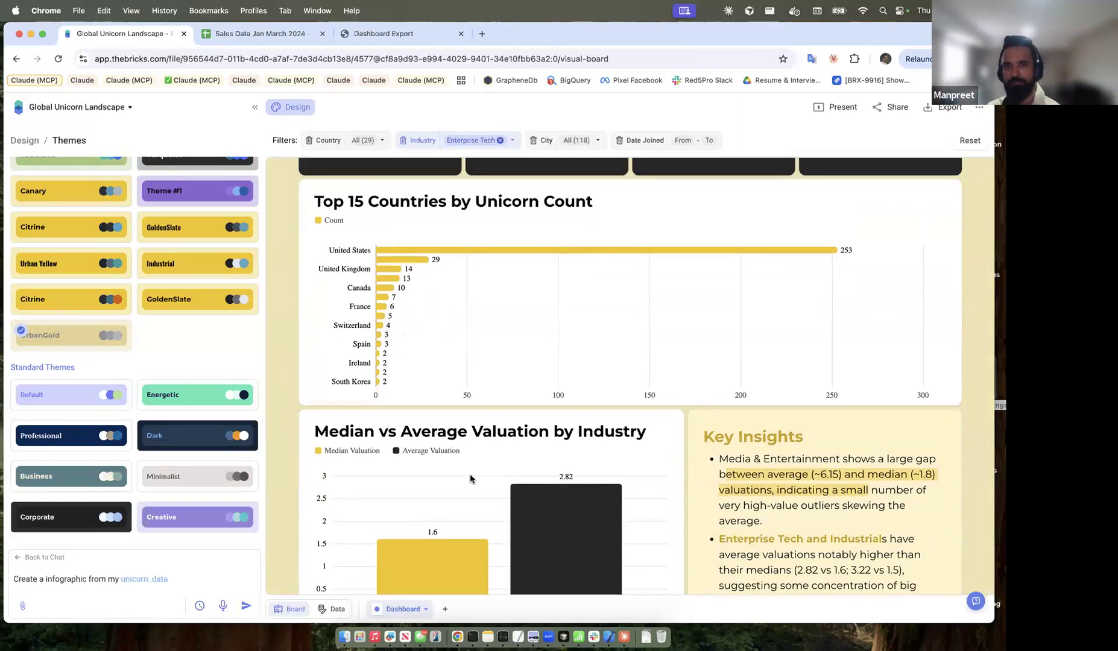
left_click(76, 399)
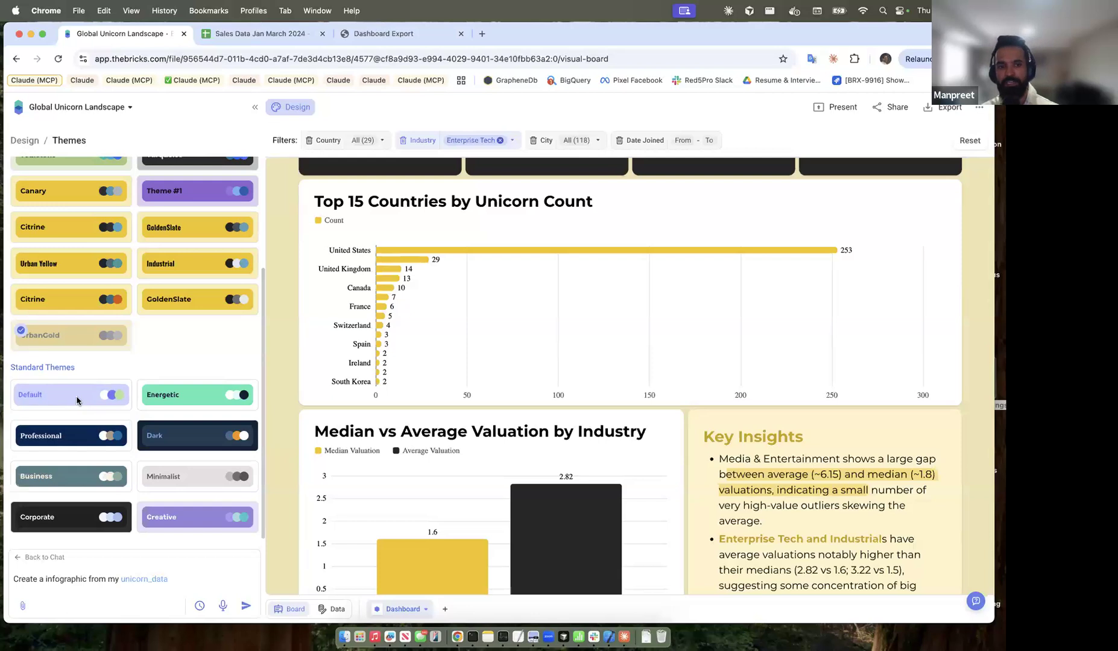